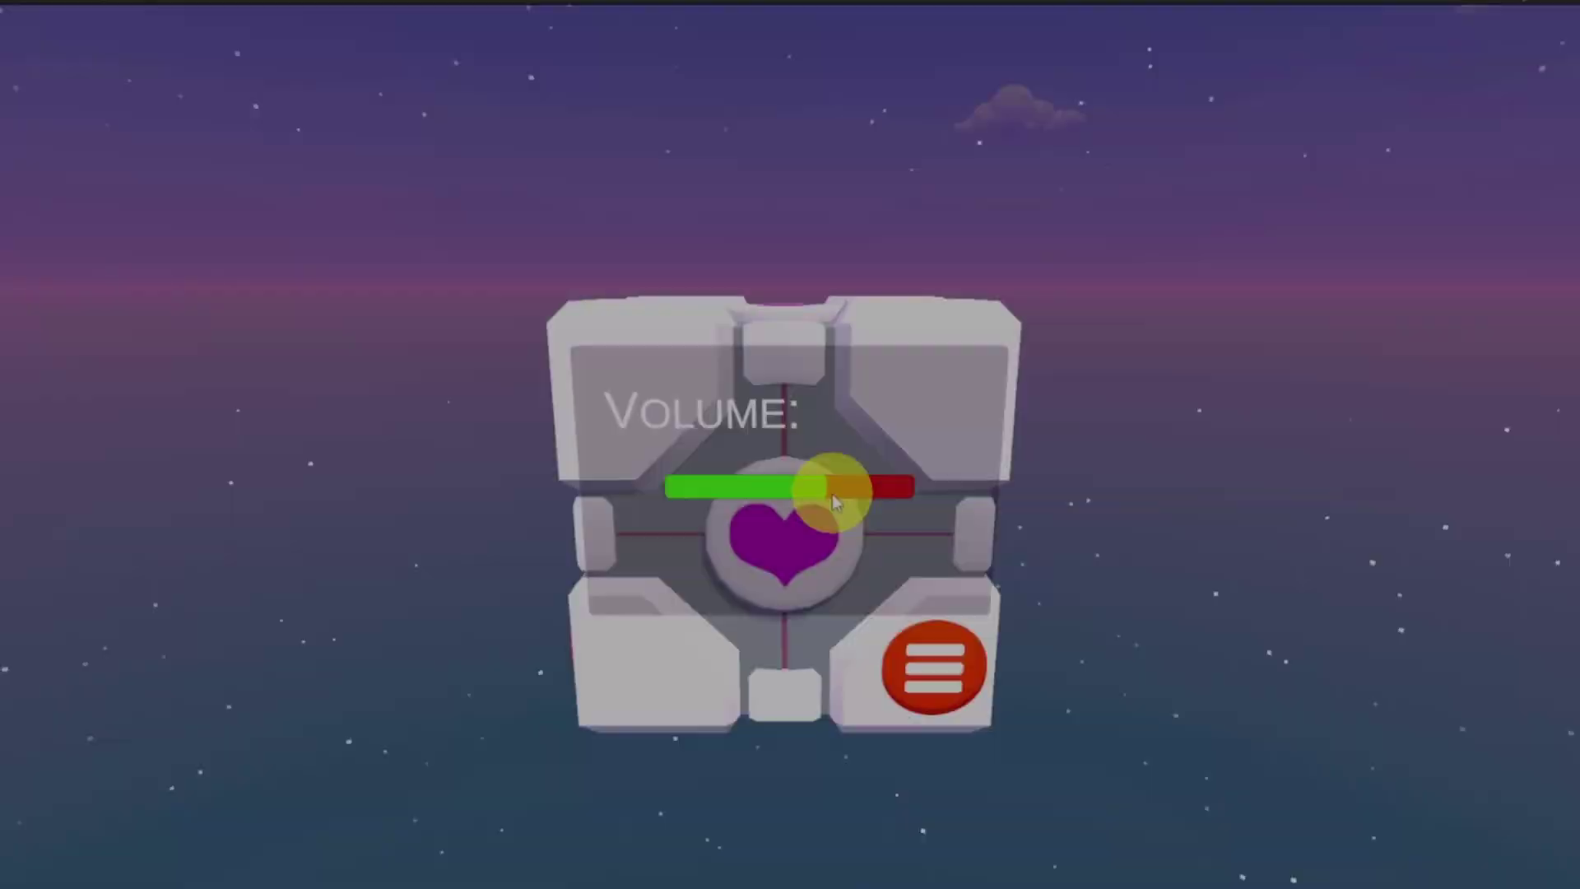
- Preview the cube menu in Play mode by lowering the volume and visiting the settings and info pages
{"action": "left_click_drag", "start_coordinate": [835, 486], "coordinate": [785, 490]}
{"action": "left_click", "coordinate": [908, 676]}
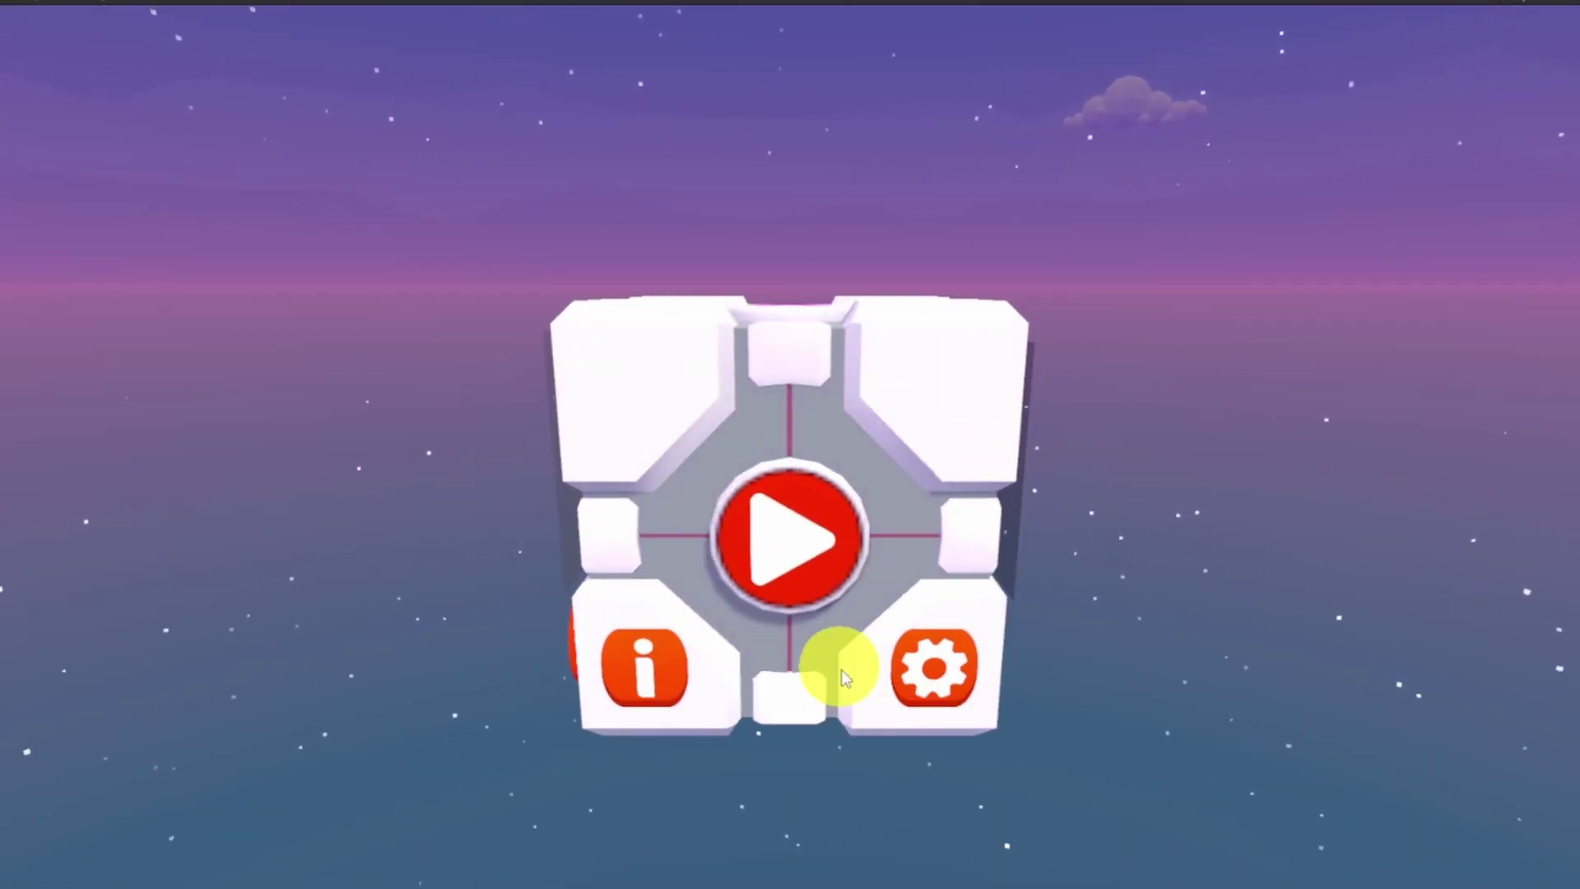
{"action": "left_click", "coordinate": [938, 681]}
{"action": "left_click", "coordinate": [937, 683]}
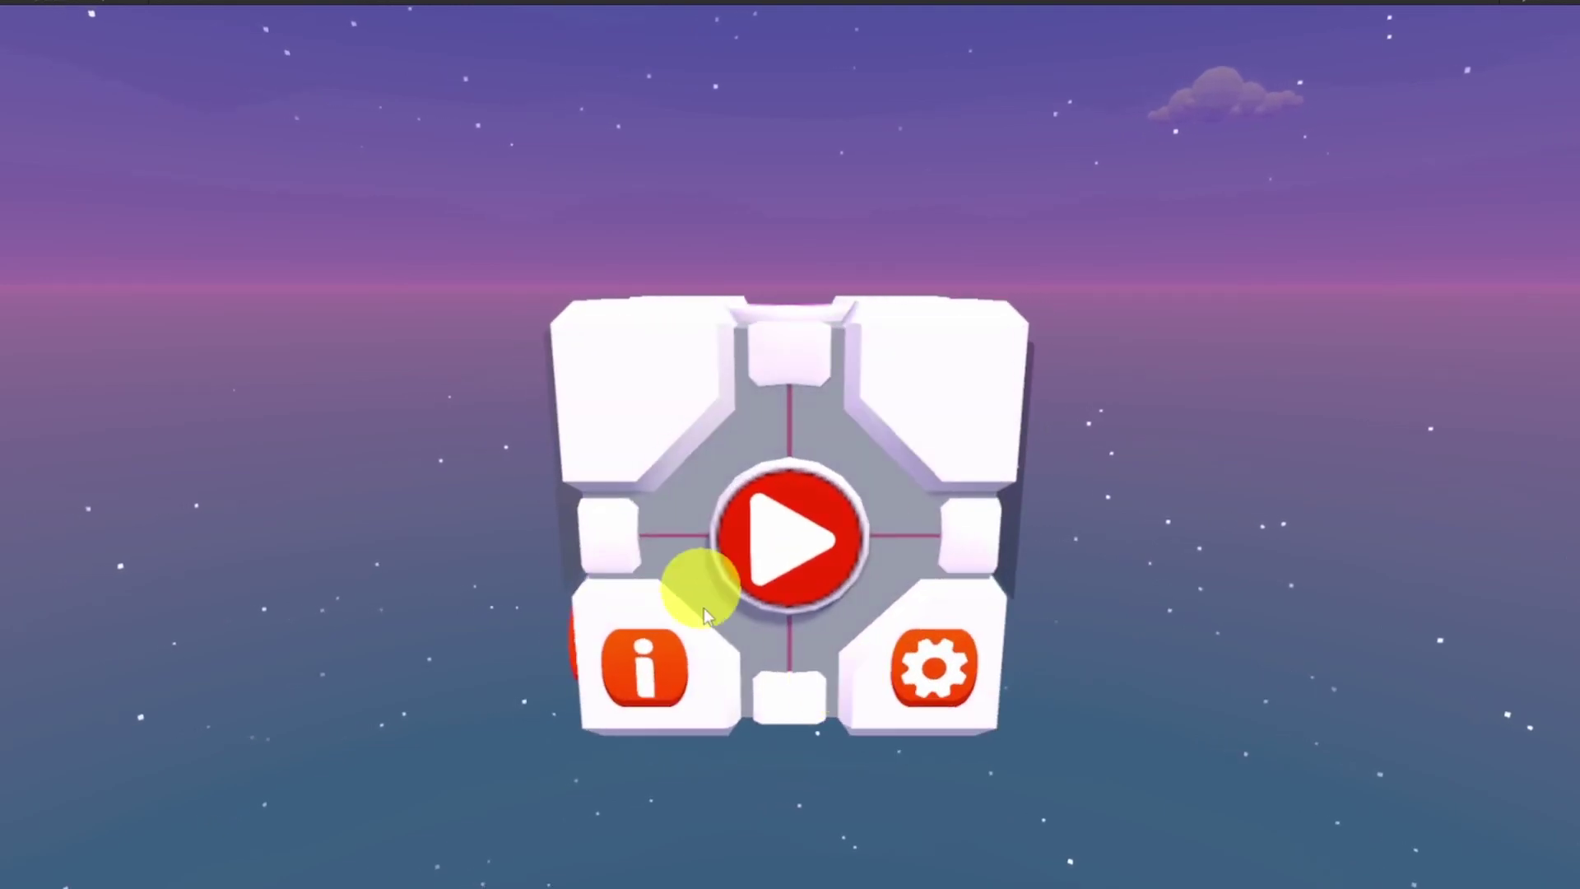
{"action": "left_click", "coordinate": [650, 671]}
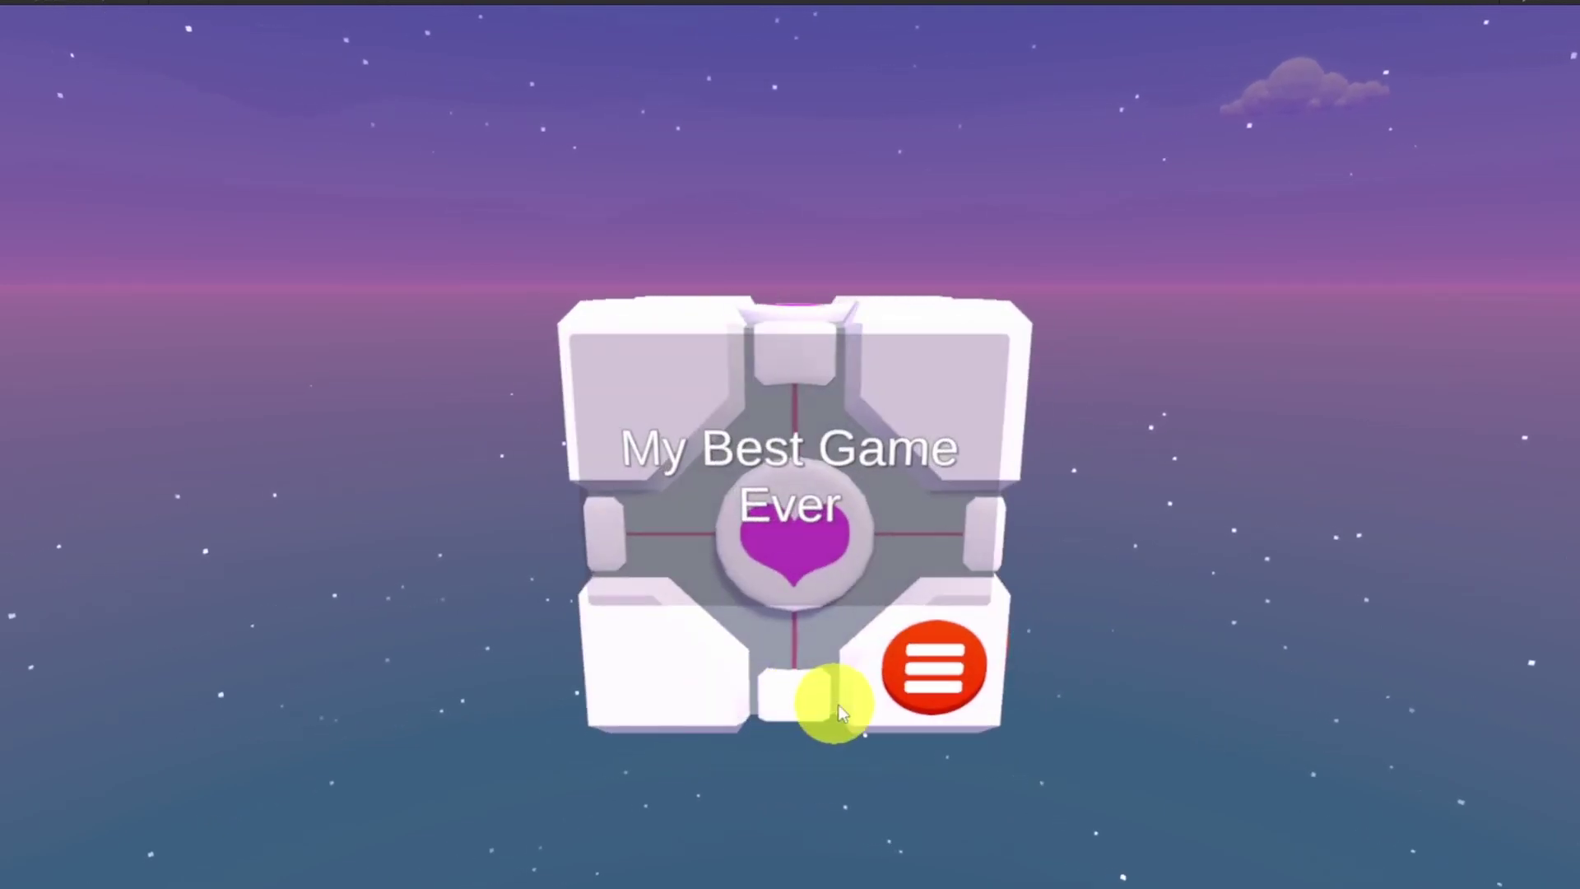
{"action": "left_click", "coordinate": [931, 665]}
- Raise the volume on the running game's settings page and check the info page twice, returning to the main menu
{"action": "left_click", "coordinate": [932, 666]}
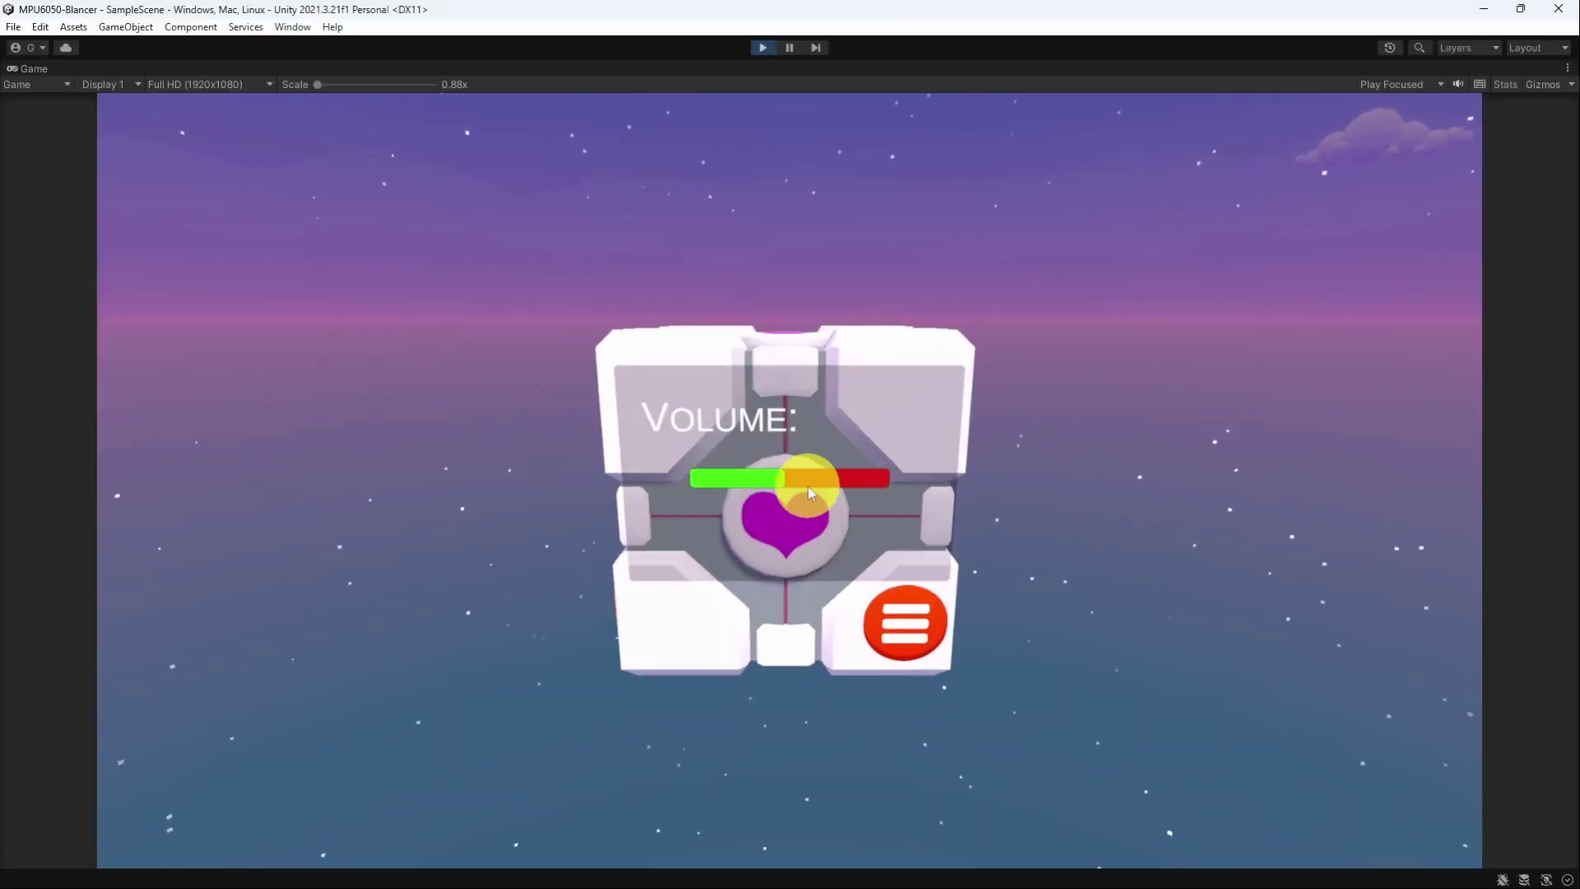
{"action": "left_click", "coordinate": [854, 488]}
{"action": "left_click", "coordinate": [887, 619]}
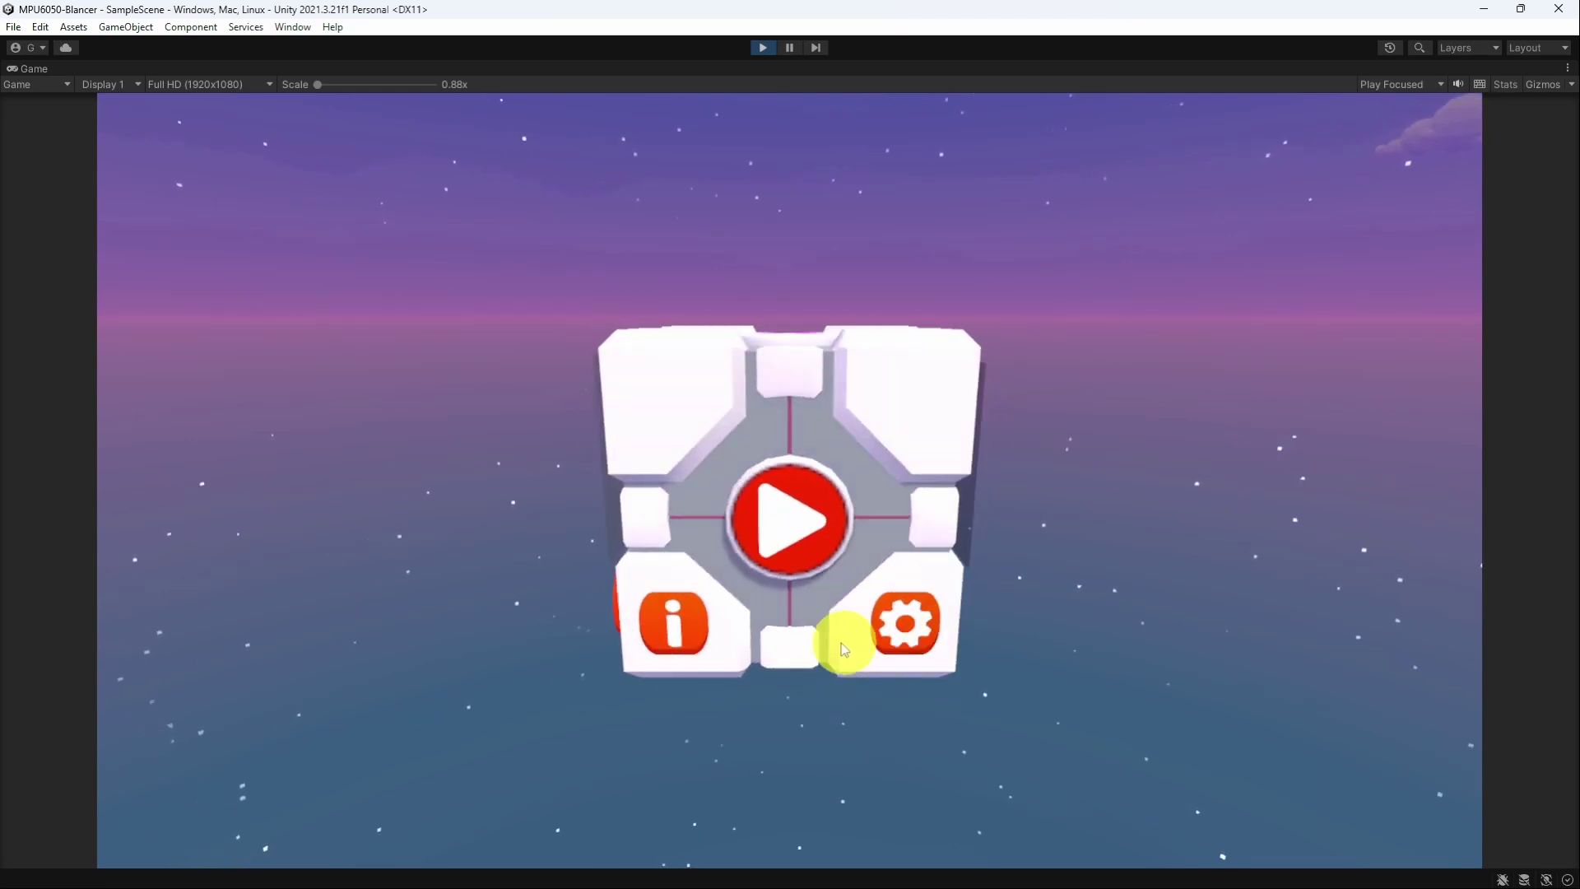
{"action": "left_click", "coordinate": [679, 629]}
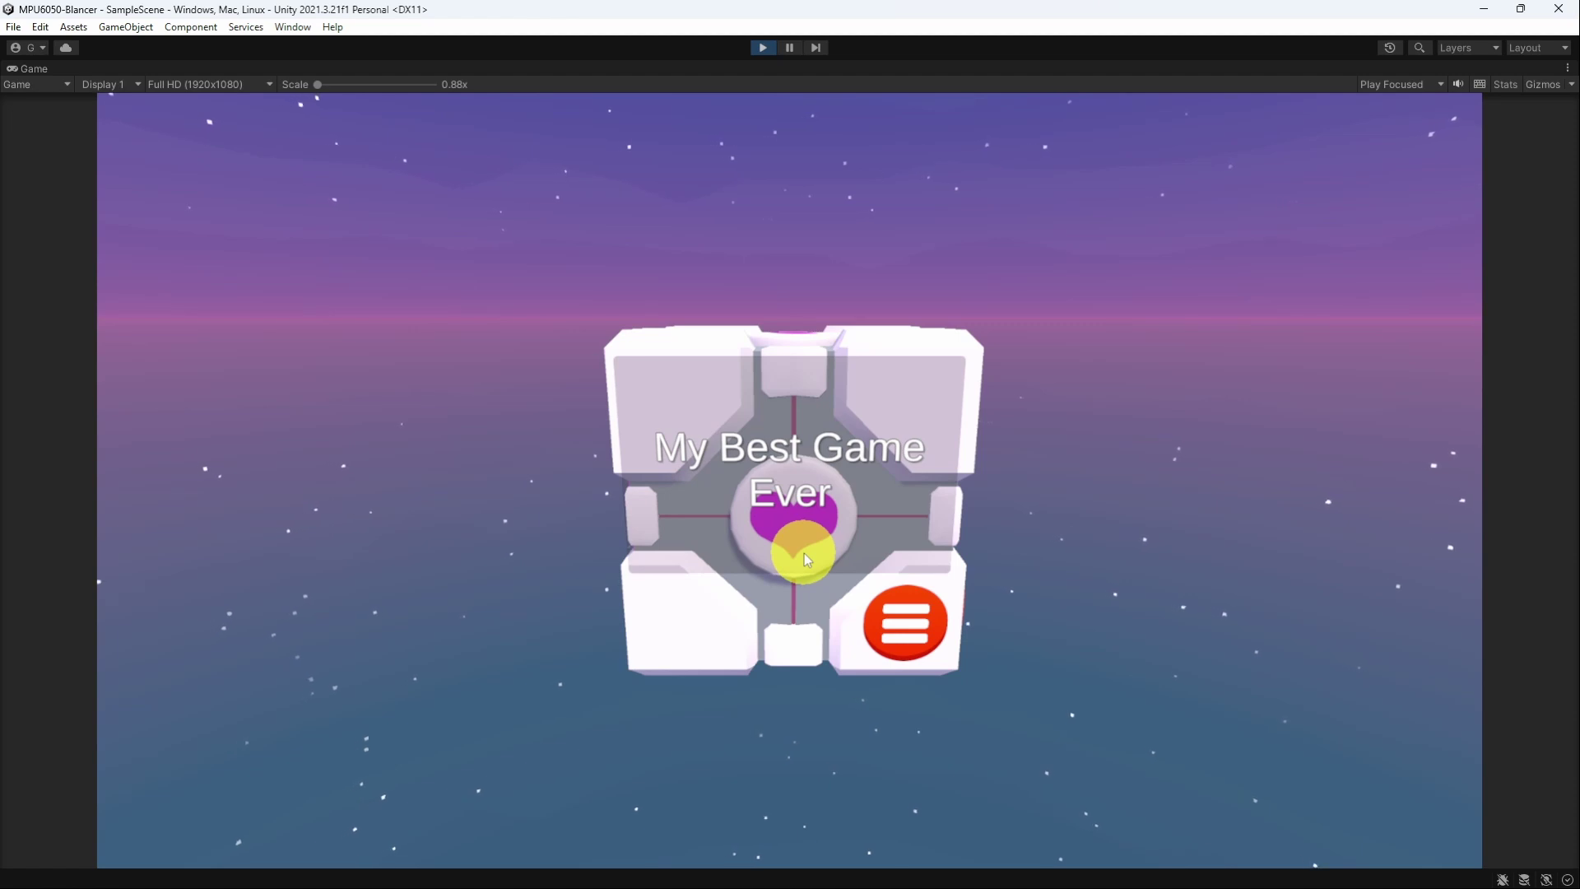
{"action": "left_click", "coordinate": [890, 632]}
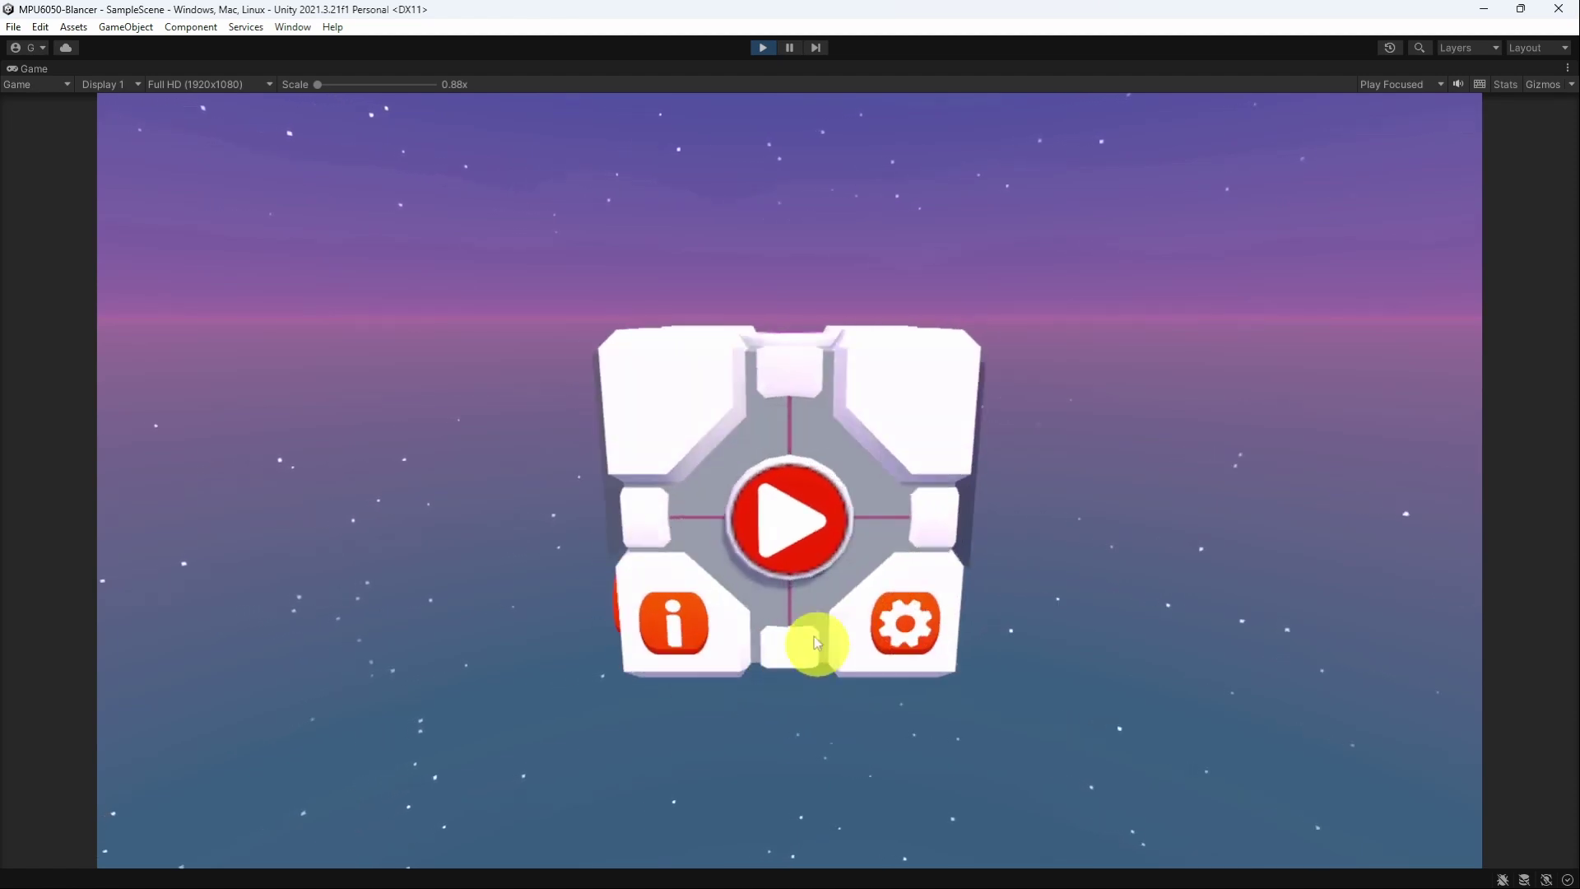
{"action": "left_click", "coordinate": [679, 632]}
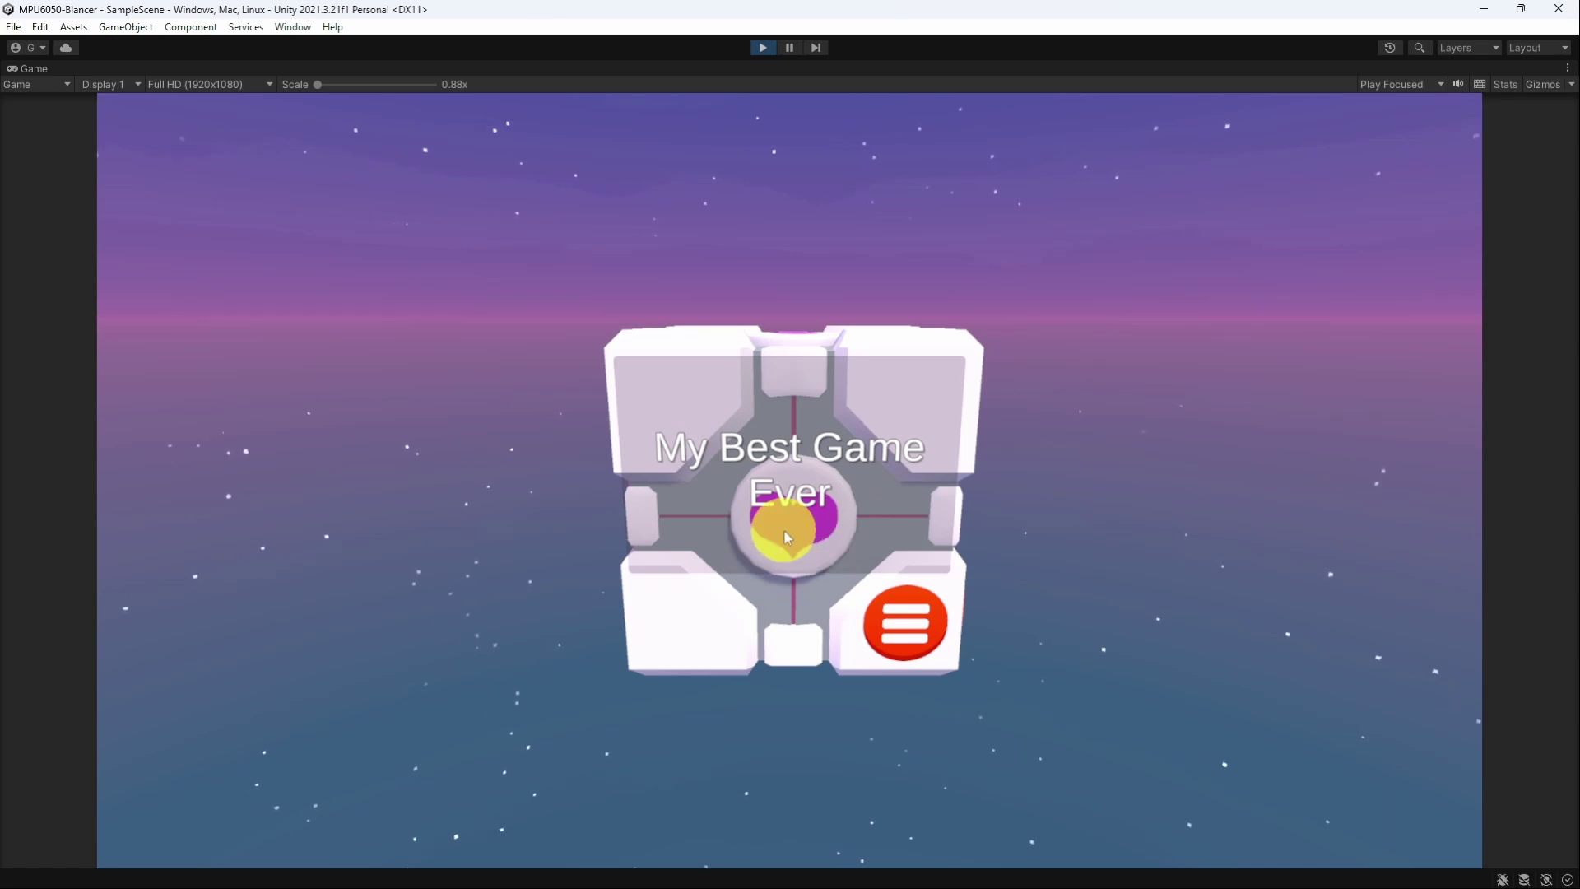
{"action": "left_click", "coordinate": [891, 619]}
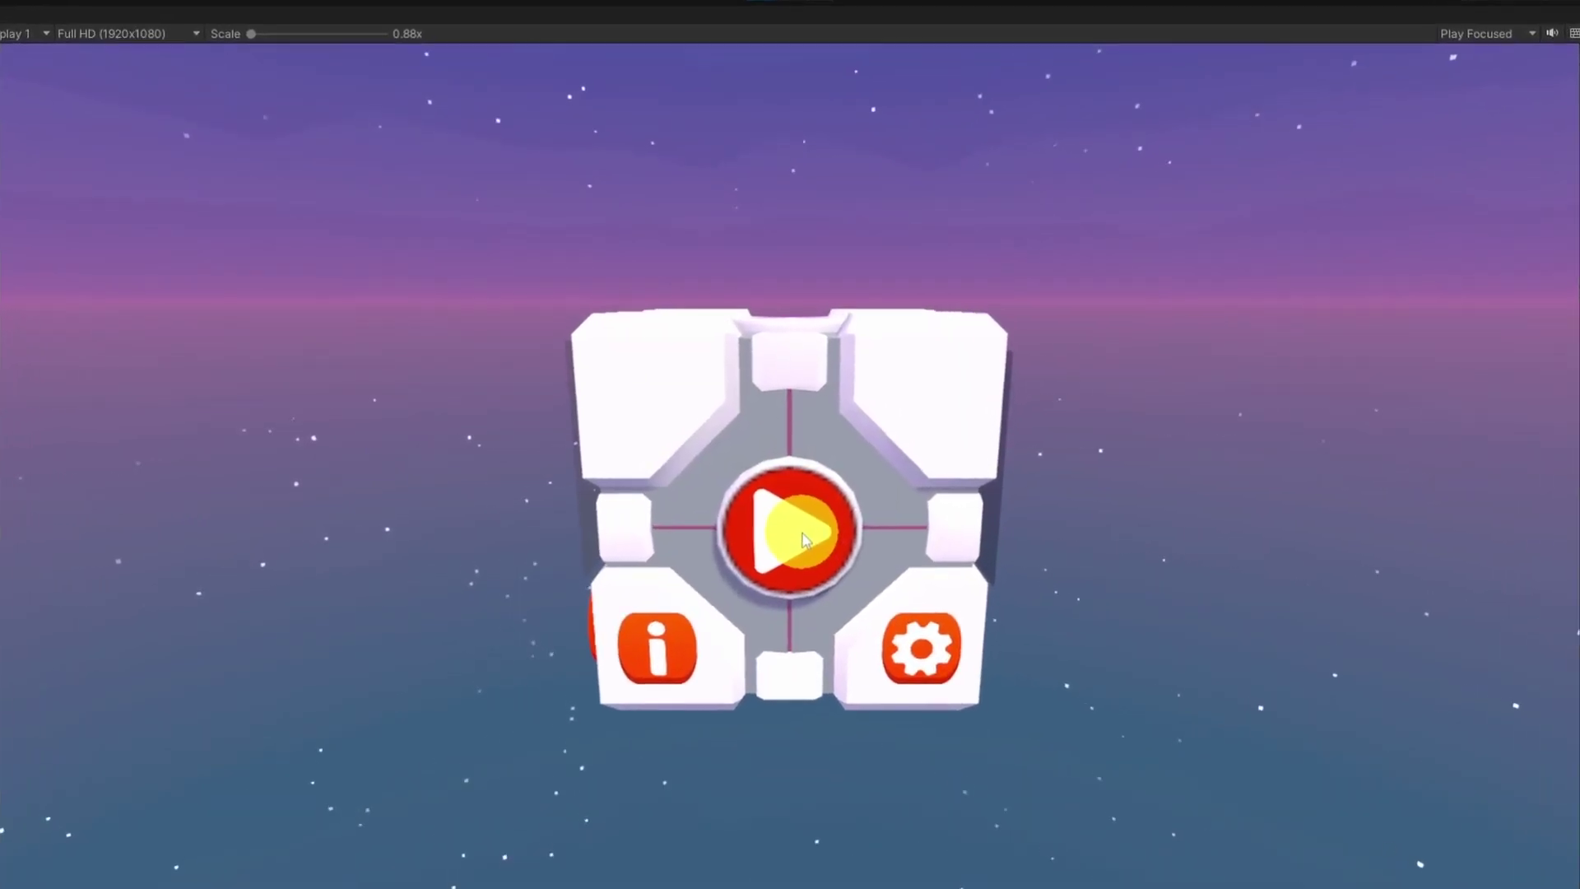
- Lower the volume again in the running game's settings, return to the main menu and view the info page
{"action": "left_click", "coordinate": [920, 648]}
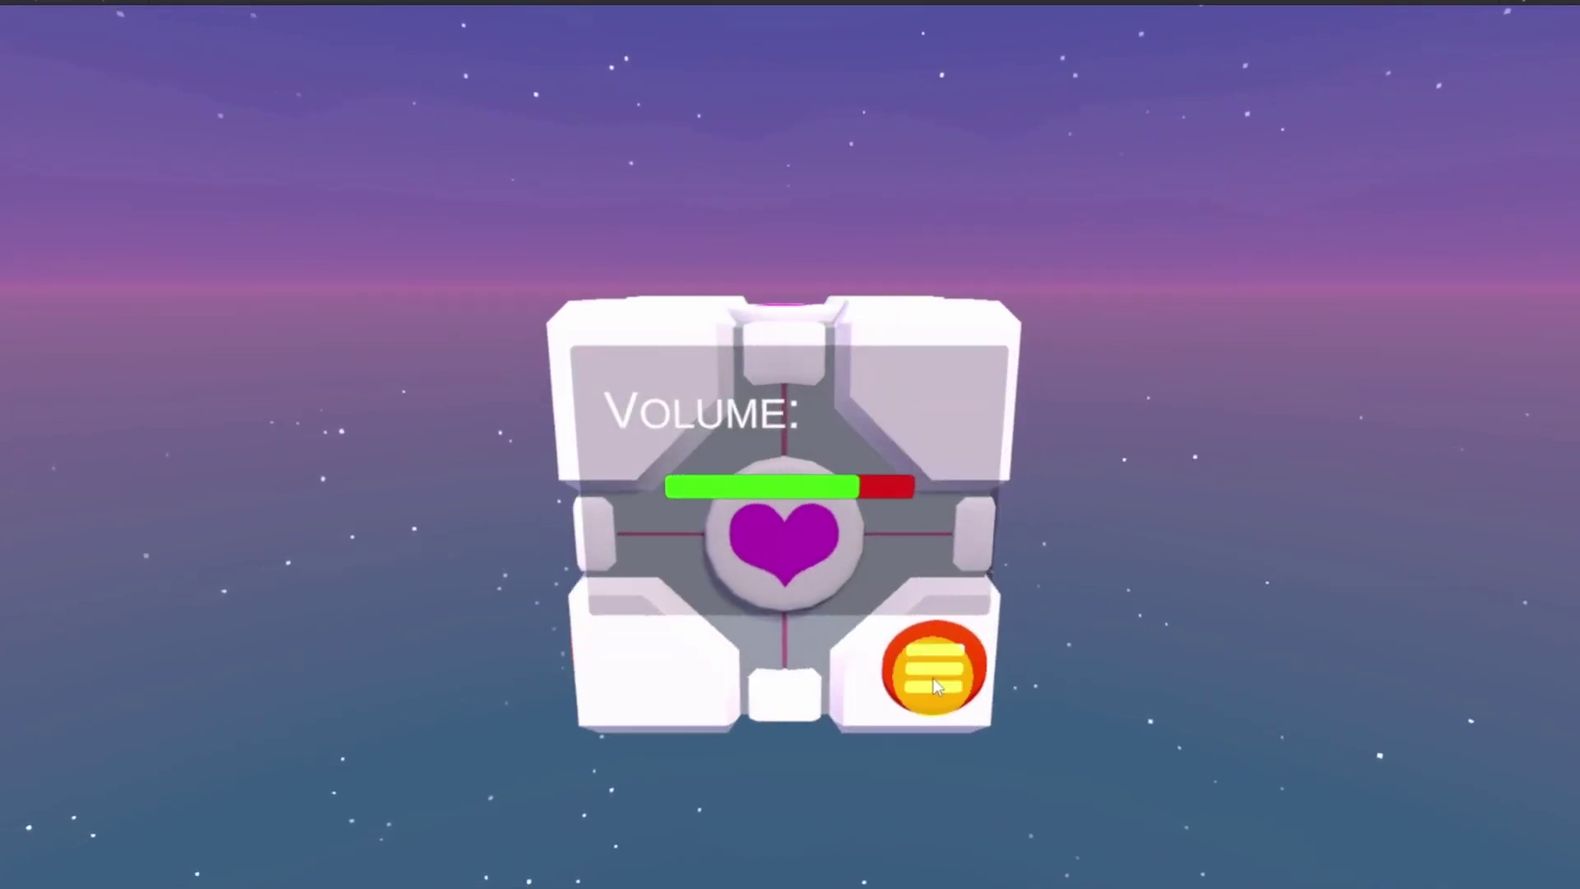
{"action": "left_click_drag", "start_coordinate": [852, 510], "coordinate": [807, 496]}
{"action": "left_click", "coordinate": [938, 670]}
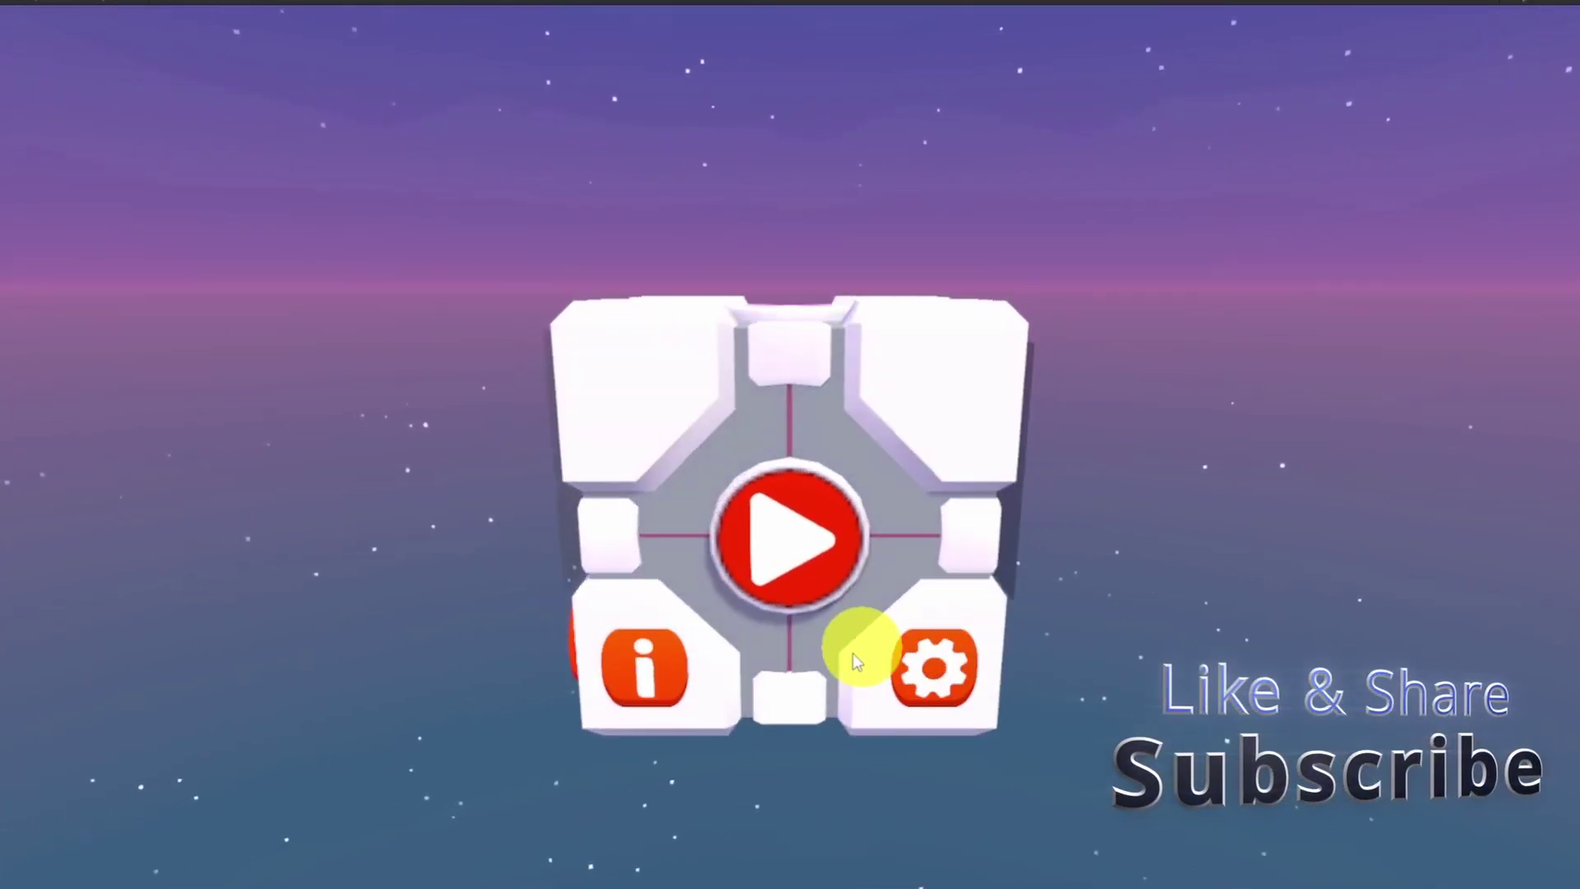
{"action": "left_click", "coordinate": [646, 665]}
{"action": "left_click", "coordinate": [913, 673]}
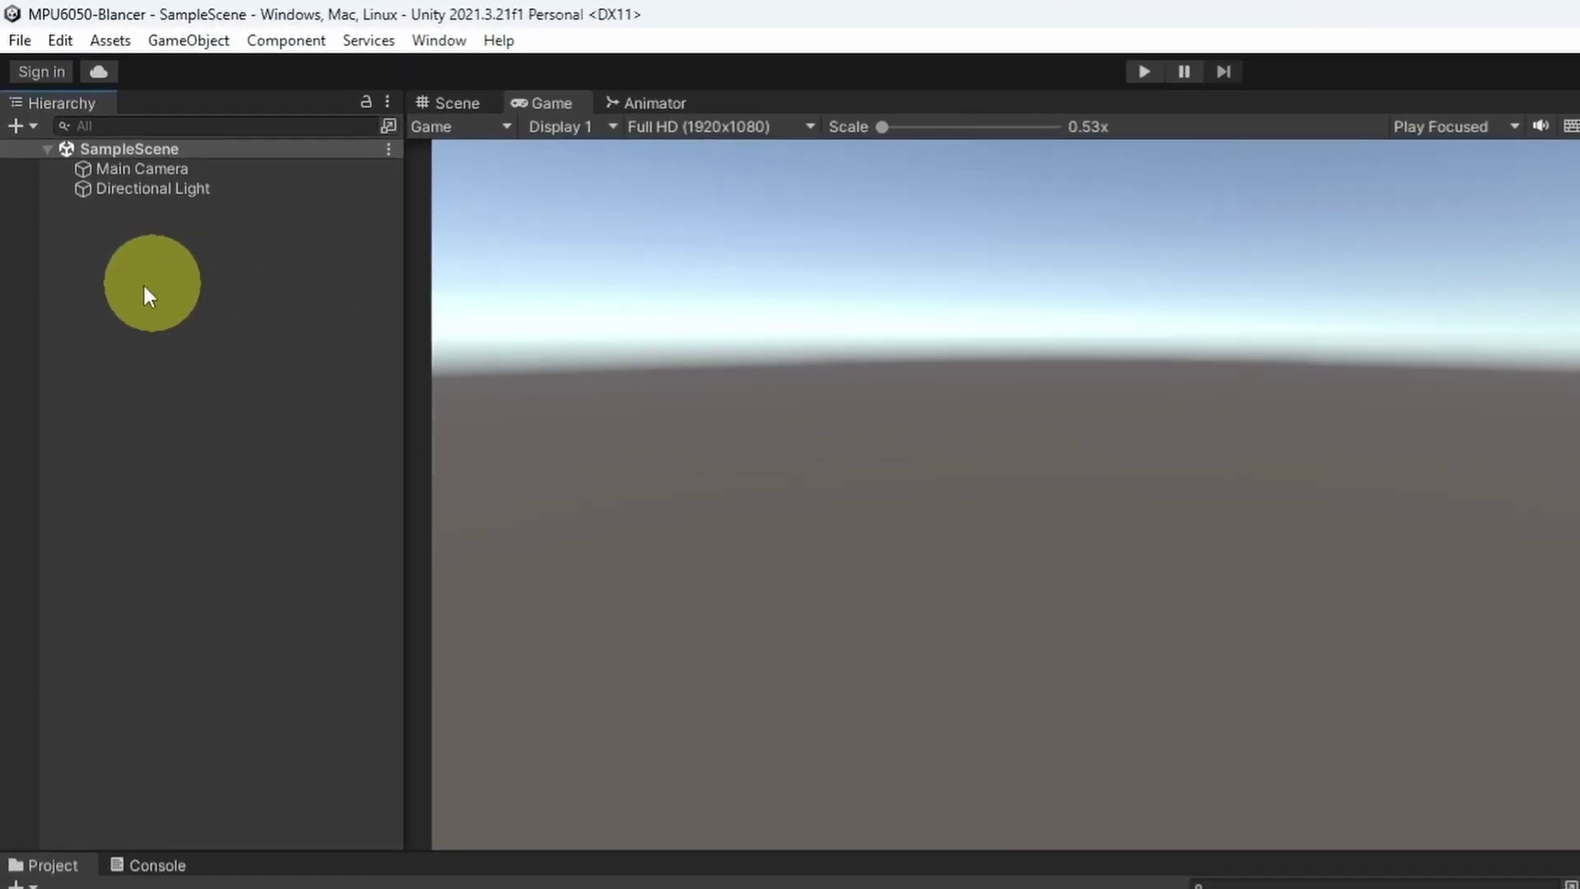
- Add a 3D cube to SampleScene and reset its transform
{"action": "right_click", "coordinate": [102, 188]}
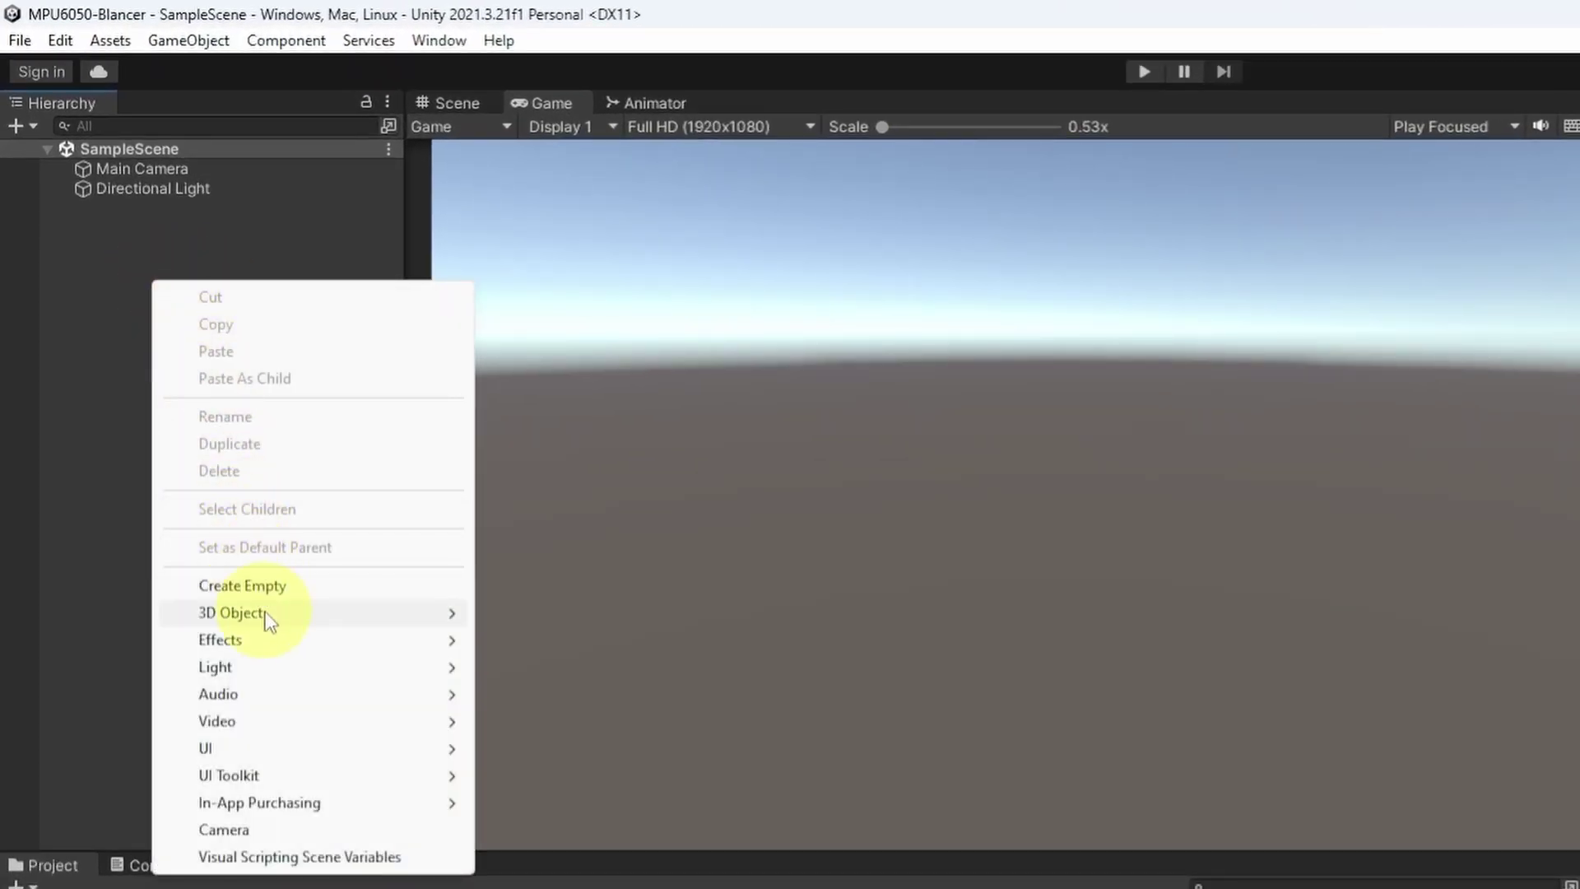
{"action": "mouse_move", "coordinate": [265, 617]}
{"action": "left_click", "coordinate": [587, 613]}
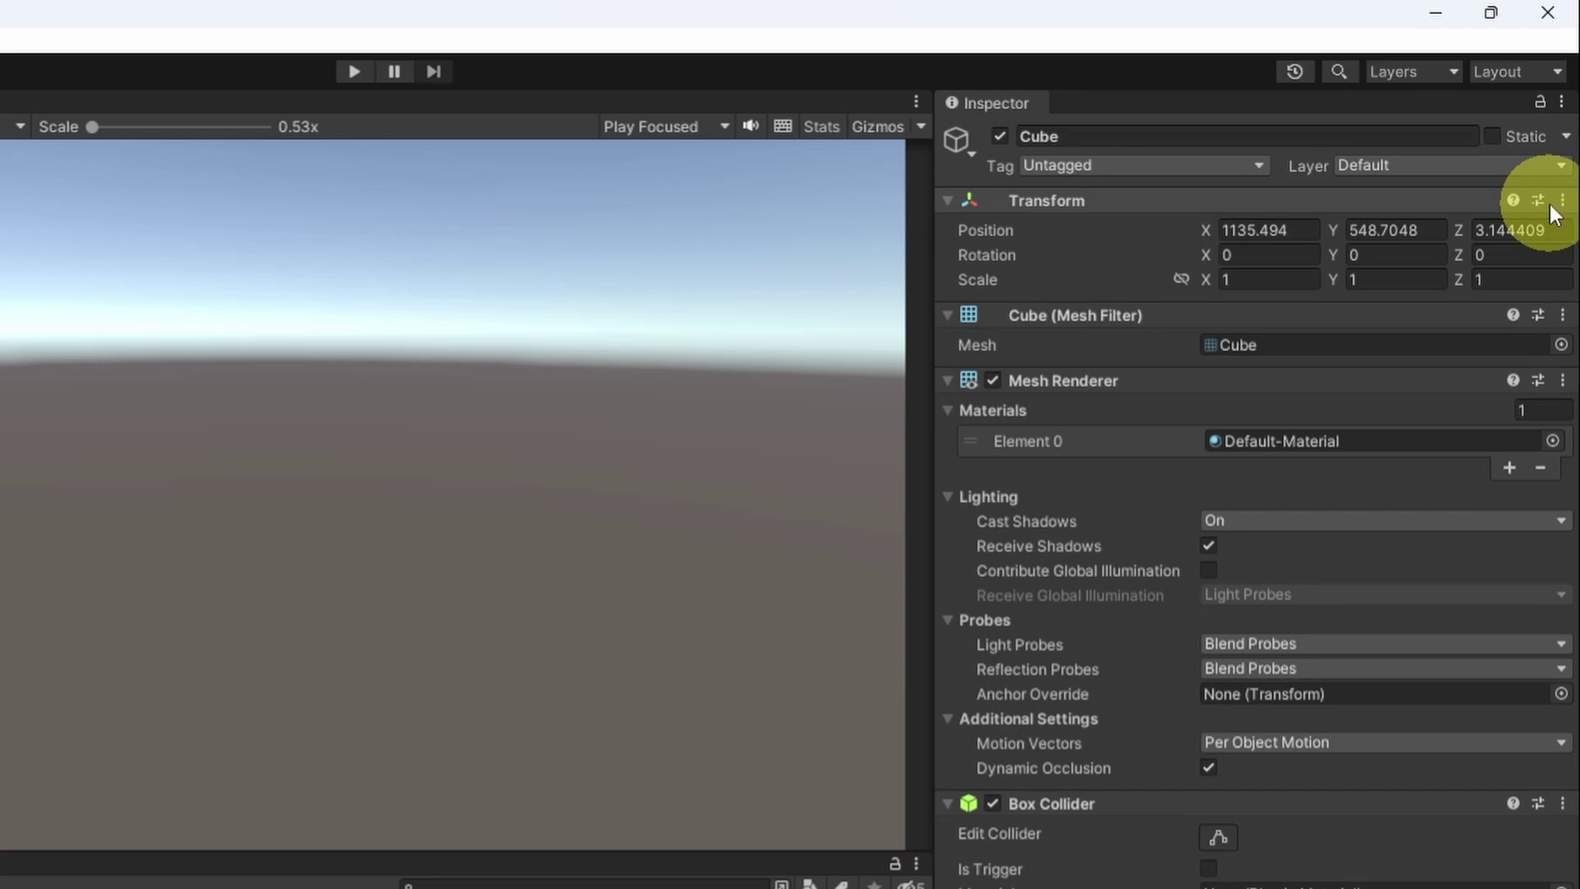
{"action": "left_click", "coordinate": [1563, 200]}
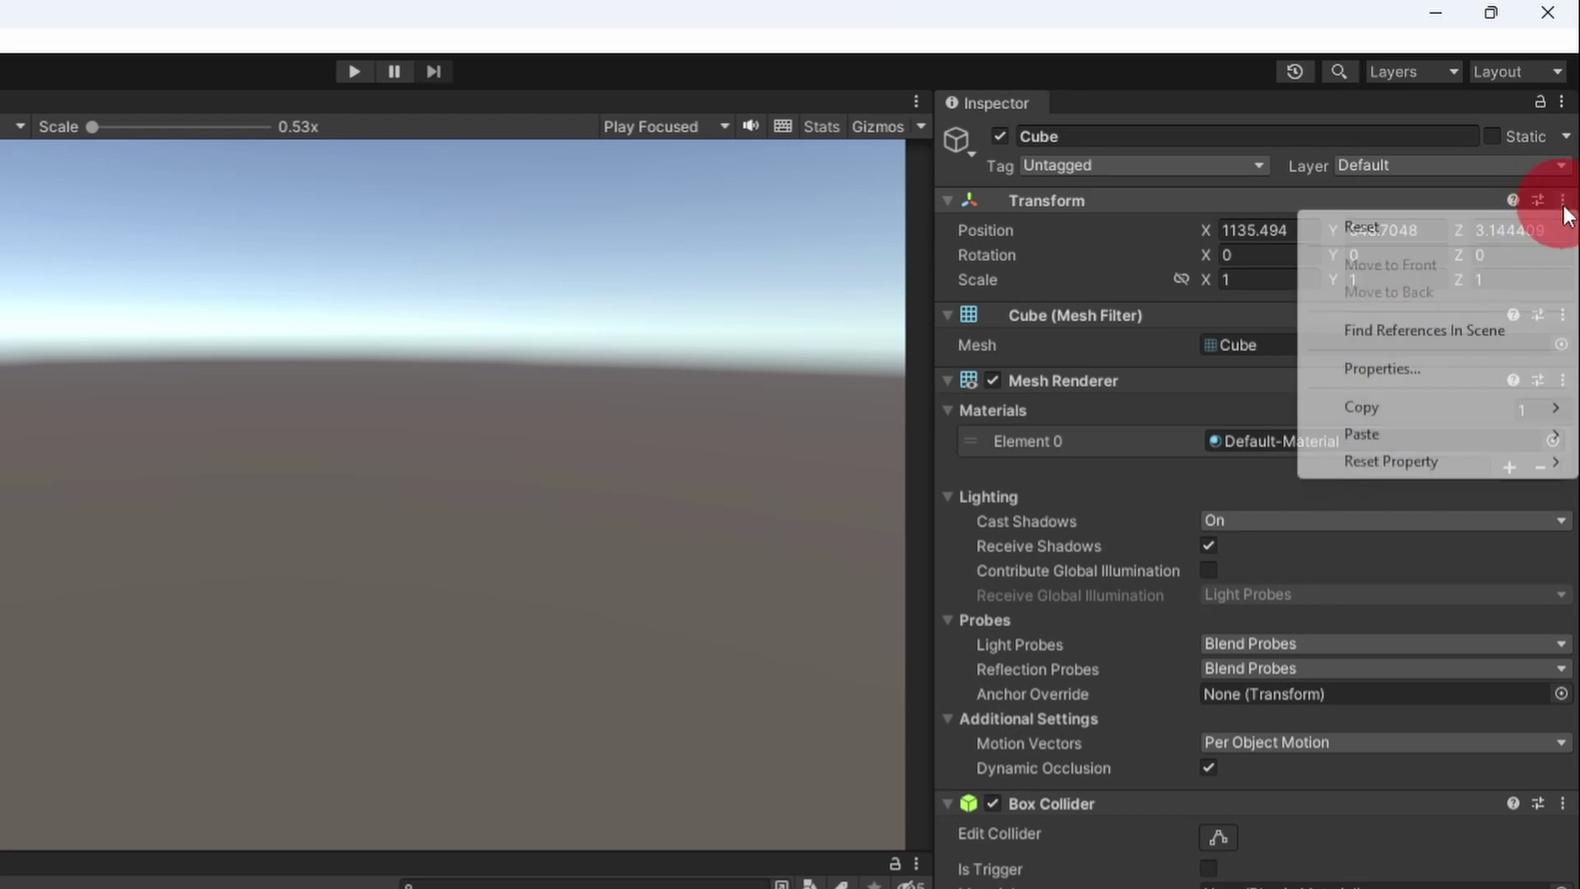
{"action": "left_click", "coordinate": [1409, 229]}
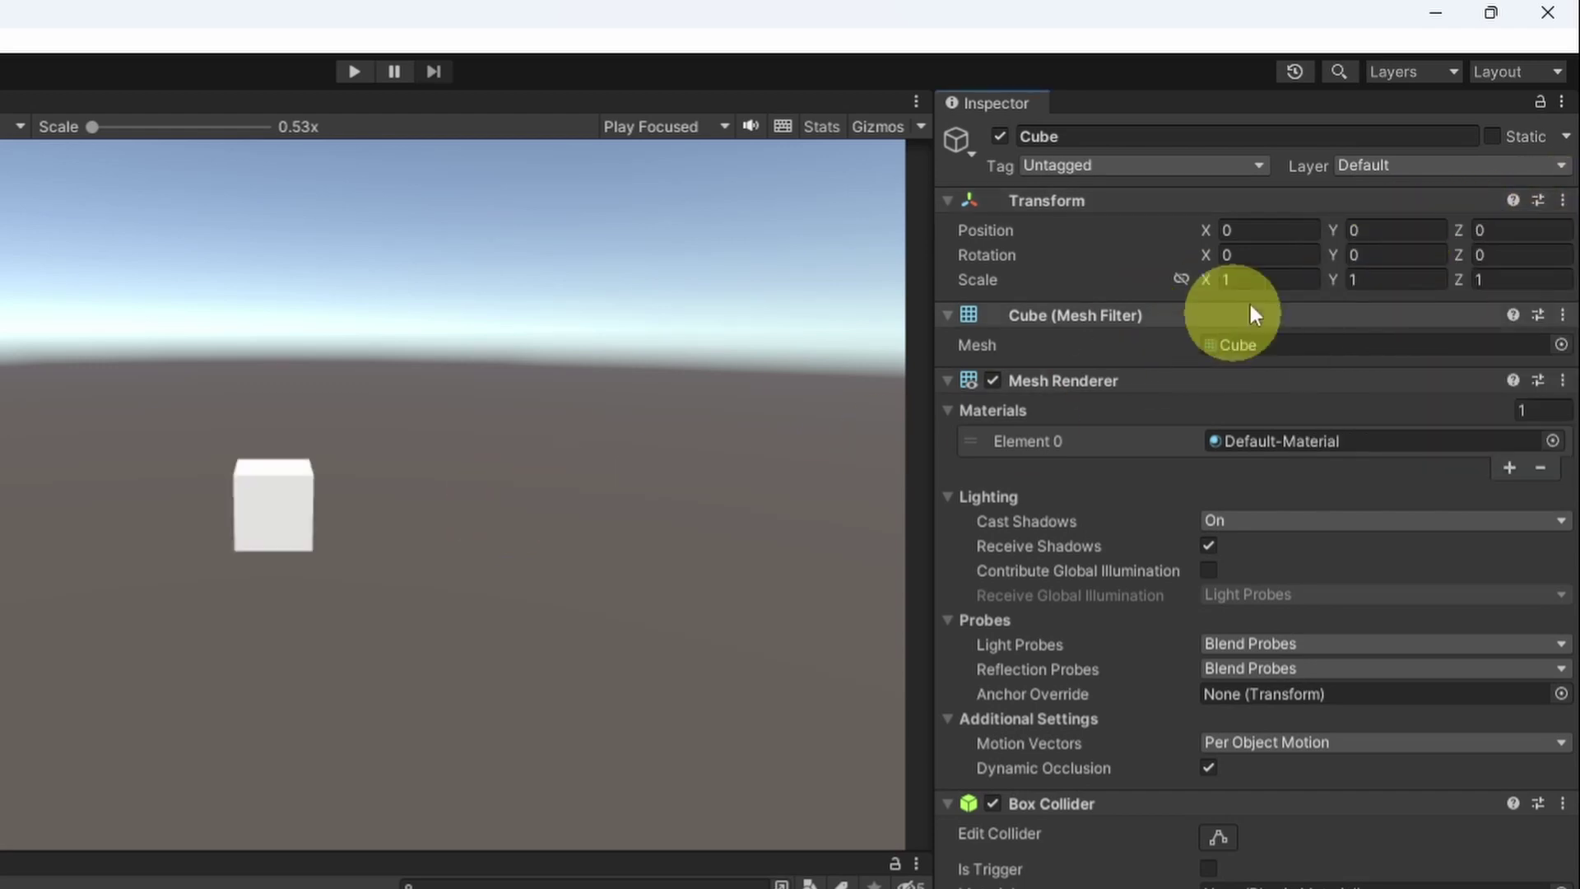
- Set the cube's scale to 3 on X, Y and Z
{"action": "left_click", "coordinate": [1282, 278]}
{"action": "type", "text": "3"}
{"action": "left_click", "coordinate": [1410, 278]}
{"action": "type", "text": "3"}
{"action": "left_click", "coordinate": [1522, 280]}
{"action": "type", "text": "3"}
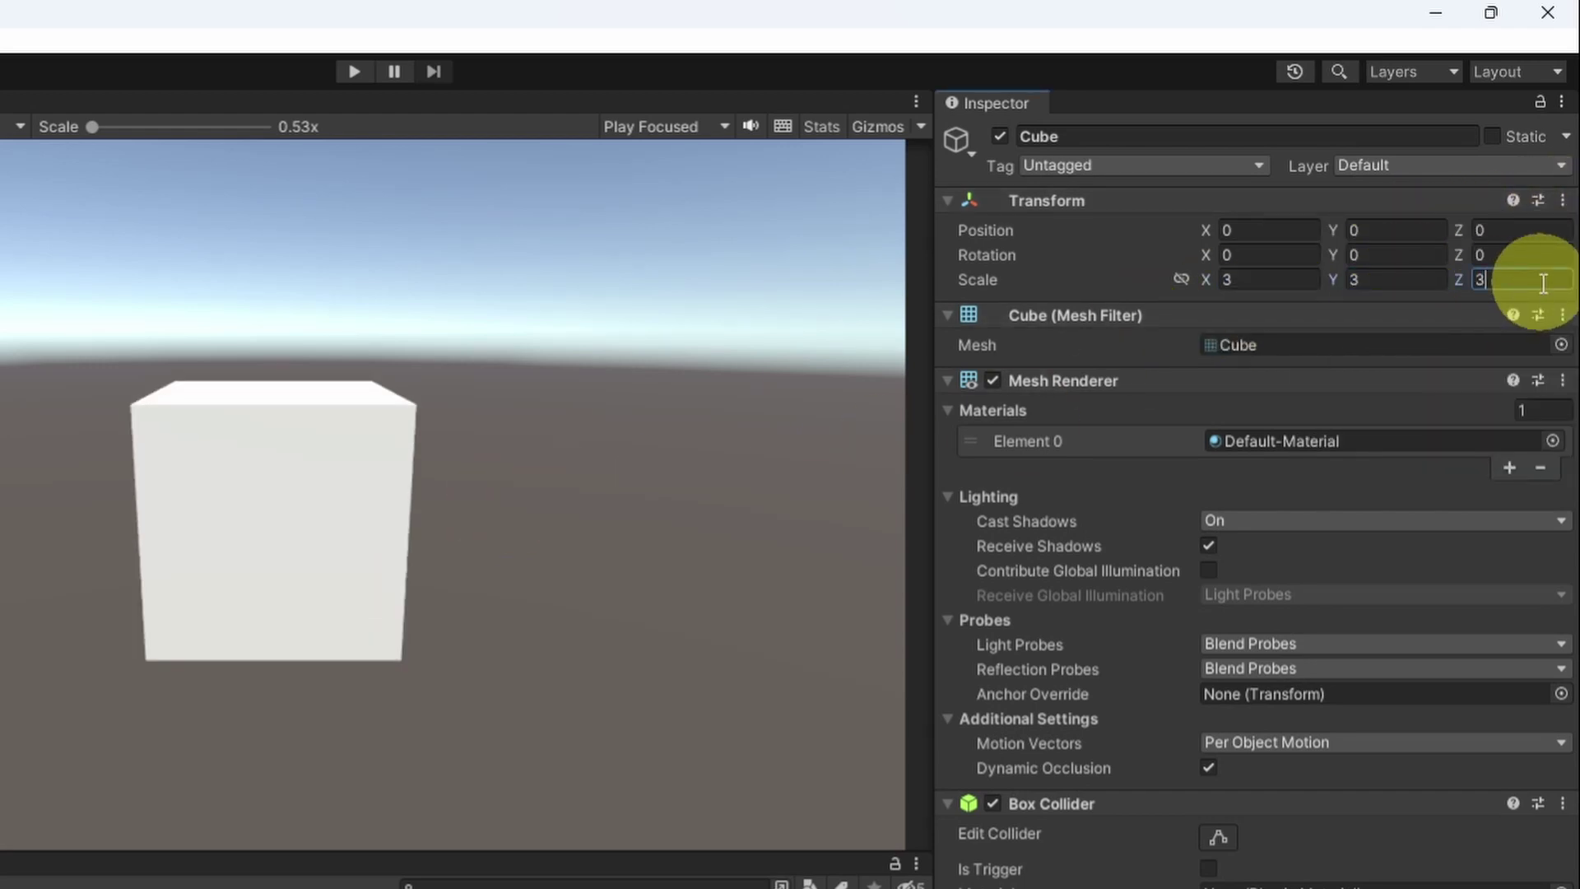
- Lower the Main Camera to Y position 2.05 and give it a solid bright blue background
{"action": "left_click", "coordinate": [156, 112]}
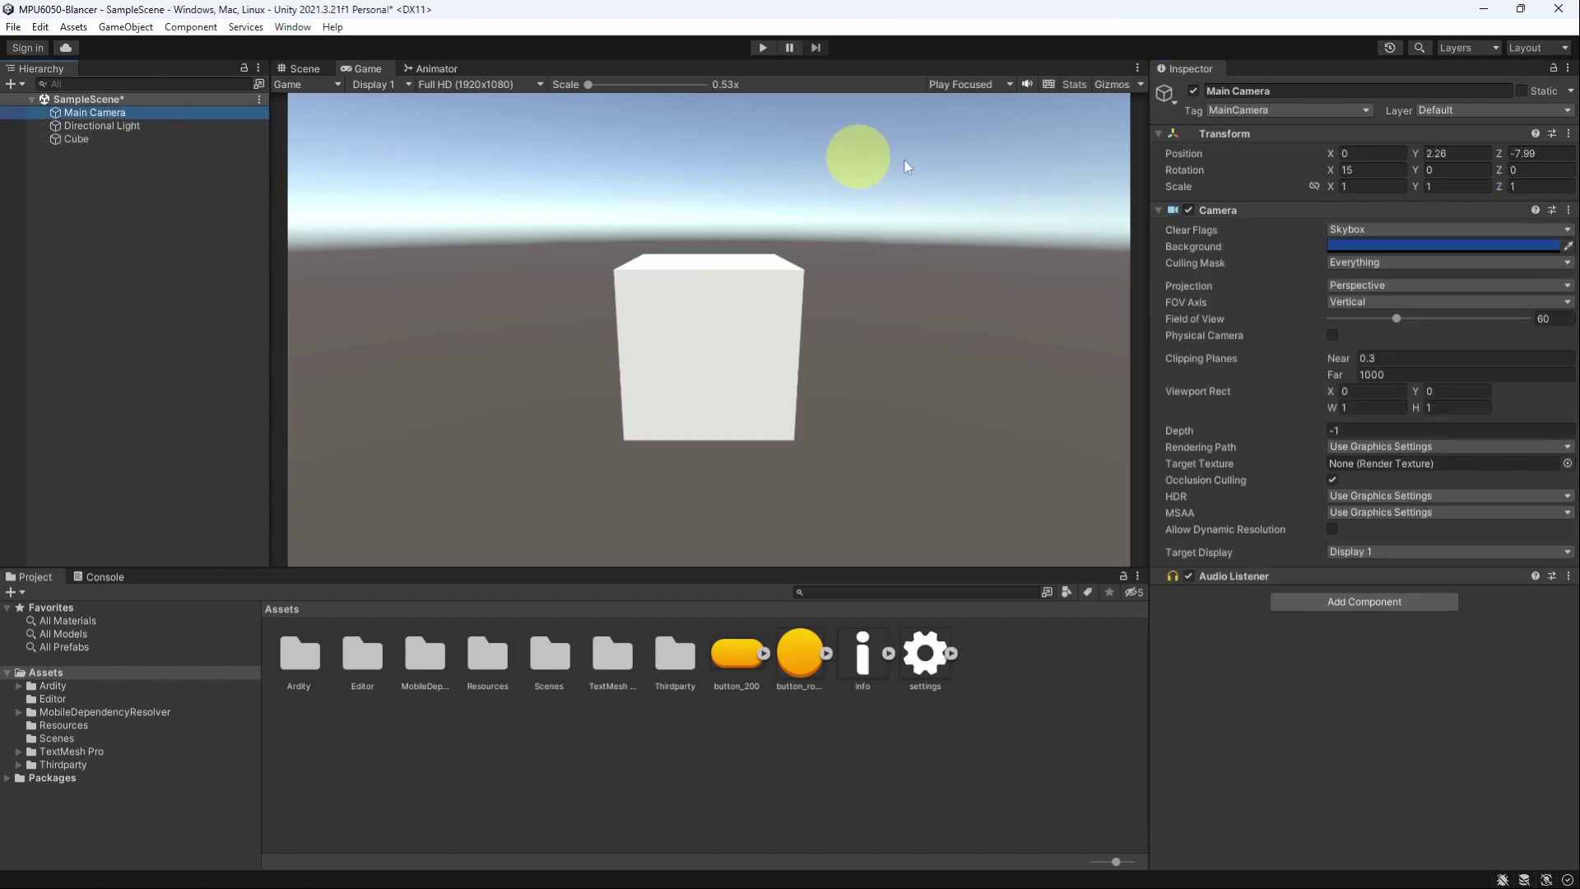
{"action": "left_click_drag", "start_coordinate": [1417, 155], "coordinate": [1412, 153]}
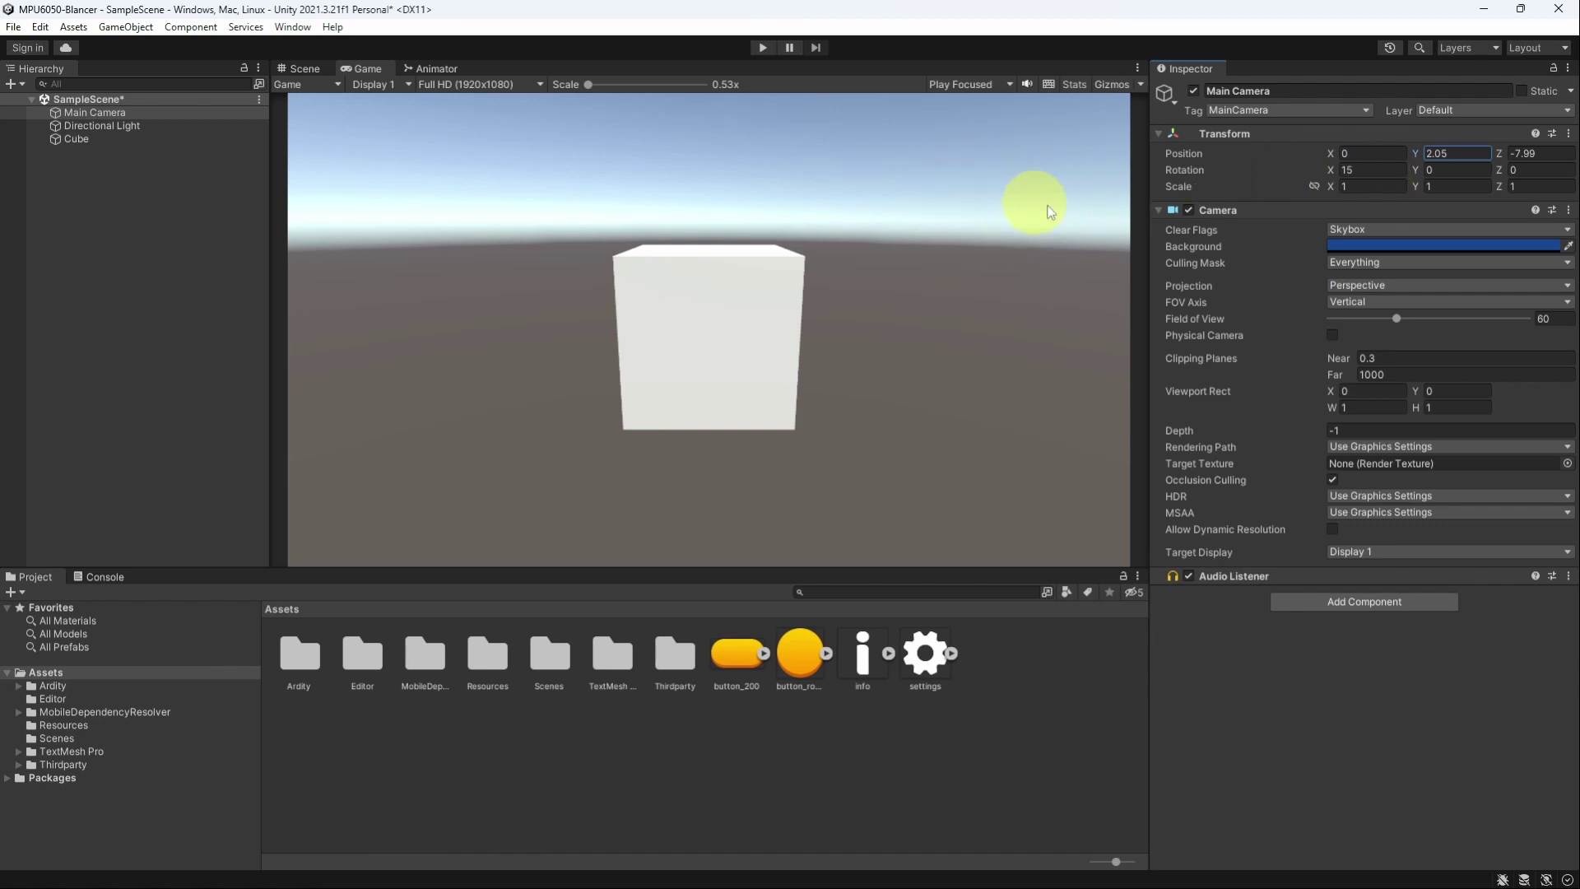
{"action": "left_click", "coordinate": [1350, 230]}
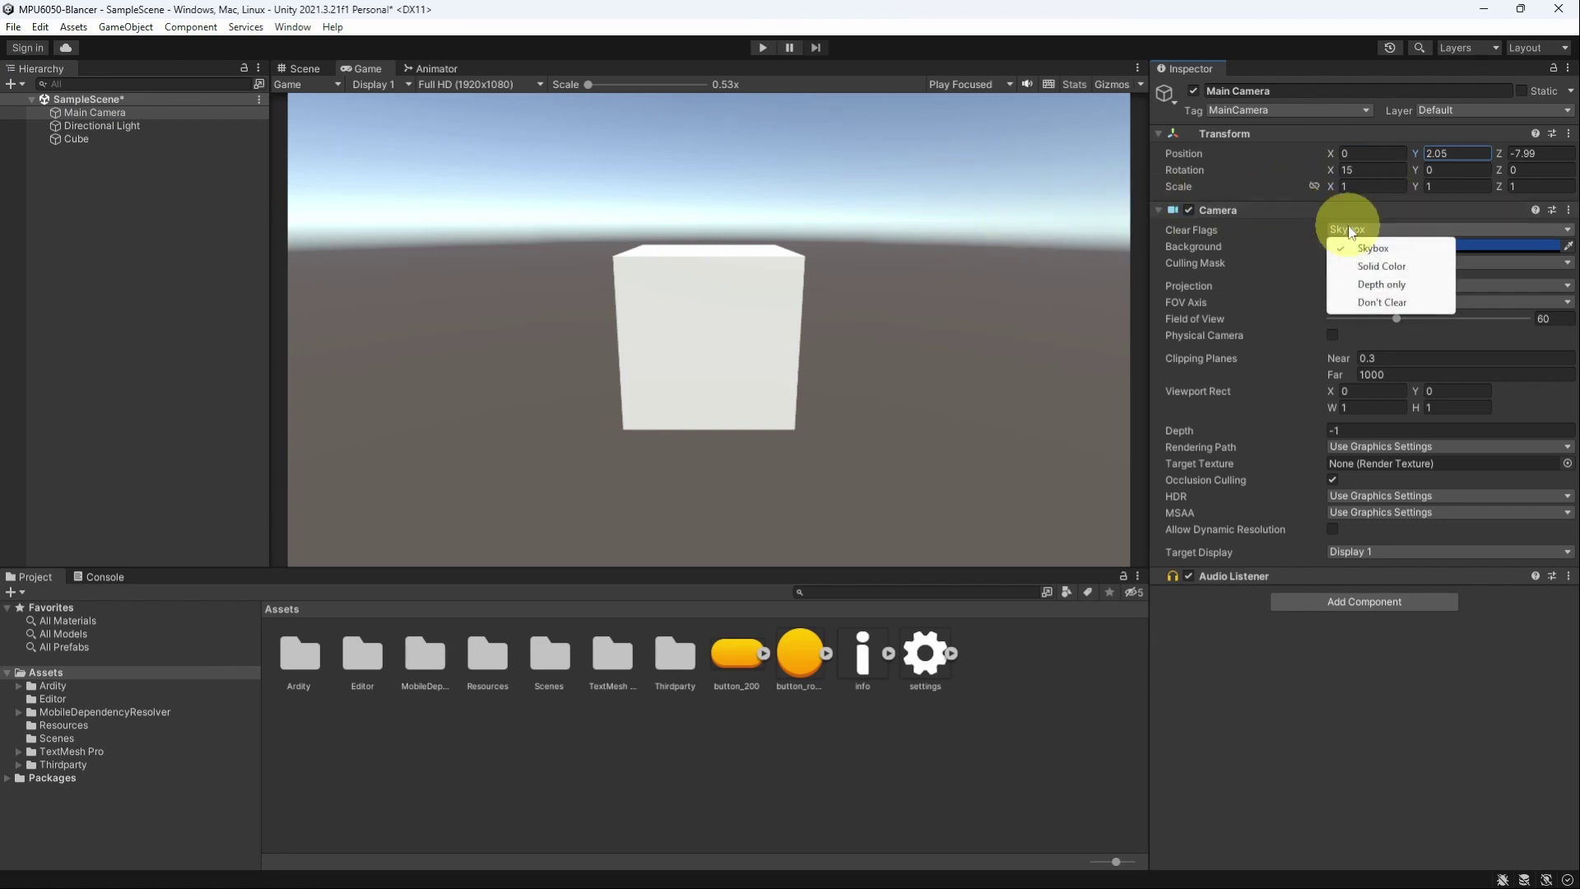
{"action": "left_click", "coordinate": [1362, 266]}
{"action": "left_click", "coordinate": [1393, 245]}
{"action": "left_click_drag", "start_coordinate": [1473, 354], "coordinate": [1504, 321]}
{"action": "left_click", "coordinate": [1562, 229]}
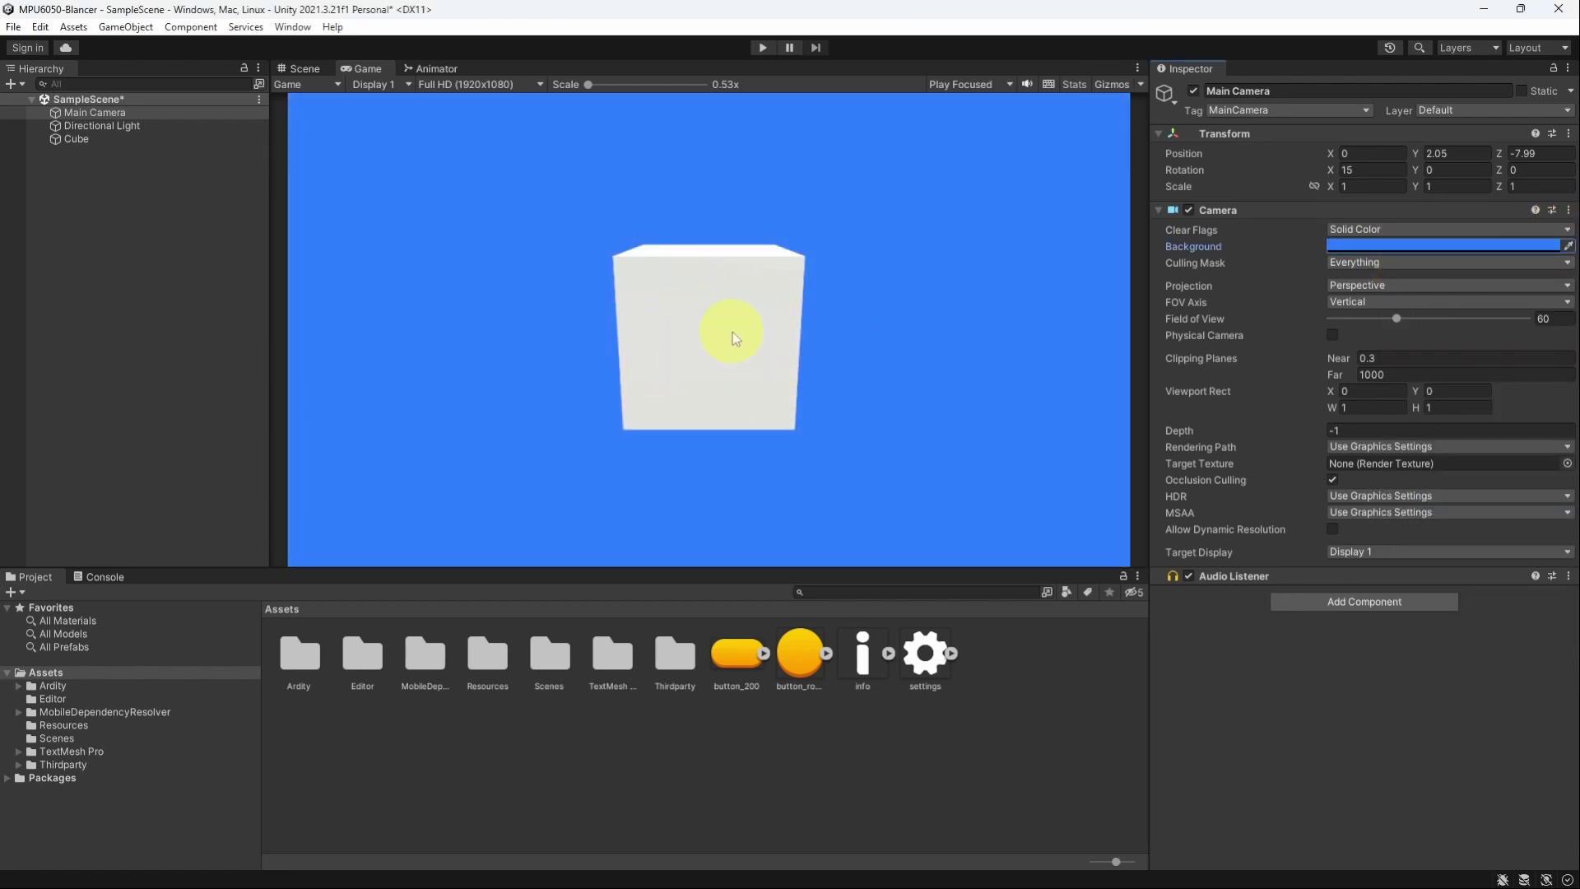
- Add a TextMeshPro UI button to the scene and name it Start
{"action": "right_click", "coordinate": [76, 201]}
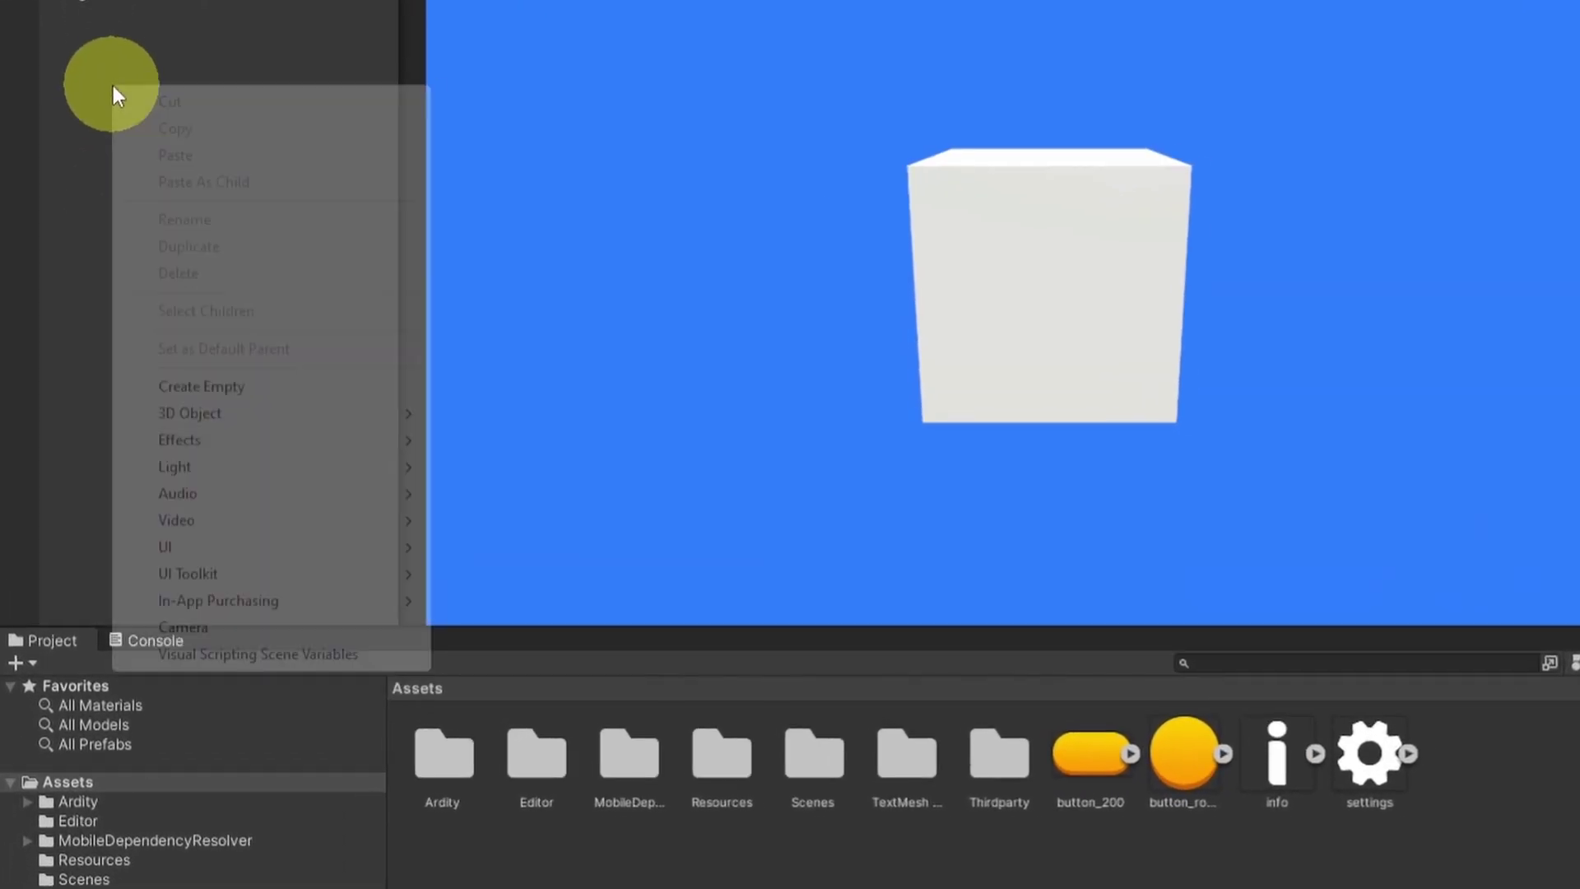
{"action": "mouse_move", "coordinate": [269, 545]}
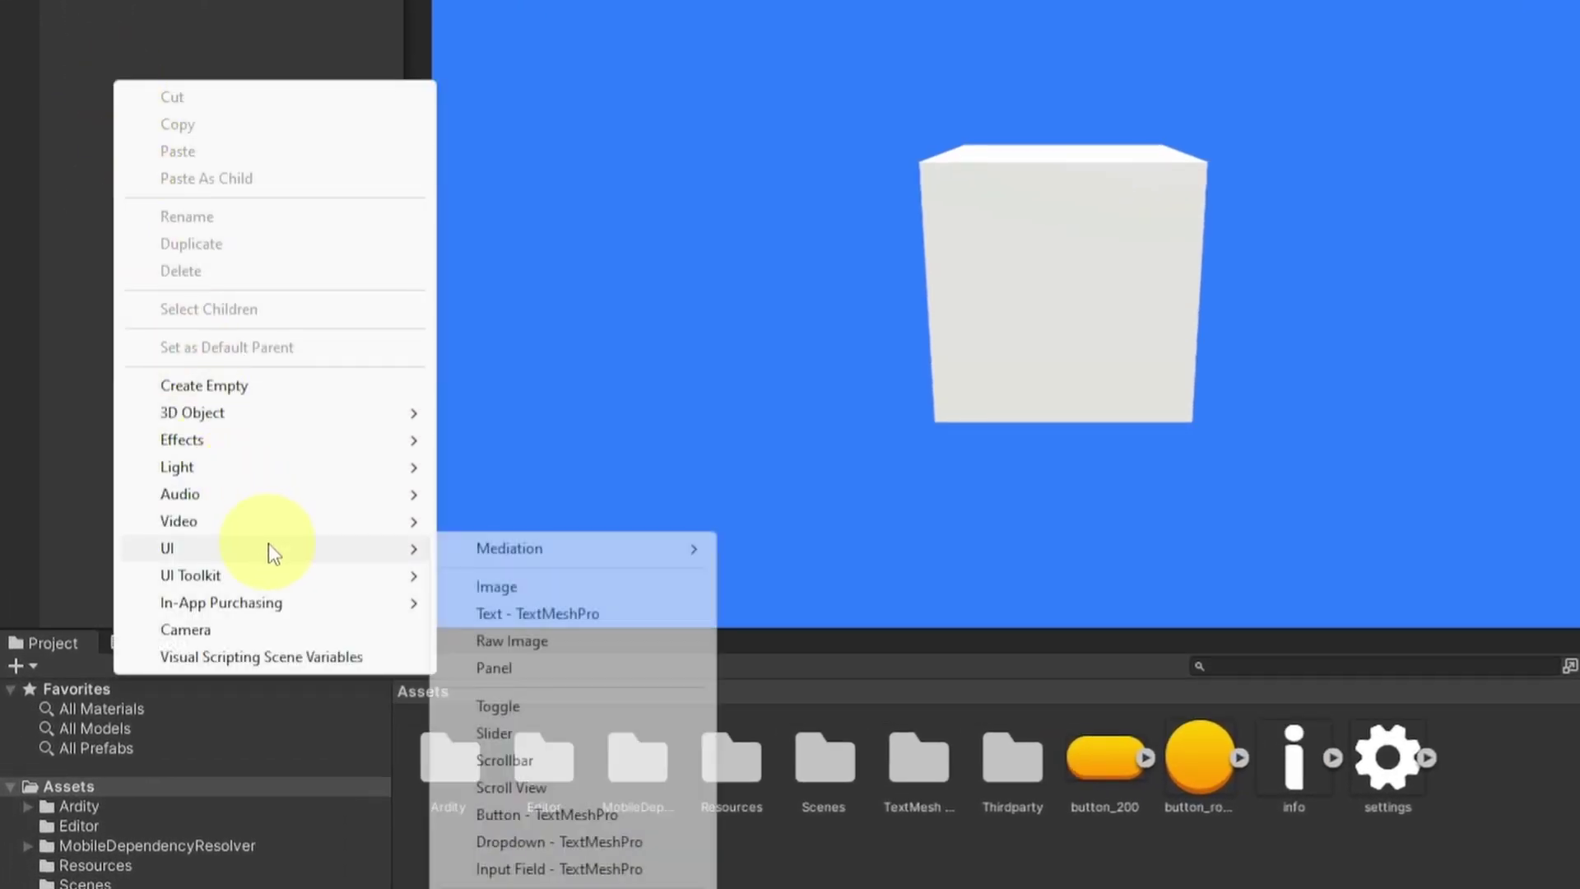
{"action": "left_click", "coordinate": [595, 815]}
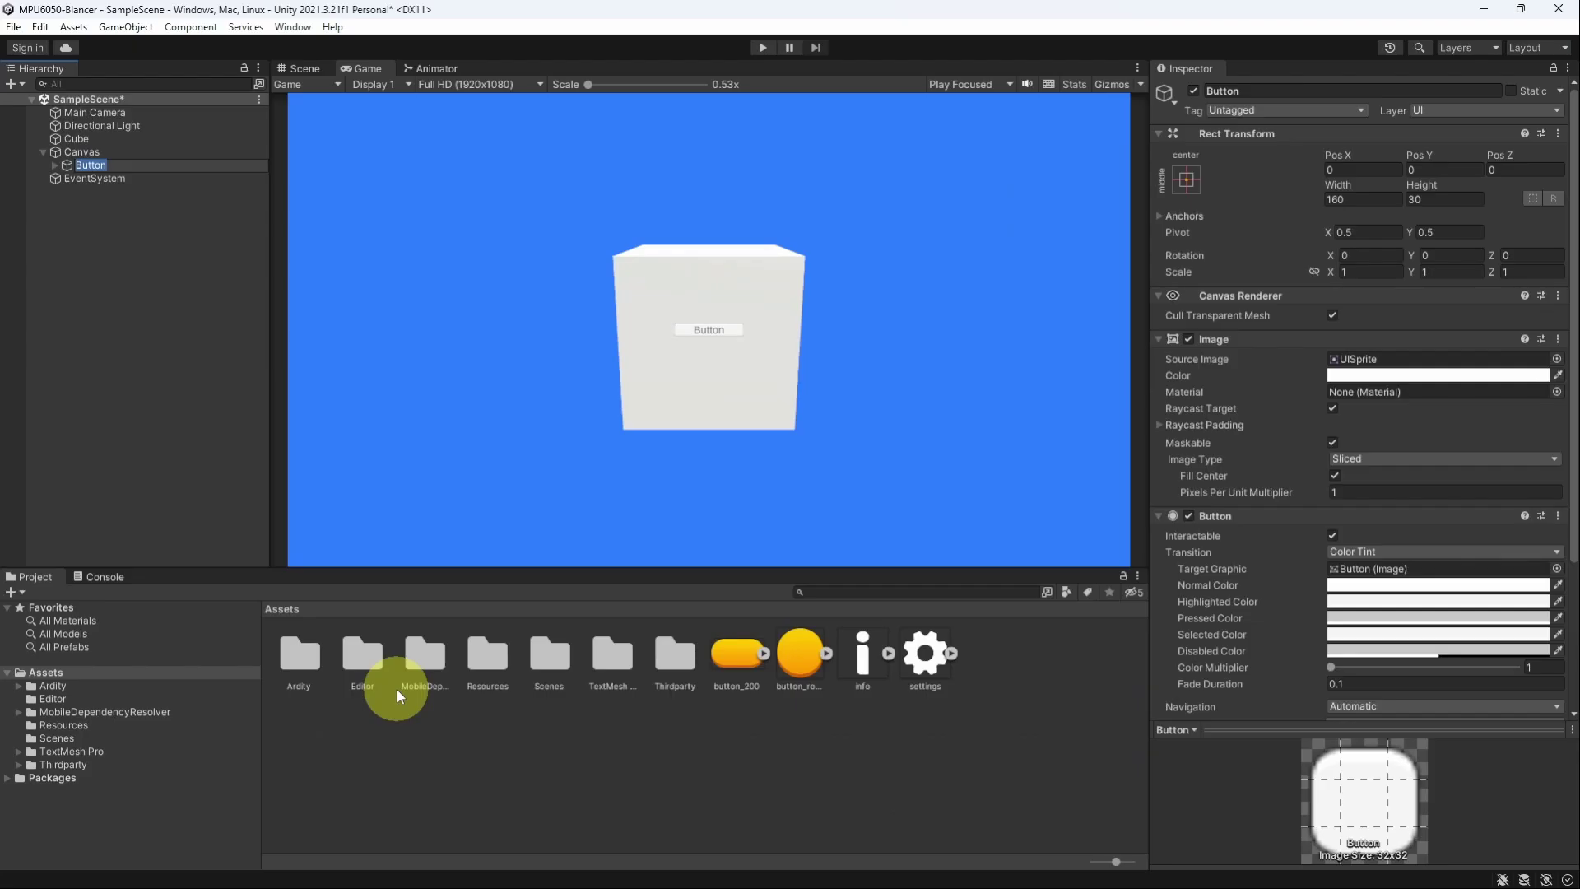
{"action": "type", "text": "Start"}
{"action": "key", "text": "Return"}
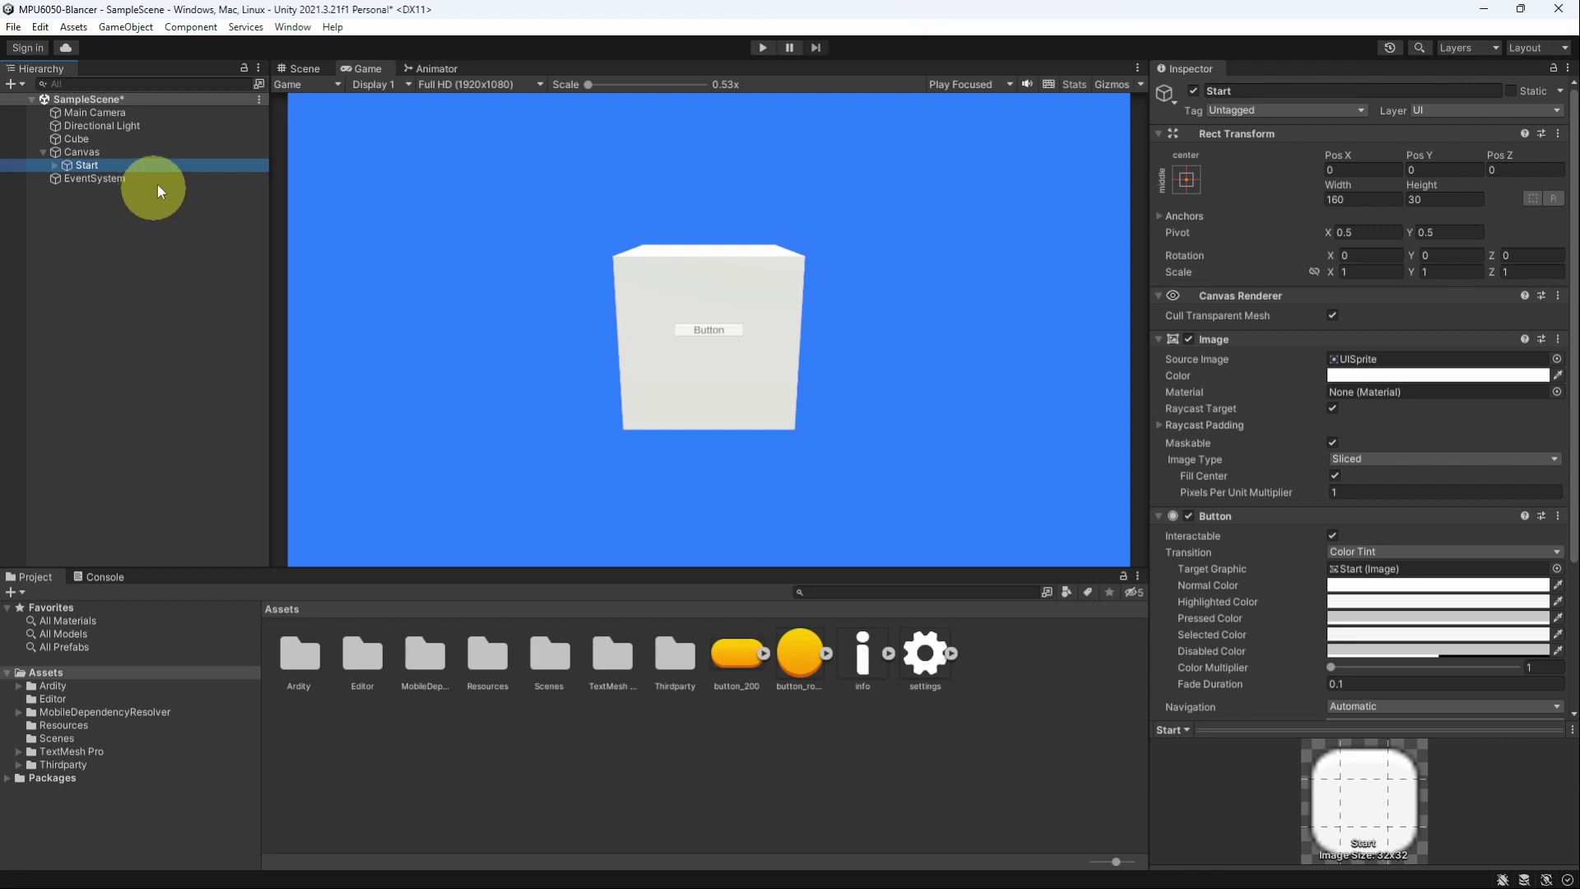
- Inspect the Canvas in the scene and change its render mode to World Space
{"action": "left_click", "coordinate": [318, 70]}
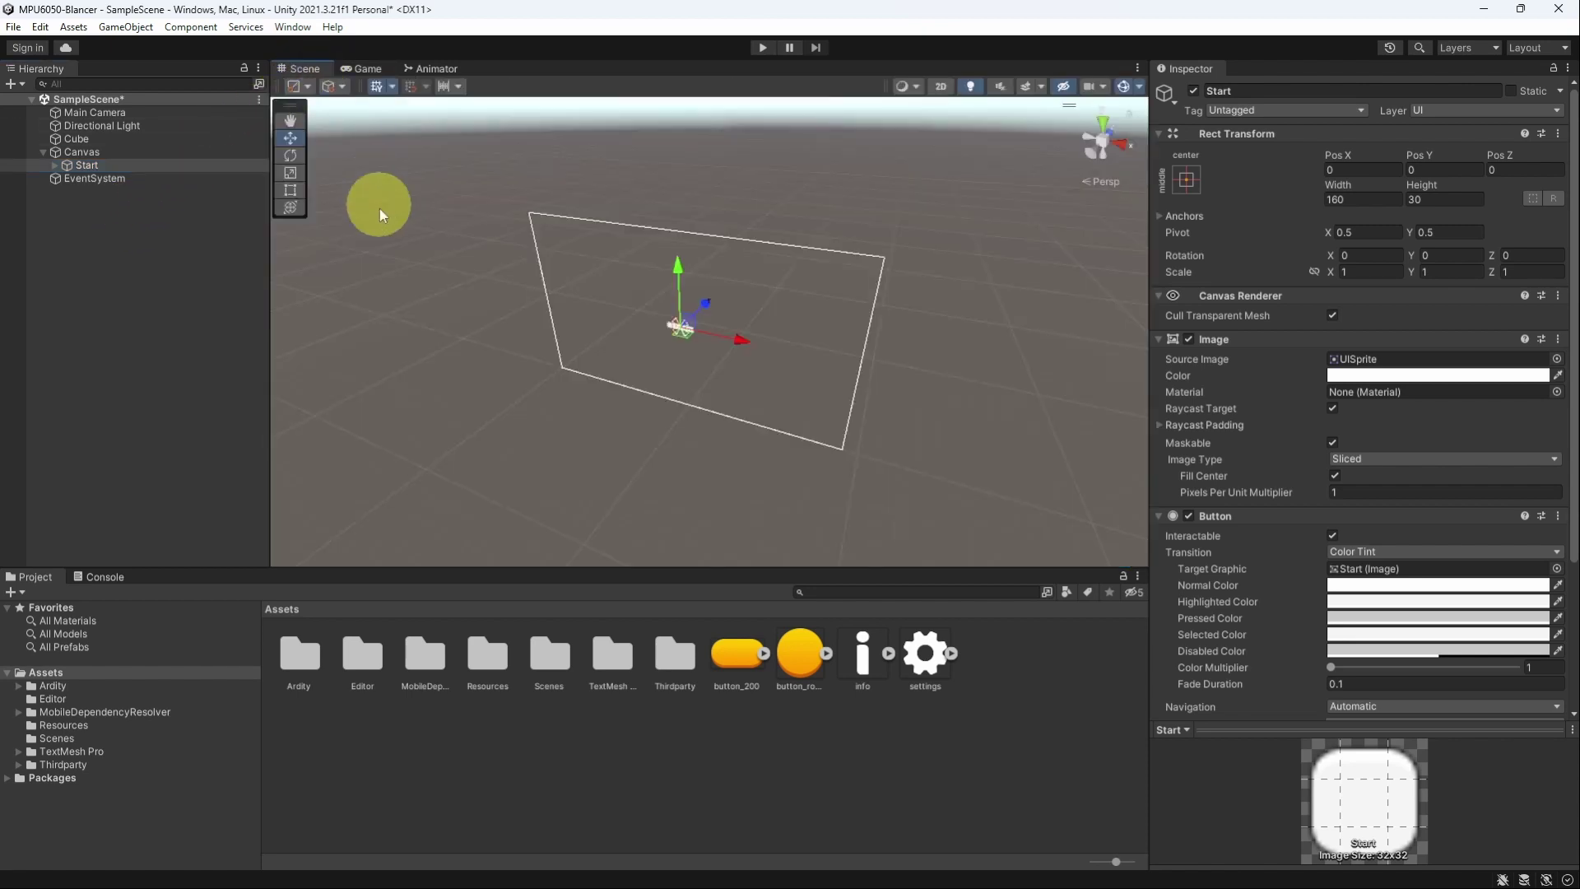
{"action": "left_click", "coordinate": [124, 153]}
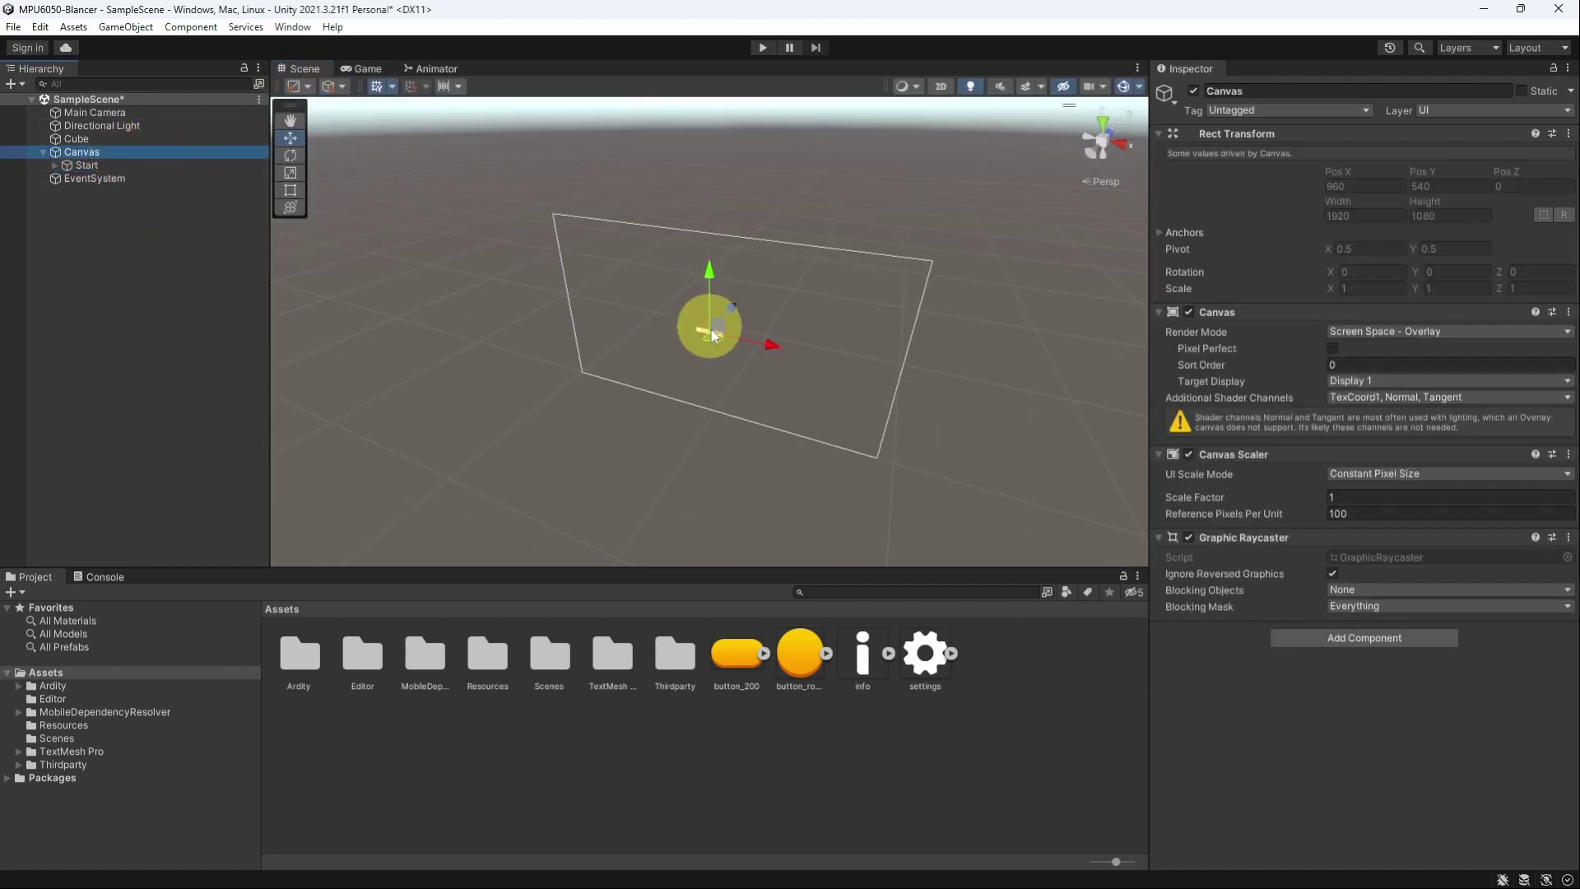
{"action": "left_click", "coordinate": [362, 70]}
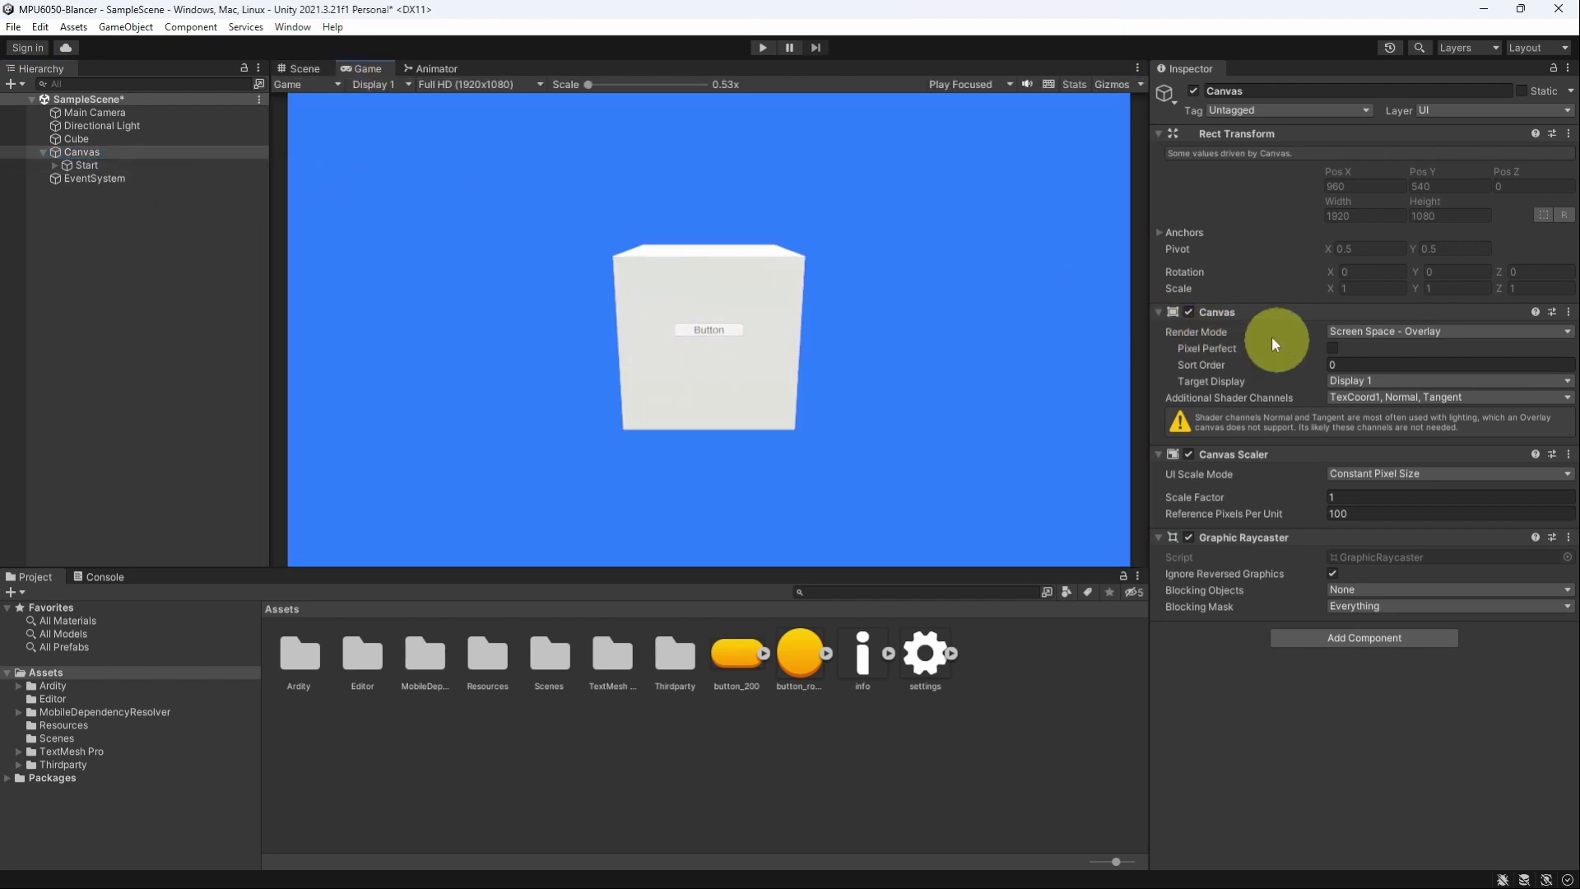
{"action": "left_click", "coordinate": [1405, 329]}
{"action": "left_click", "coordinate": [1379, 386]}
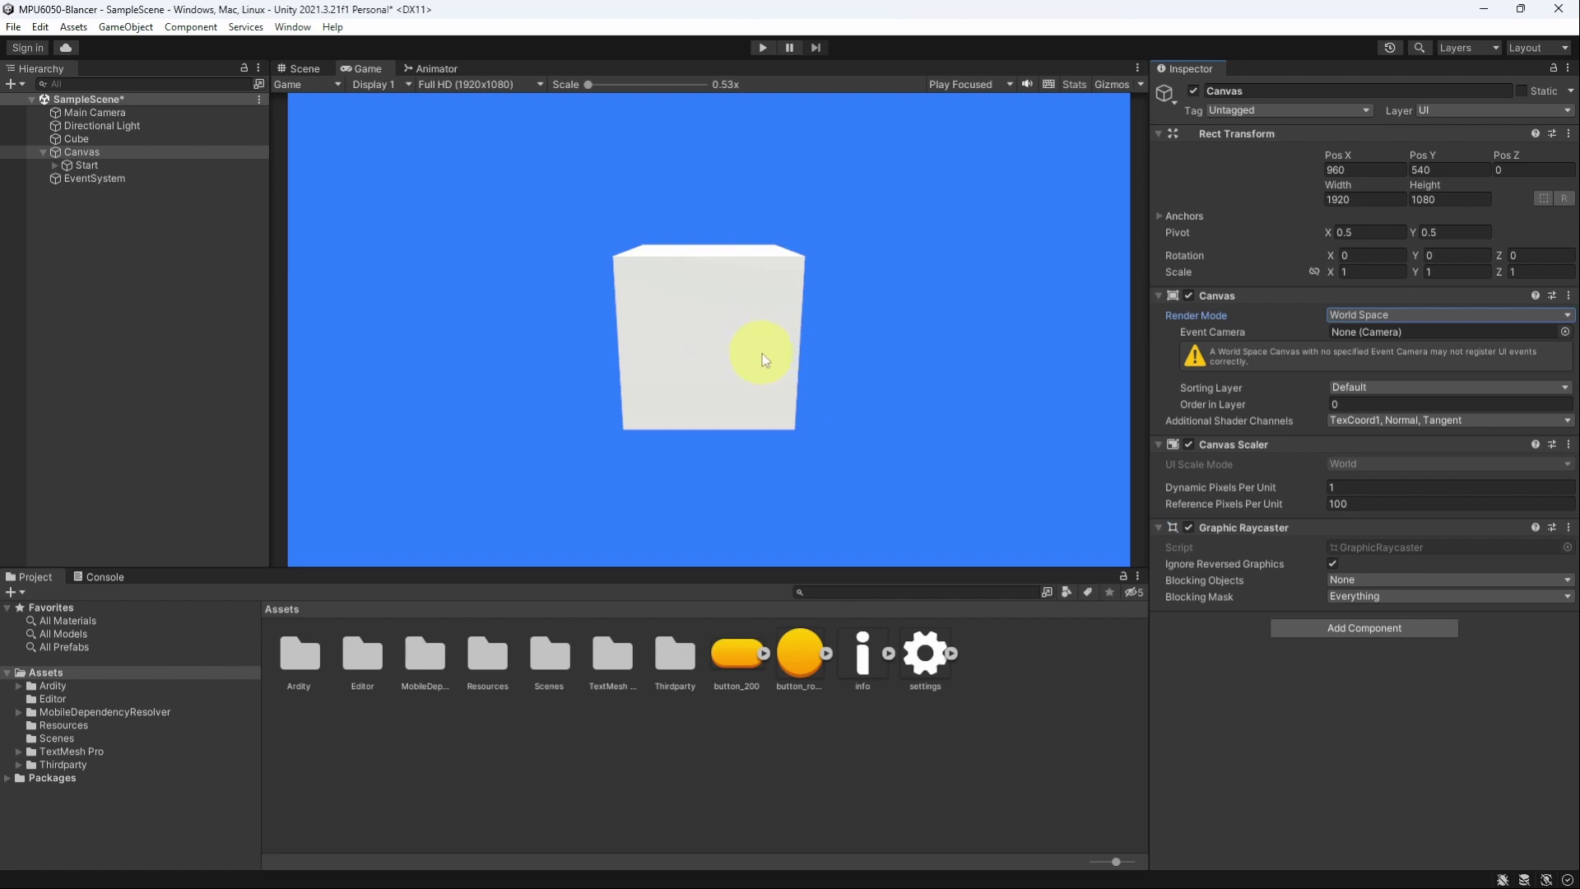
- Set the Canvas's X and Y position to 0 and its X and Y scale to 0.01
{"action": "left_click", "coordinate": [1388, 168]}
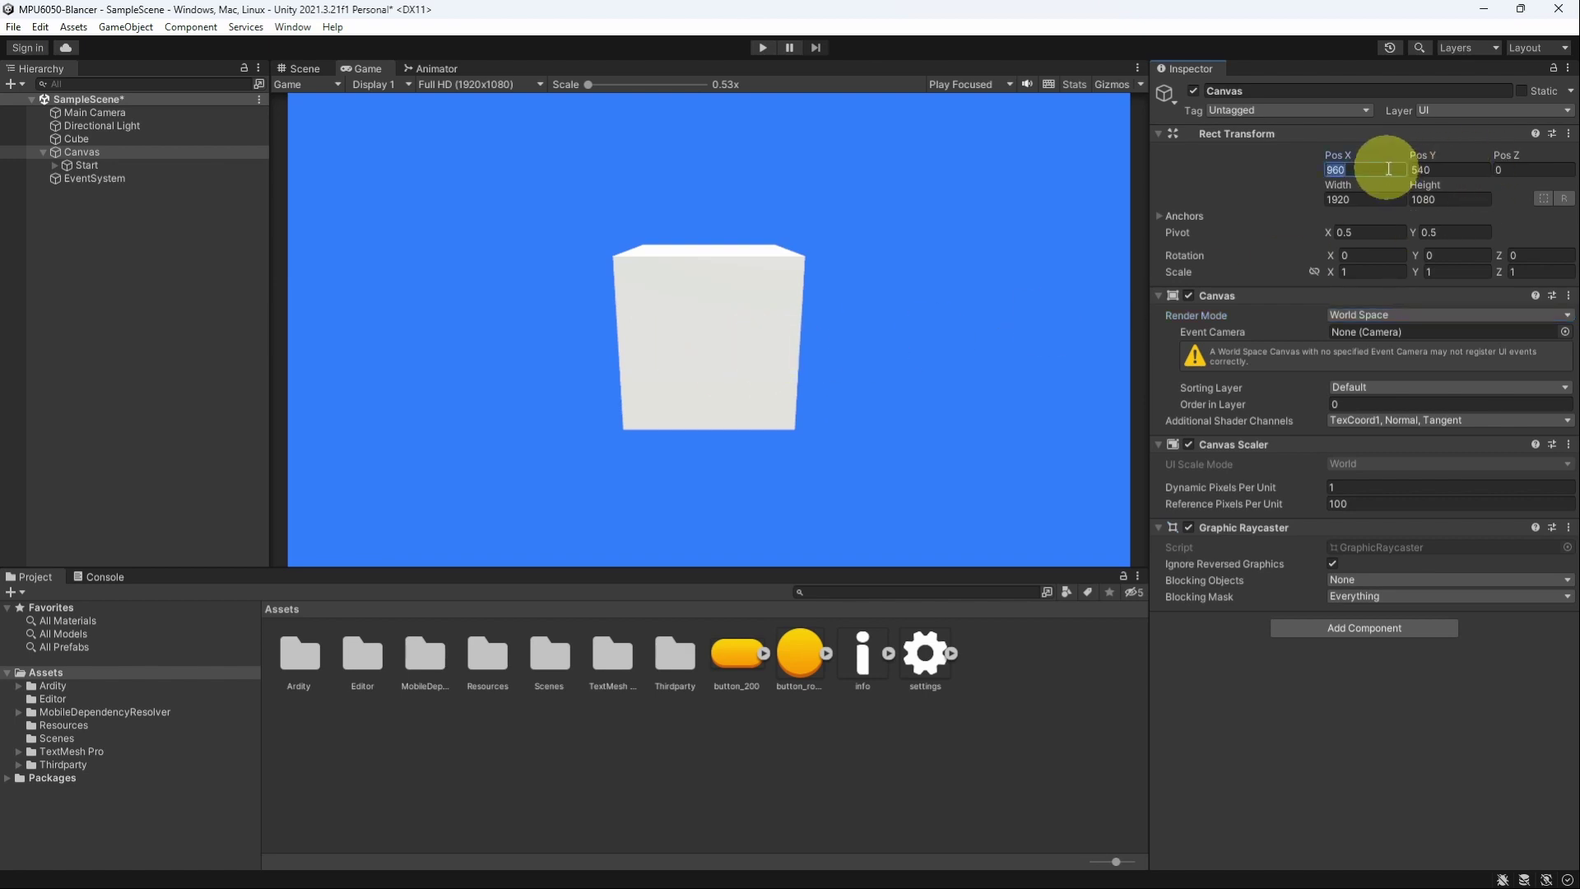
{"action": "type", "text": "0"}
{"action": "left_click", "coordinate": [1442, 169]}
{"action": "type", "text": "0"}
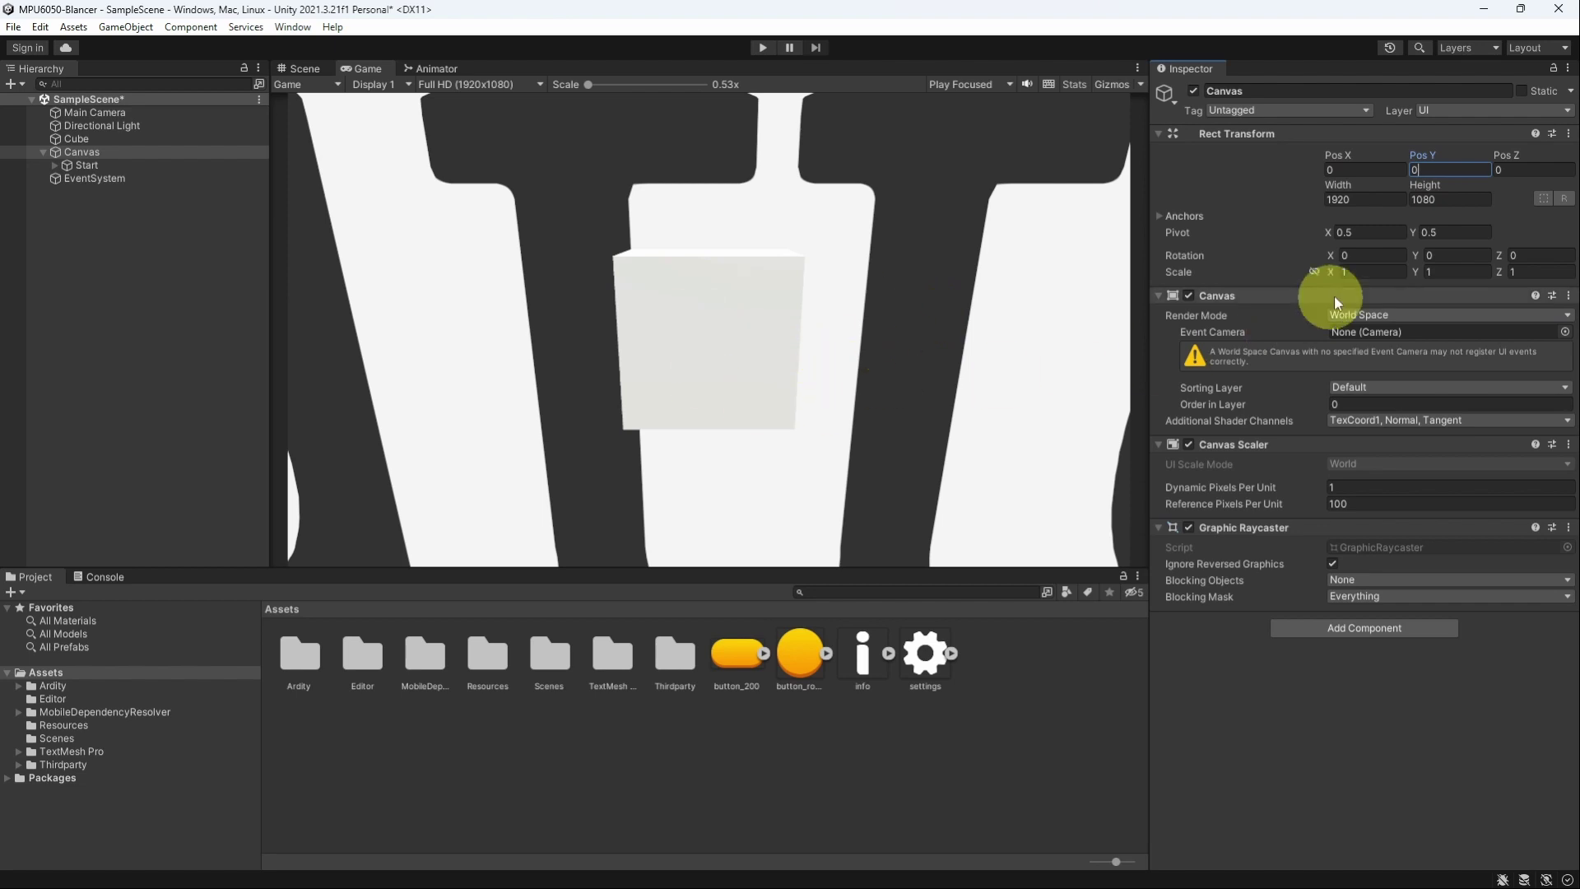
{"action": "left_click", "coordinate": [1364, 277]}
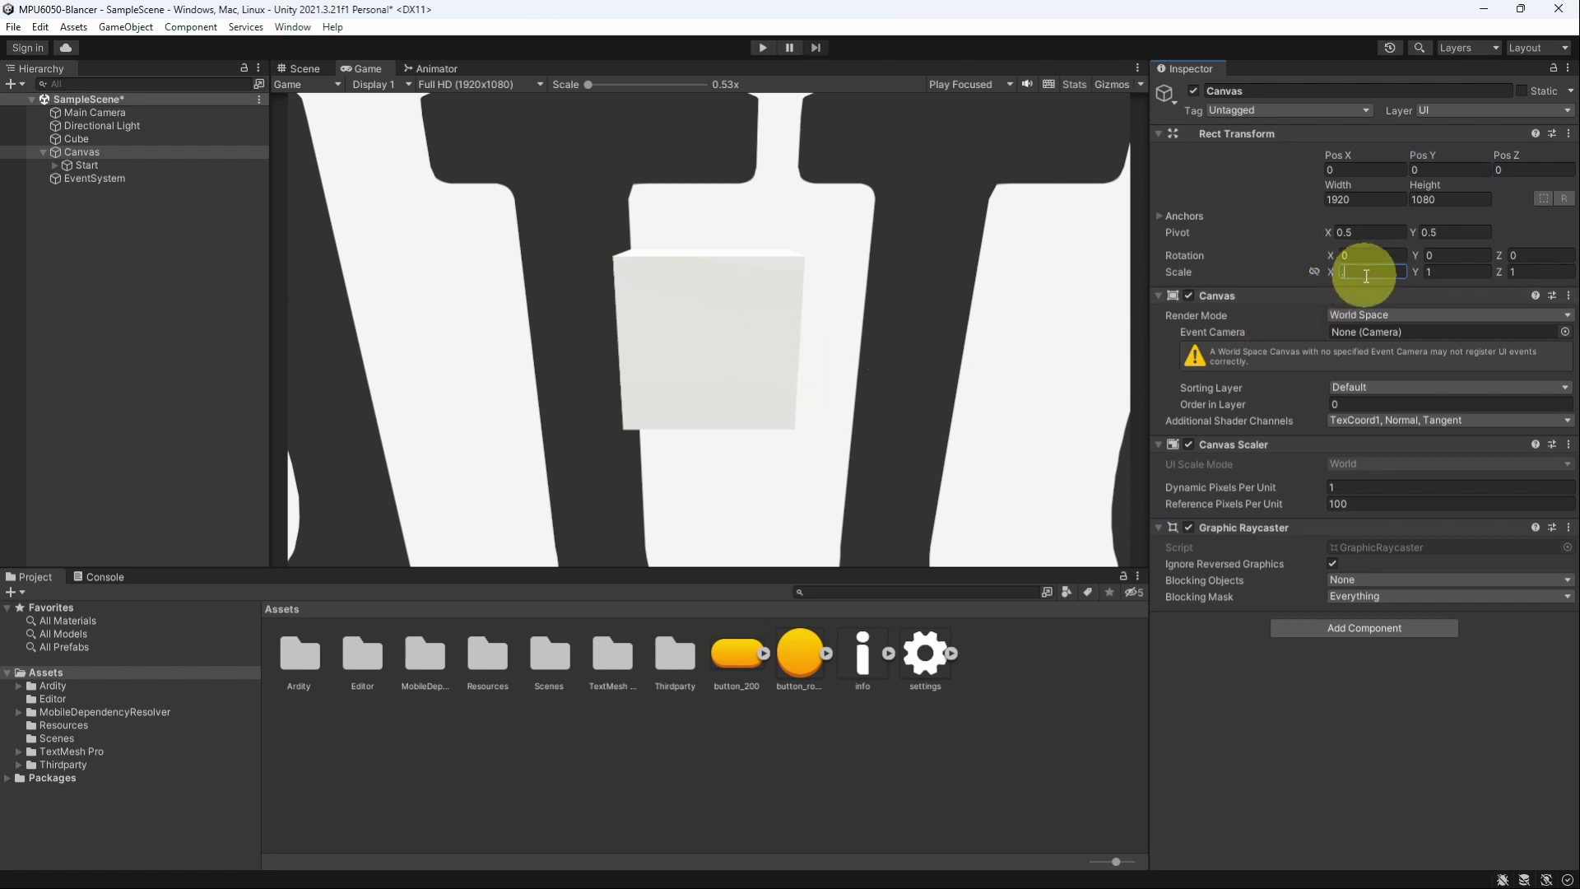
{"action": "type", "text": "0.01"}
{"action": "left_click", "coordinate": [1461, 270]}
{"action": "type", "text": "0.01"}
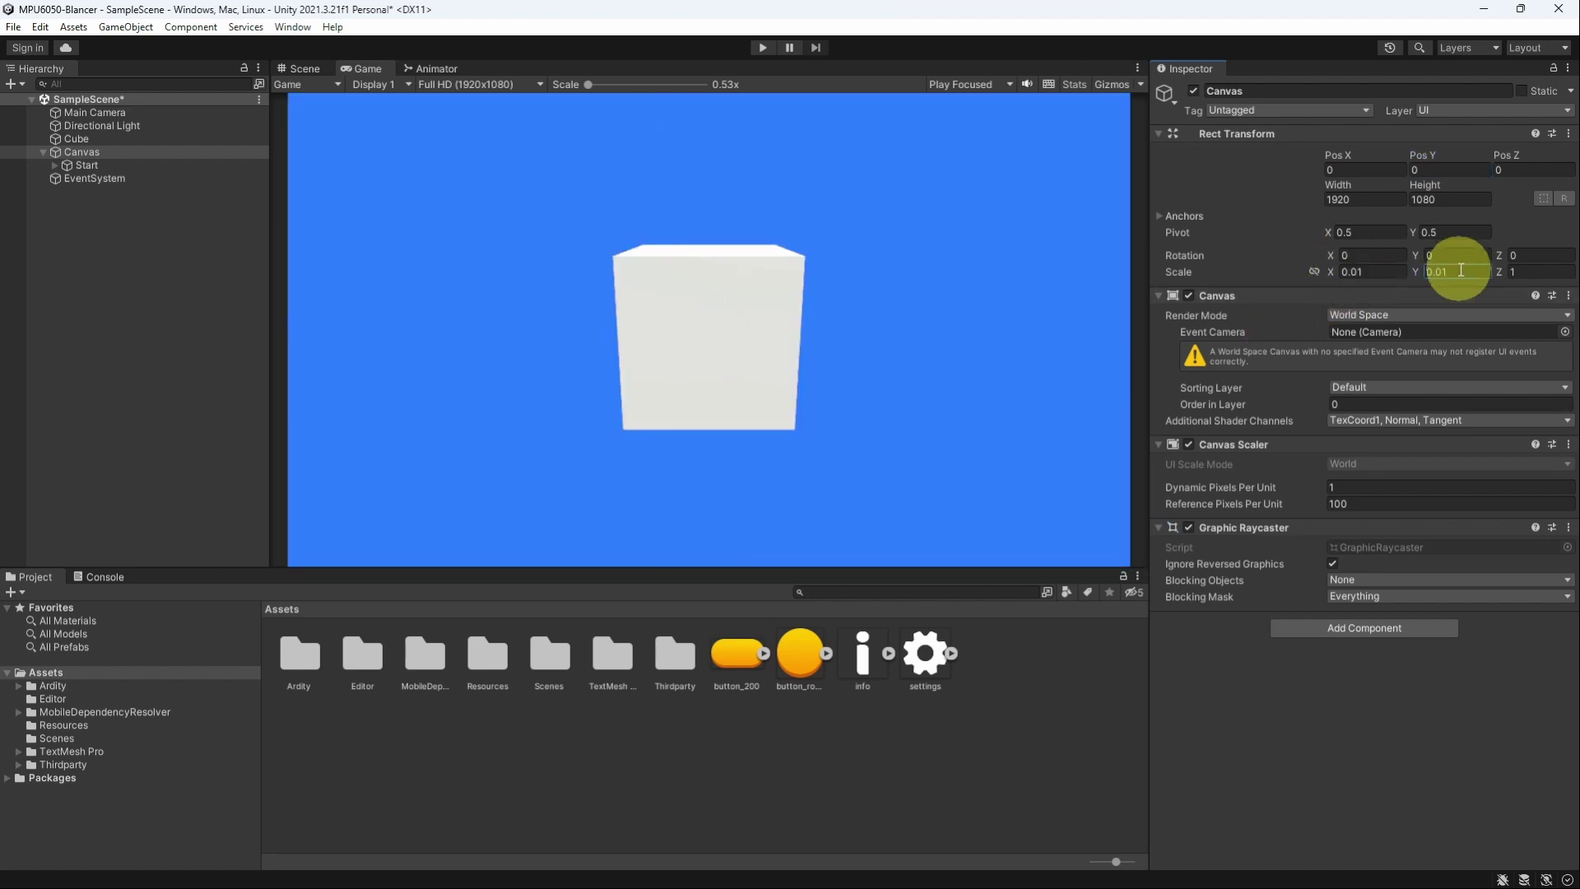
- Move the Canvas out in front of the cube's front face and set its Z position to -1.55
{"action": "left_click", "coordinate": [311, 71]}
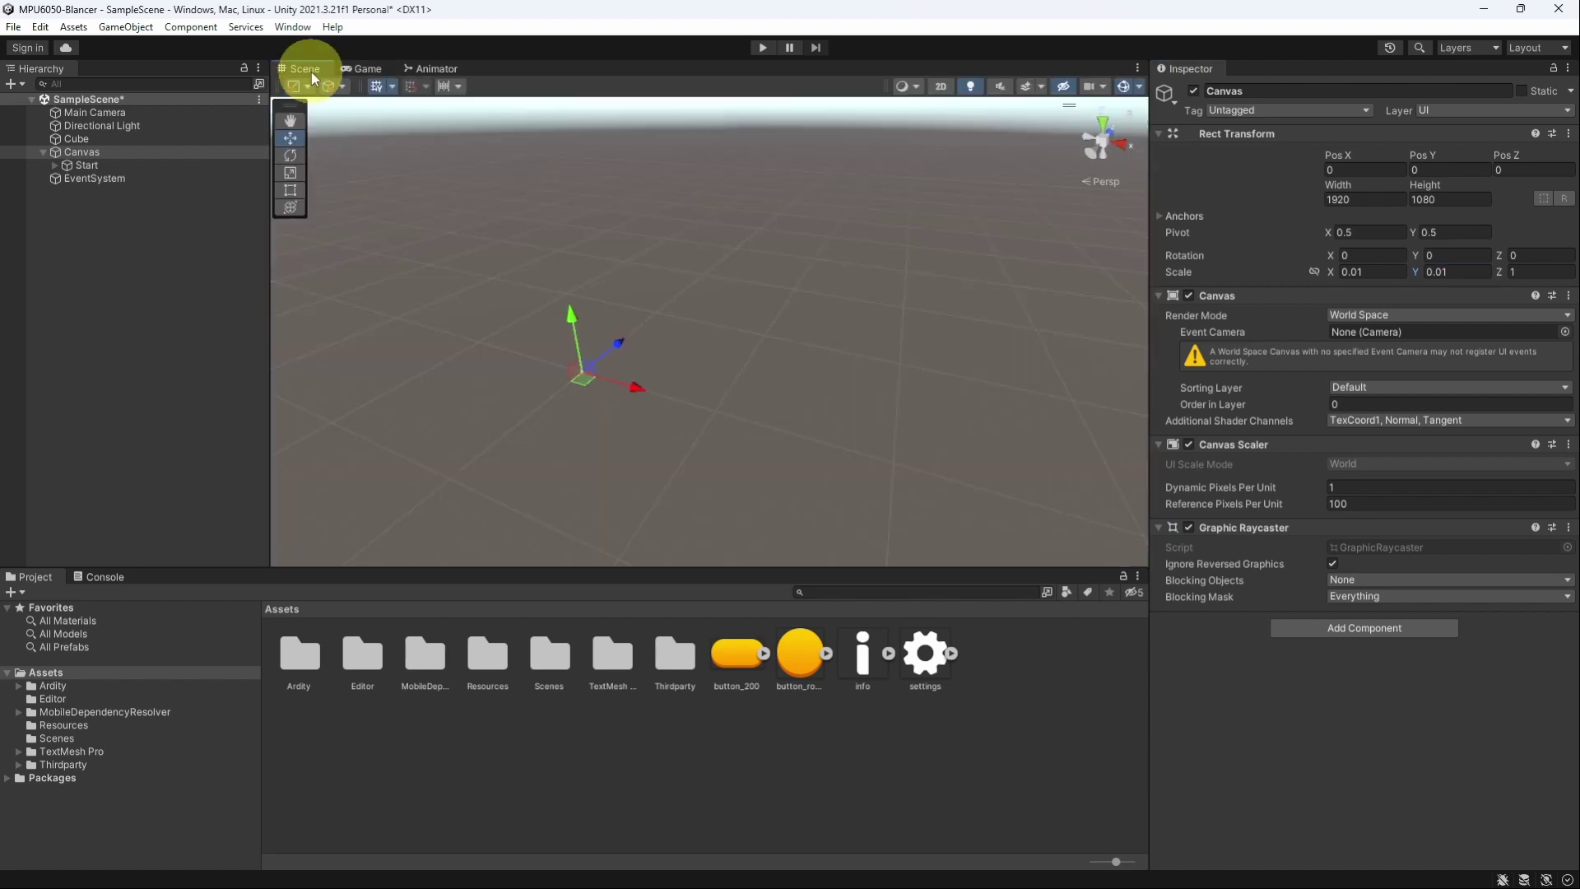
{"action": "double_click", "coordinate": [137, 155]}
{"action": "scroll", "coordinate": [814, 372], "scroll_direction": "down", "scroll_amount": 6}
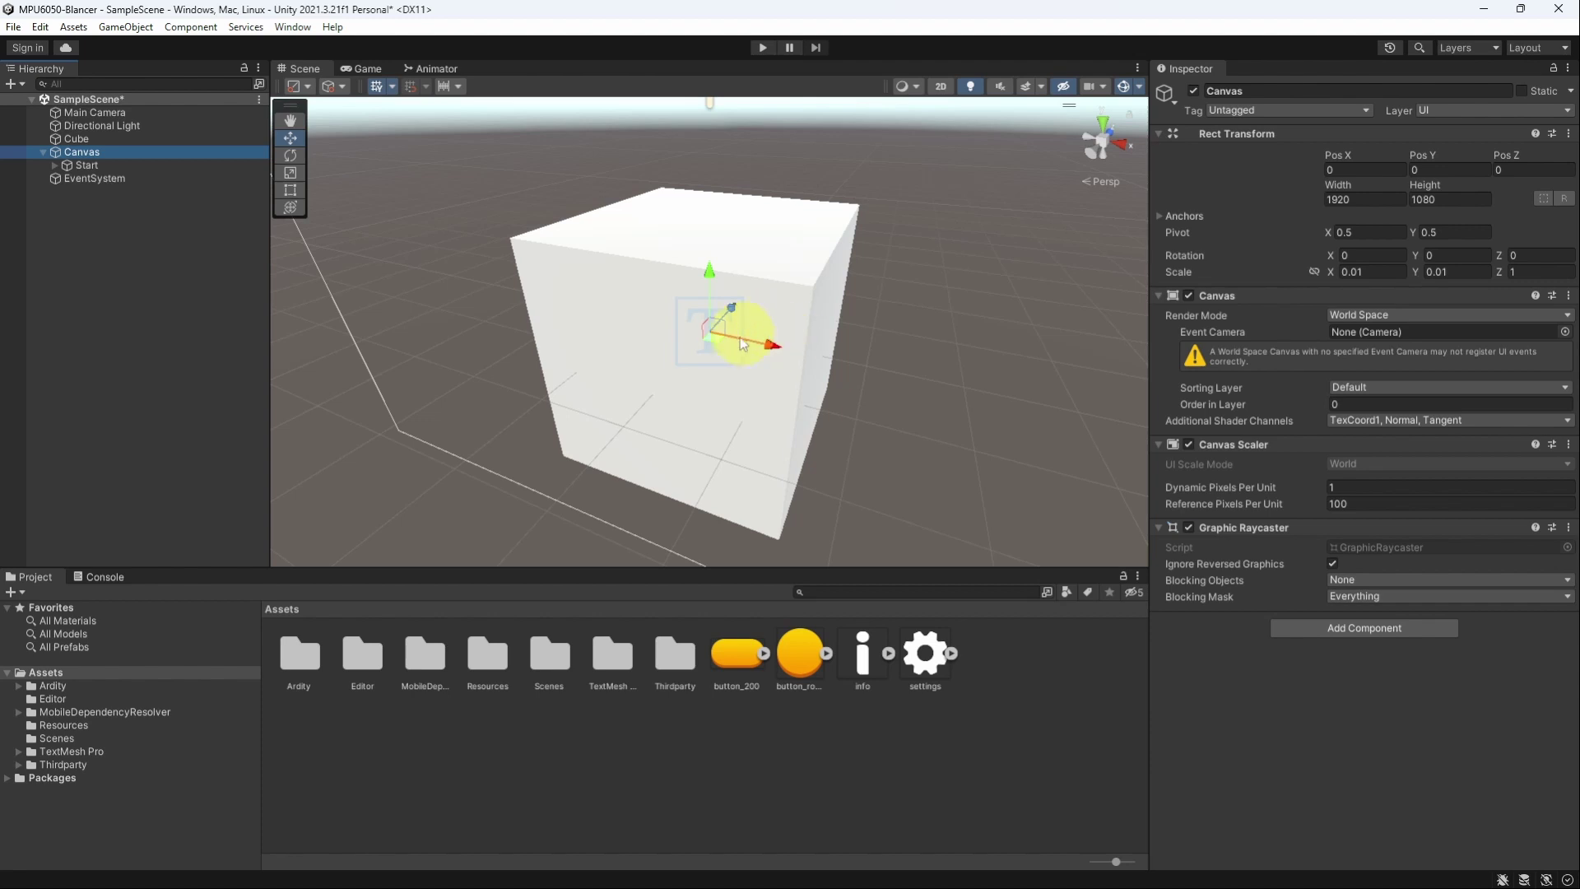
{"action": "left_click_drag", "start_coordinate": [737, 313], "coordinate": [660, 367]}
{"action": "left_click", "coordinate": [380, 70]}
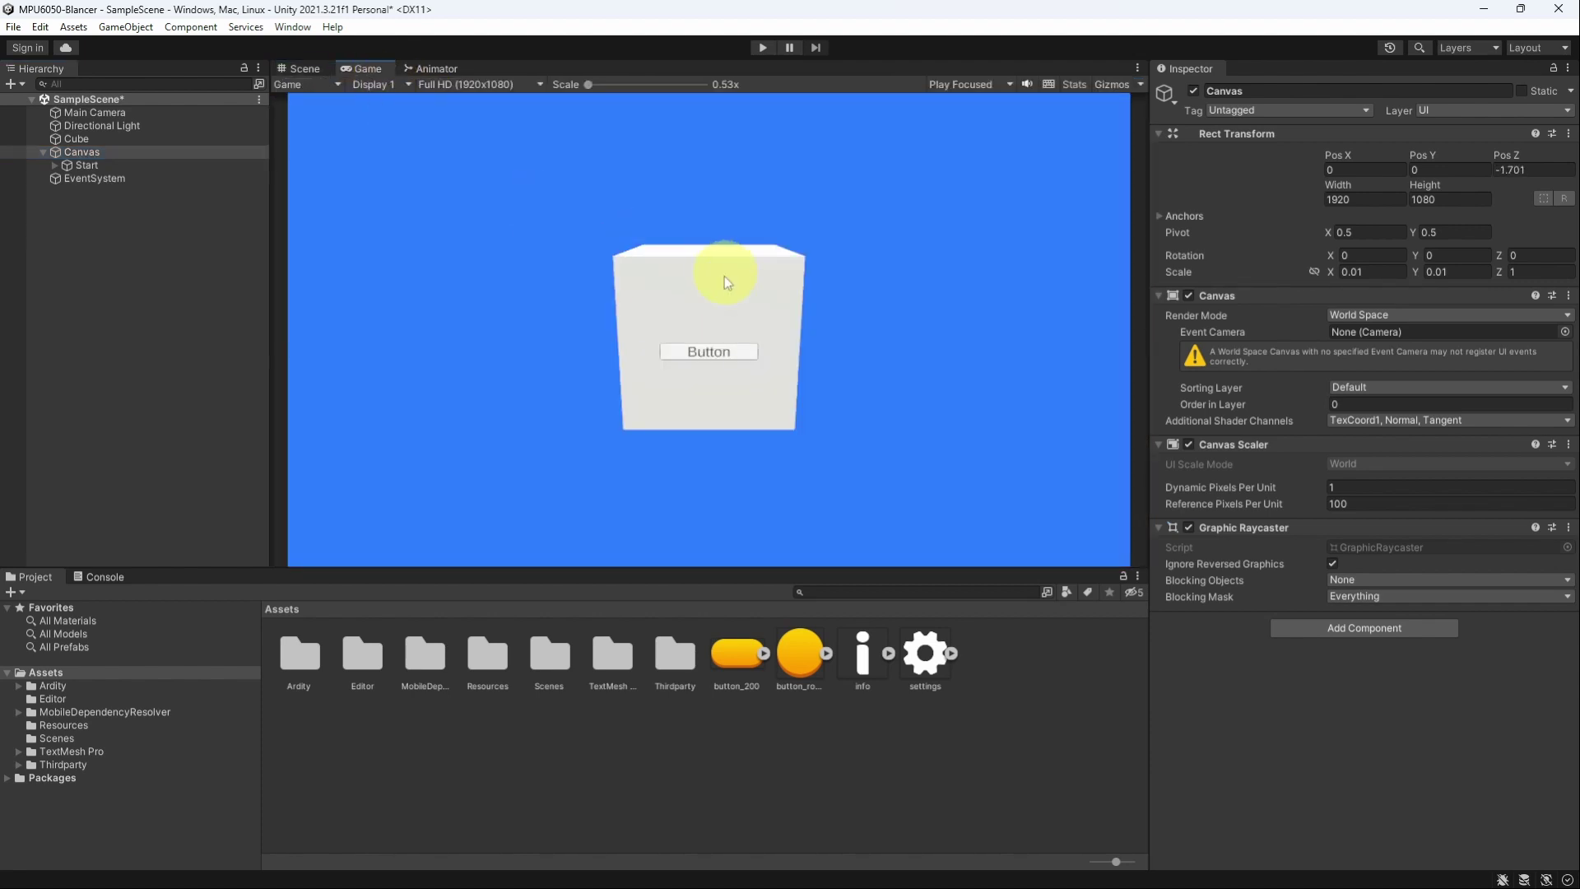
{"action": "left_click", "coordinate": [1547, 169]}
{"action": "type", "text": "-1.55"}
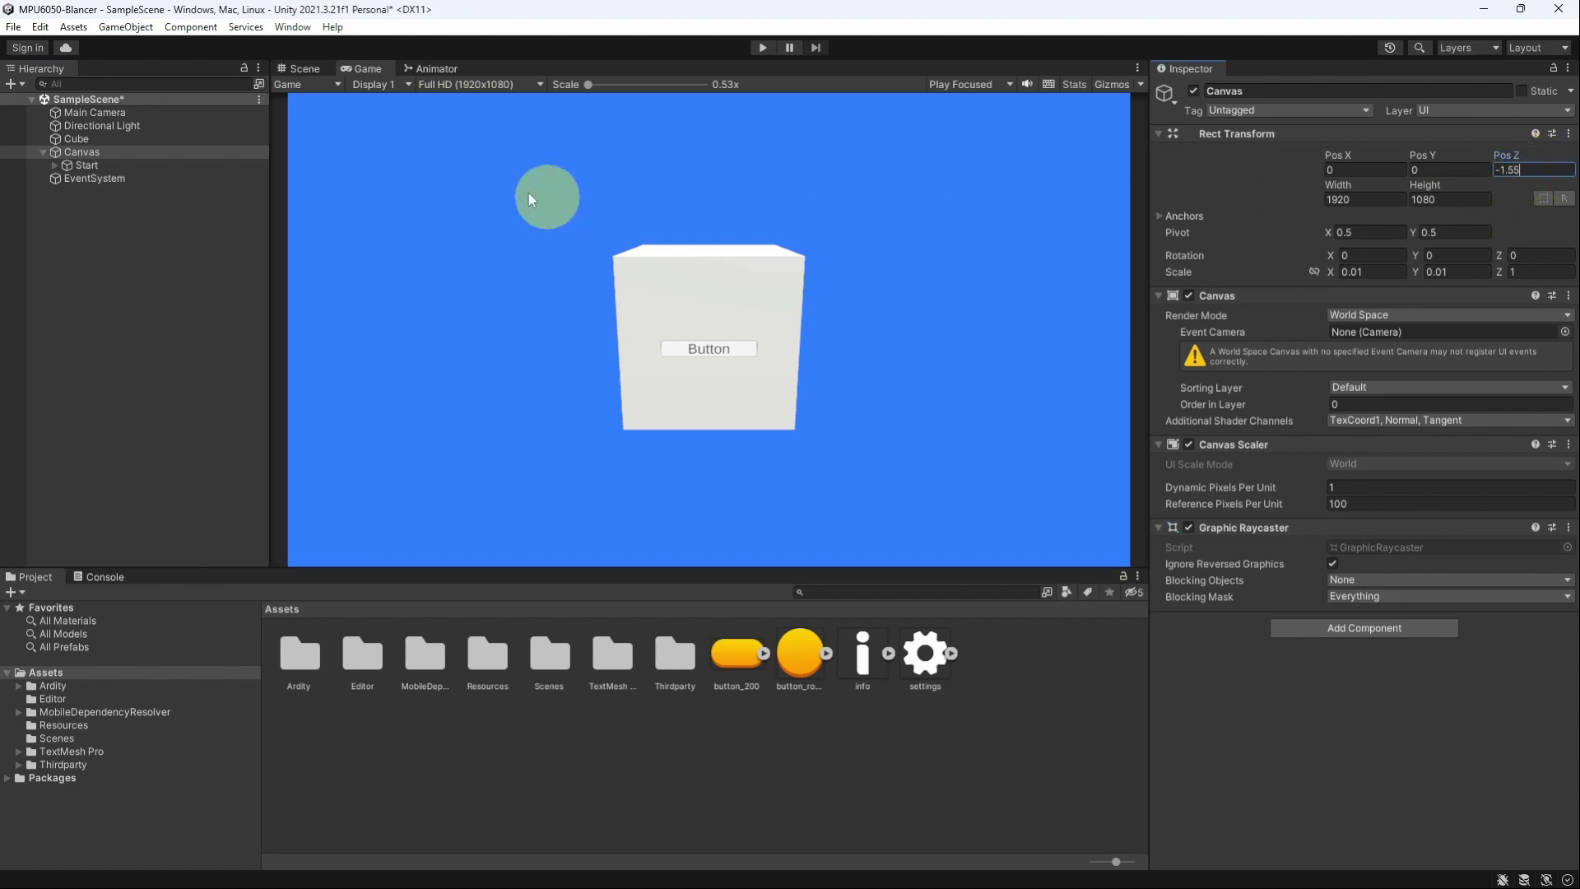
- Test-rotate the Cube about its Y axis without the Canvas attached and reset the rotation to 0
{"action": "left_click", "coordinate": [100, 139]}
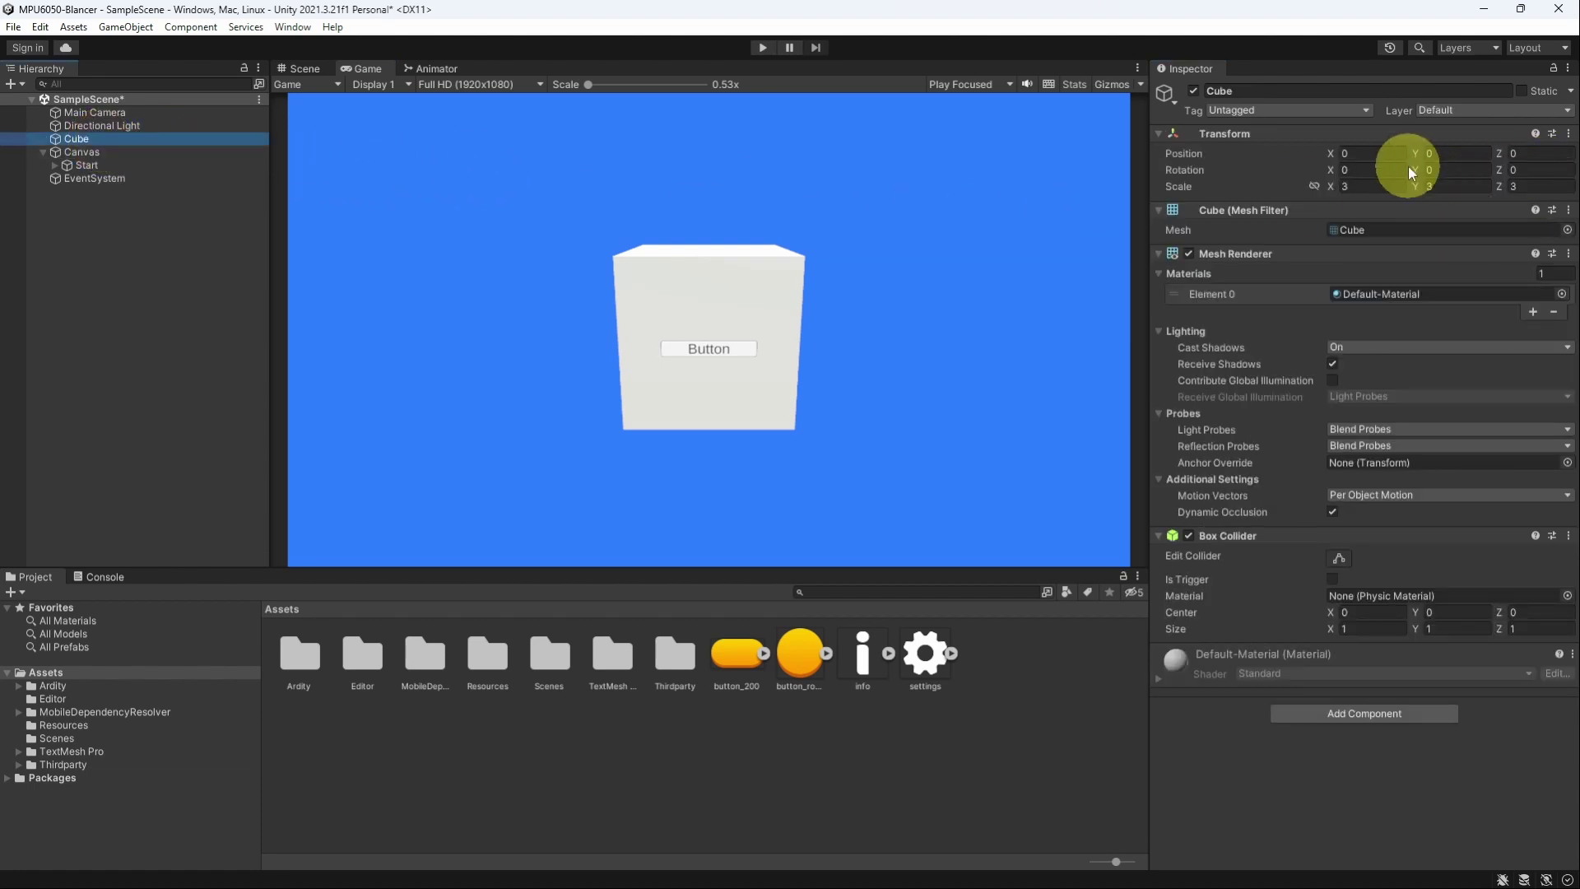
{"action": "left_click_drag", "start_coordinate": [1414, 166], "coordinate": [1479, 170]}
{"action": "type", "text": "0"}
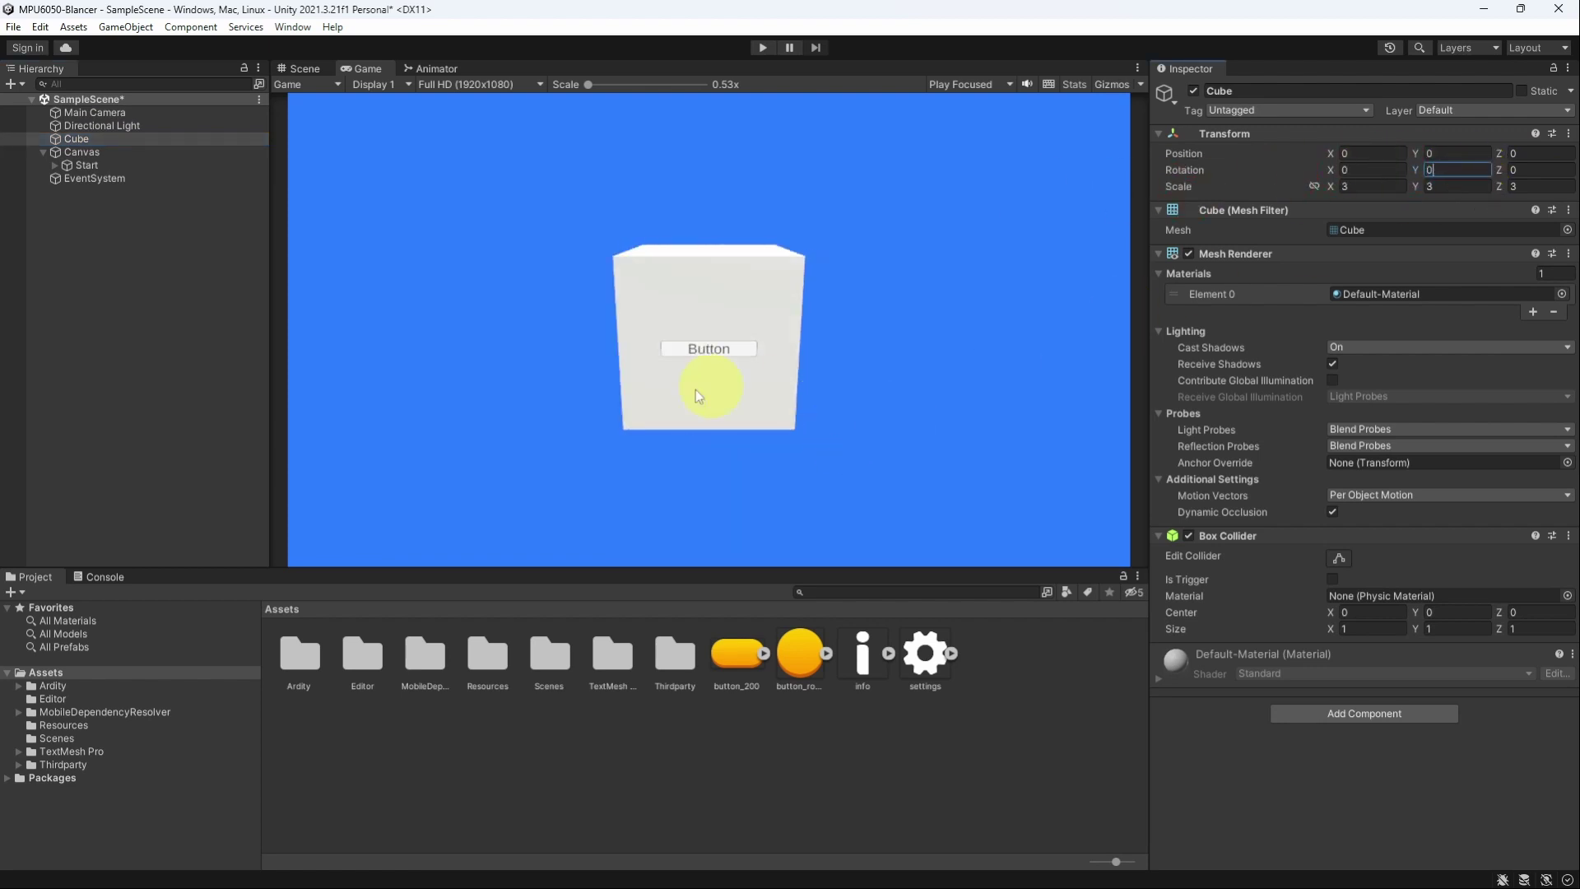
- Make the Canvas a child of the Cube and test-rotate the Cube about Y, resetting the rotation to 0
{"action": "left_click_drag", "start_coordinate": [91, 159], "coordinate": [79, 140]}
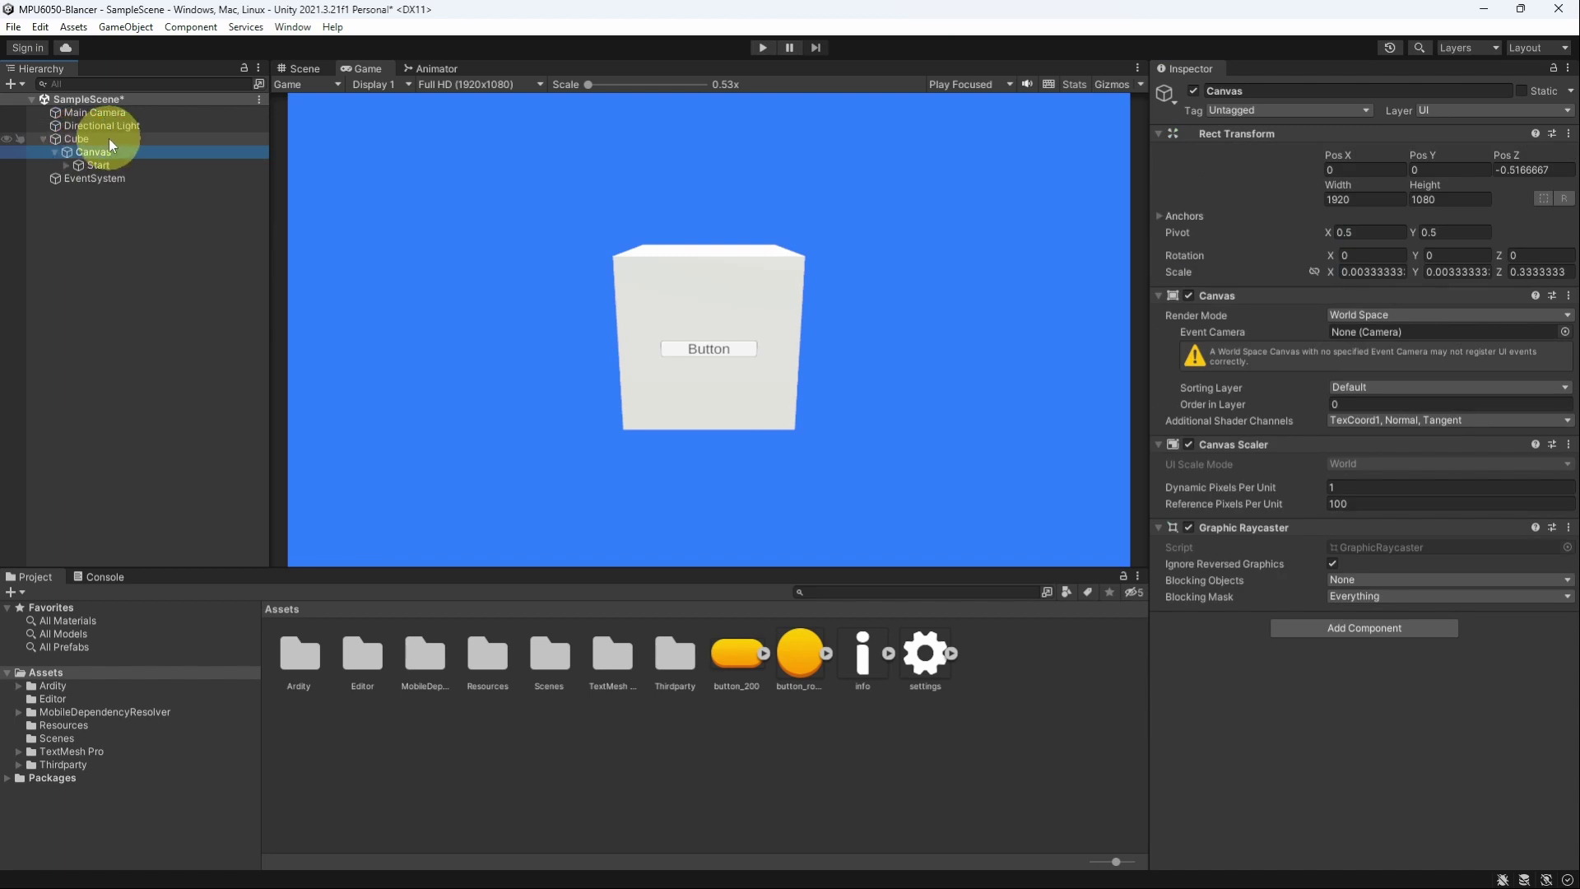
{"action": "left_click", "coordinate": [109, 138]}
{"action": "left_click_drag", "start_coordinate": [1419, 172], "coordinate": [1108, 171]}
{"action": "left_click", "coordinate": [1452, 170]}
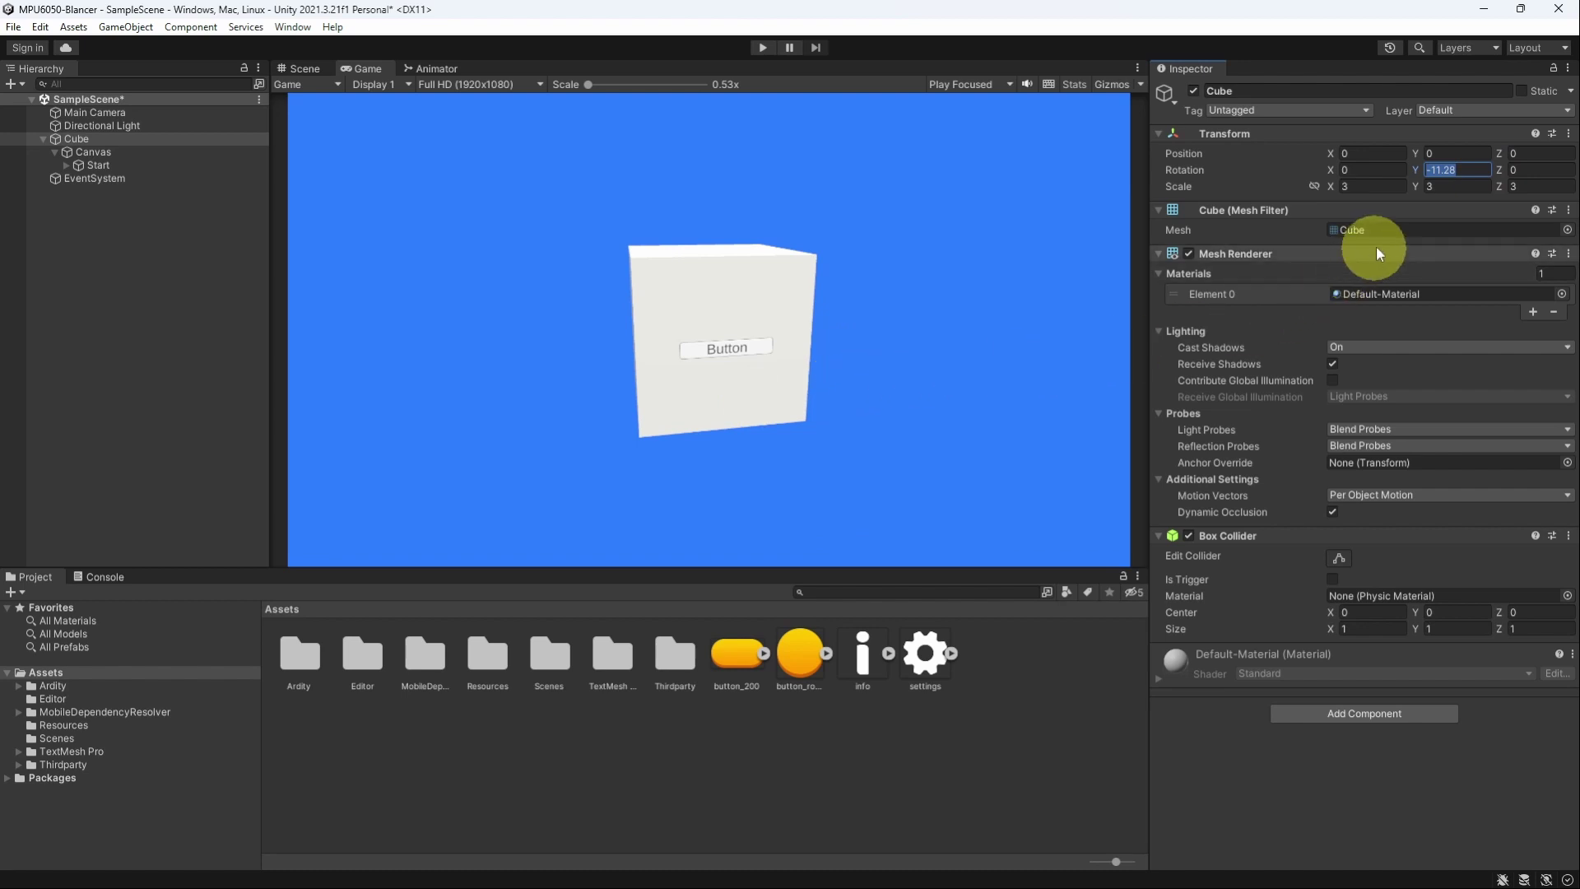
{"action": "type", "text": "0"}
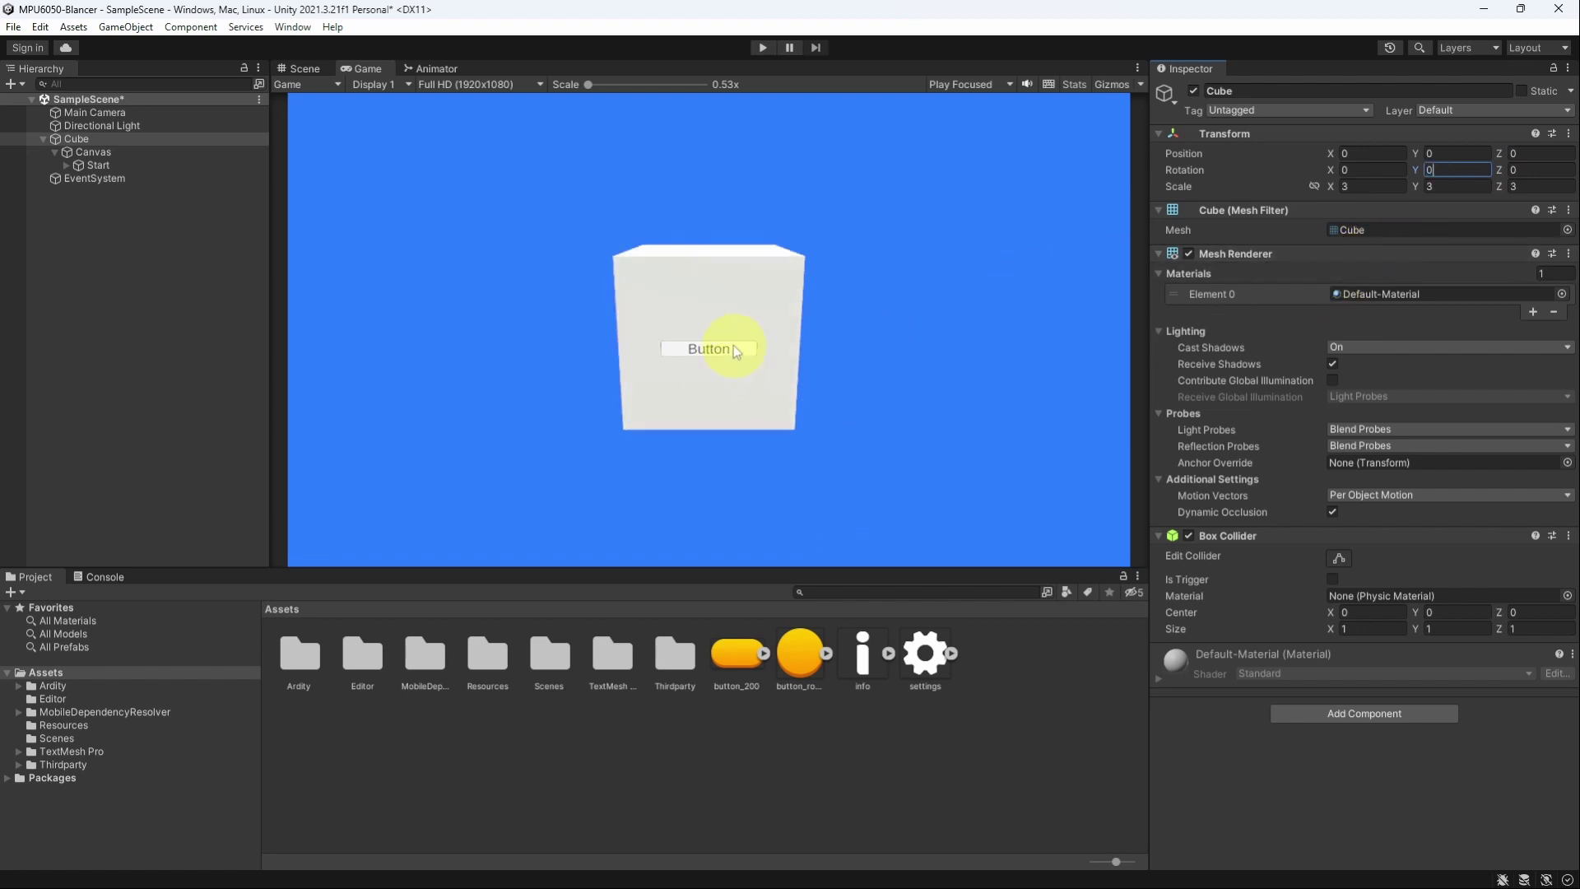
- Change the Start button's label to Play in bold with font size 28
{"action": "left_click", "coordinate": [103, 165]}
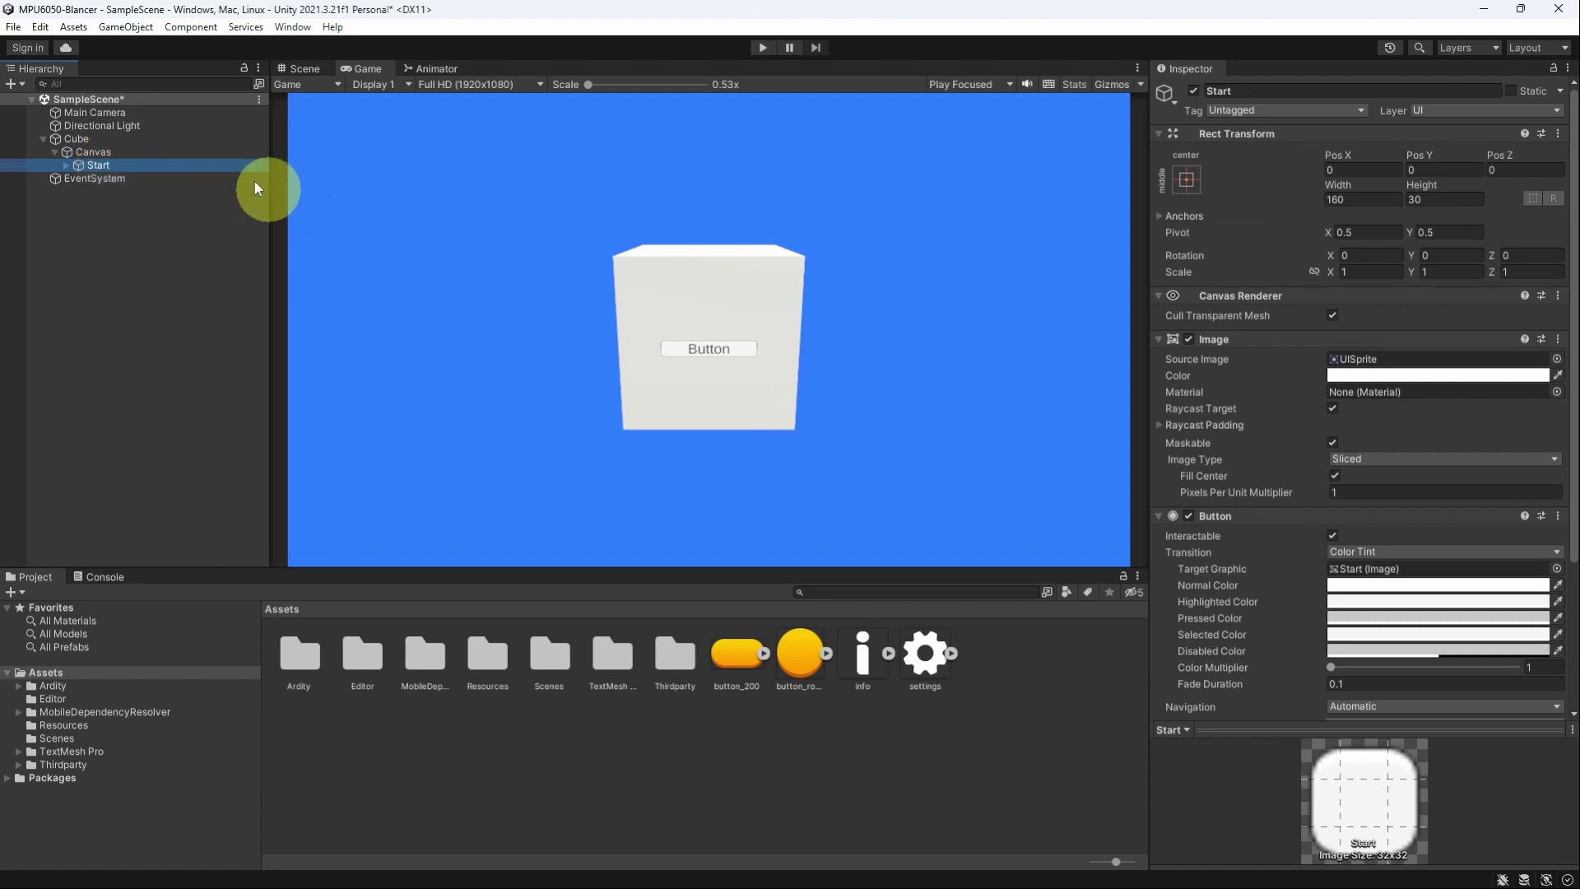
{"action": "left_click", "coordinate": [66, 165]}
{"action": "left_click", "coordinate": [136, 180]}
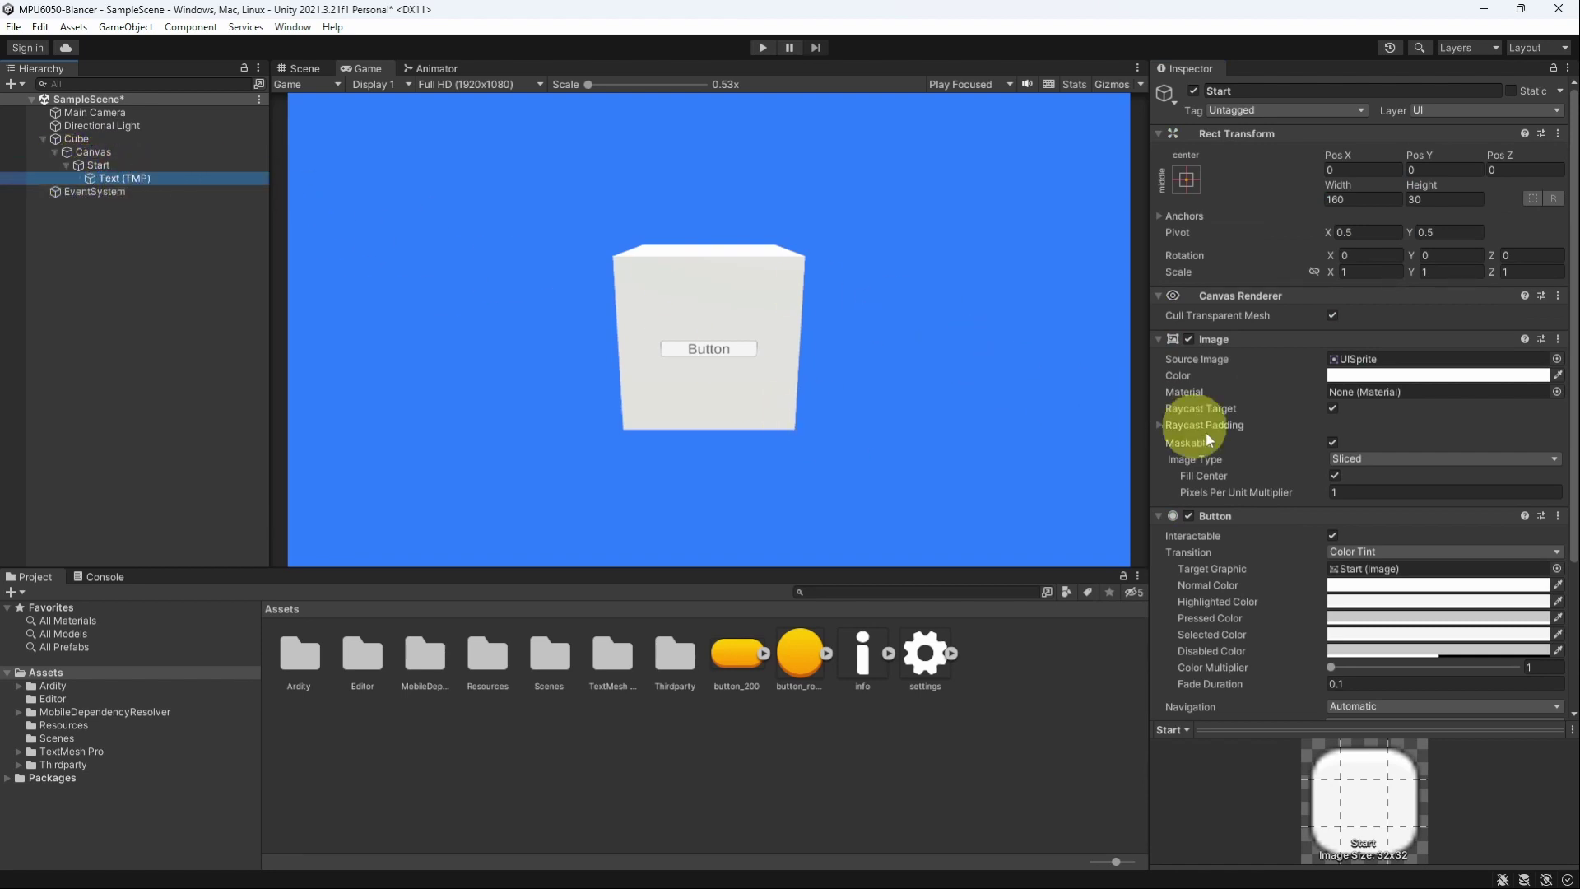
{"action": "left_click", "coordinate": [1238, 409]}
{"action": "type", "text": "Play"}
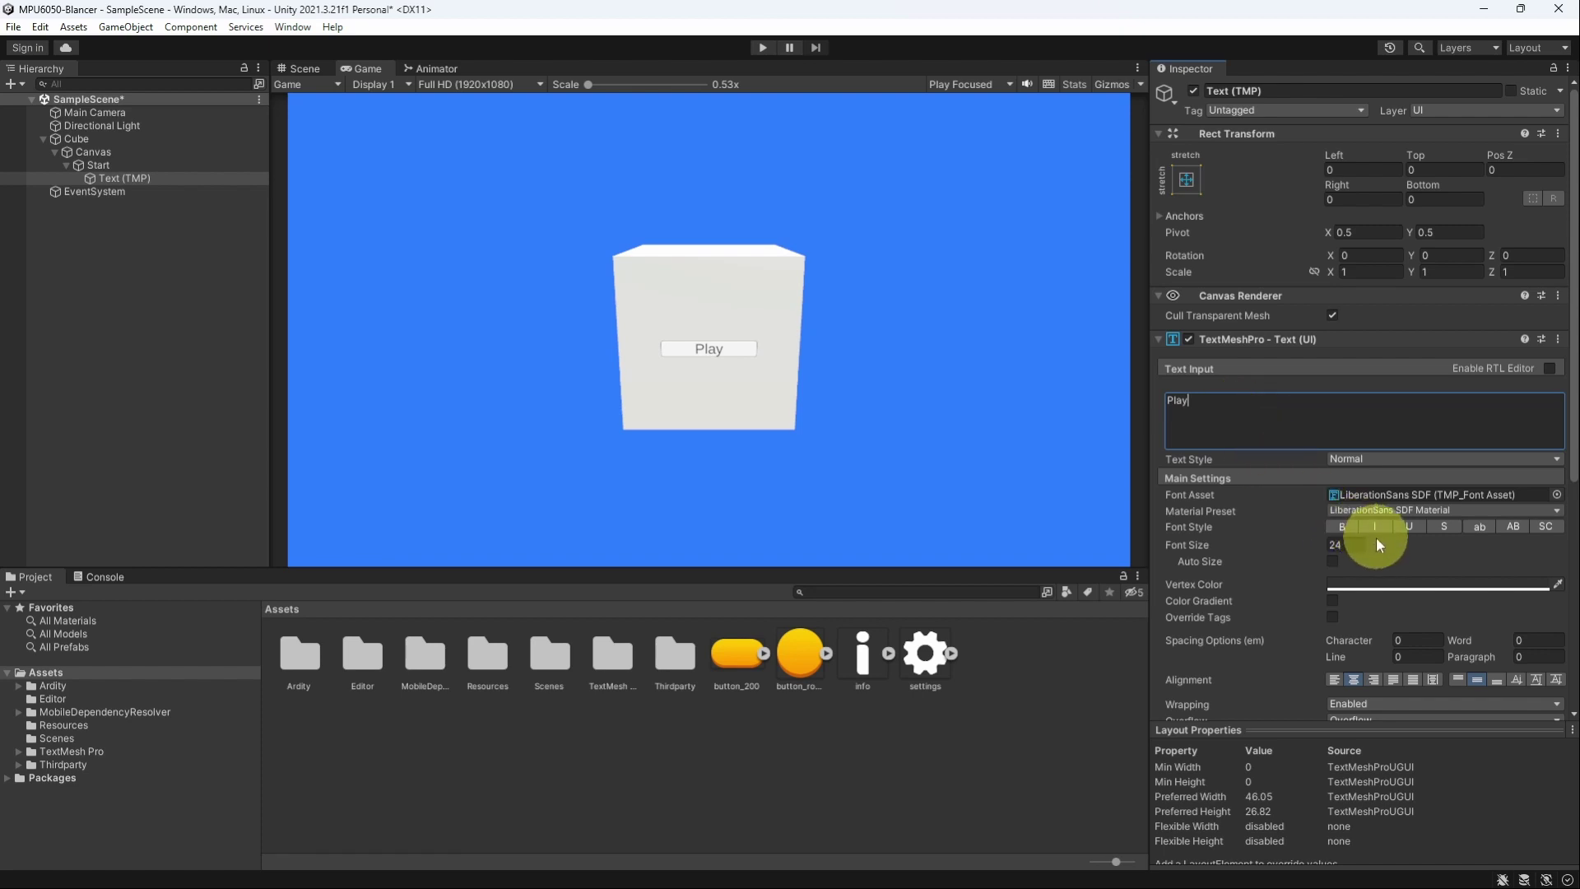
{"action": "left_click", "coordinate": [1349, 544]}
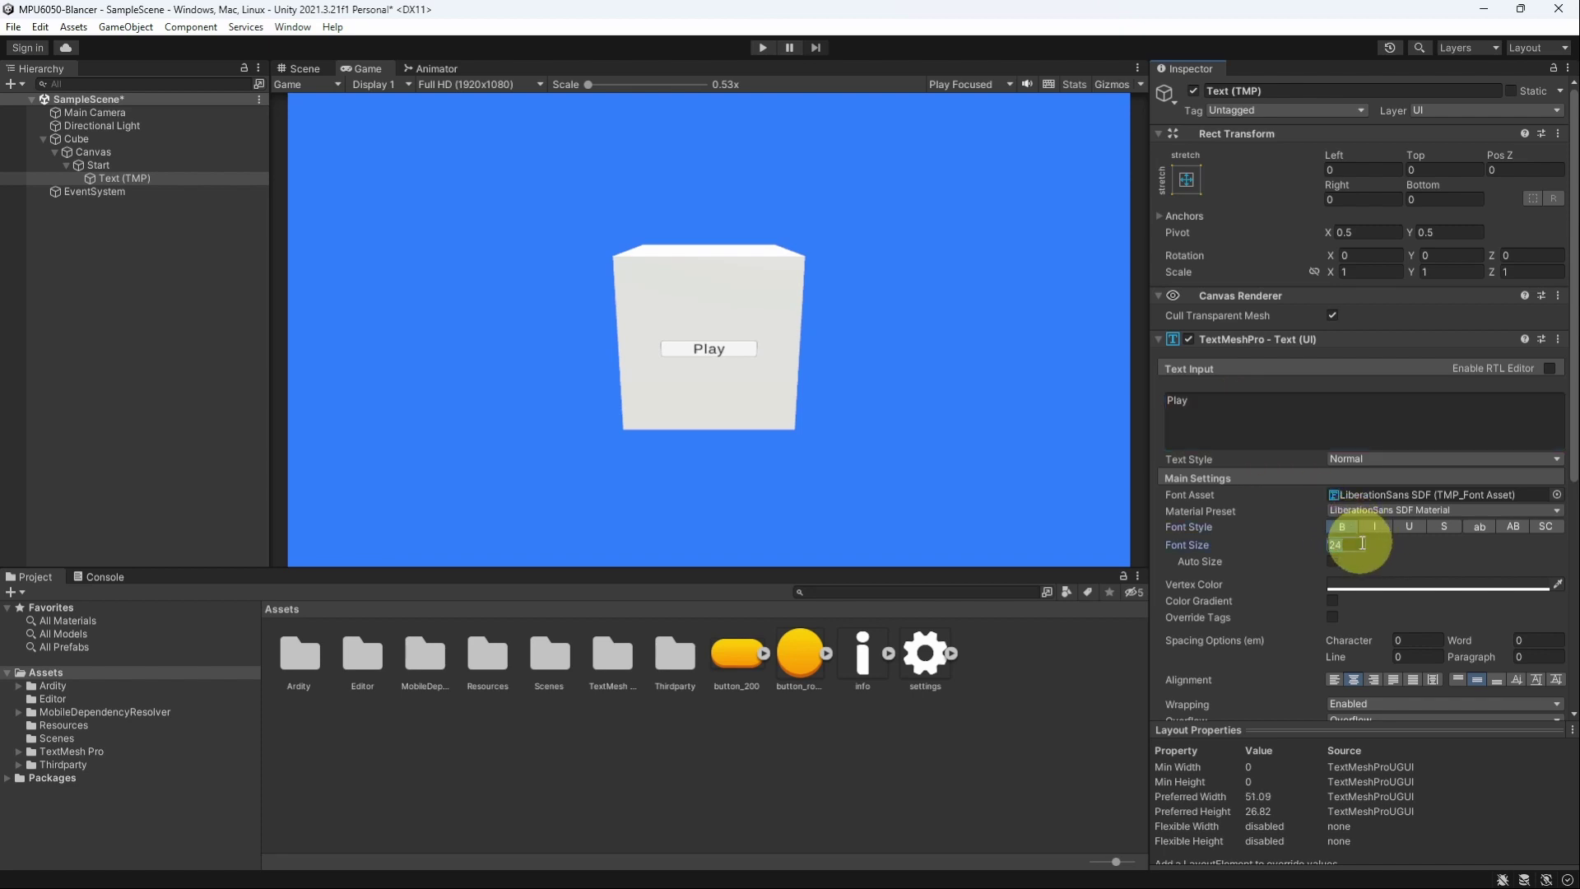
{"action": "type", "text": "28"}
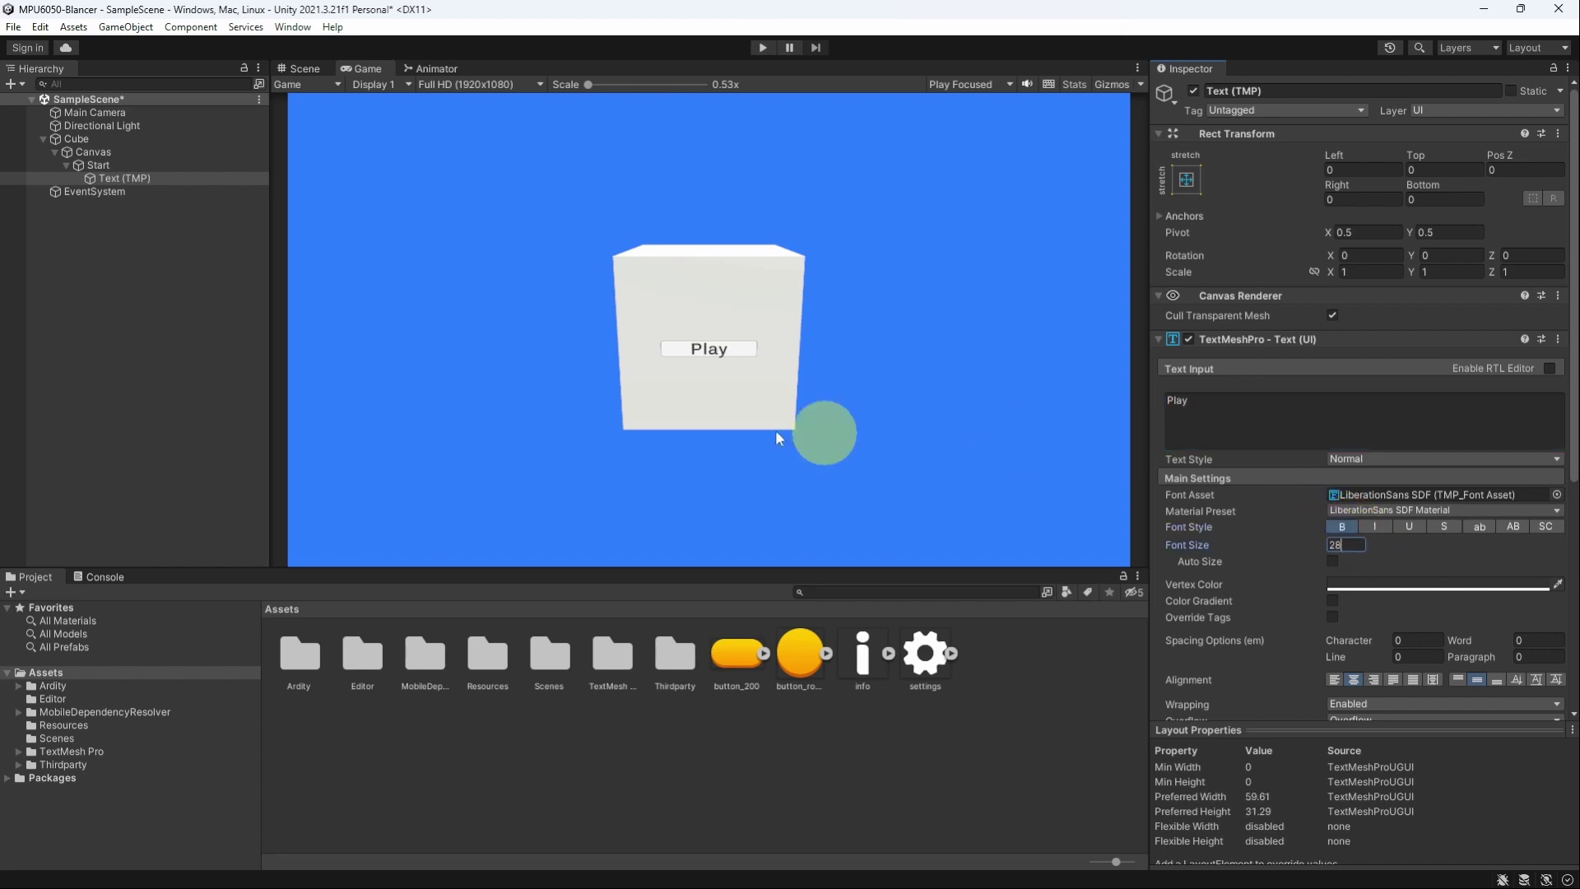
- Resize the Start button to width 150 and height 50 and assign button_200 as its source image
{"action": "left_click", "coordinate": [151, 162]}
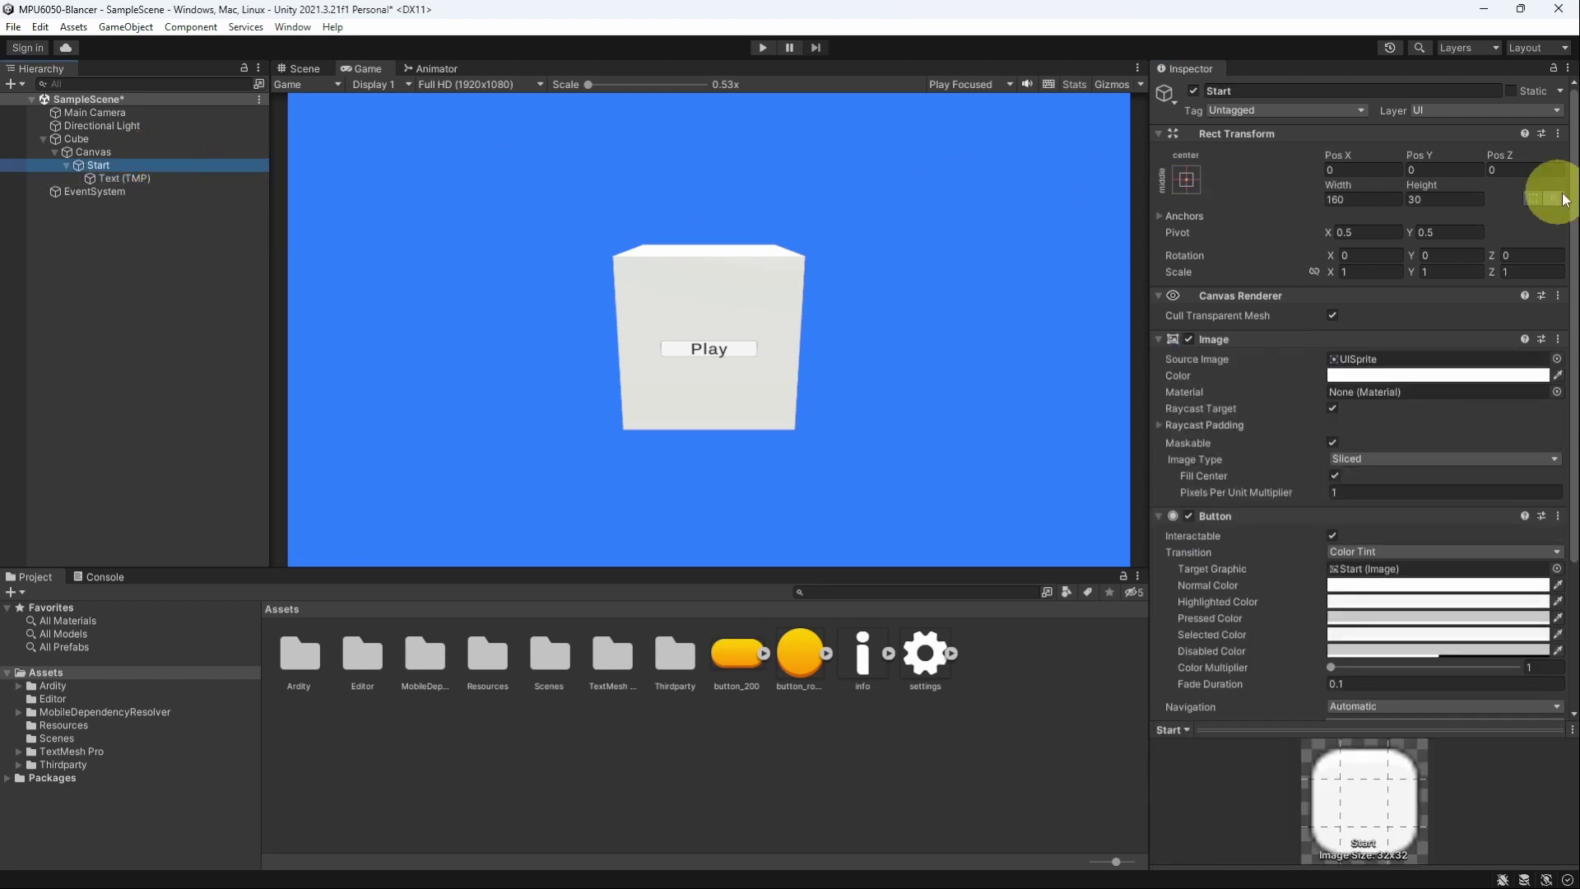
{"action": "left_click", "coordinate": [1453, 202]}
{"action": "type", "text": "50"}
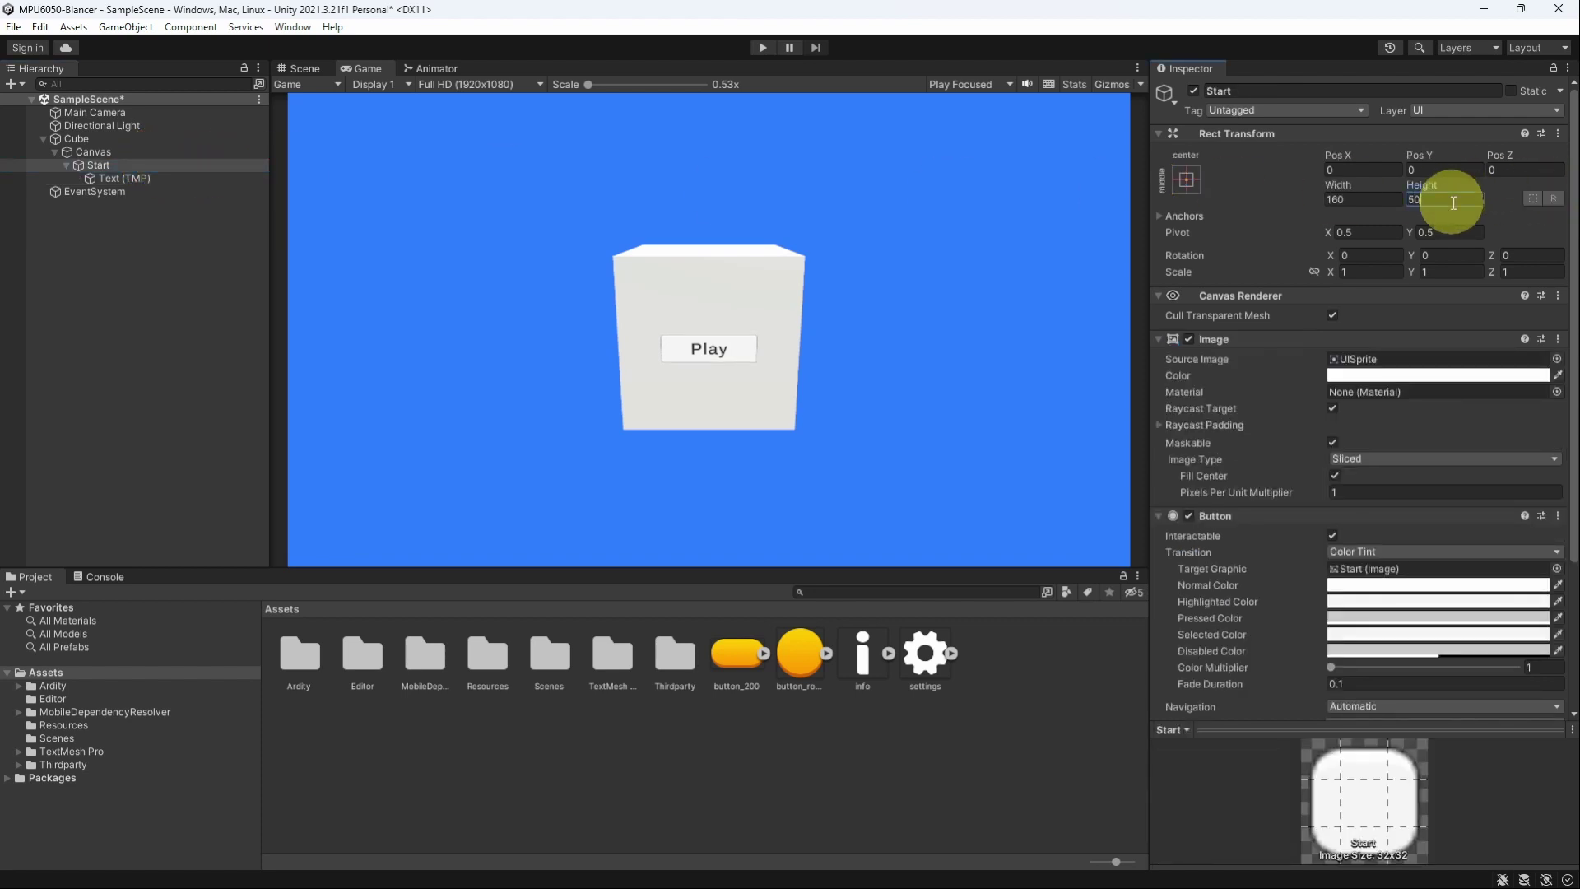
{"action": "left_click", "coordinate": [1375, 200]}
{"action": "type", "text": "150"}
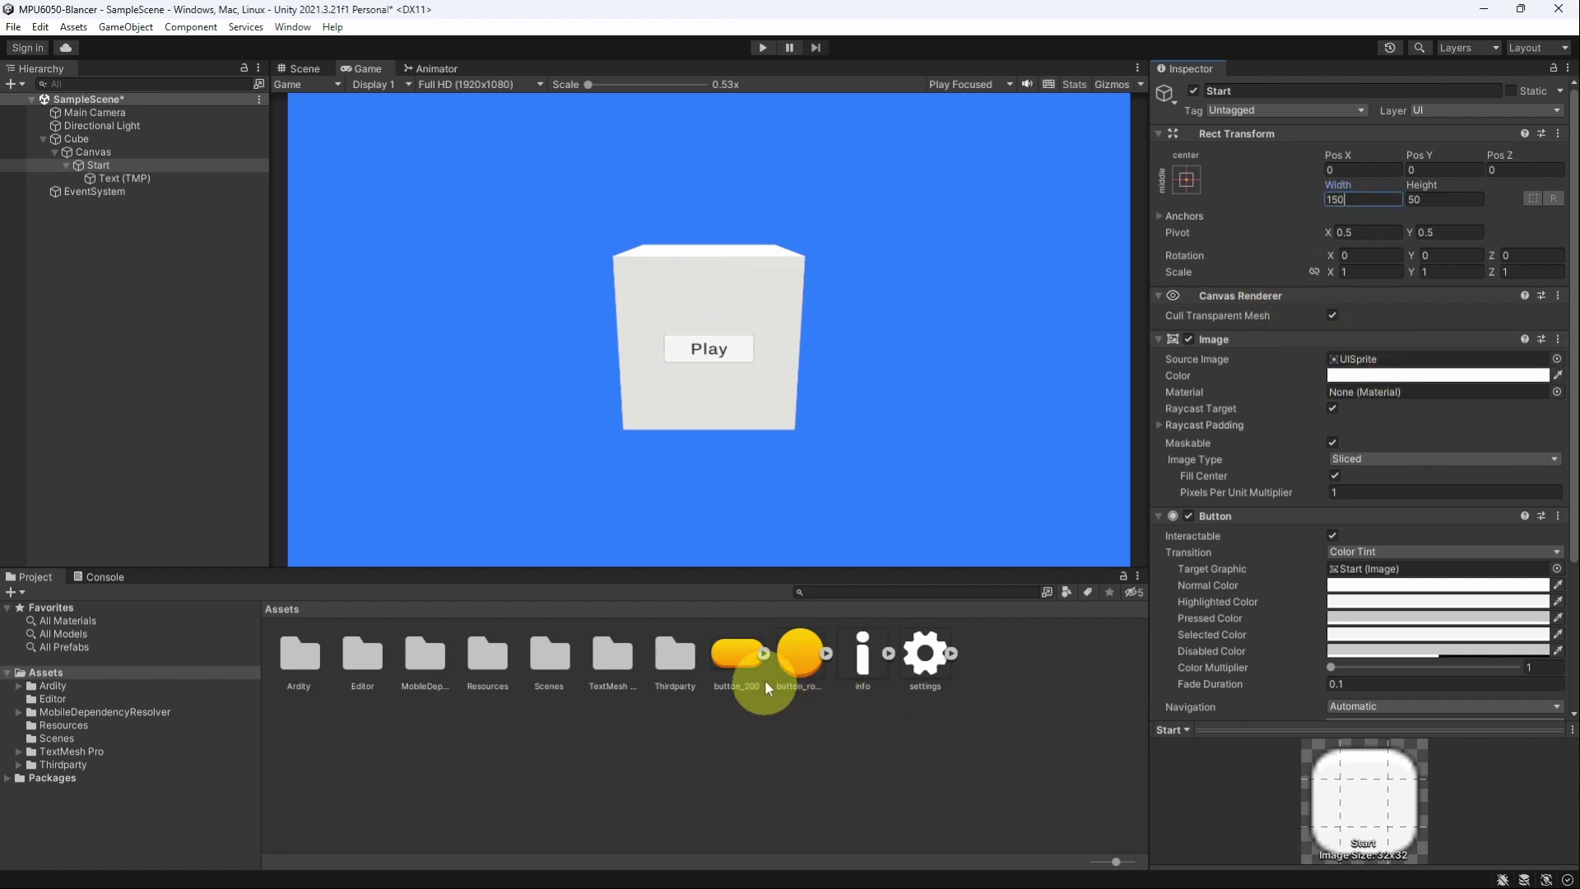
{"action": "left_click_drag", "start_coordinate": [747, 665], "coordinate": [1365, 364]}
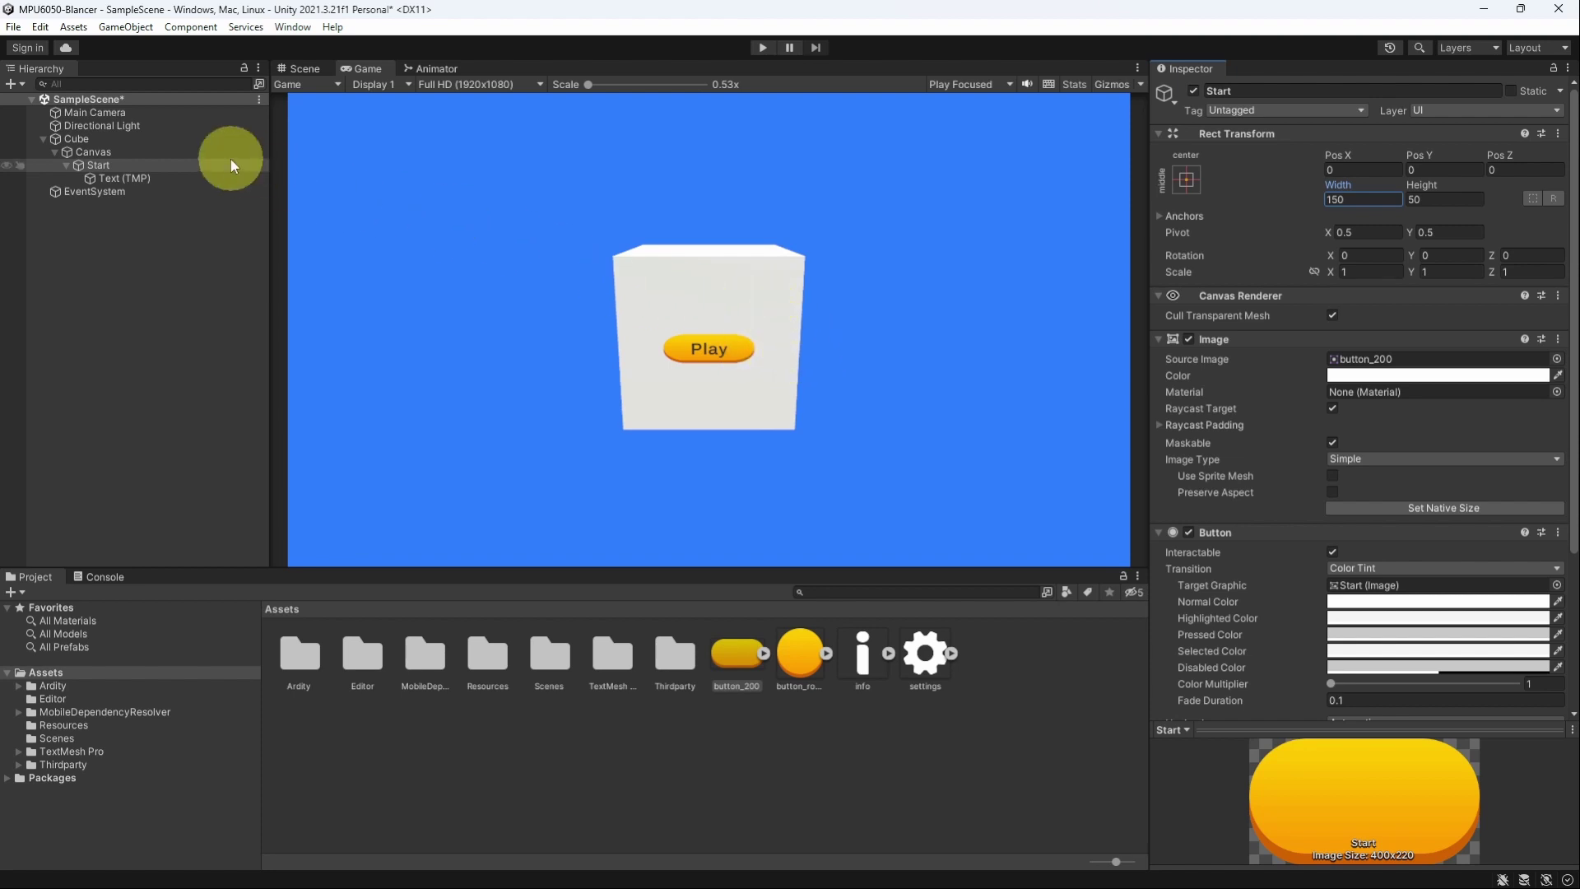
- Turn the Cube about its Y axis to check the styled Play button and reset the rotation to 0
{"action": "left_click", "coordinate": [222, 138]}
{"action": "left_click_drag", "start_coordinate": [1415, 170], "coordinate": [1159, 174]}
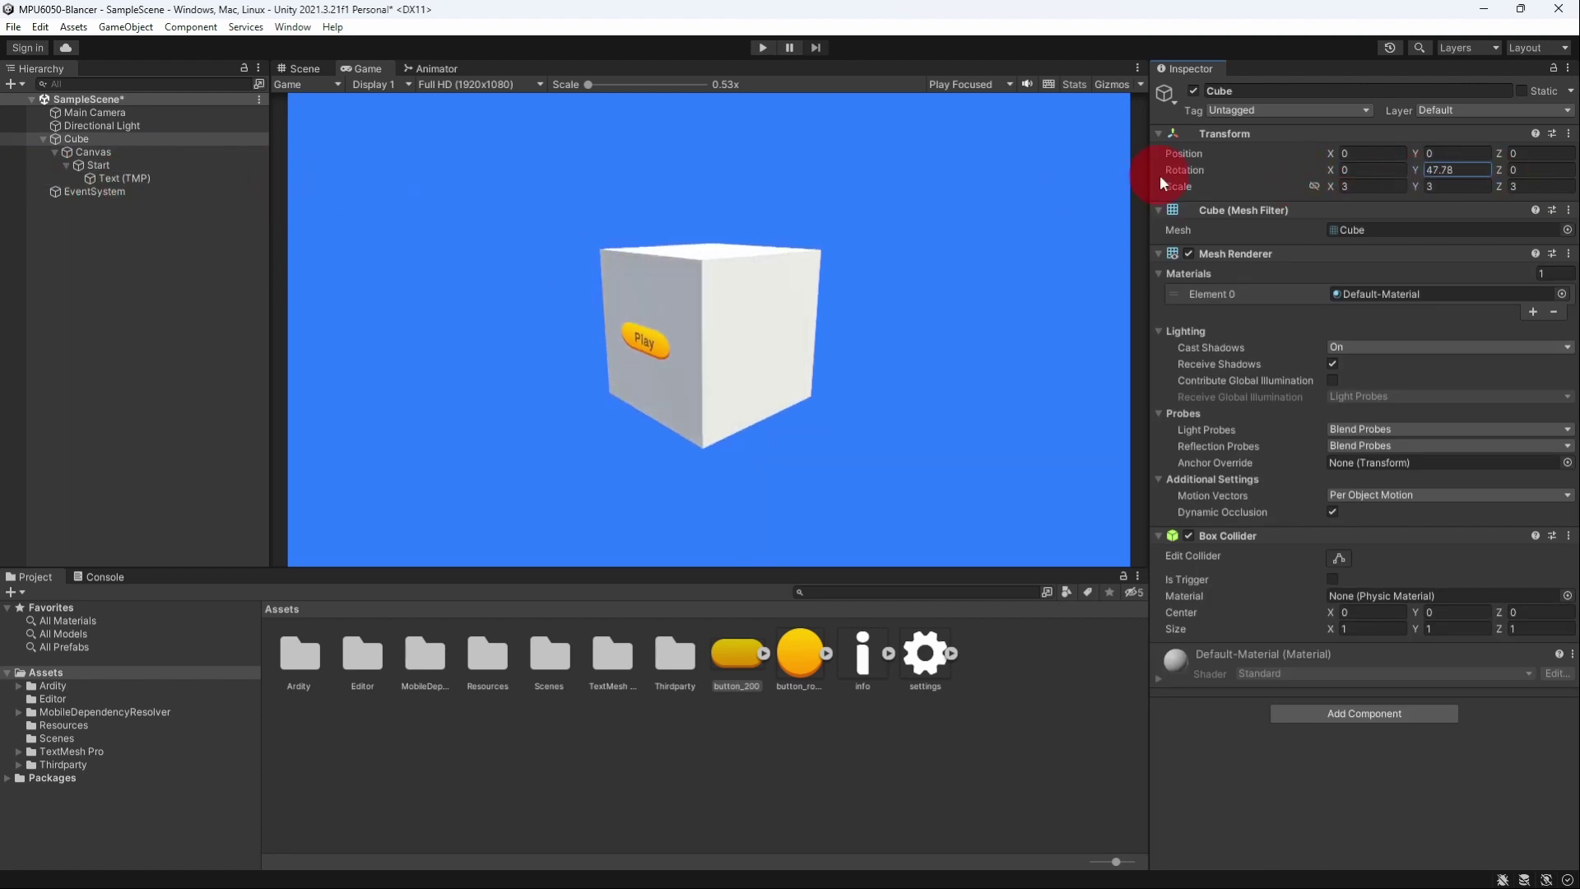
{"action": "left_click", "coordinate": [1474, 170]}
{"action": "type", "text": "0"}
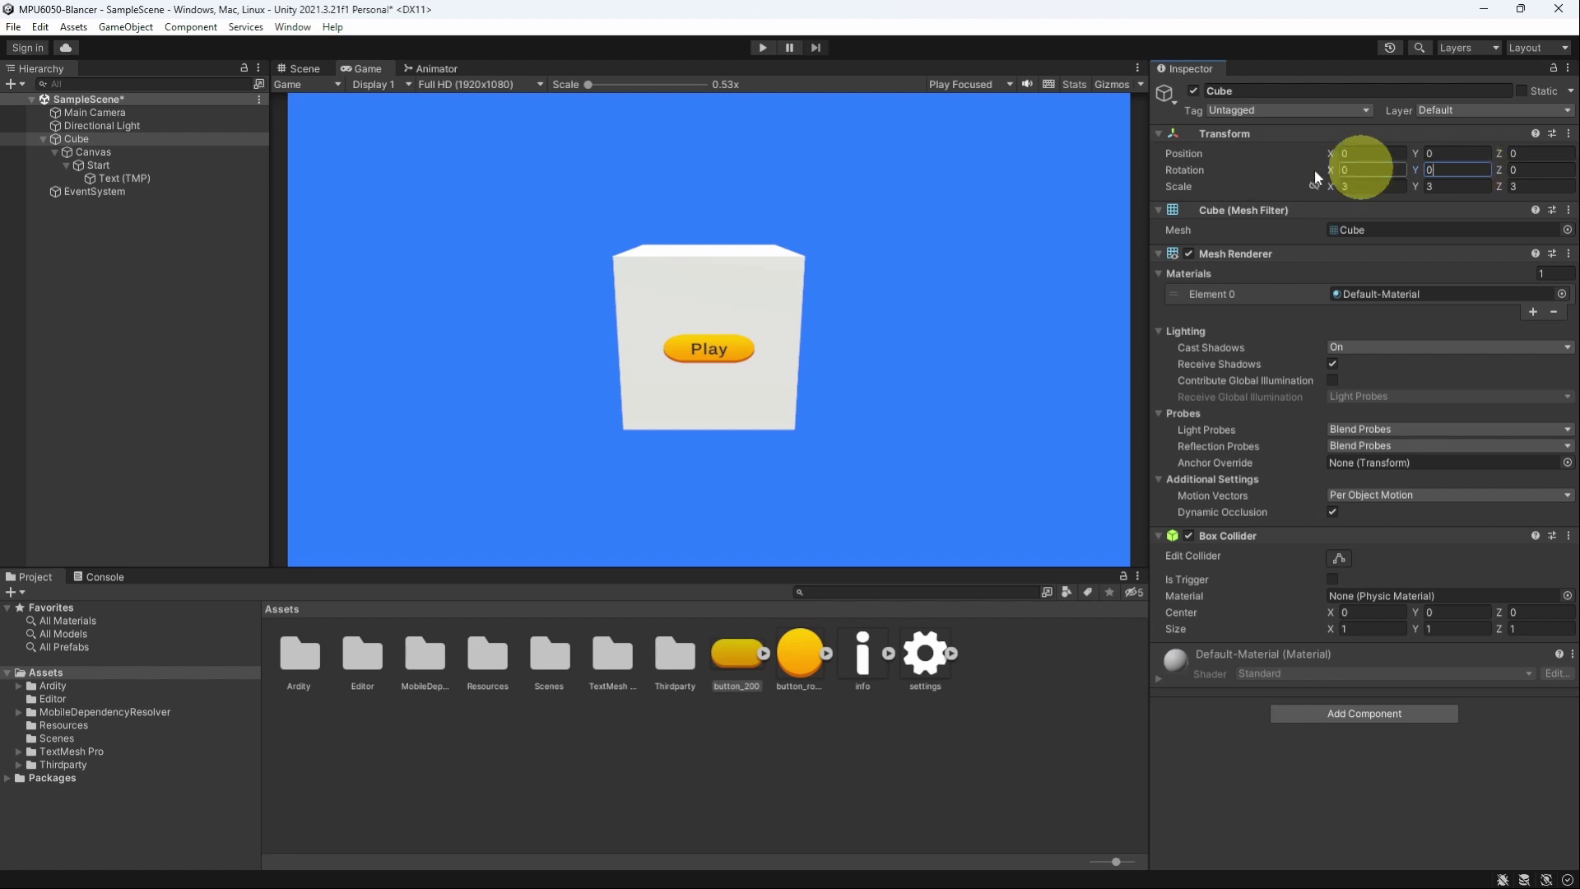
- Duplicate the Start button and rename the copy Settings
{"action": "left_click", "coordinate": [116, 166]}
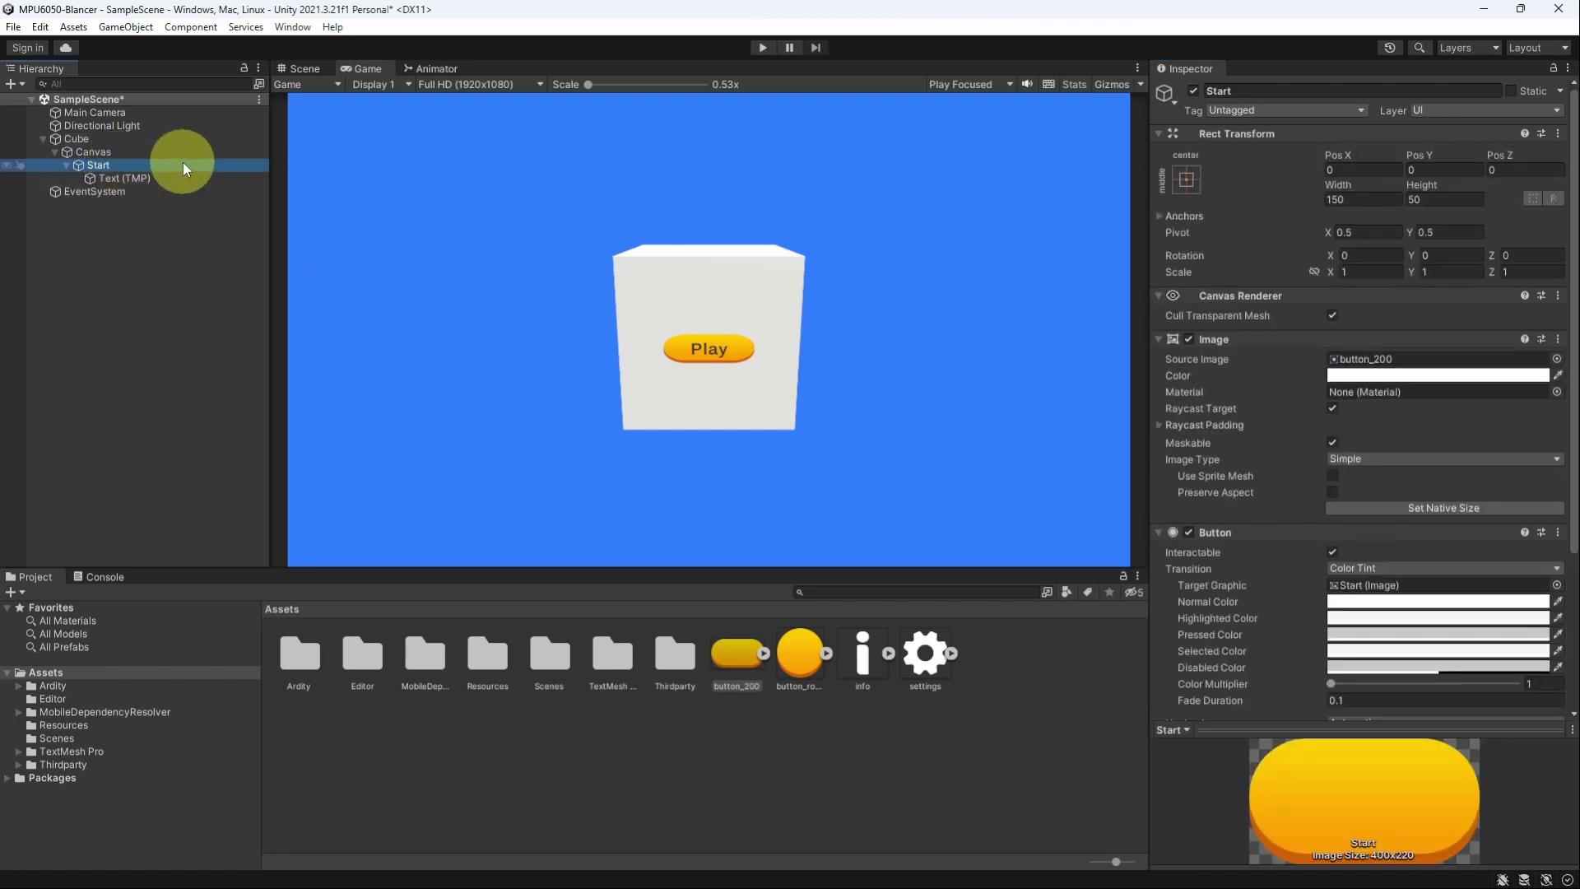
{"action": "key", "text": "ctrl+d"}
{"action": "left_click", "coordinate": [126, 190]}
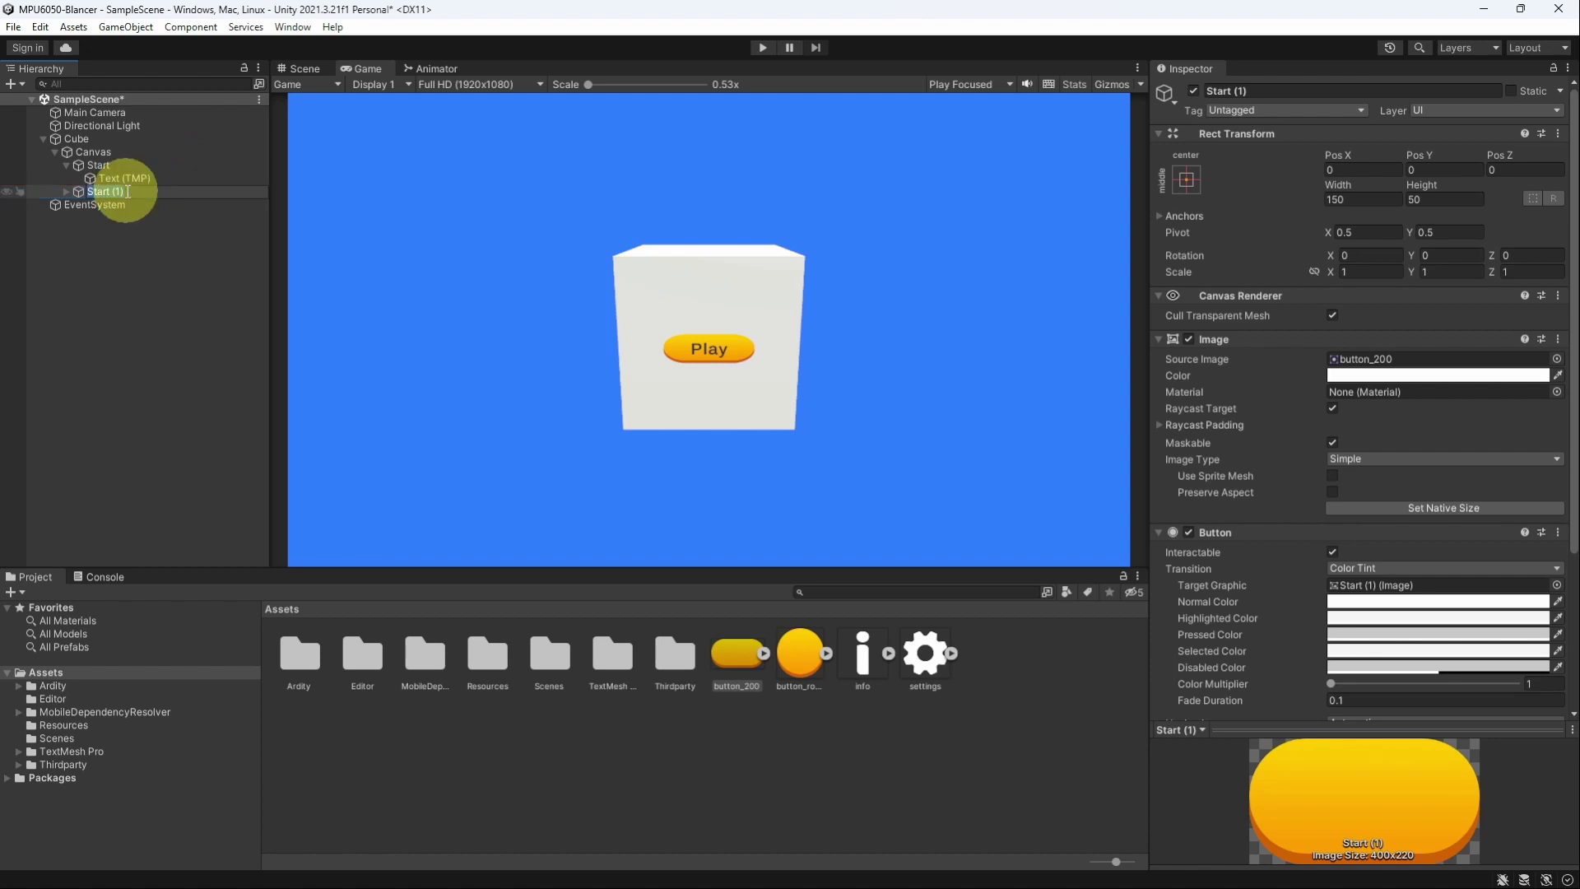
{"action": "type", "text": "Settings"}
{"action": "key", "text": "Return"}
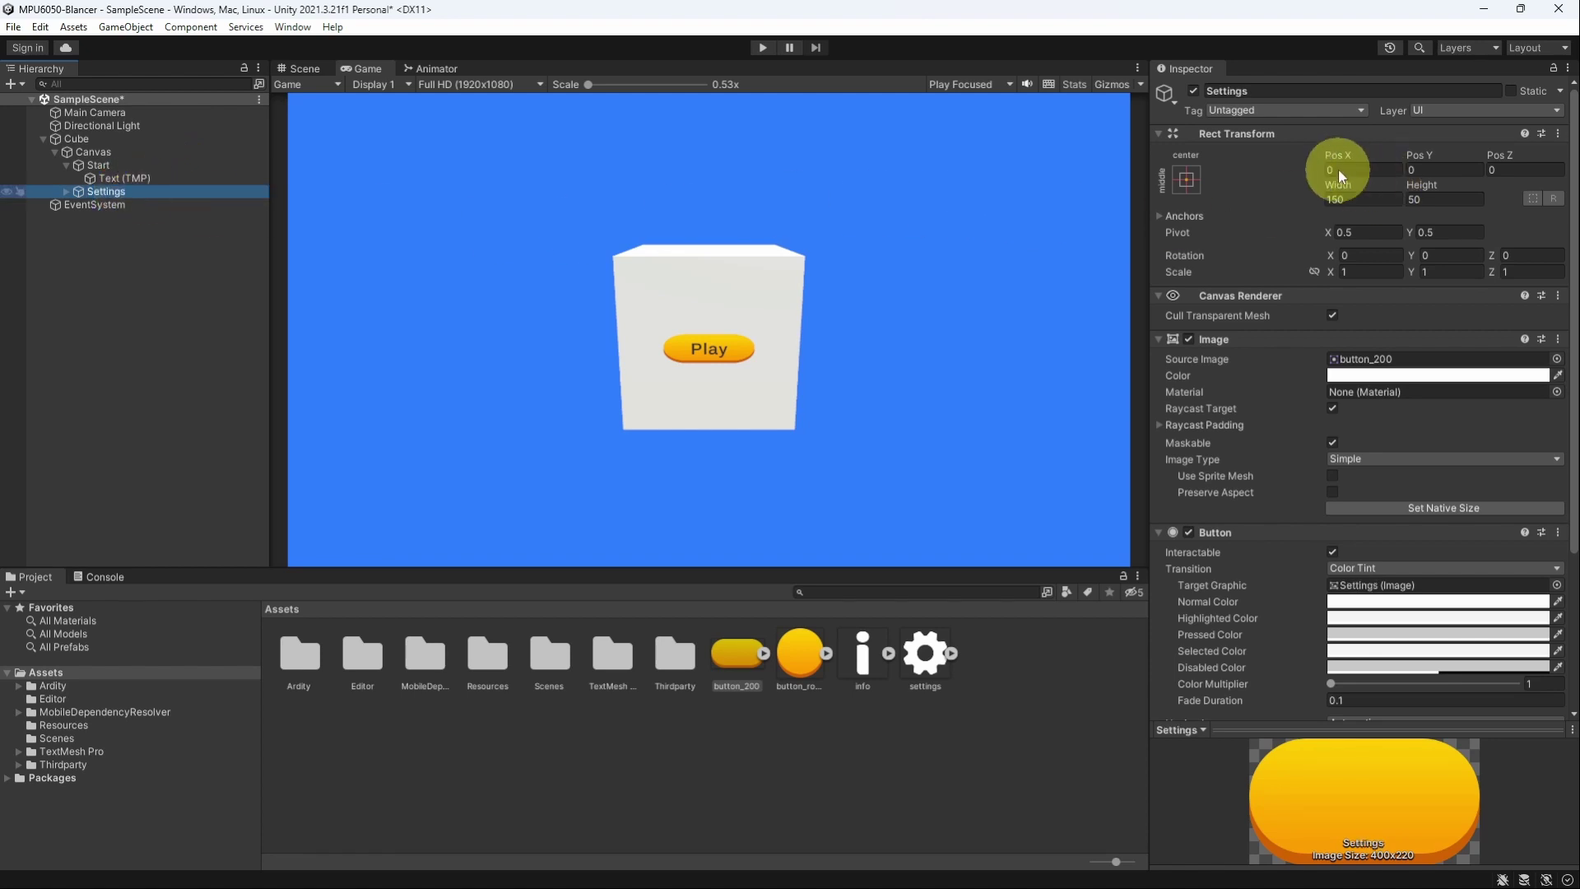
- Place the Settings button at X position 108 and set its width and height to 55
{"action": "left_click_drag", "start_coordinate": [1335, 153], "coordinate": [1026, 159]}
{"action": "left_click", "coordinate": [1385, 169]}
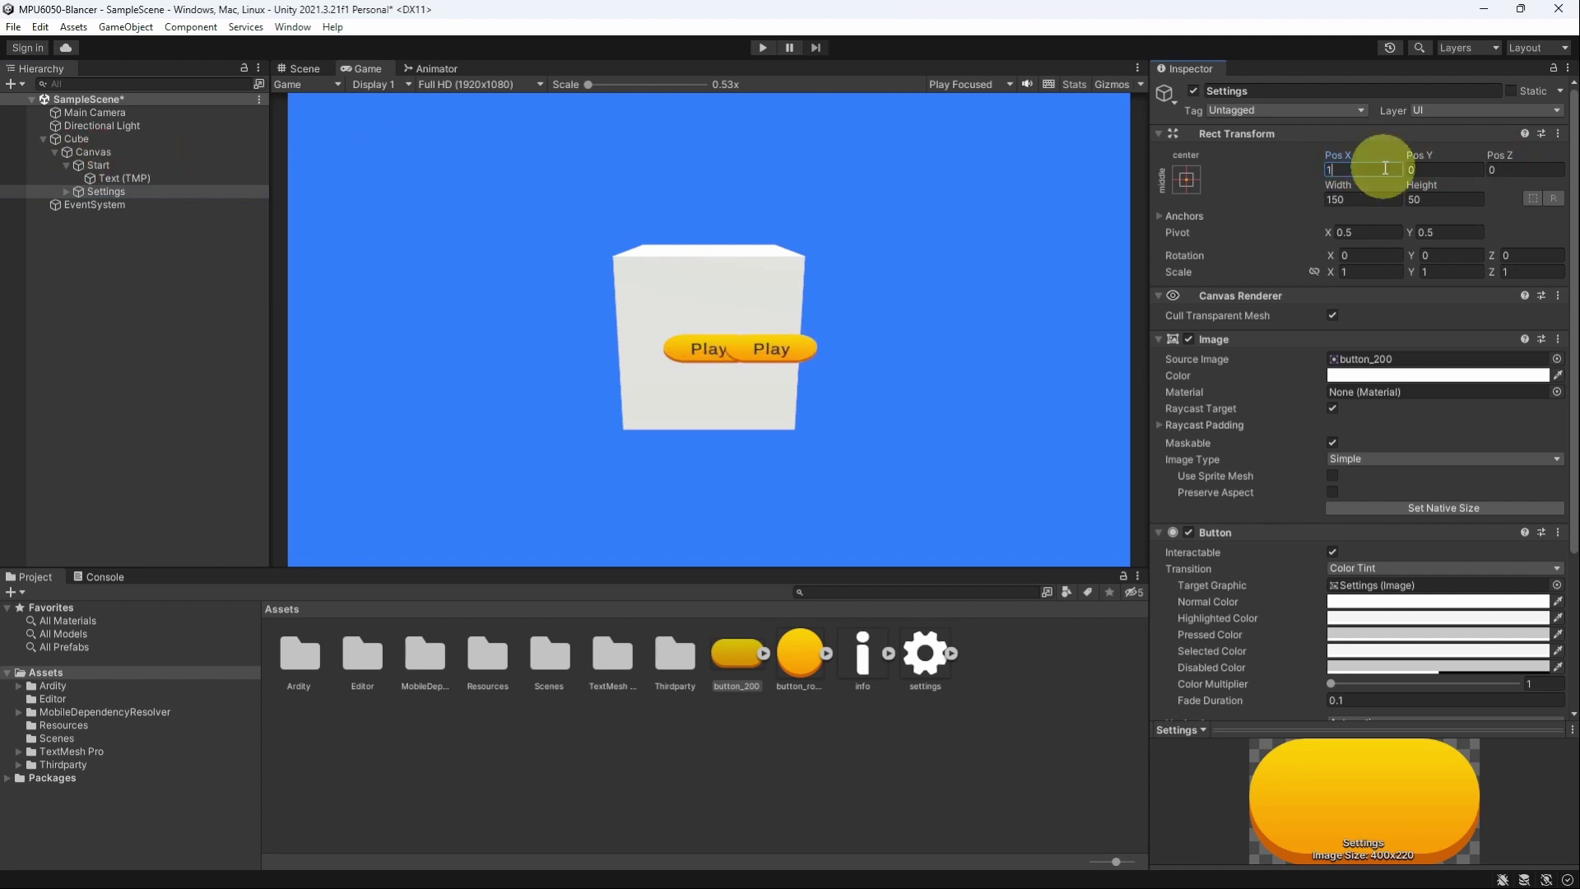
{"action": "type", "text": "108"}
{"action": "left_click", "coordinate": [1367, 195]}
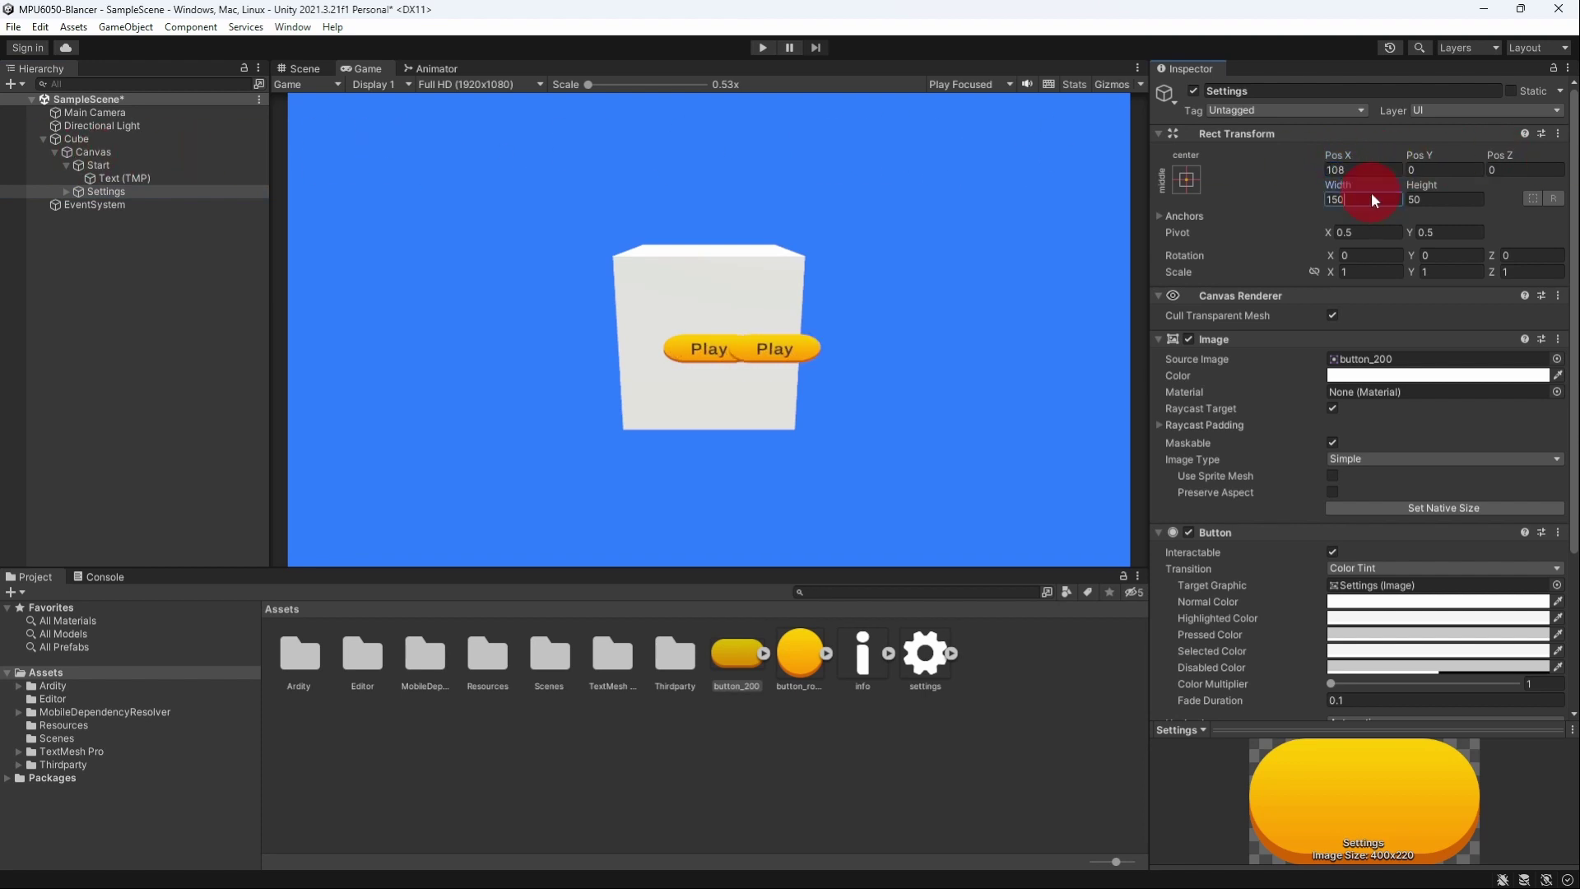
{"action": "type", "text": "55"}
{"action": "left_click", "coordinate": [1430, 198]}
{"action": "type", "text": "55"}
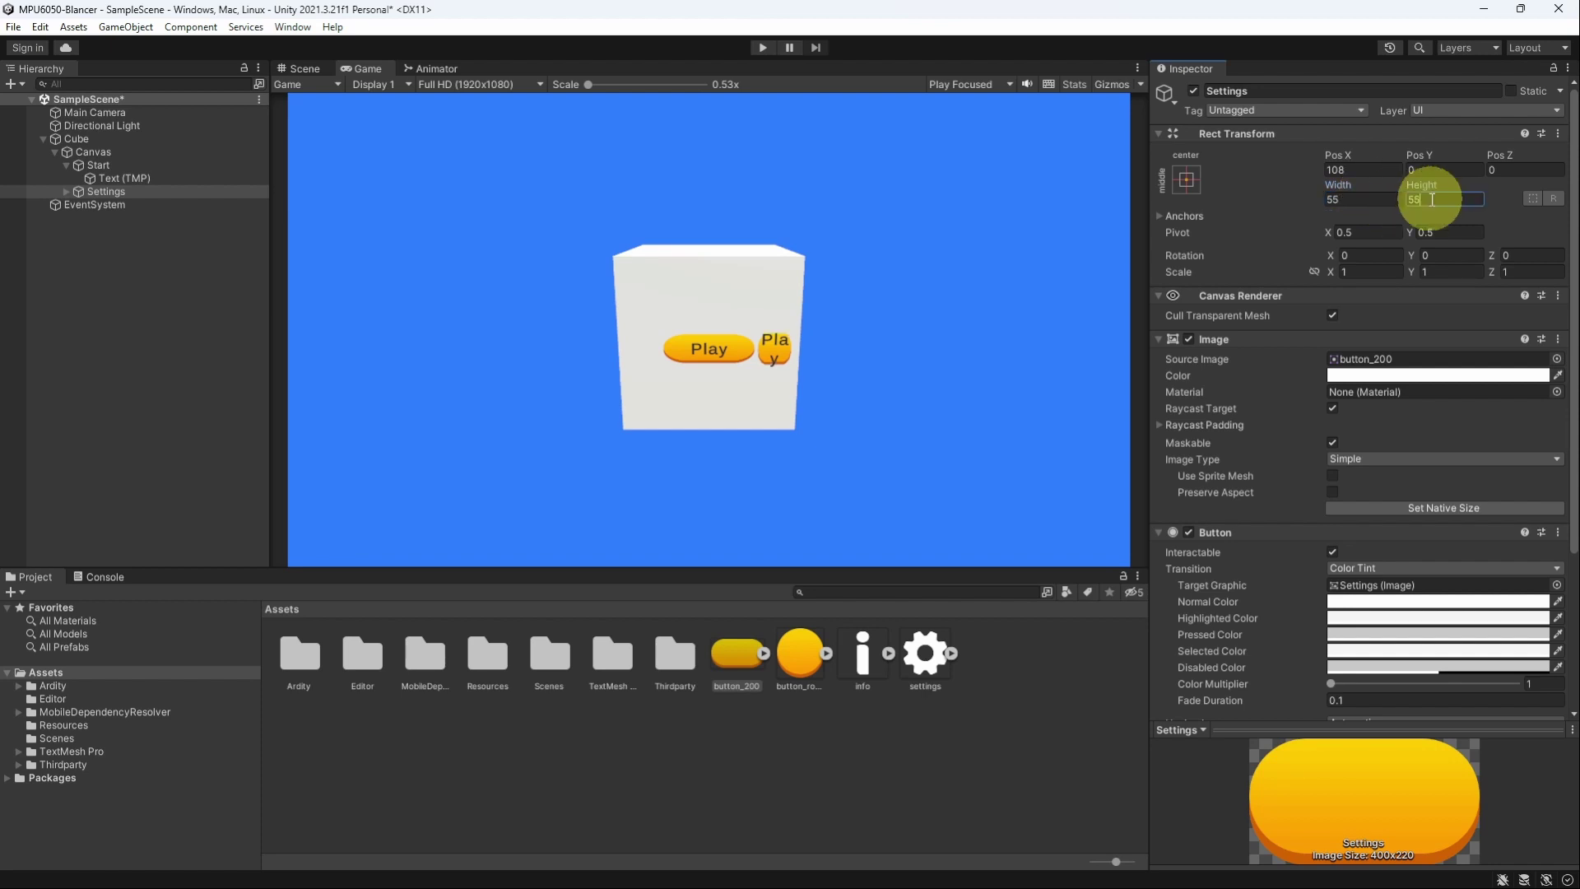
- Delete the Text (TMP) child of the Settings button
{"action": "left_click", "coordinate": [64, 191]}
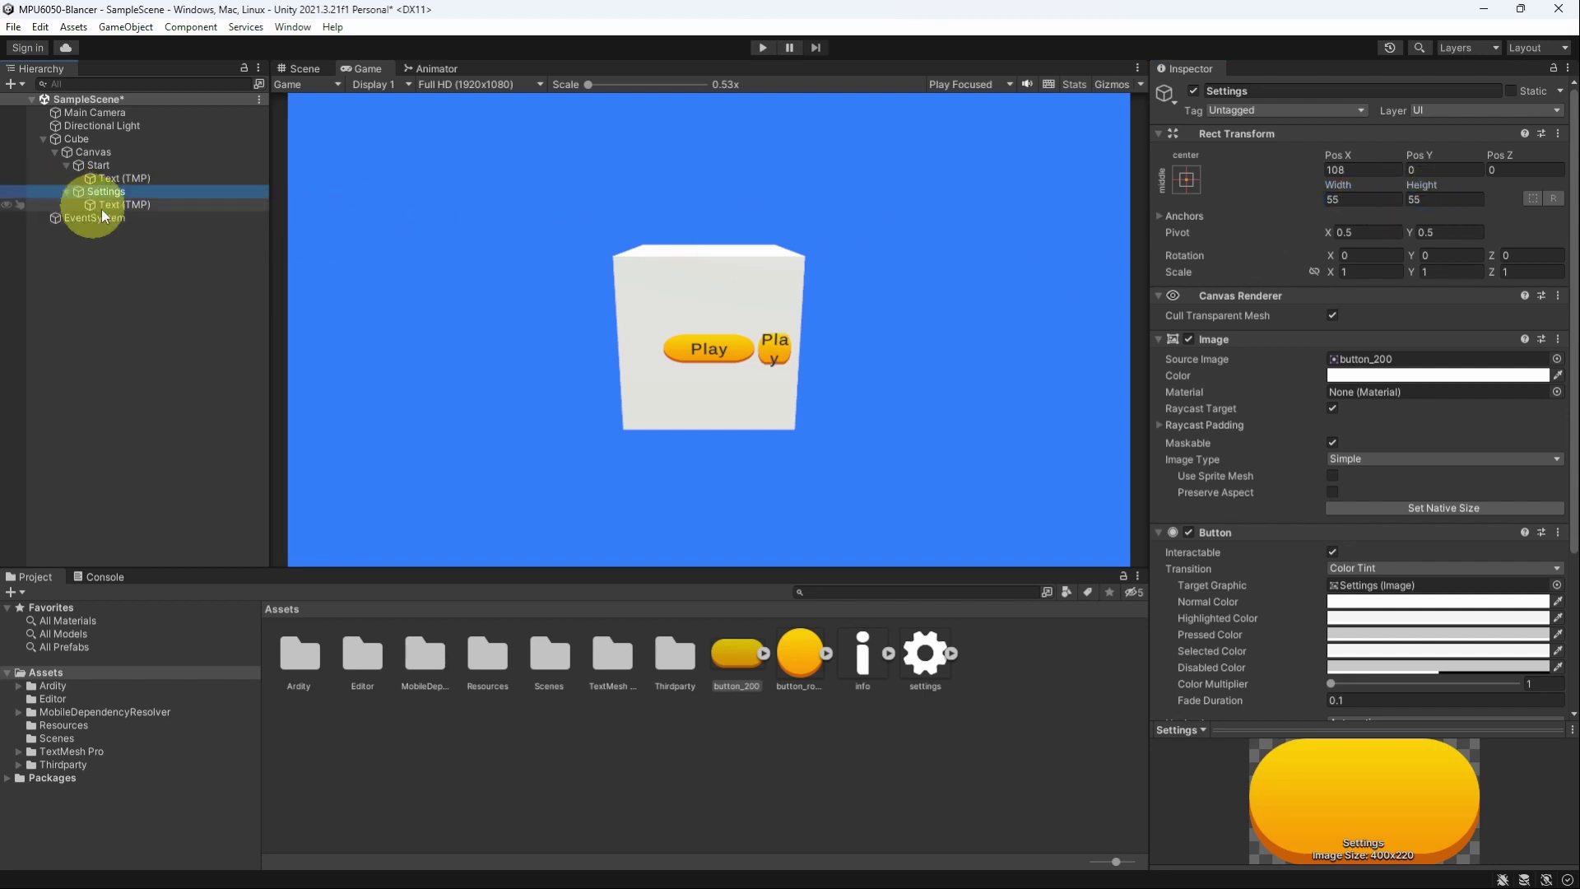
{"action": "left_click_drag", "start_coordinate": [890, 664], "coordinate": [134, 211]}
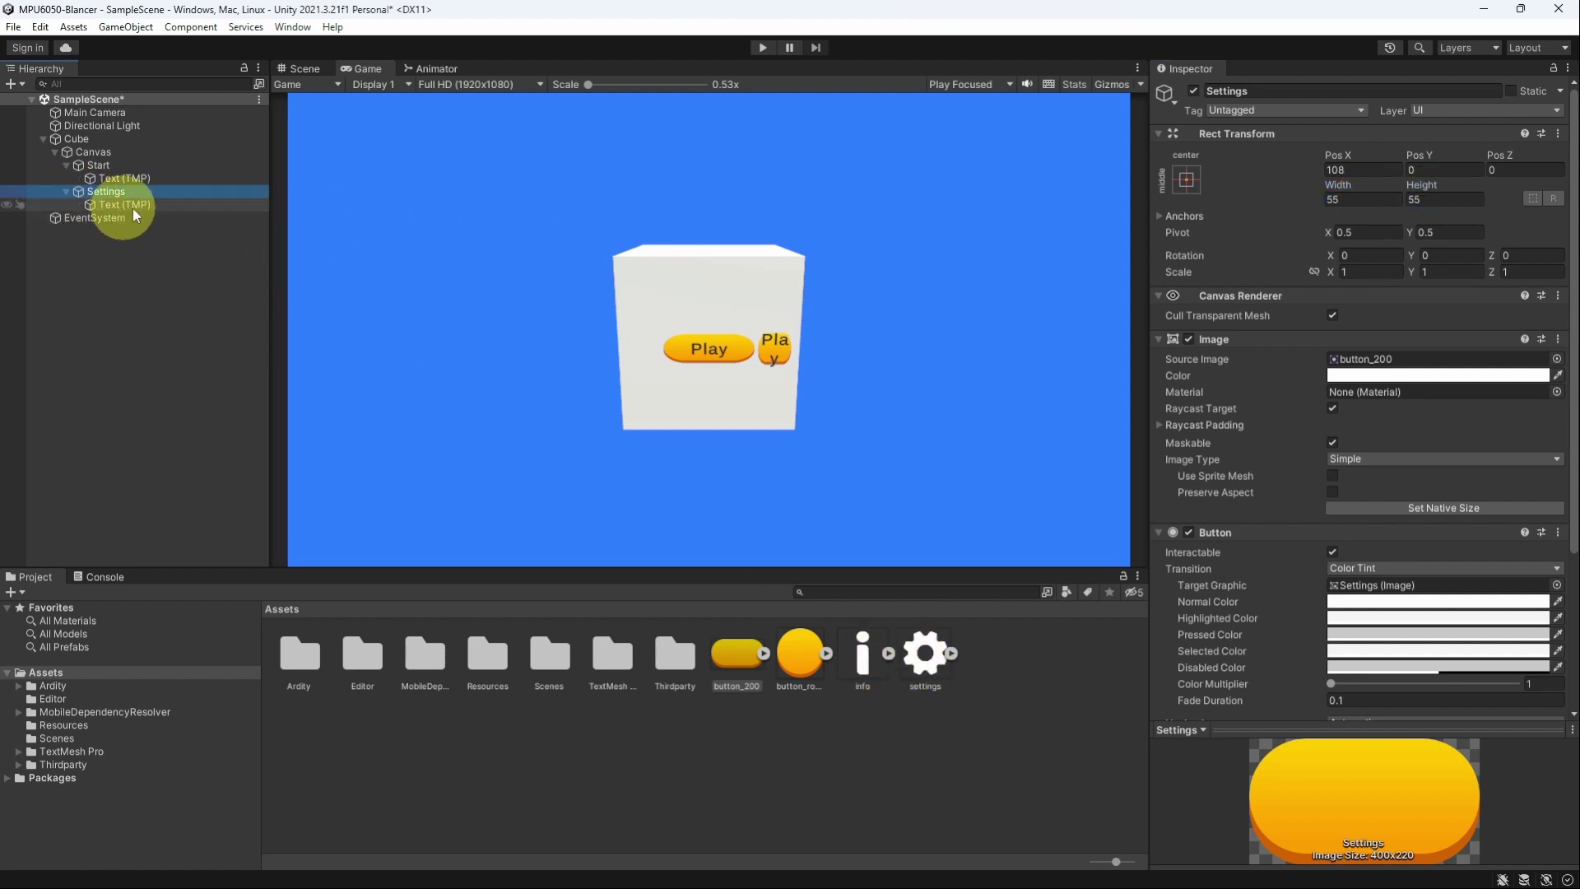
{"action": "left_click", "coordinate": [138, 204]}
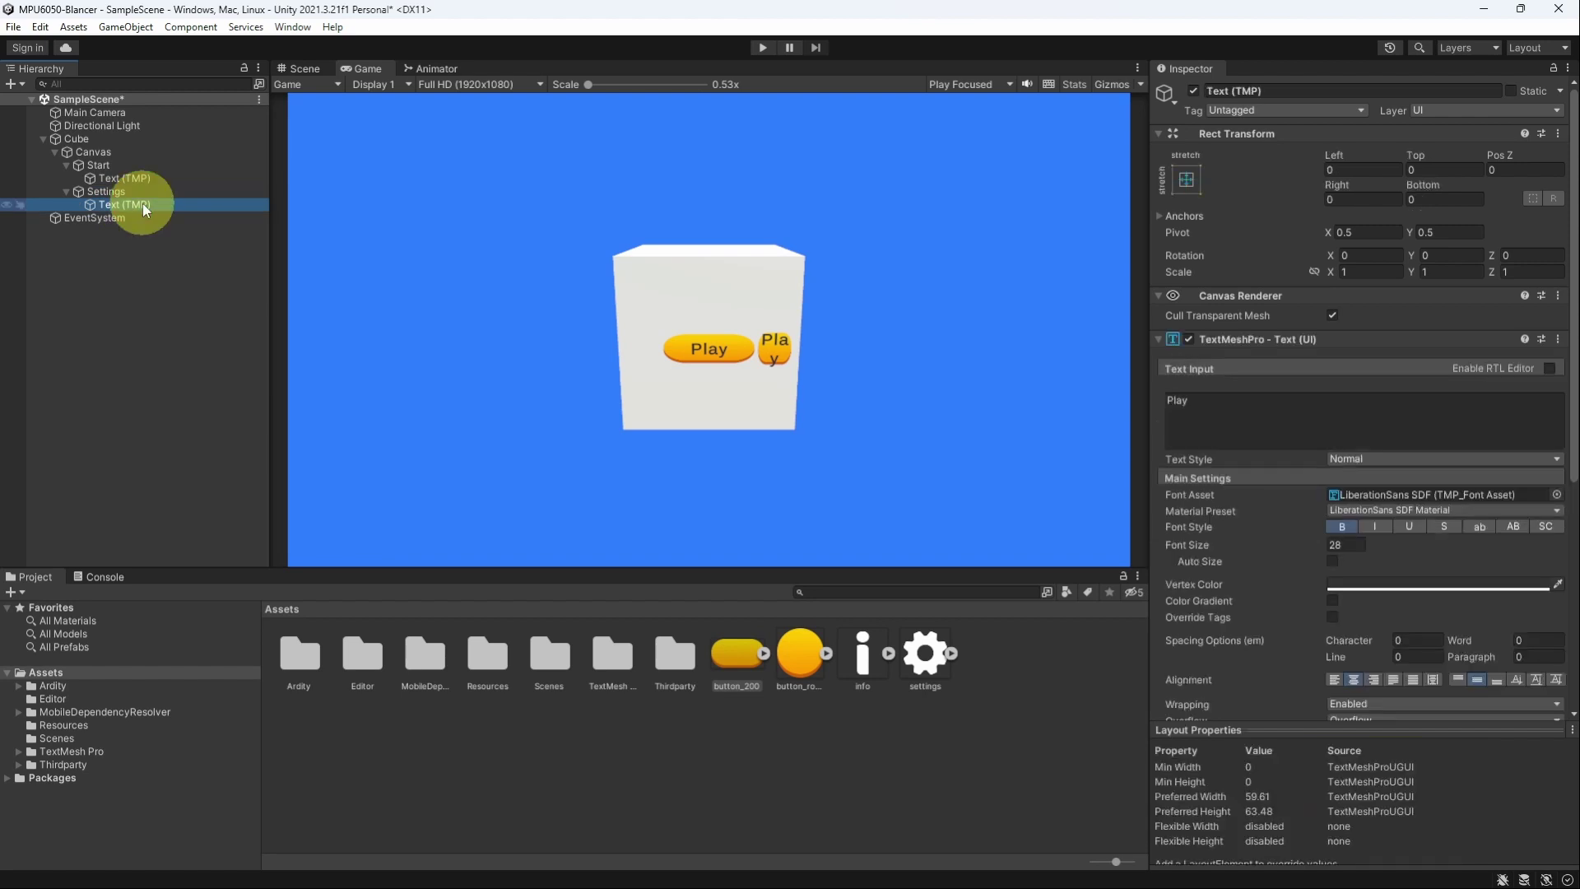
{"action": "key", "text": "Delete"}
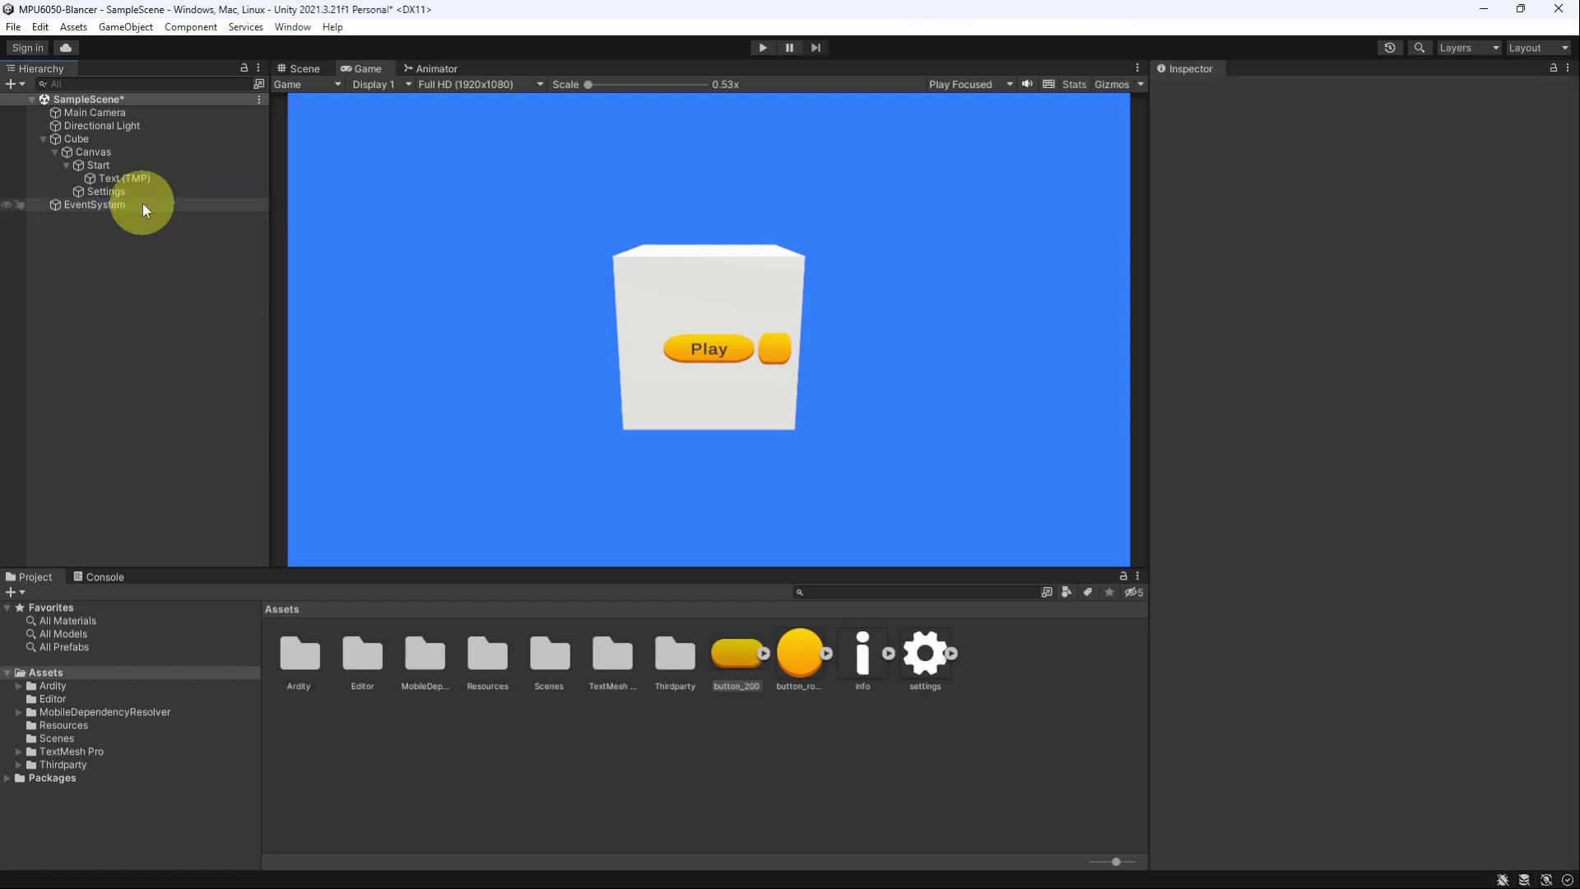
- Add a UI Image as a child of the Settings button and name it Icon
{"action": "right_click", "coordinate": [108, 192]}
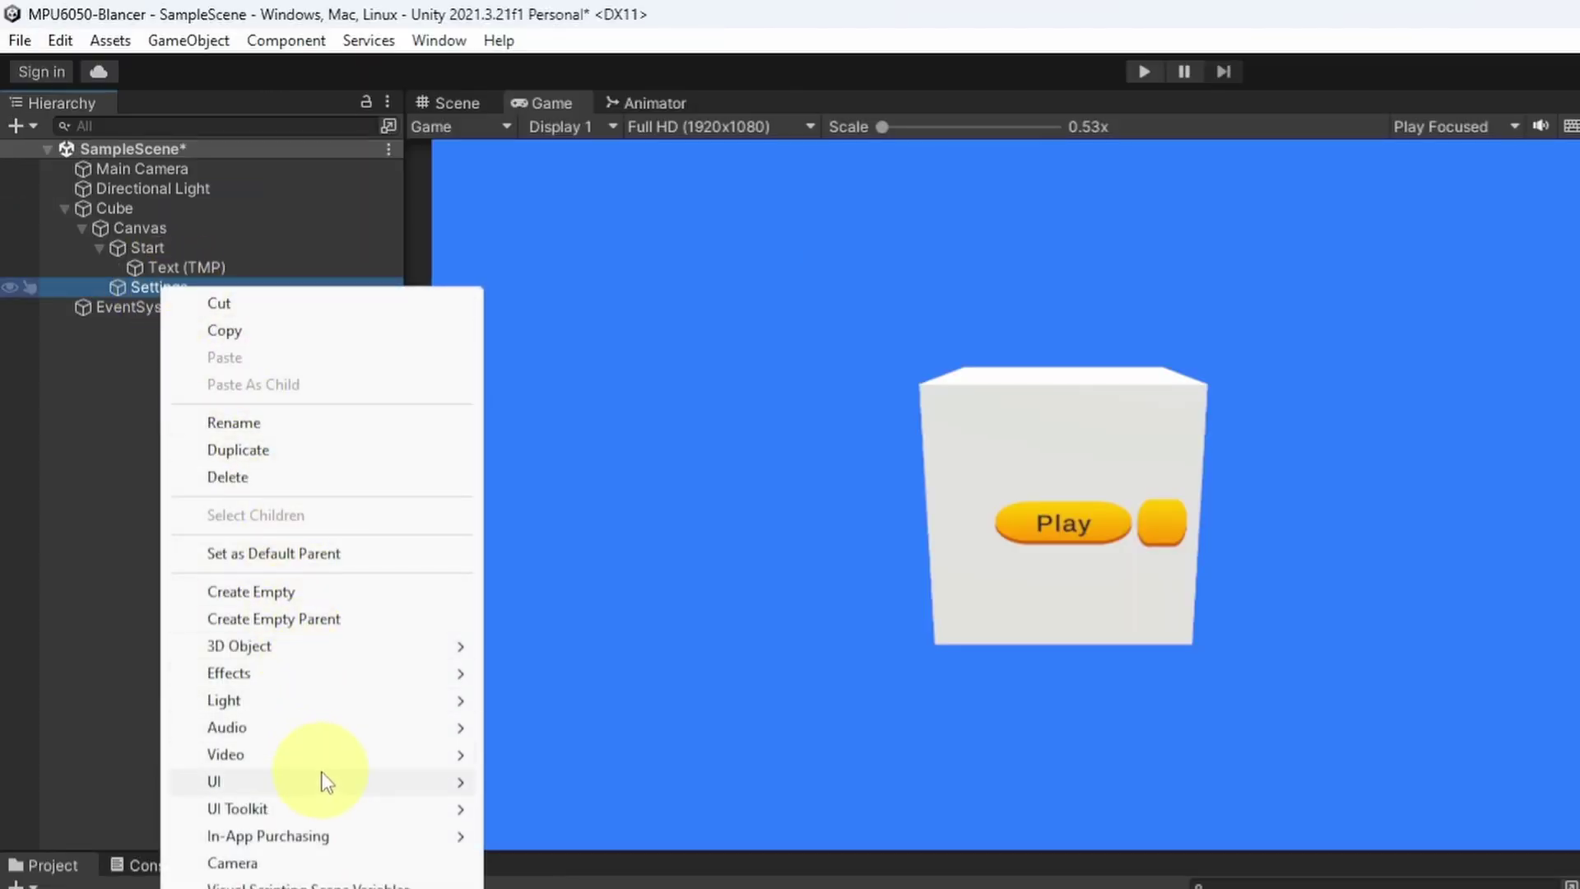
{"action": "mouse_move", "coordinate": [321, 780]}
{"action": "left_click", "coordinate": [591, 817]}
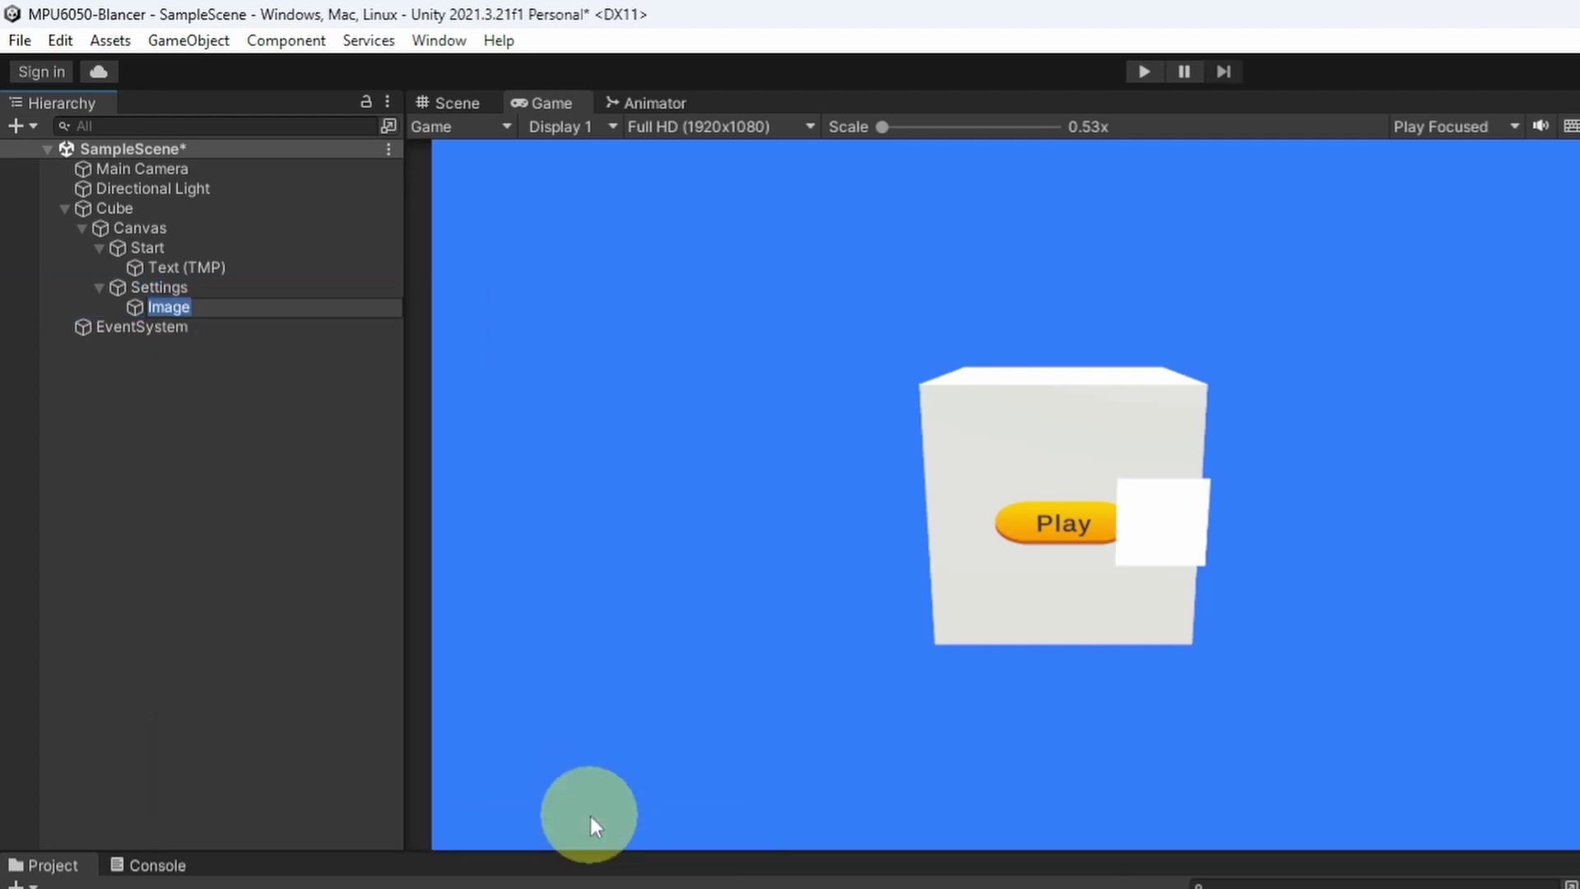
{"action": "type", "text": "Icon"}
{"action": "key", "text": "Return"}
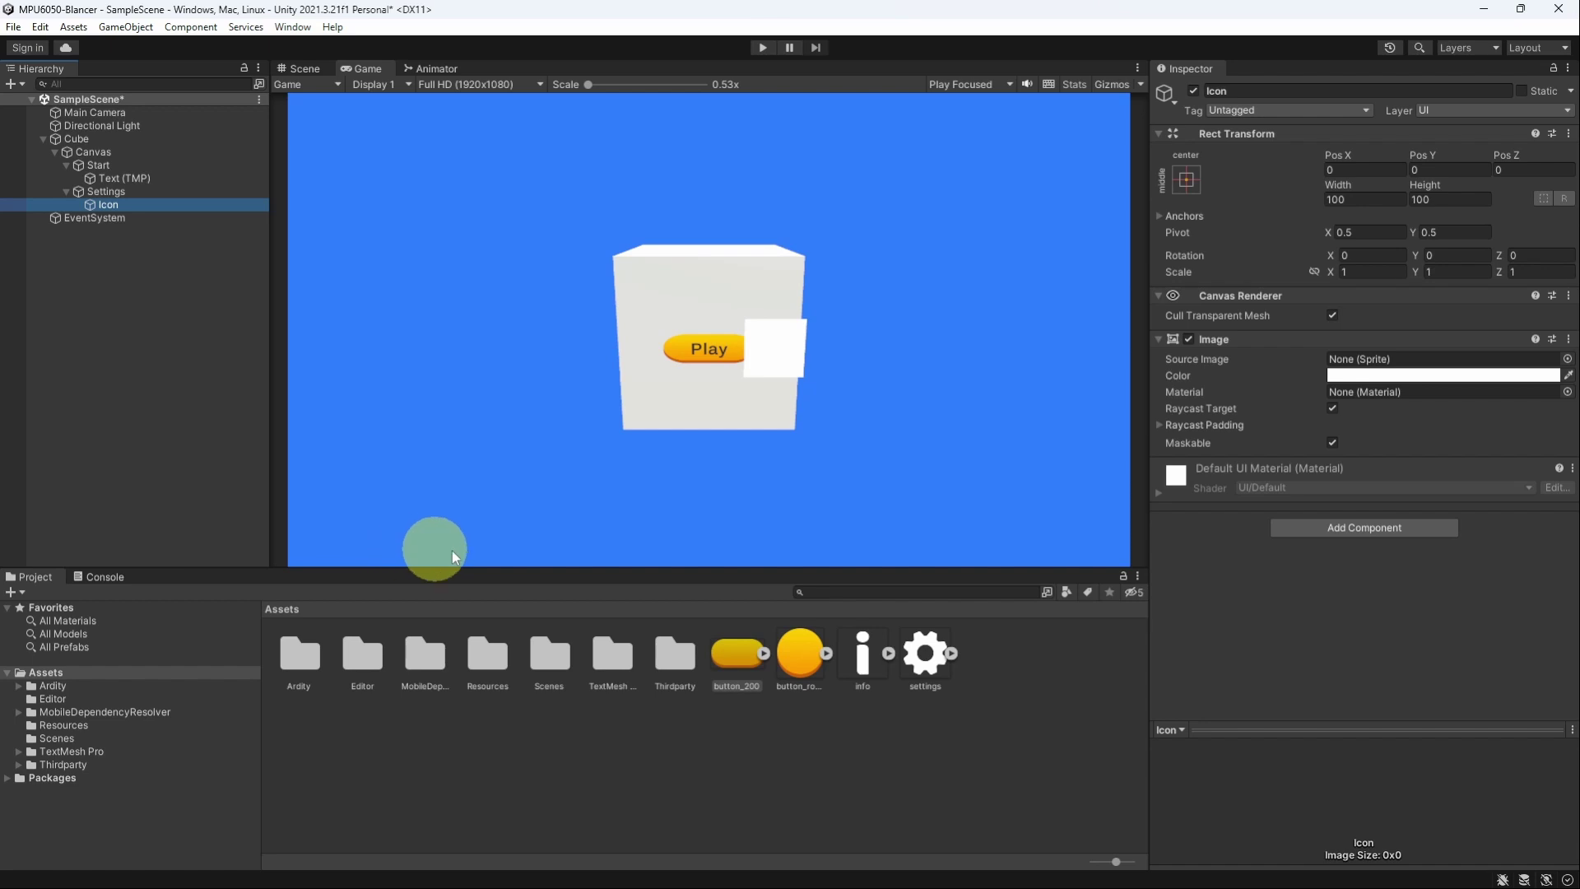
- Stretch the Icon's anchors in both directions to fill the Settings button, also setting its pivot and position
{"action": "left_click", "coordinate": [1186, 180]}
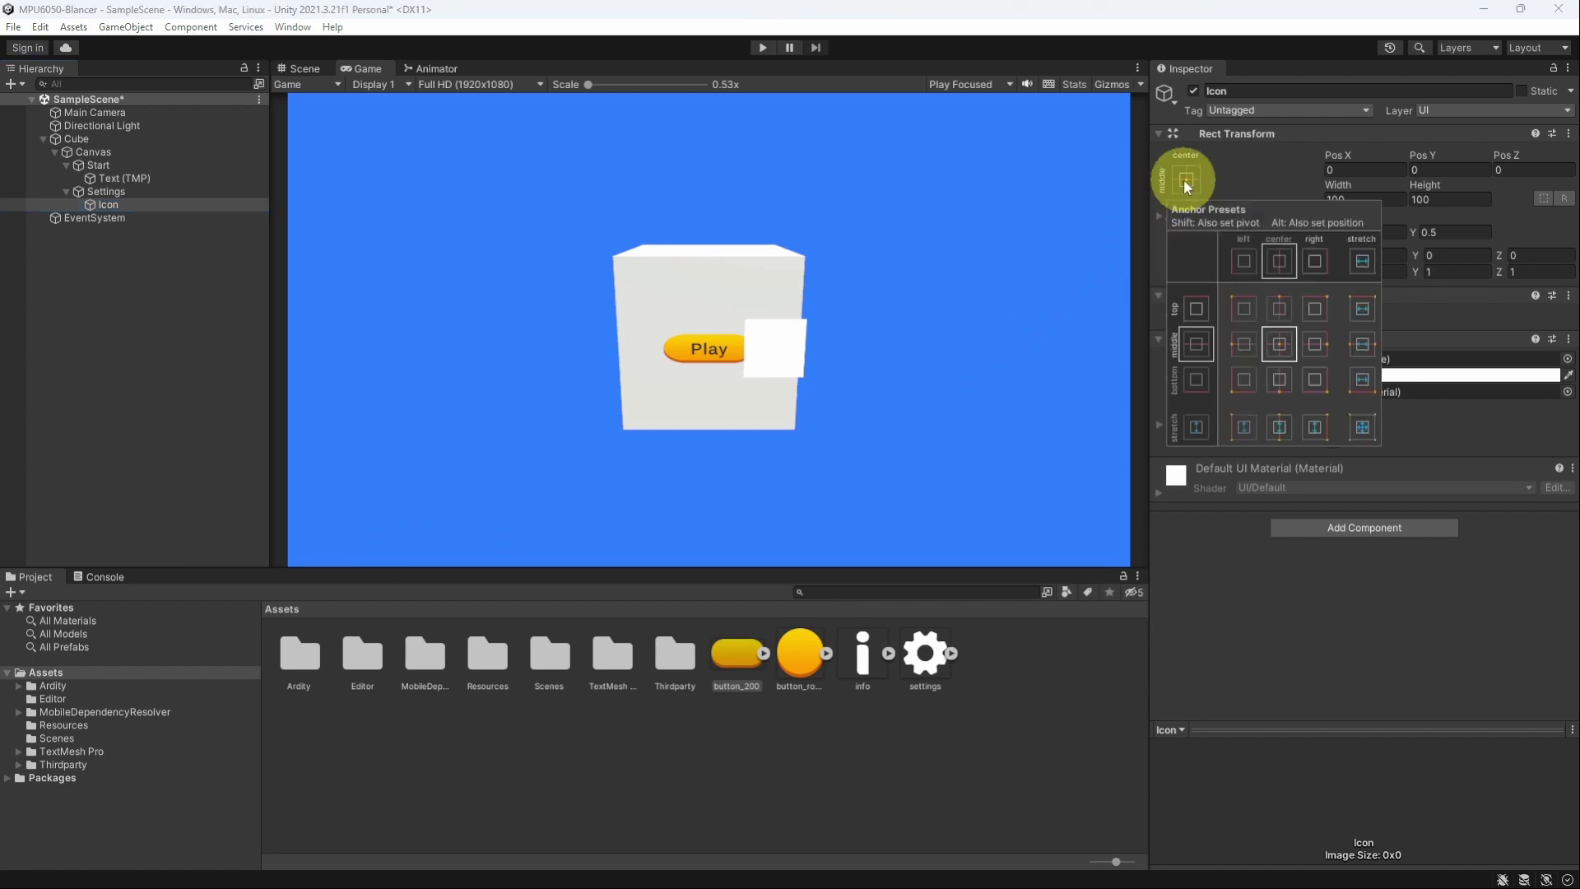
{"action": "key", "text": "shift+alt"}
{"action": "left_click", "coordinate": [1360, 426], "text": "alt+shift"}
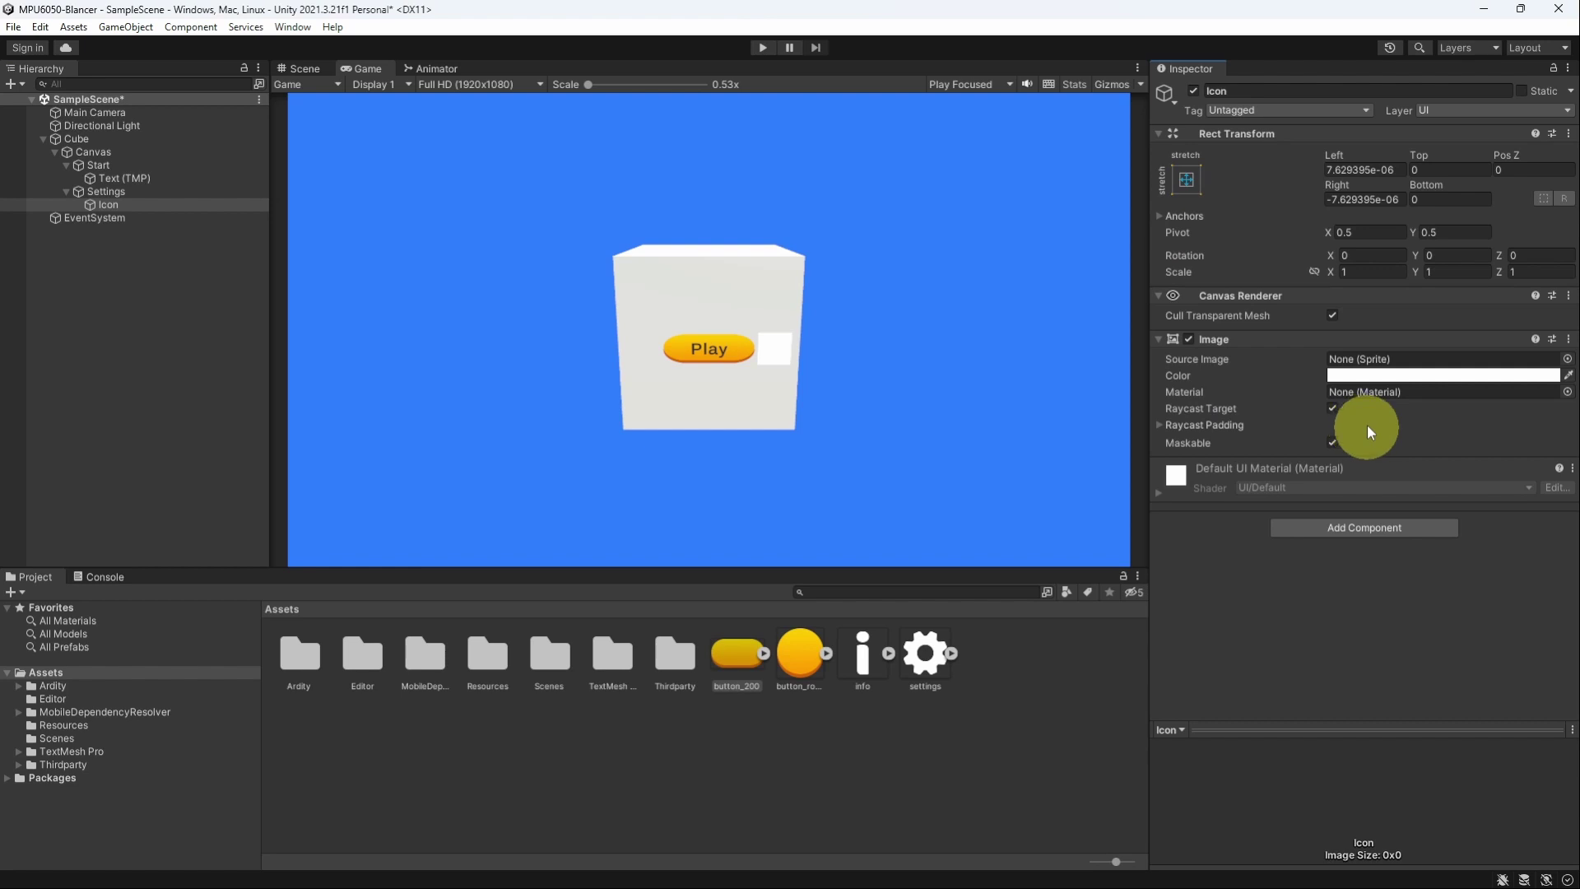
- Assign the settings sprite as the source image of the Settings button's Icon
{"action": "left_click_drag", "start_coordinate": [901, 668], "coordinate": [1285, 378]}
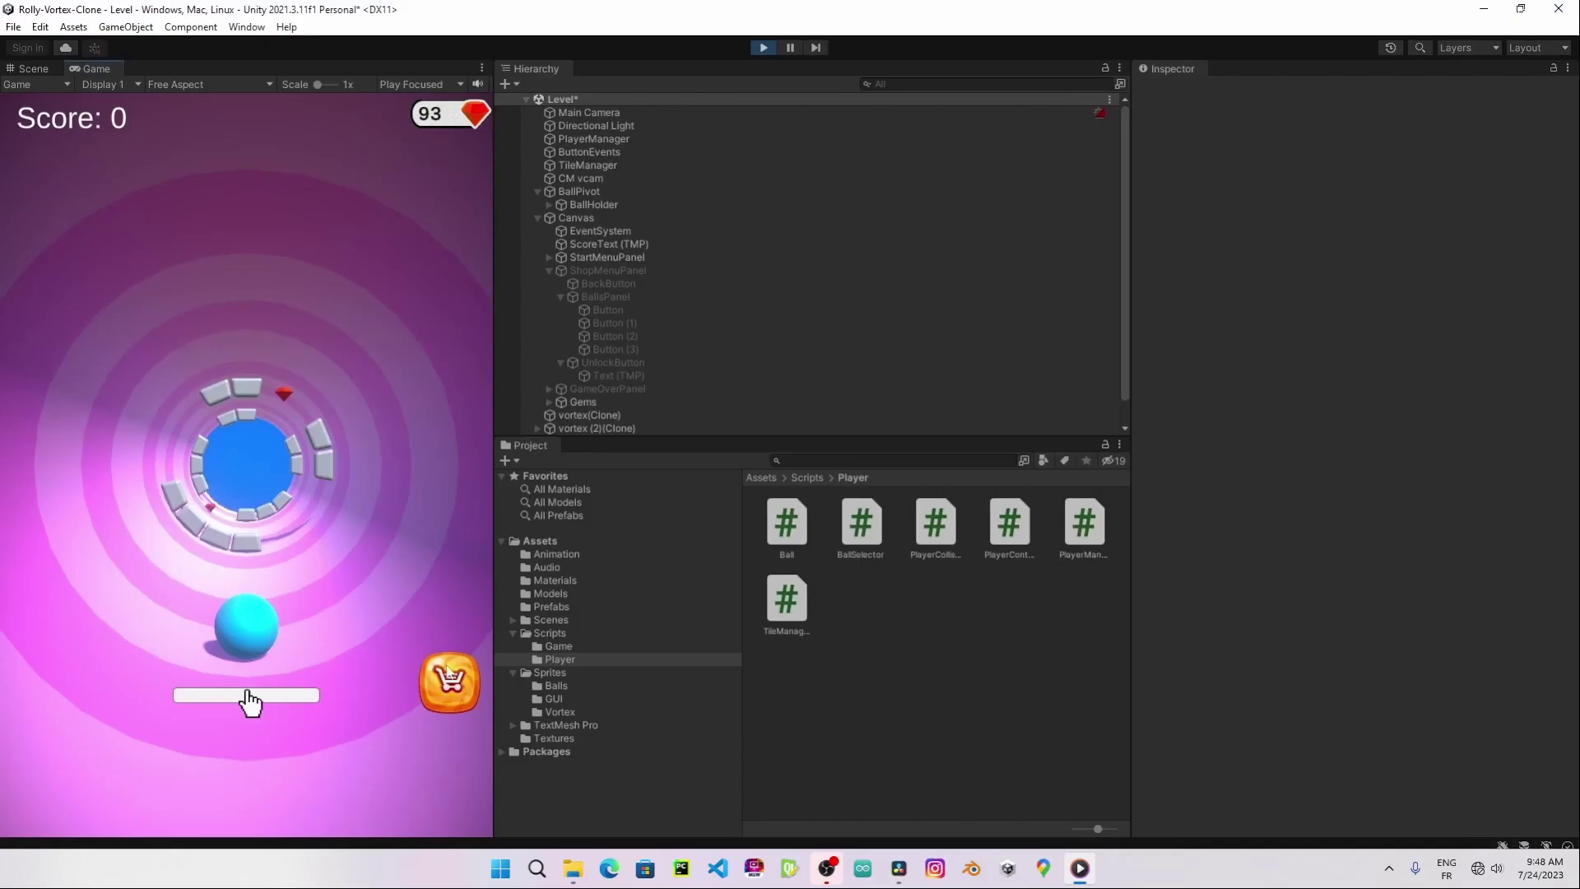
{"action": "left_click", "coordinate": [441, 678]}
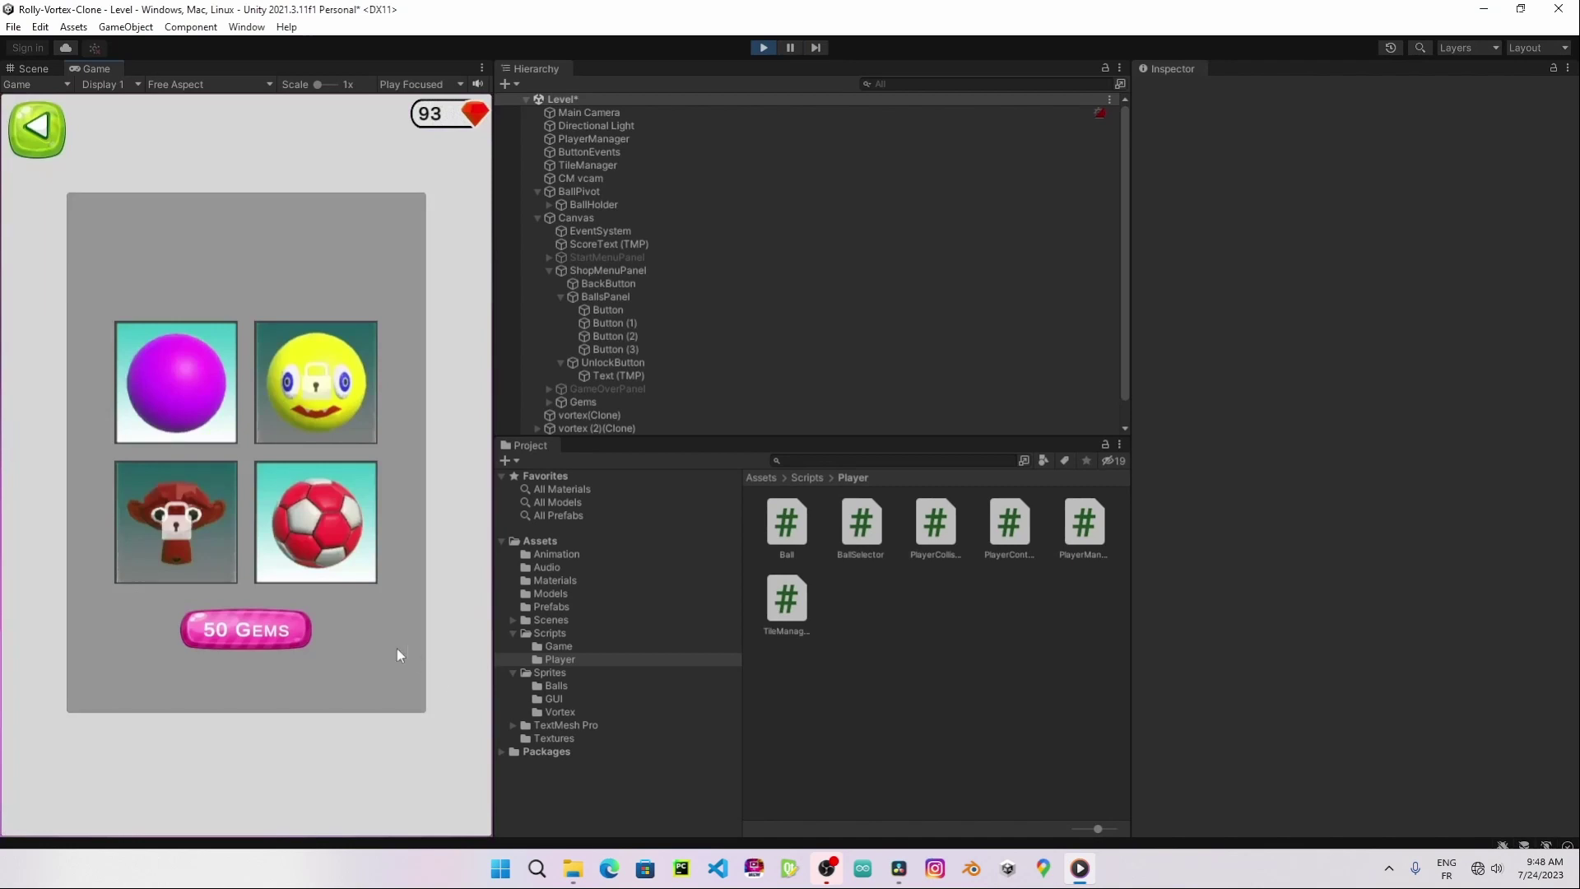
{"action": "left_click", "coordinate": [246, 630]}
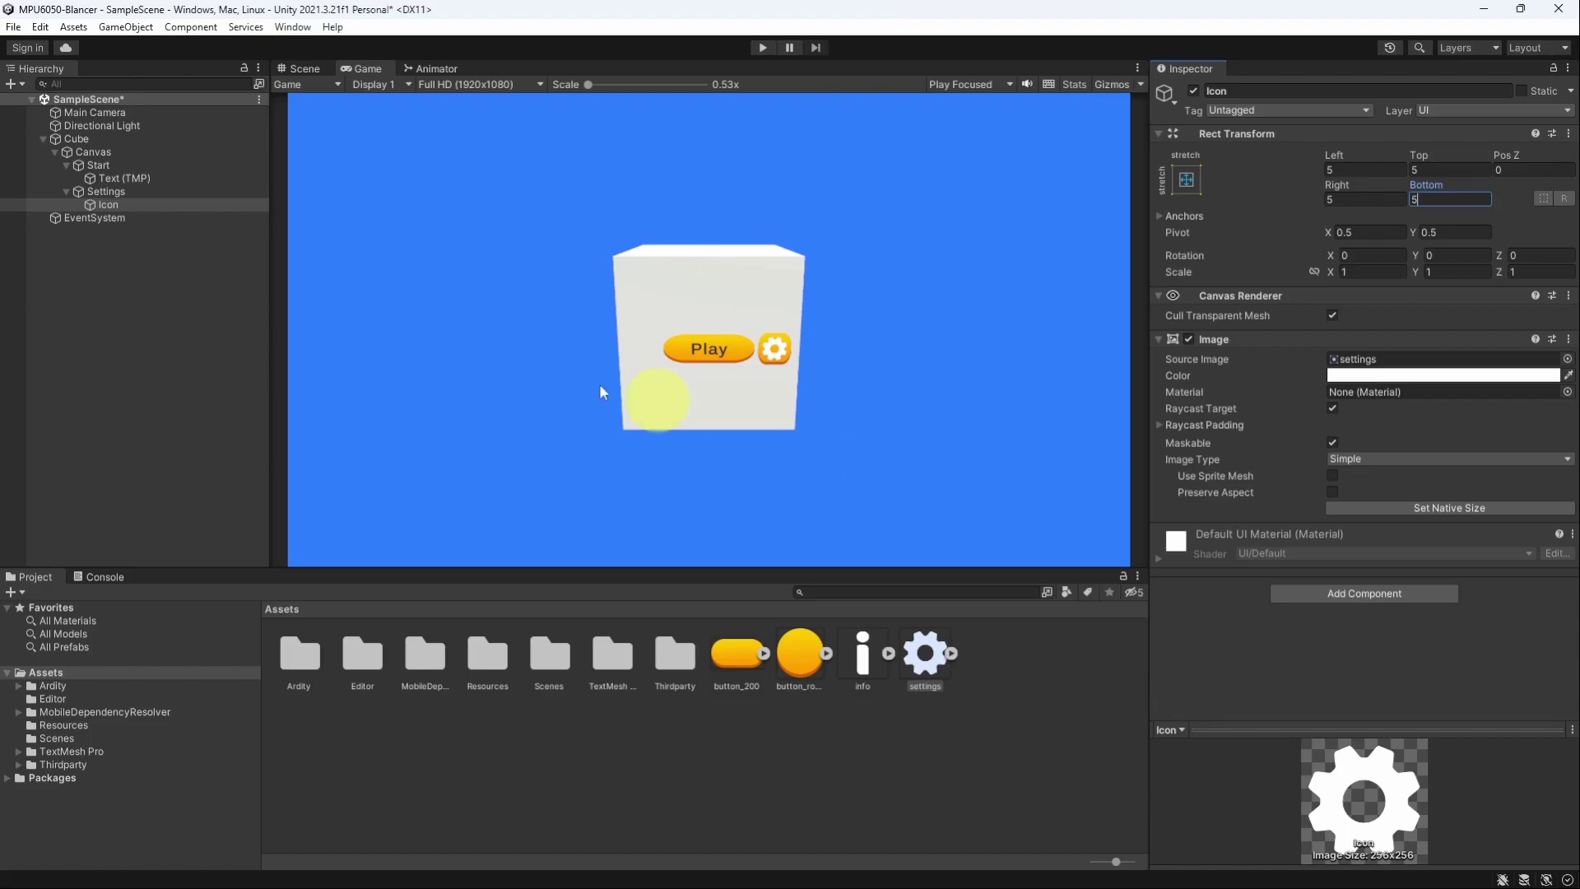
- Duplicate the Settings button and rename the copy Info
{"action": "left_click", "coordinate": [124, 195]}
{"action": "key", "text": "ctrl+d"}
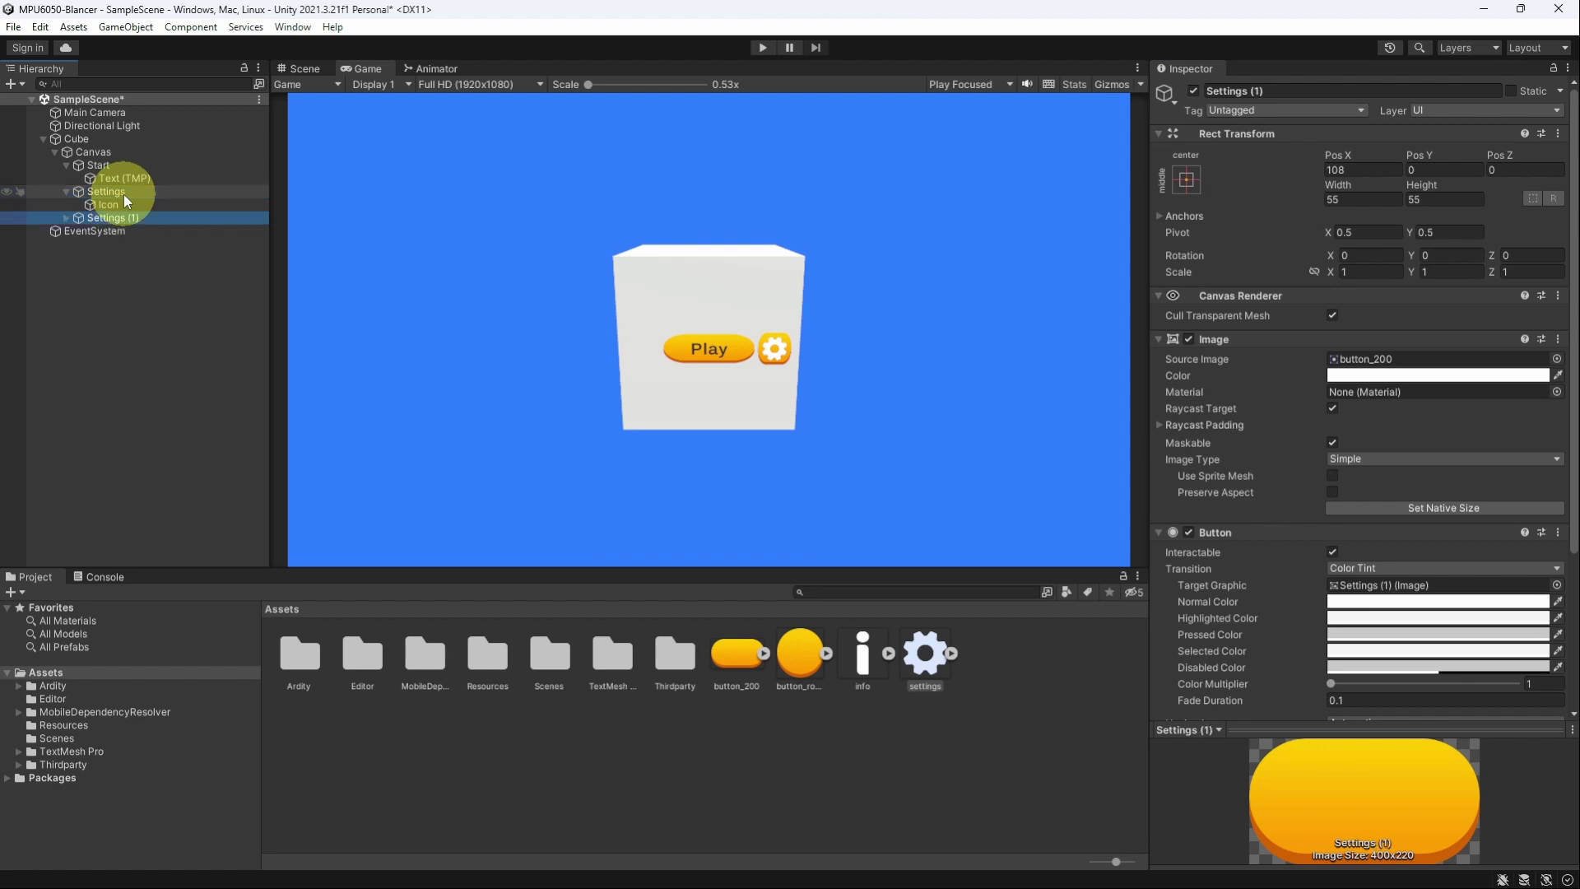
{"action": "left_click", "coordinate": [146, 214]}
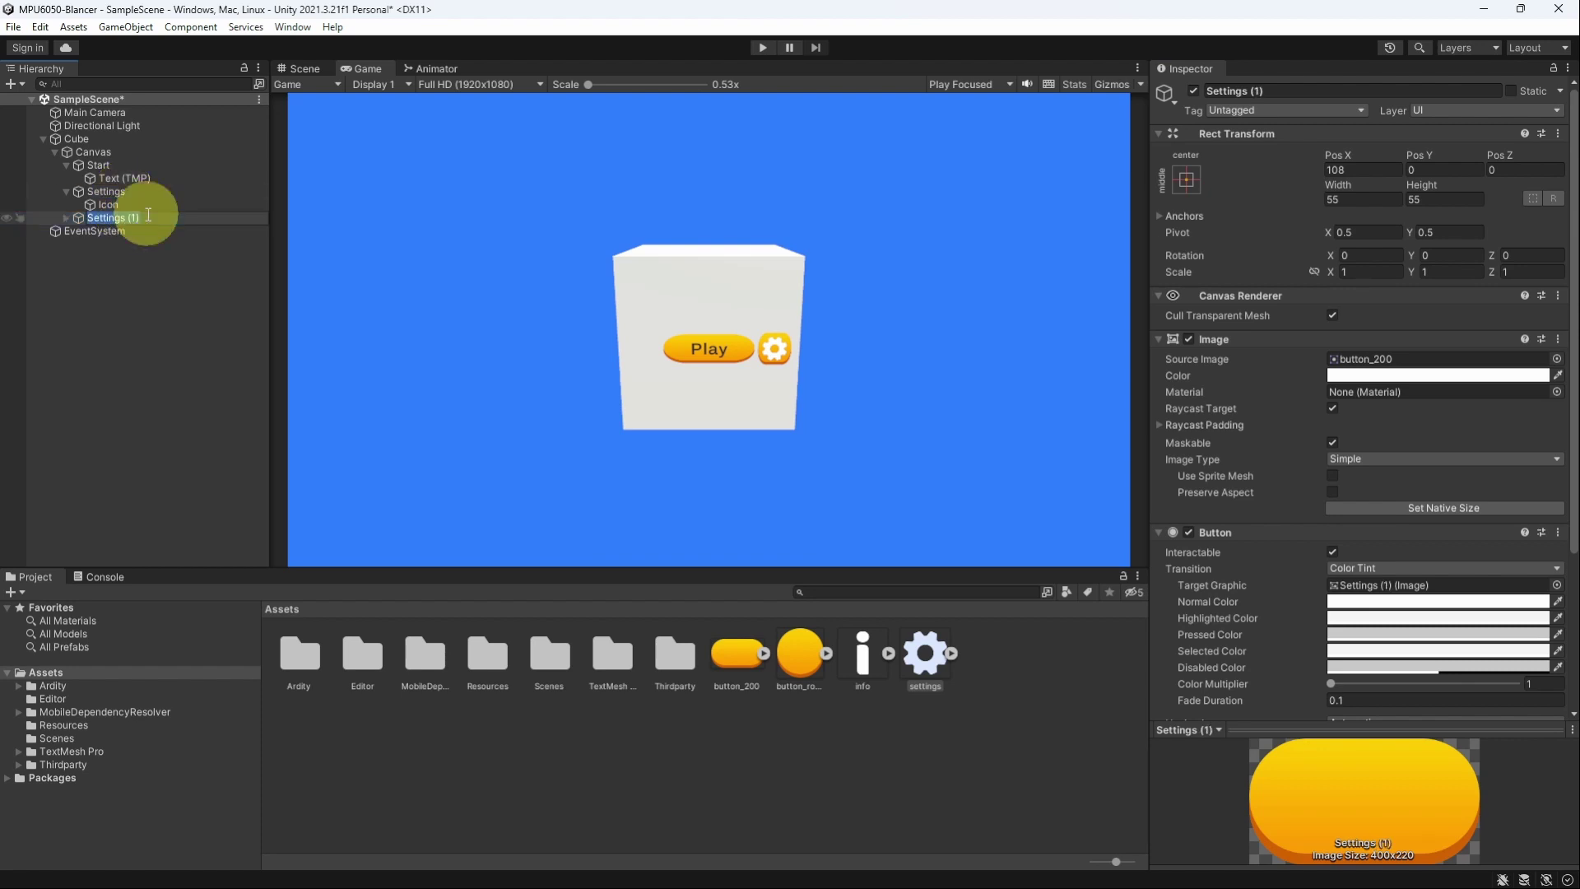
{"action": "type", "text": "Info"}
{"action": "key", "text": "Return"}
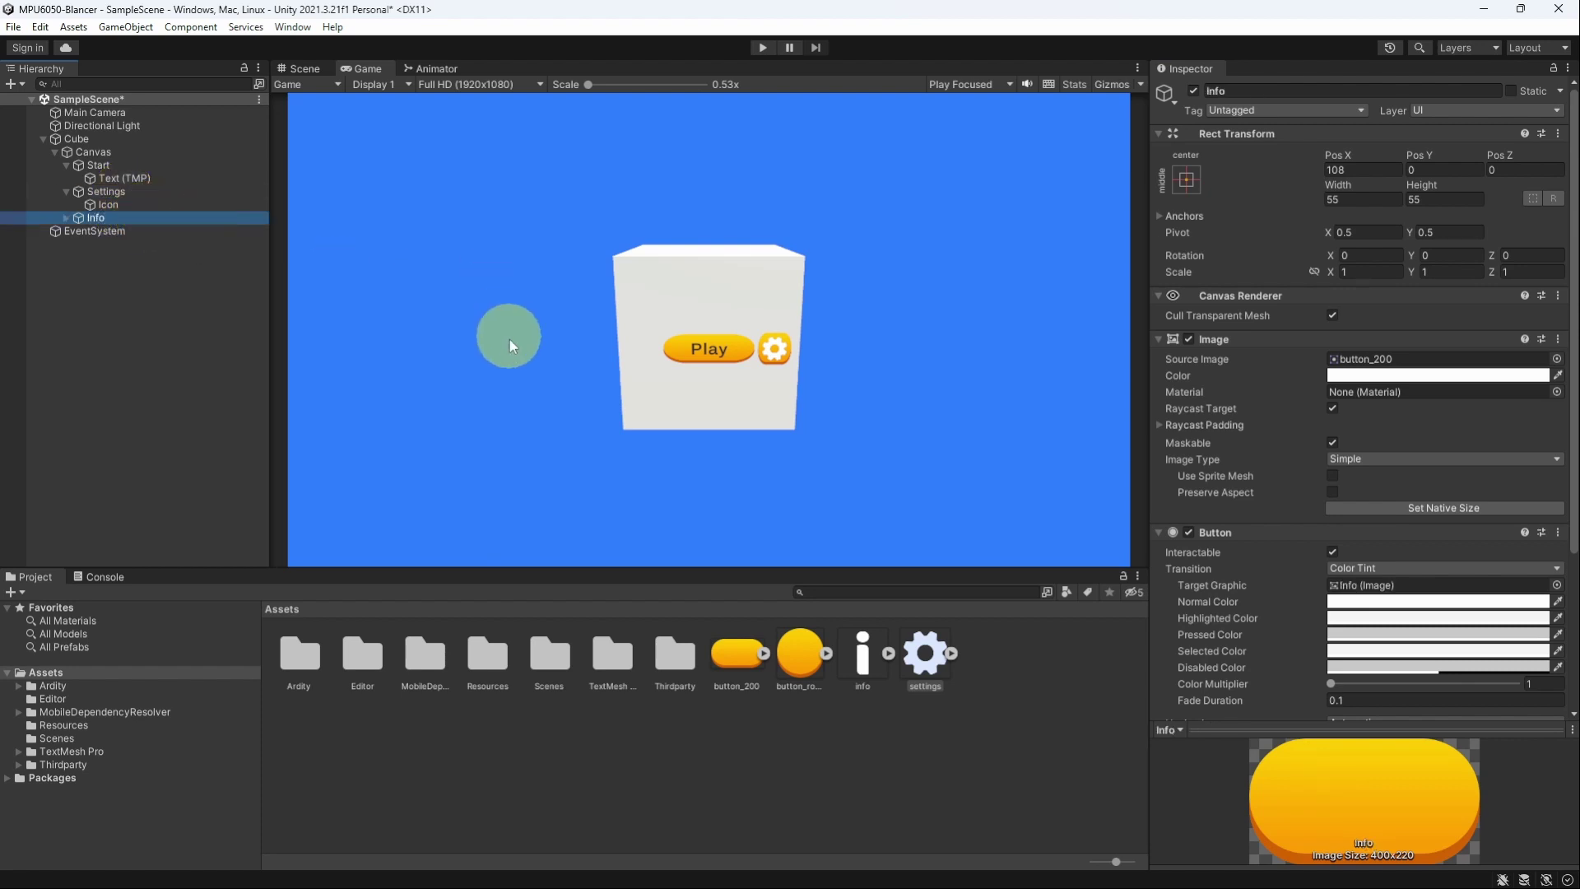
- Set the Info button's X position to -108 and assign the info sprite to its Icon child
{"action": "left_click", "coordinate": [1380, 170]}
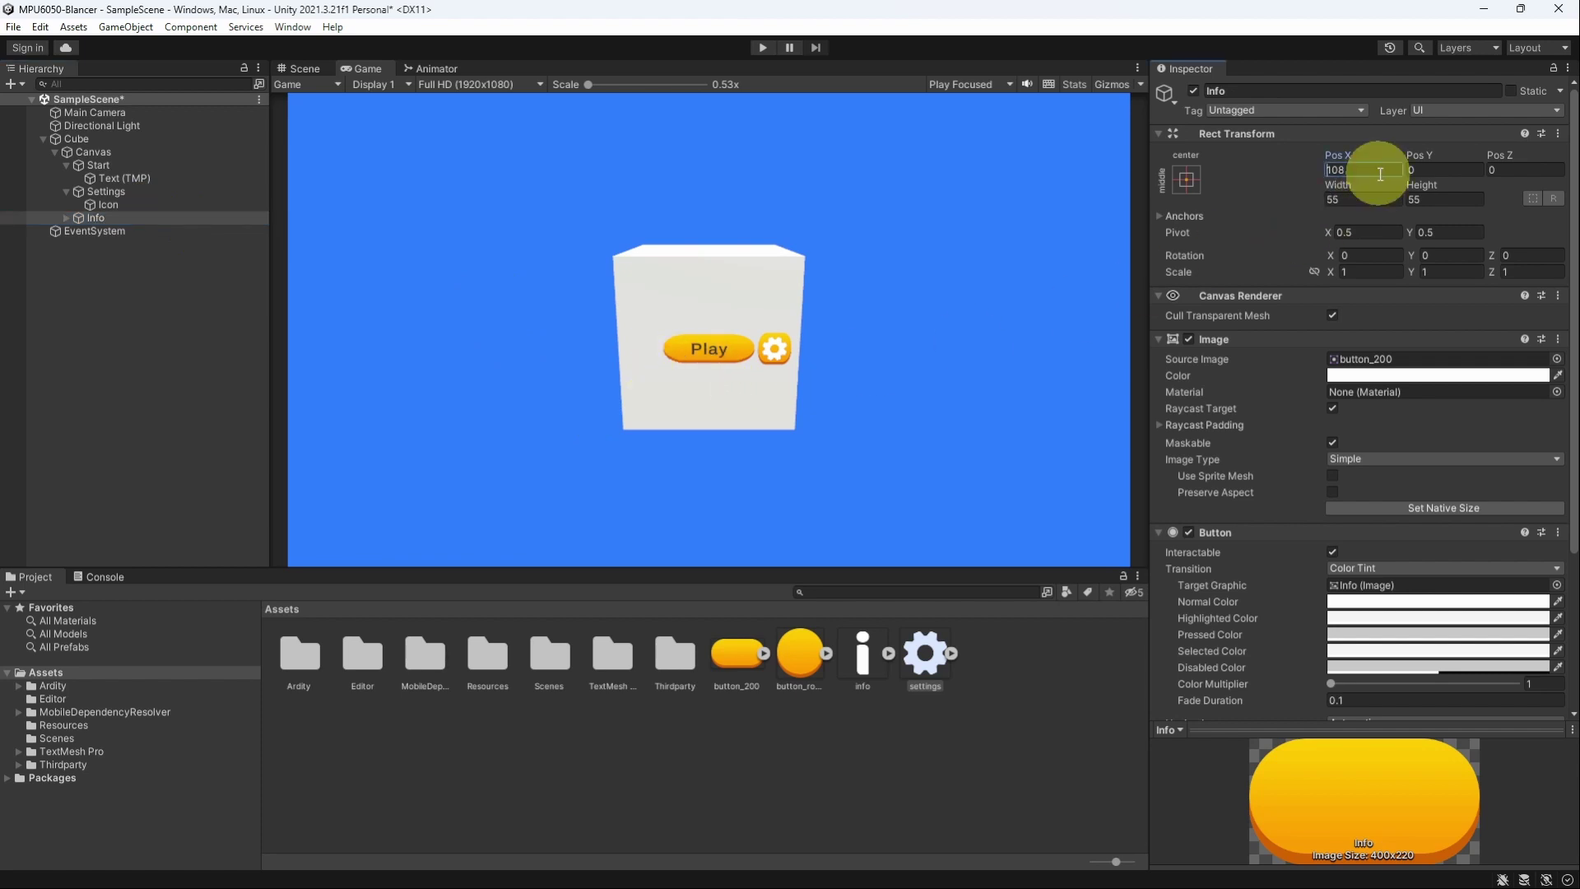
{"action": "type", "text": "-"}
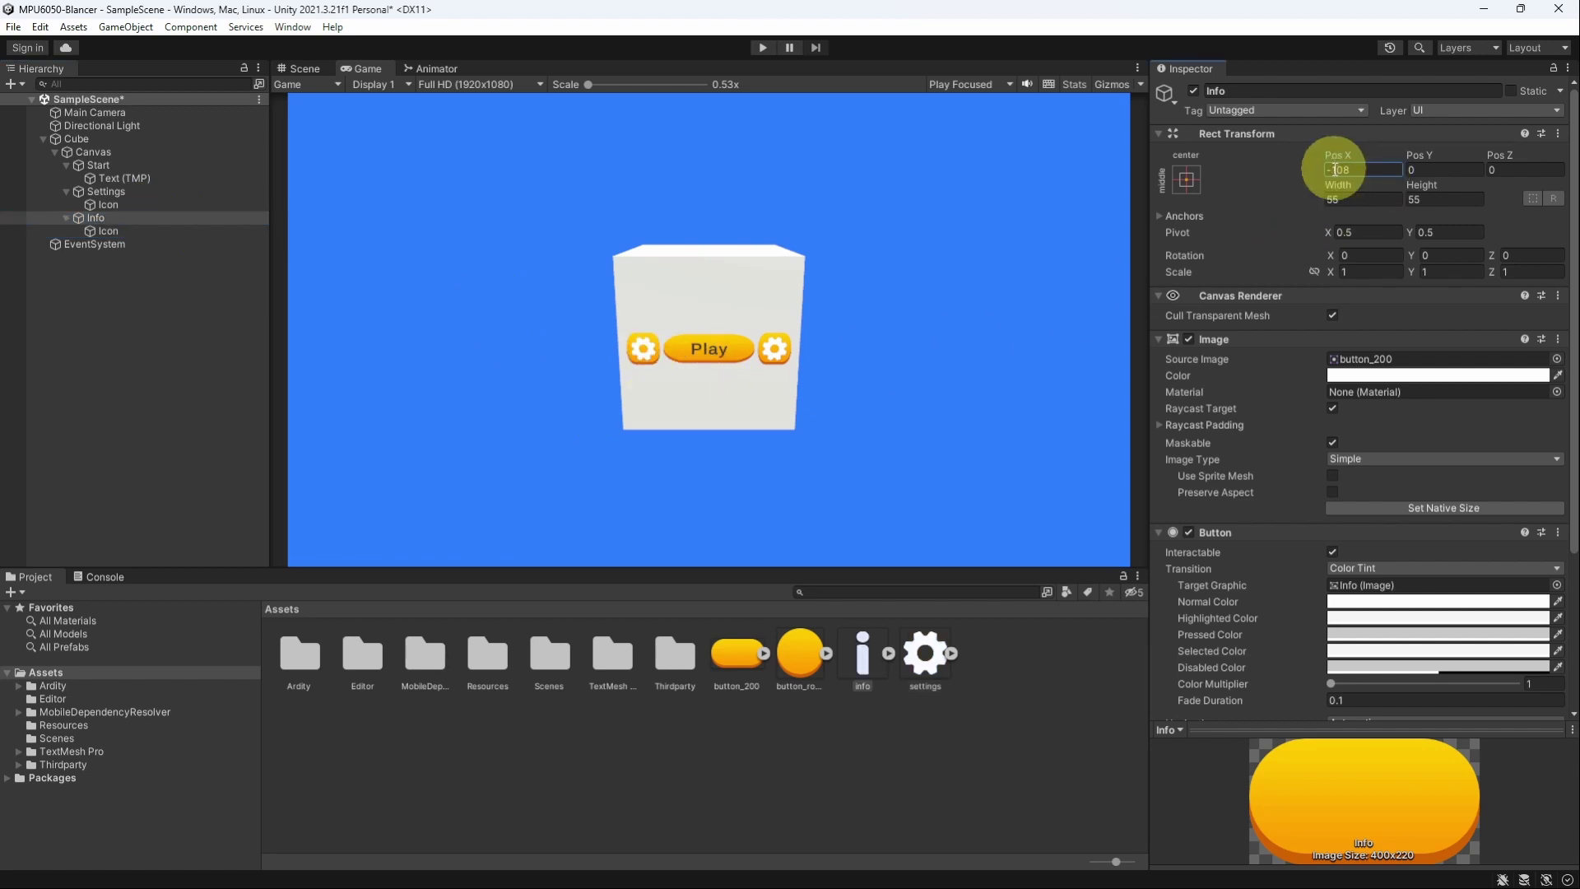
{"action": "left_click", "coordinate": [108, 230]}
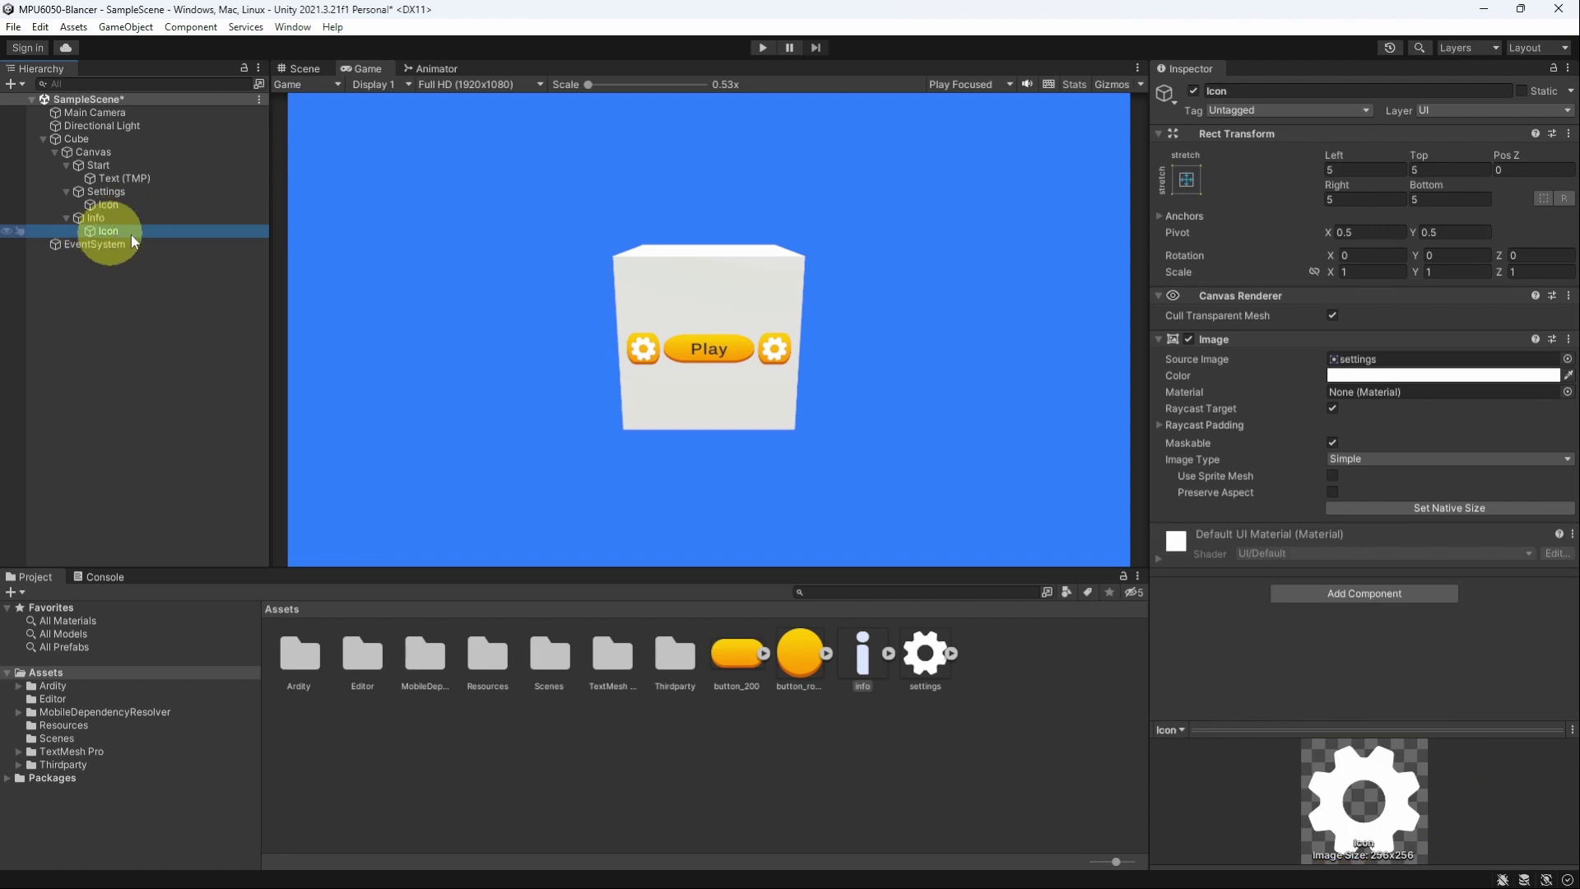
{"action": "left_click_drag", "start_coordinate": [868, 668], "coordinate": [1397, 364]}
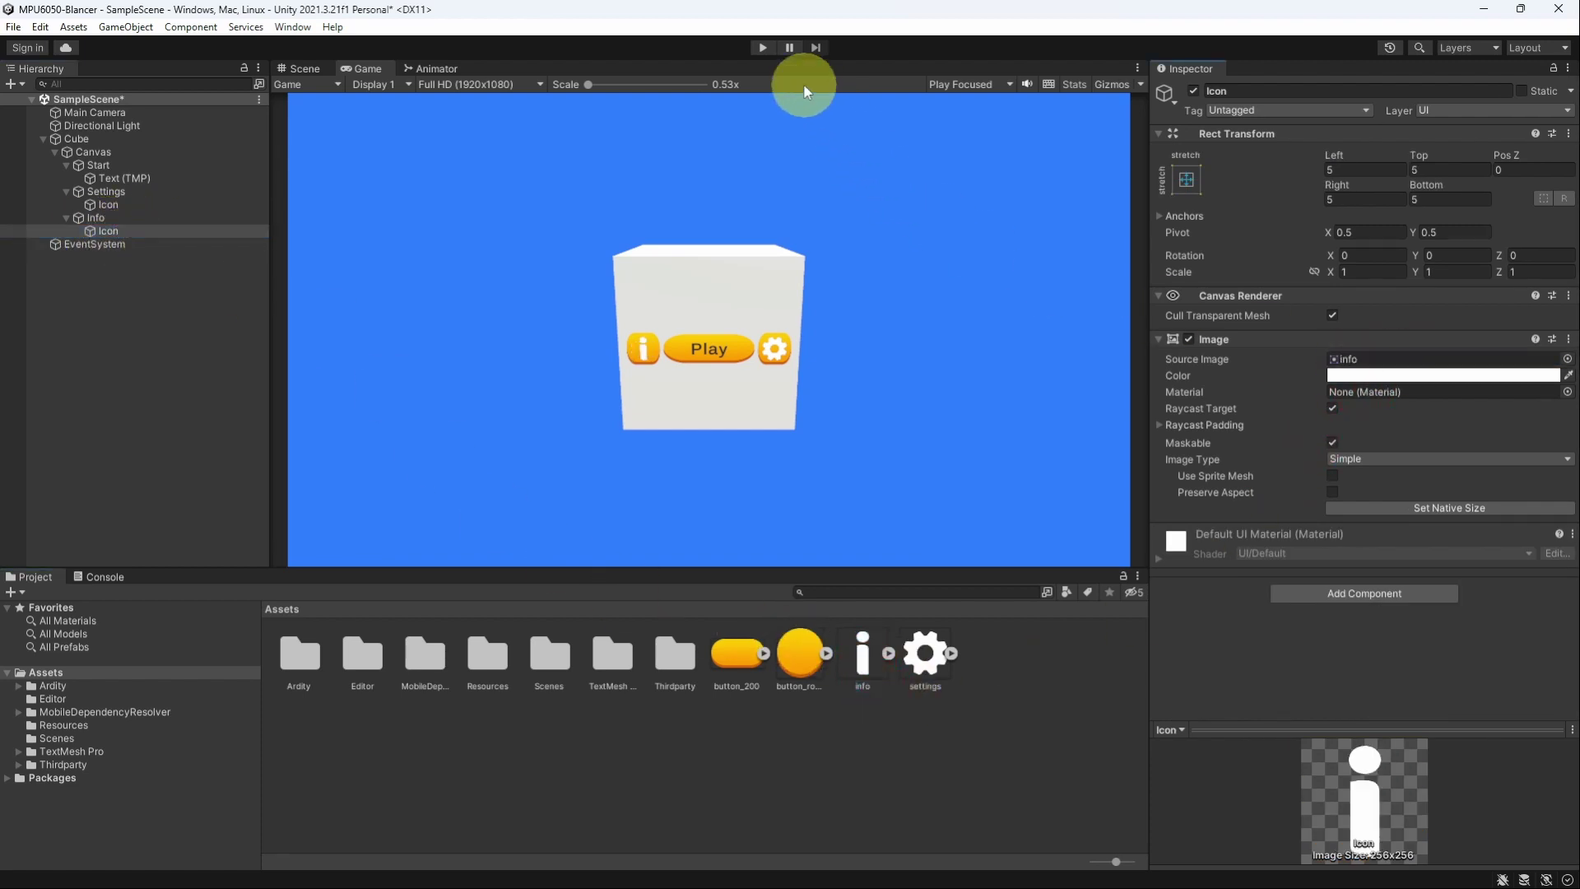
- Run the scene to test the three buttons on the cube, and stop play mode
{"action": "left_click", "coordinate": [762, 47]}
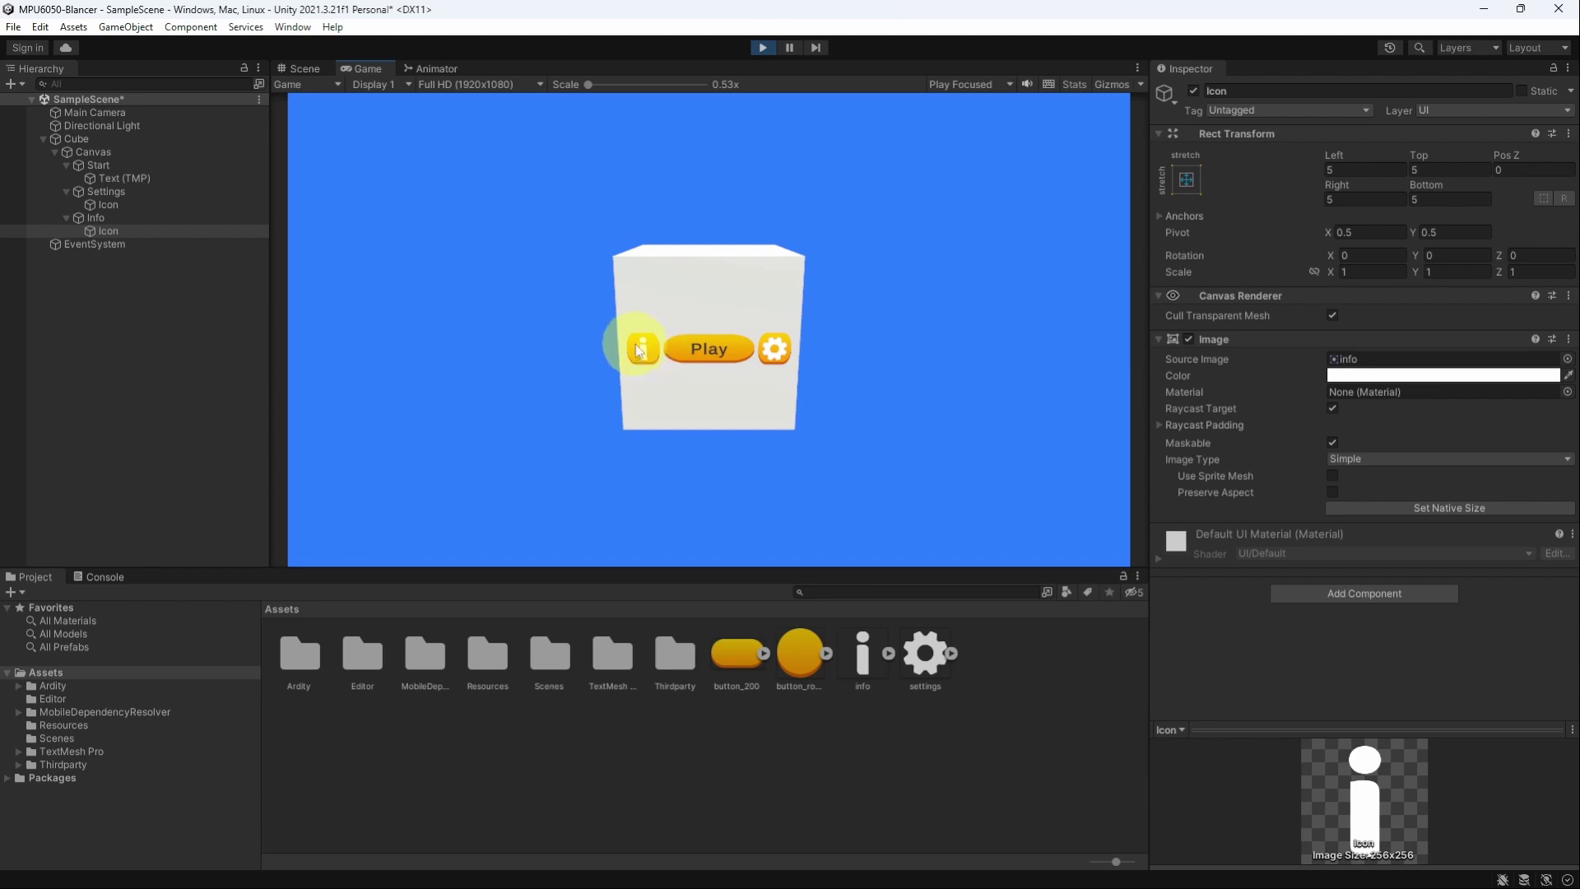
{"action": "left_click", "coordinate": [762, 48]}
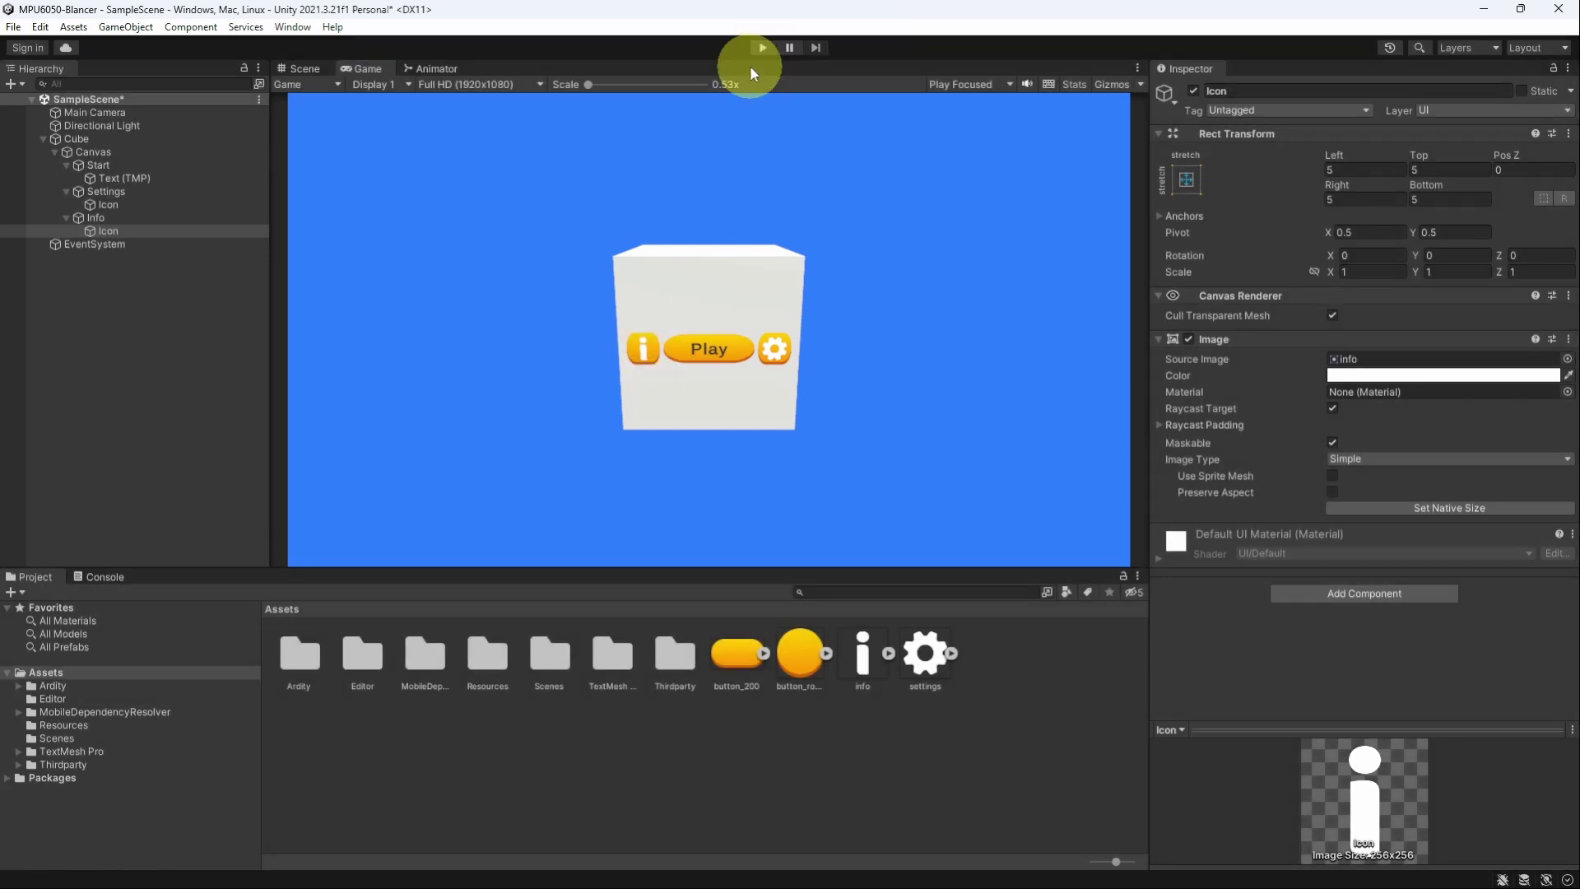
- Try out rotating the Cube around its Y axis, and reset its Y rotation to 0
{"action": "left_click", "coordinate": [121, 140]}
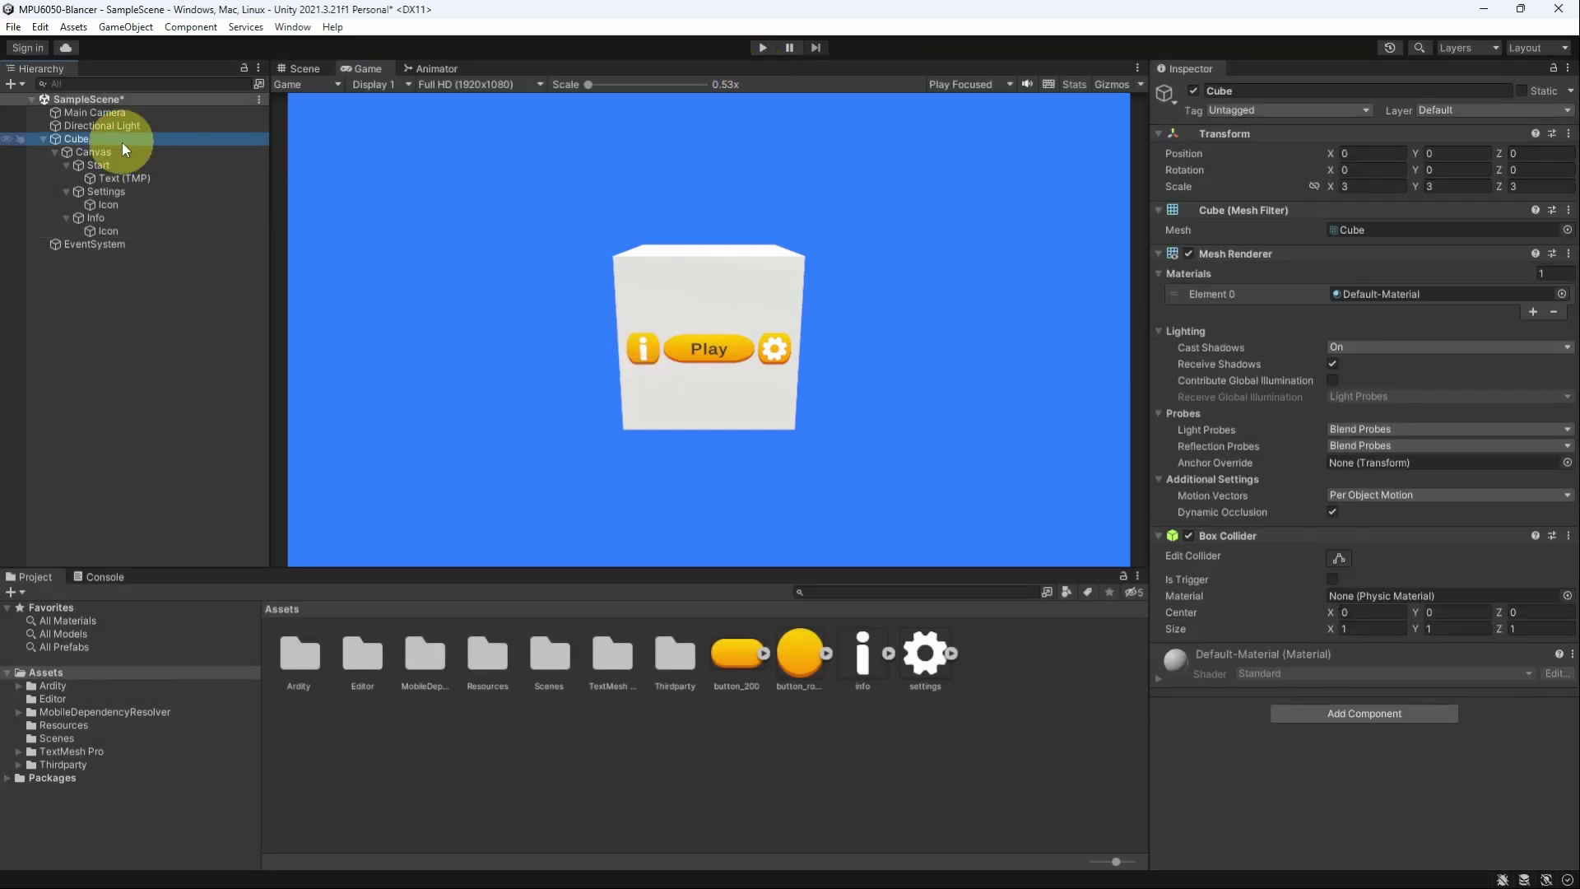
{"action": "left_click", "coordinate": [1409, 170]}
{"action": "left_click_drag", "start_coordinate": [1408, 169], "coordinate": [1231, 162]}
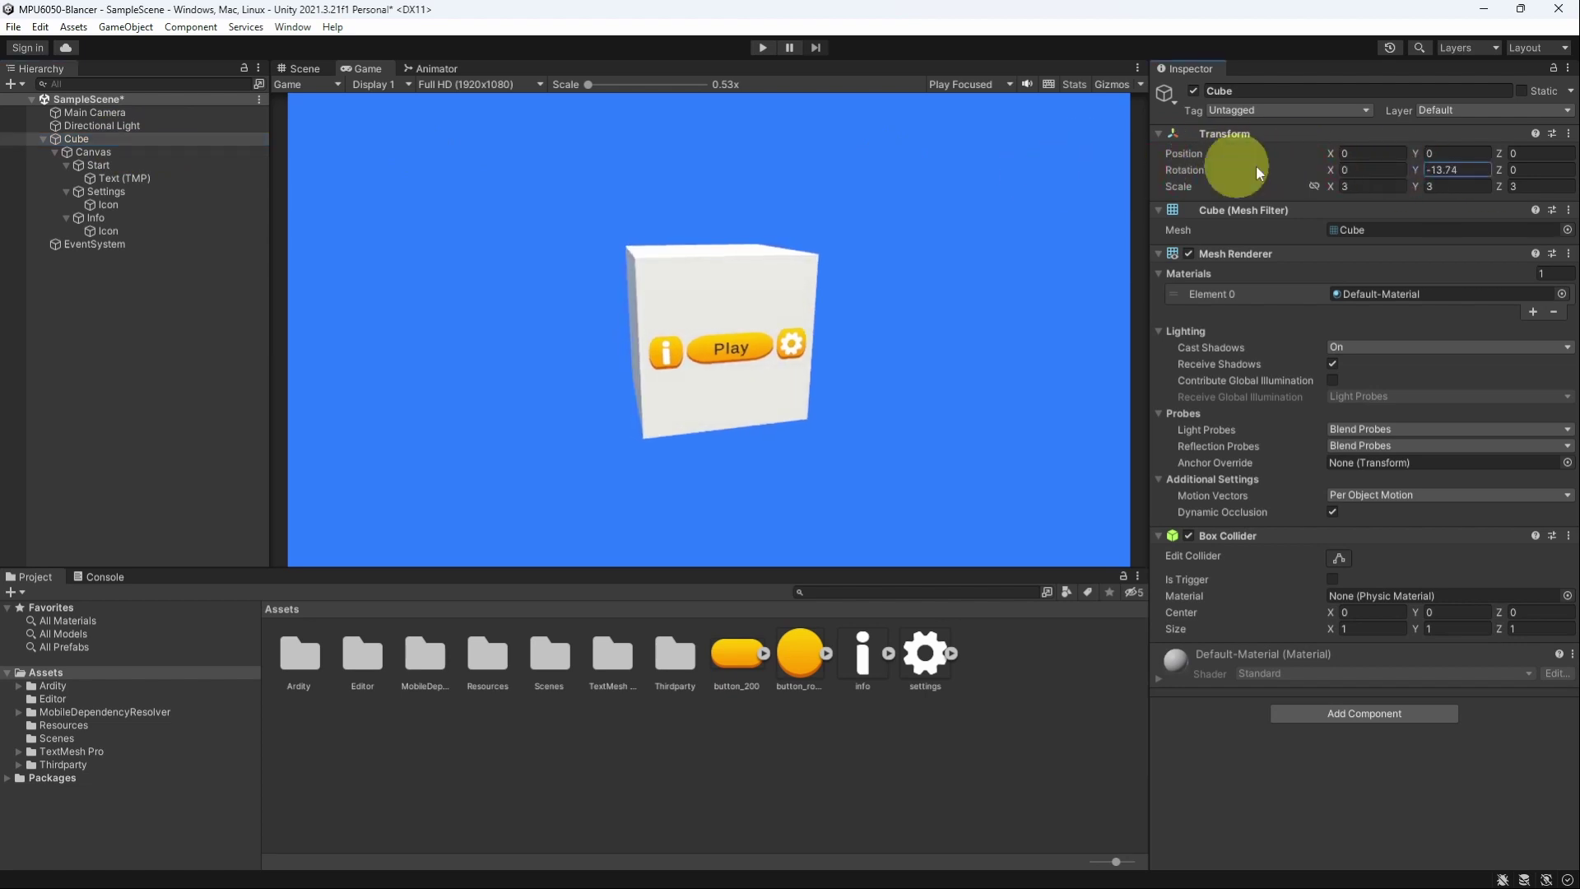
{"action": "left_click", "coordinate": [1451, 165]}
{"action": "type", "text": "0"}
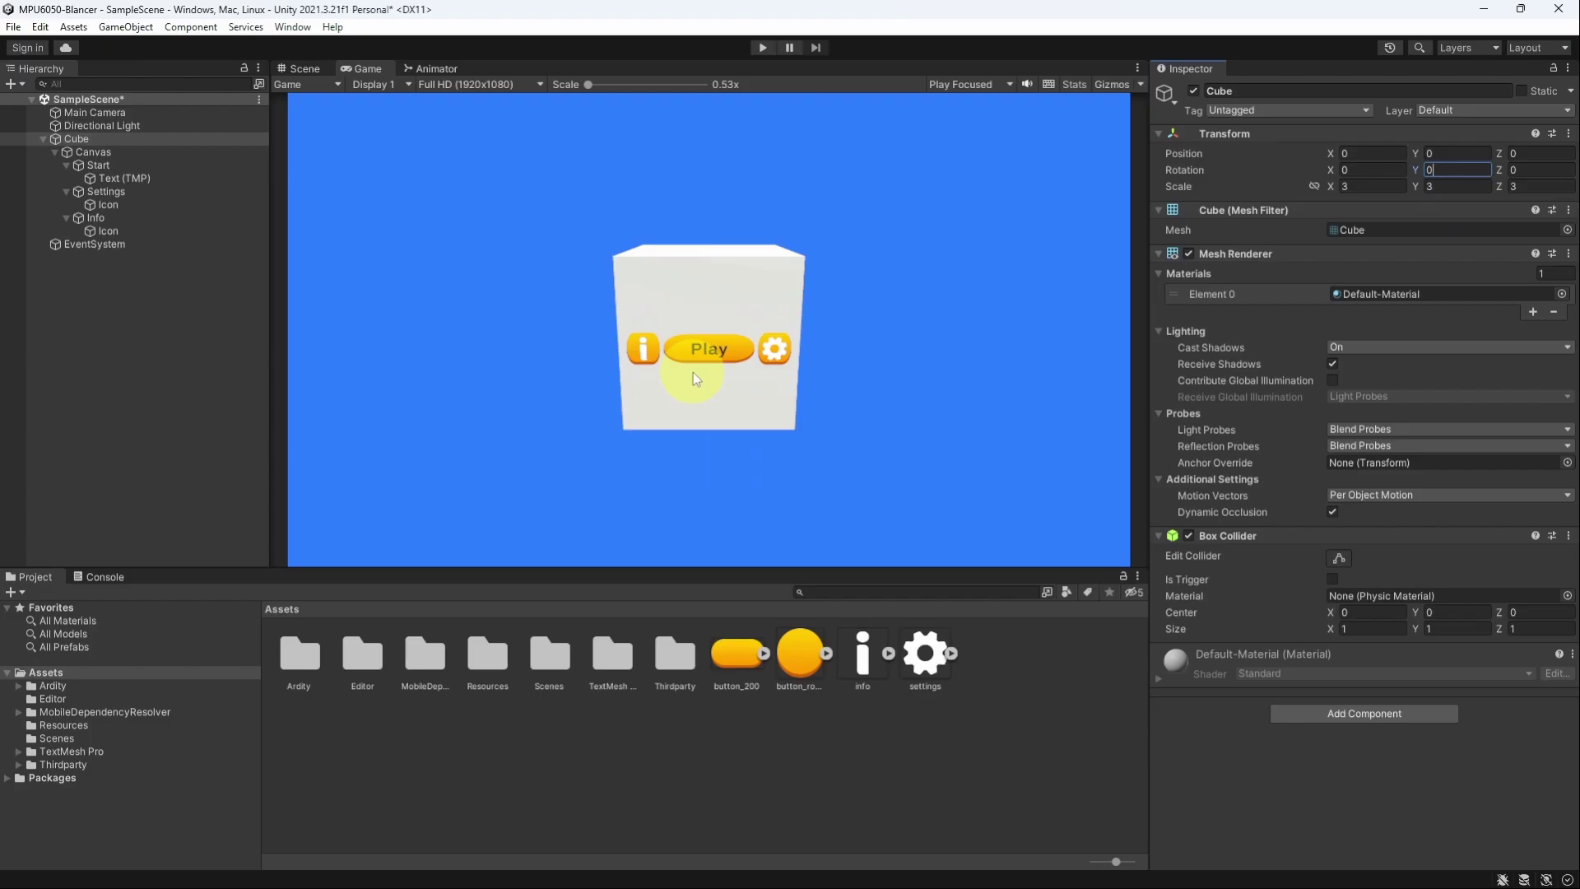
{"action": "left_click", "coordinate": [1436, 170]}
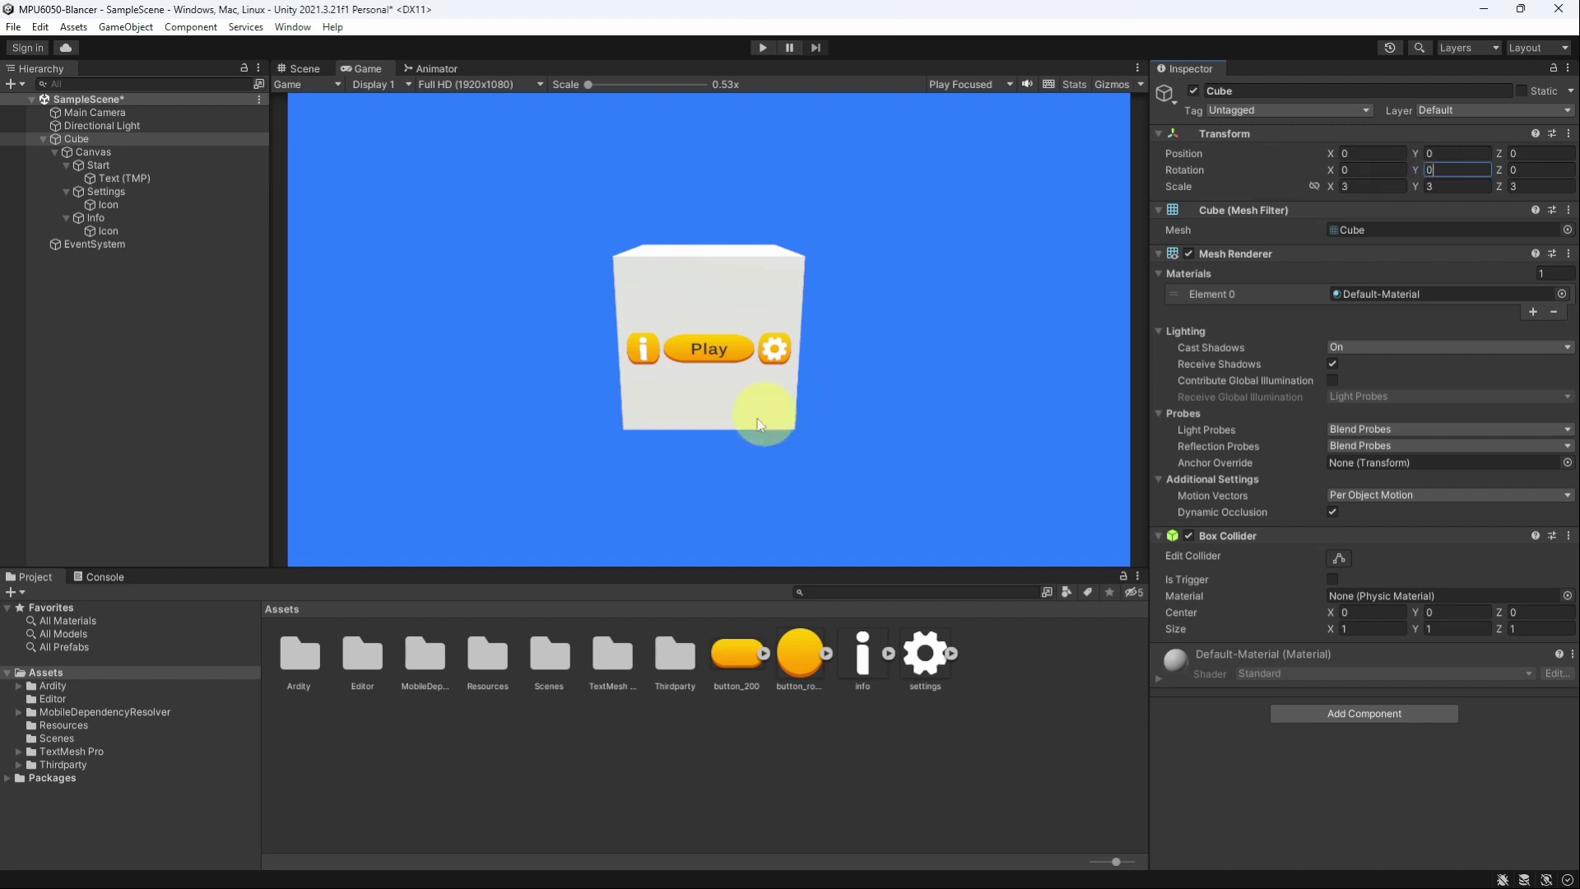
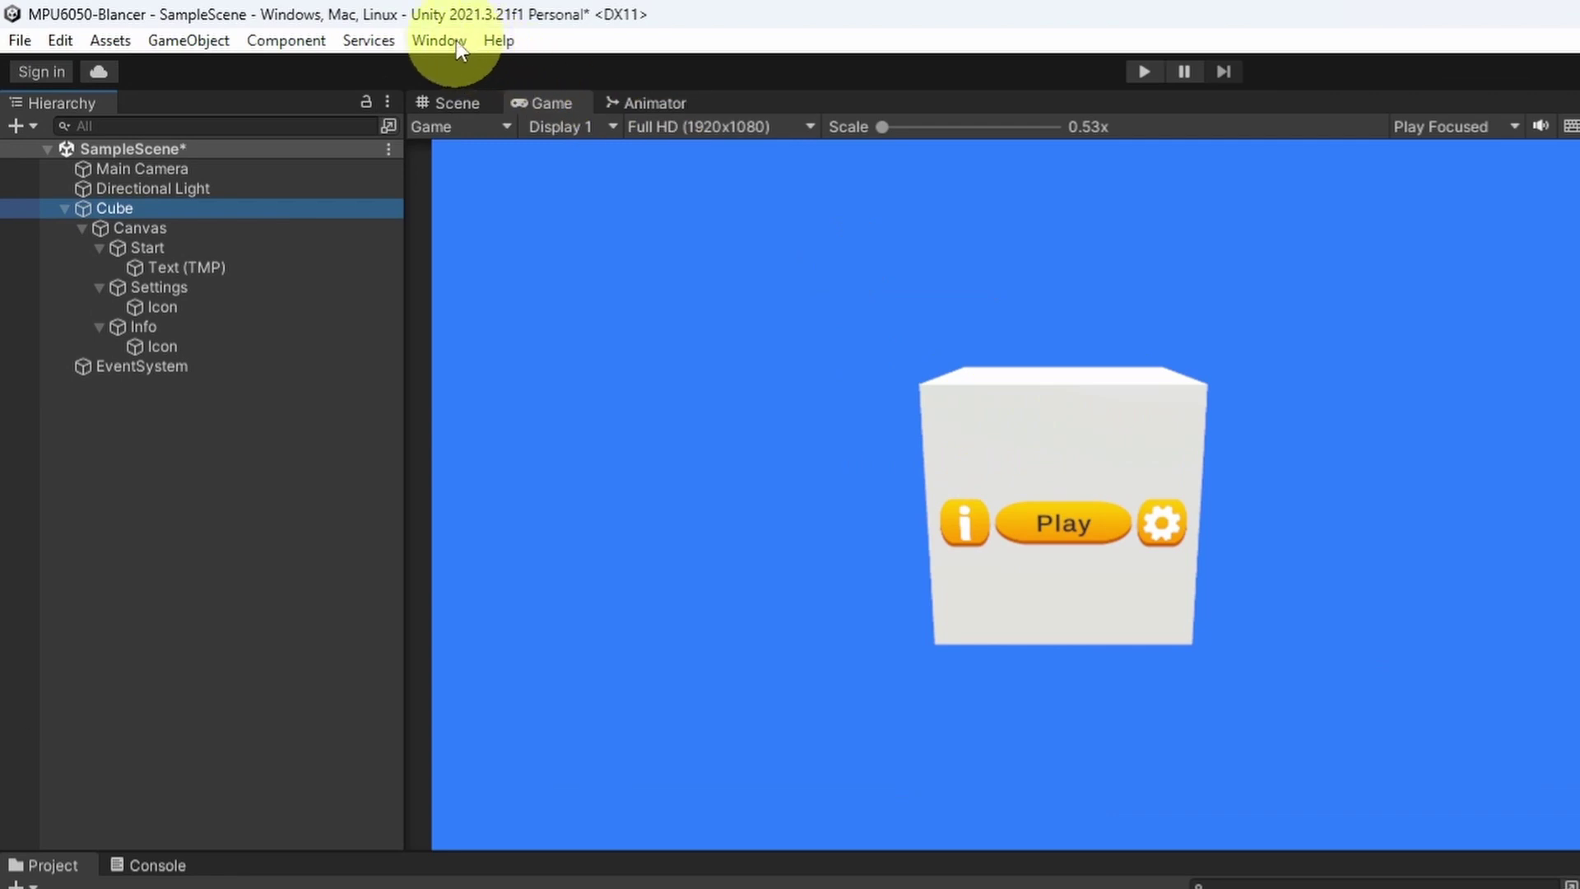
- Open the Animation window for the Cube and create an animation clip saved as start.anim in Assets
{"action": "left_click", "coordinate": [454, 41]}
{"action": "mouse_move", "coordinate": [629, 527]}
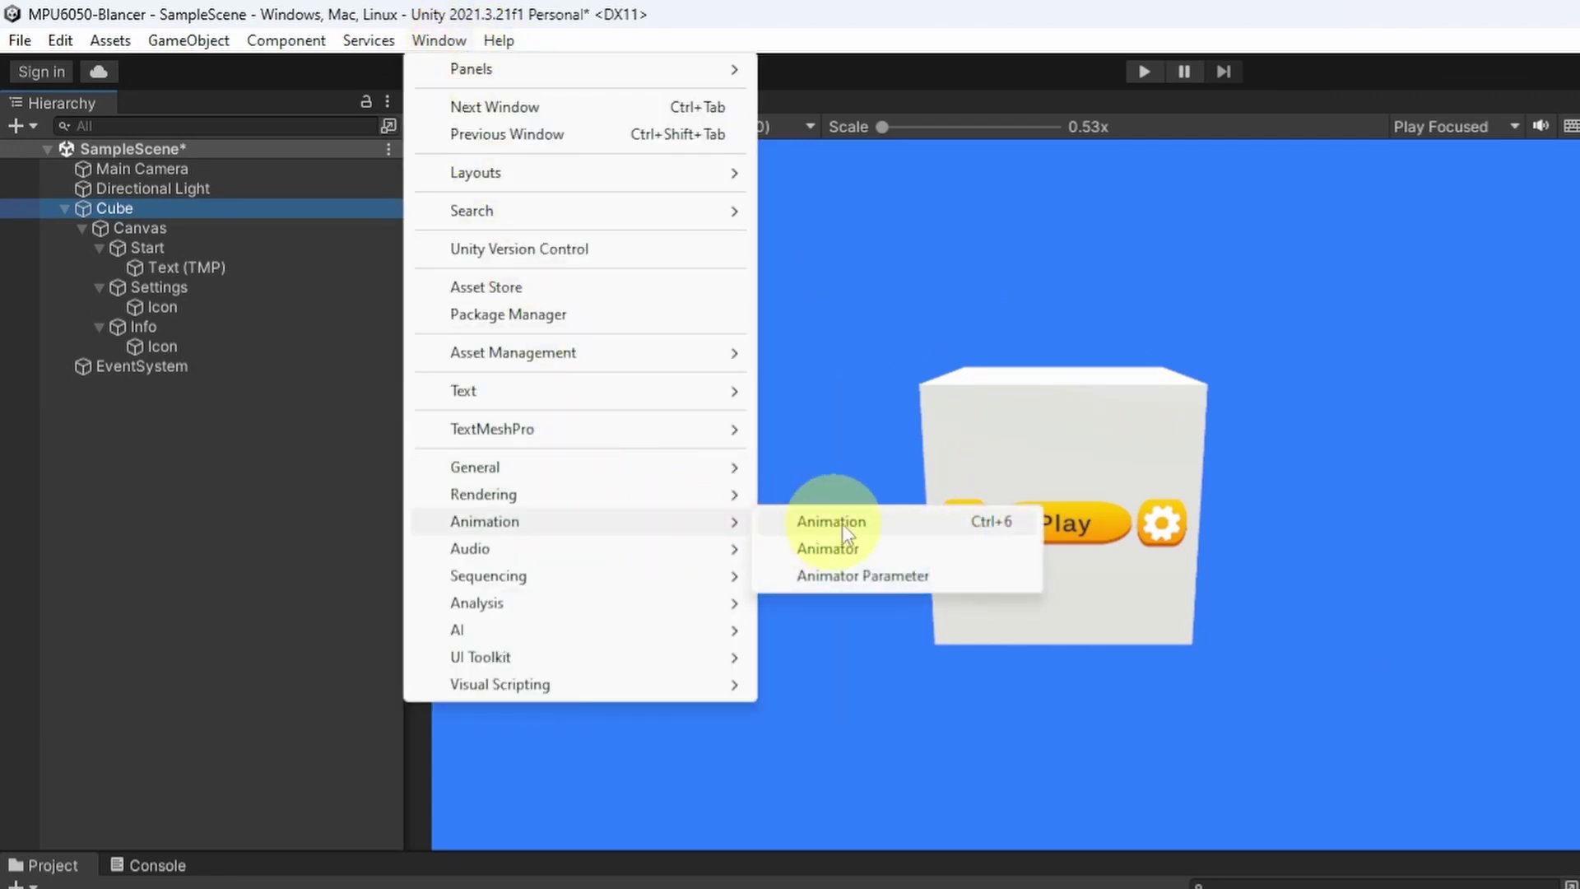
{"action": "left_click", "coordinate": [876, 523]}
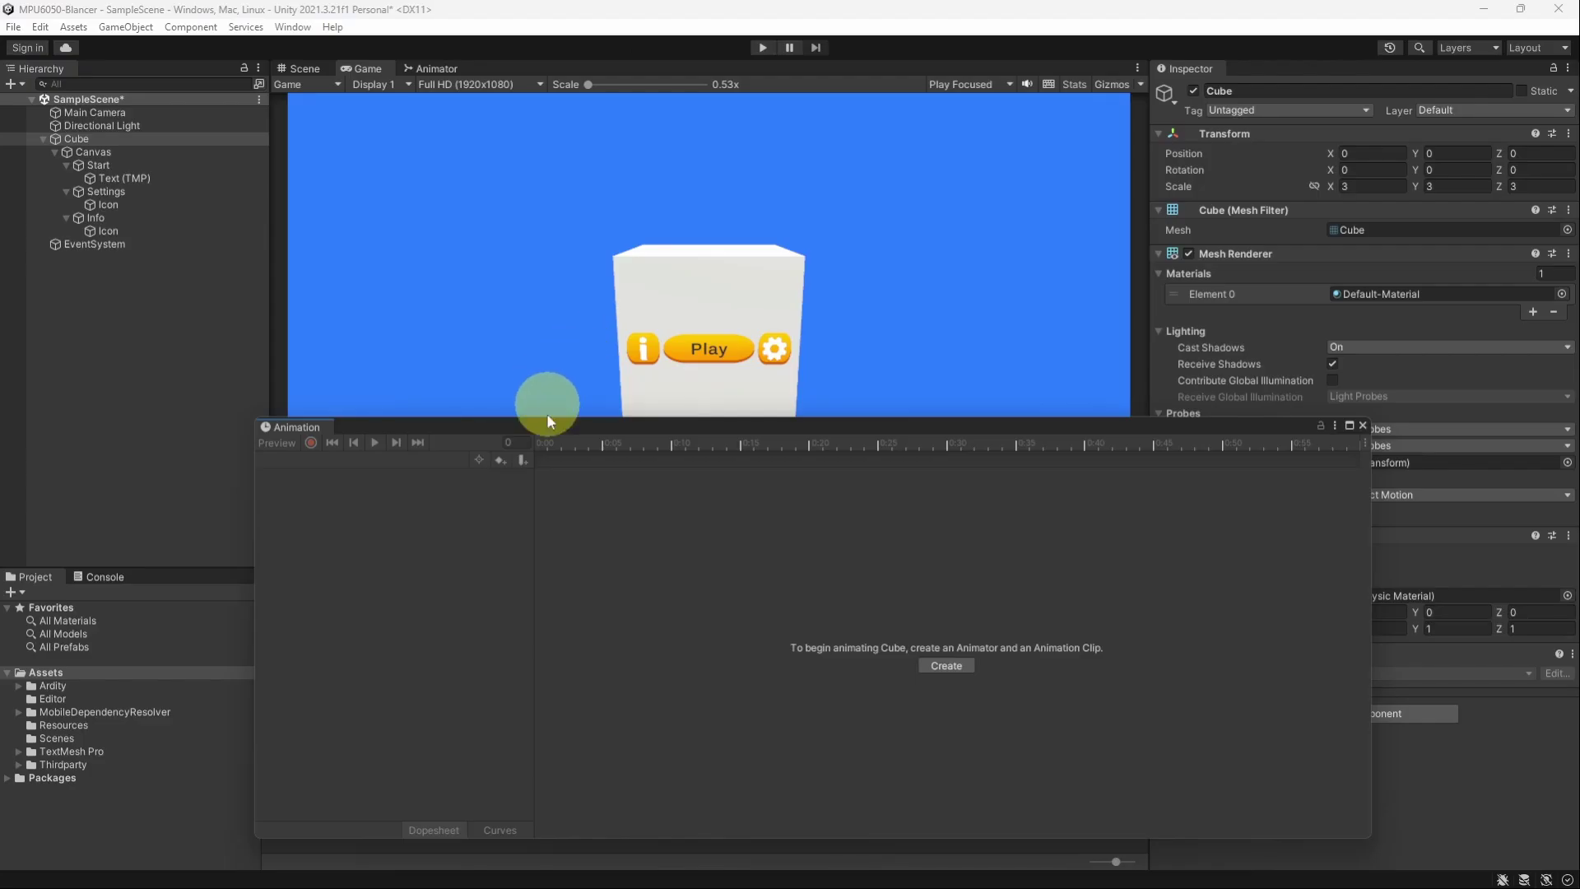
{"action": "left_click", "coordinate": [954, 669]}
{"action": "key", "text": "BackSpace"}
{"action": "type", "text": "st"}
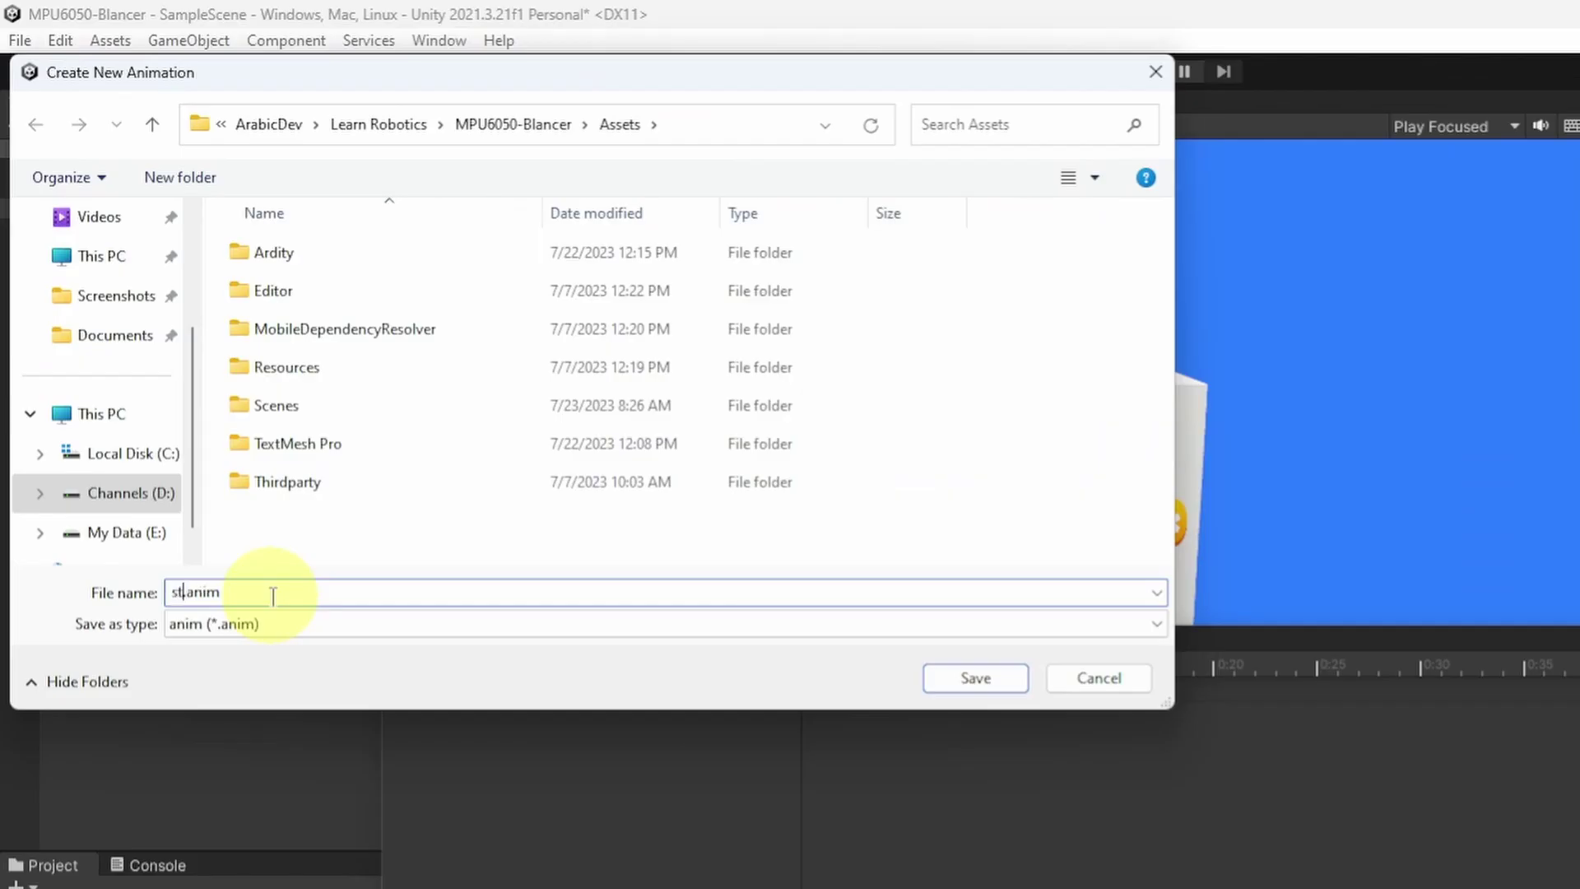
{"action": "type", "text": "art"}
{"action": "left_click", "coordinate": [975, 677]}
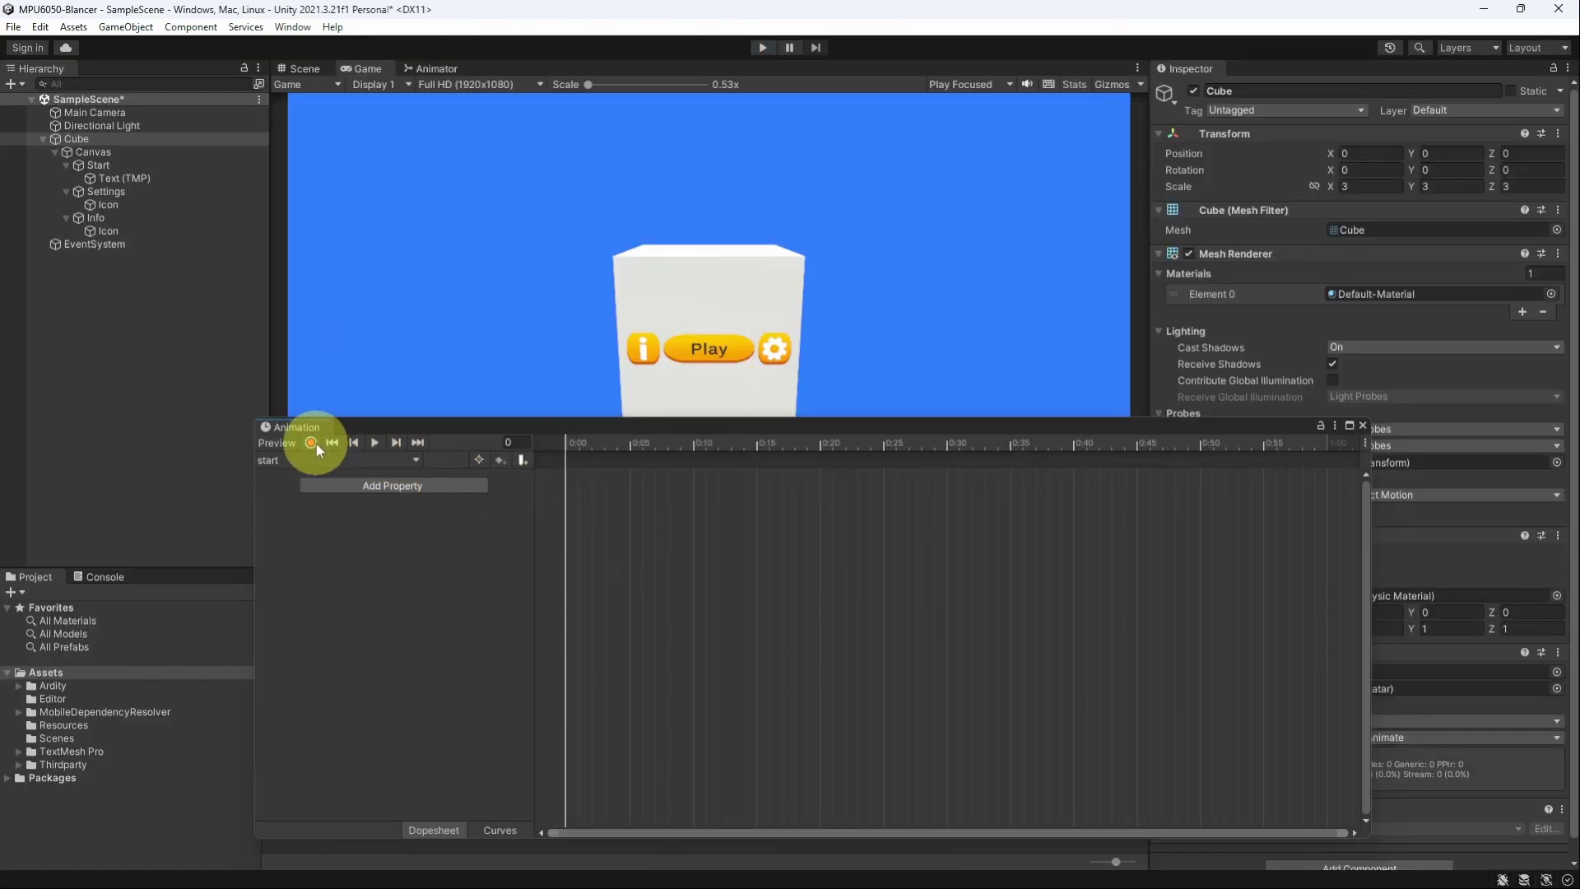
- Record a rotation keyframe for the Cube at frame 0 of the start clip with Y rotation 0
{"action": "left_click", "coordinate": [313, 443]}
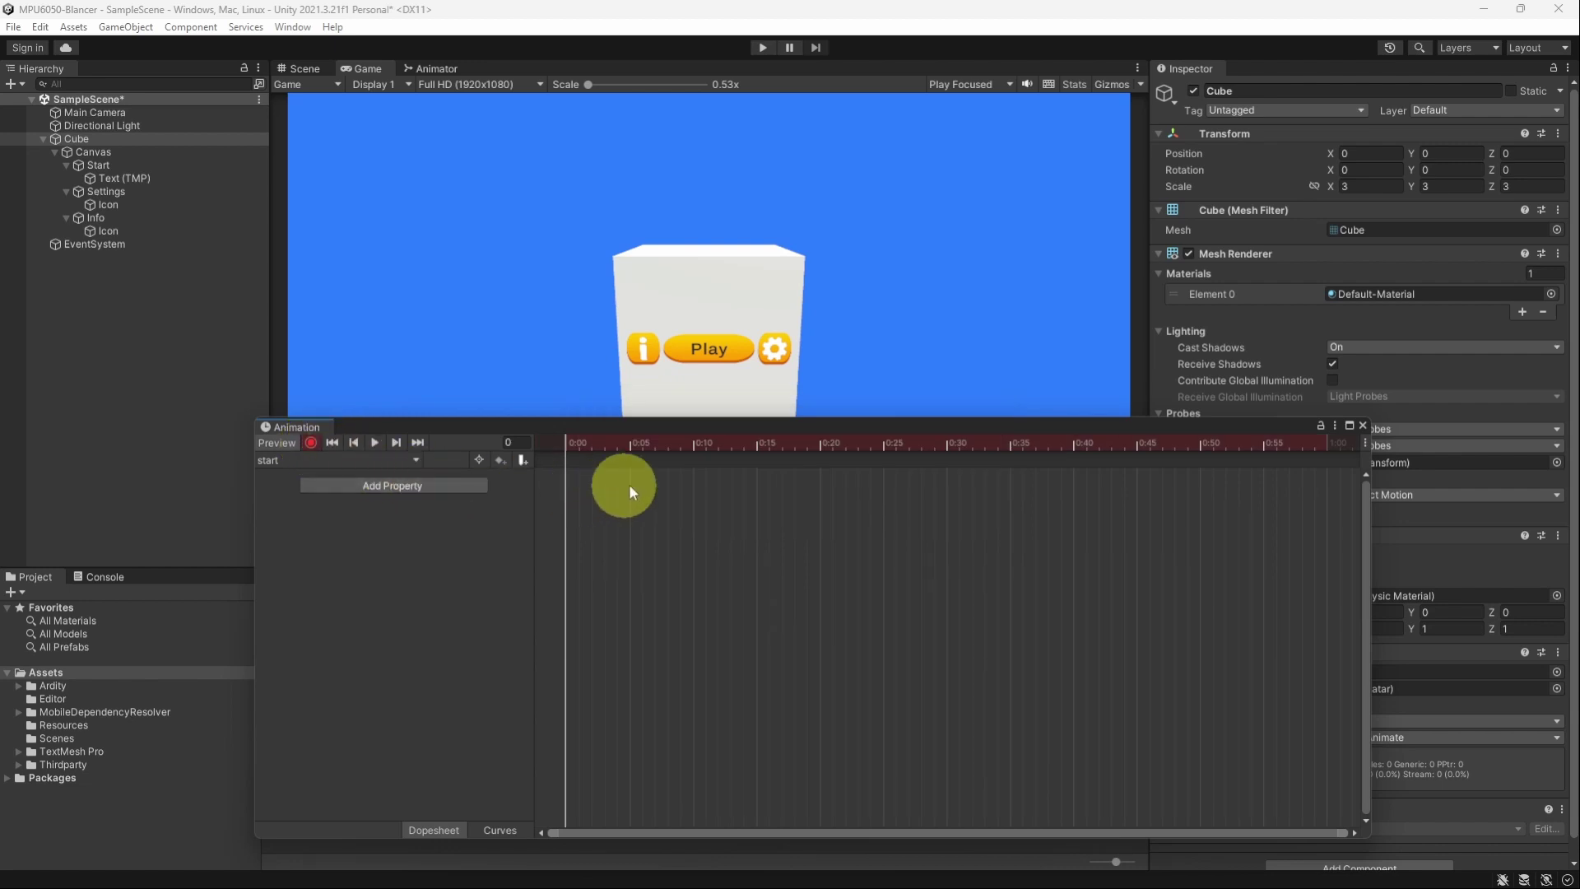
{"action": "left_click_drag", "start_coordinate": [1415, 170], "coordinate": [1401, 166]}
{"action": "left_click", "coordinate": [1460, 168]}
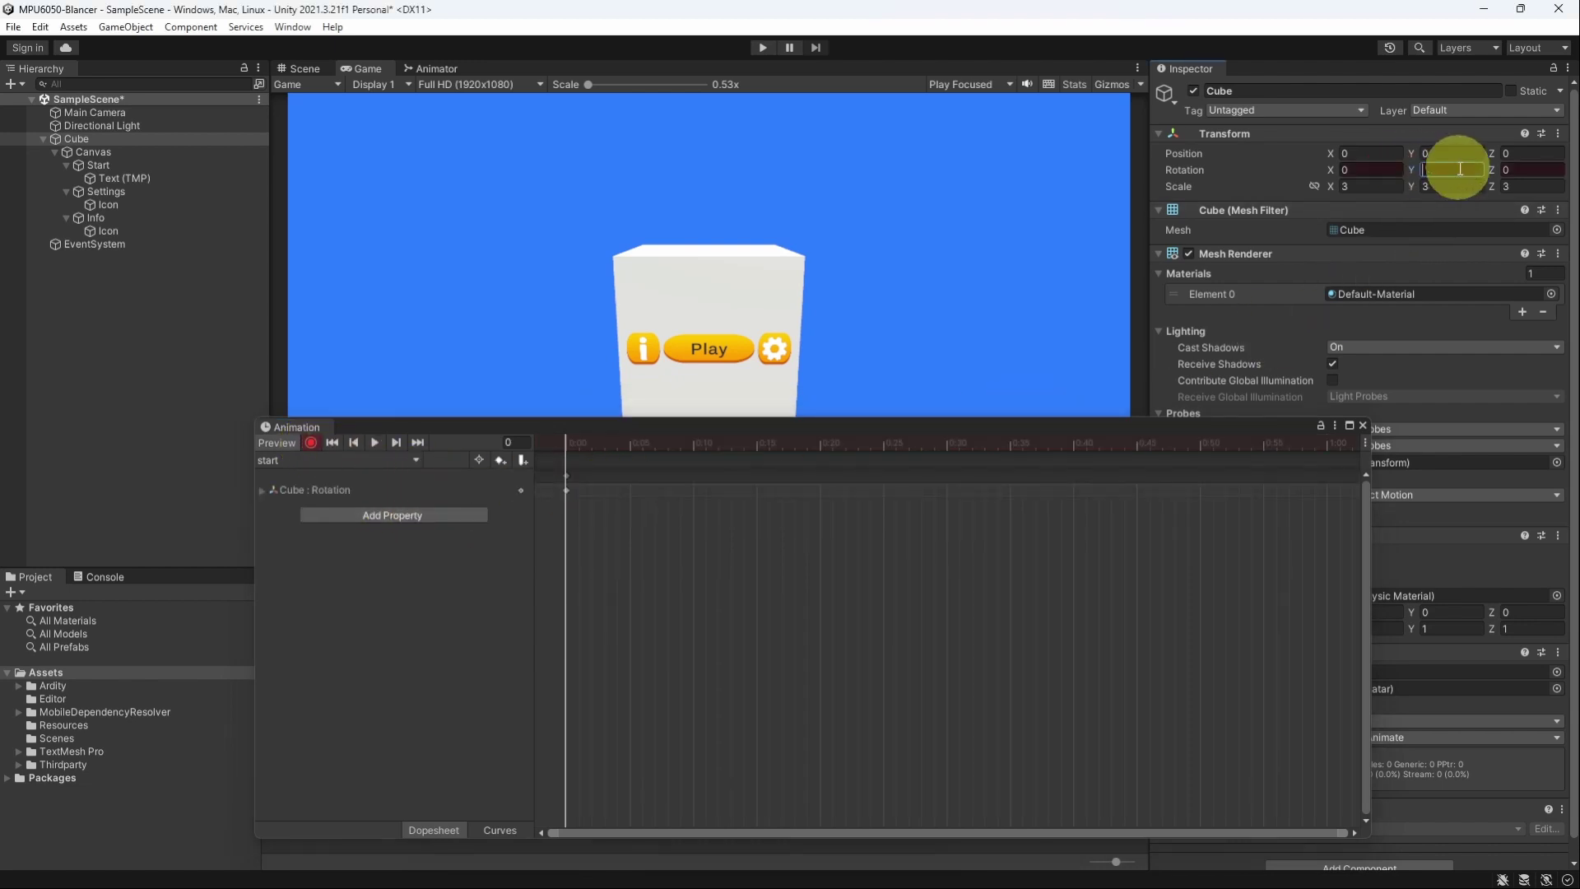
{"action": "type", "text": "0"}
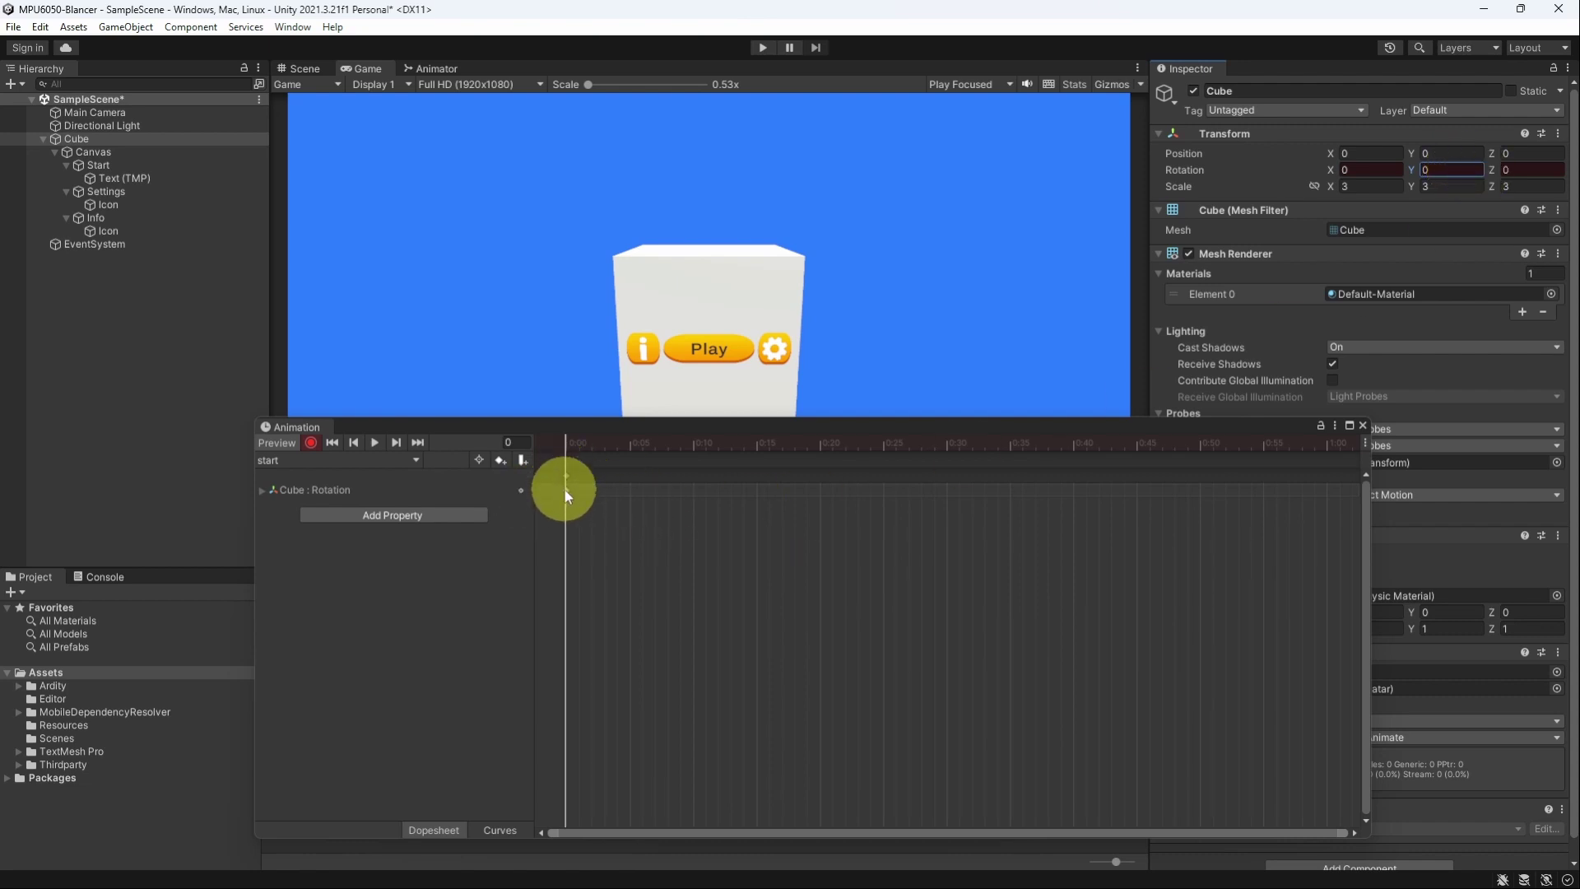
- Create a second animation clip for the Cube, saved as settings.anim
{"action": "left_click", "coordinate": [357, 465]}
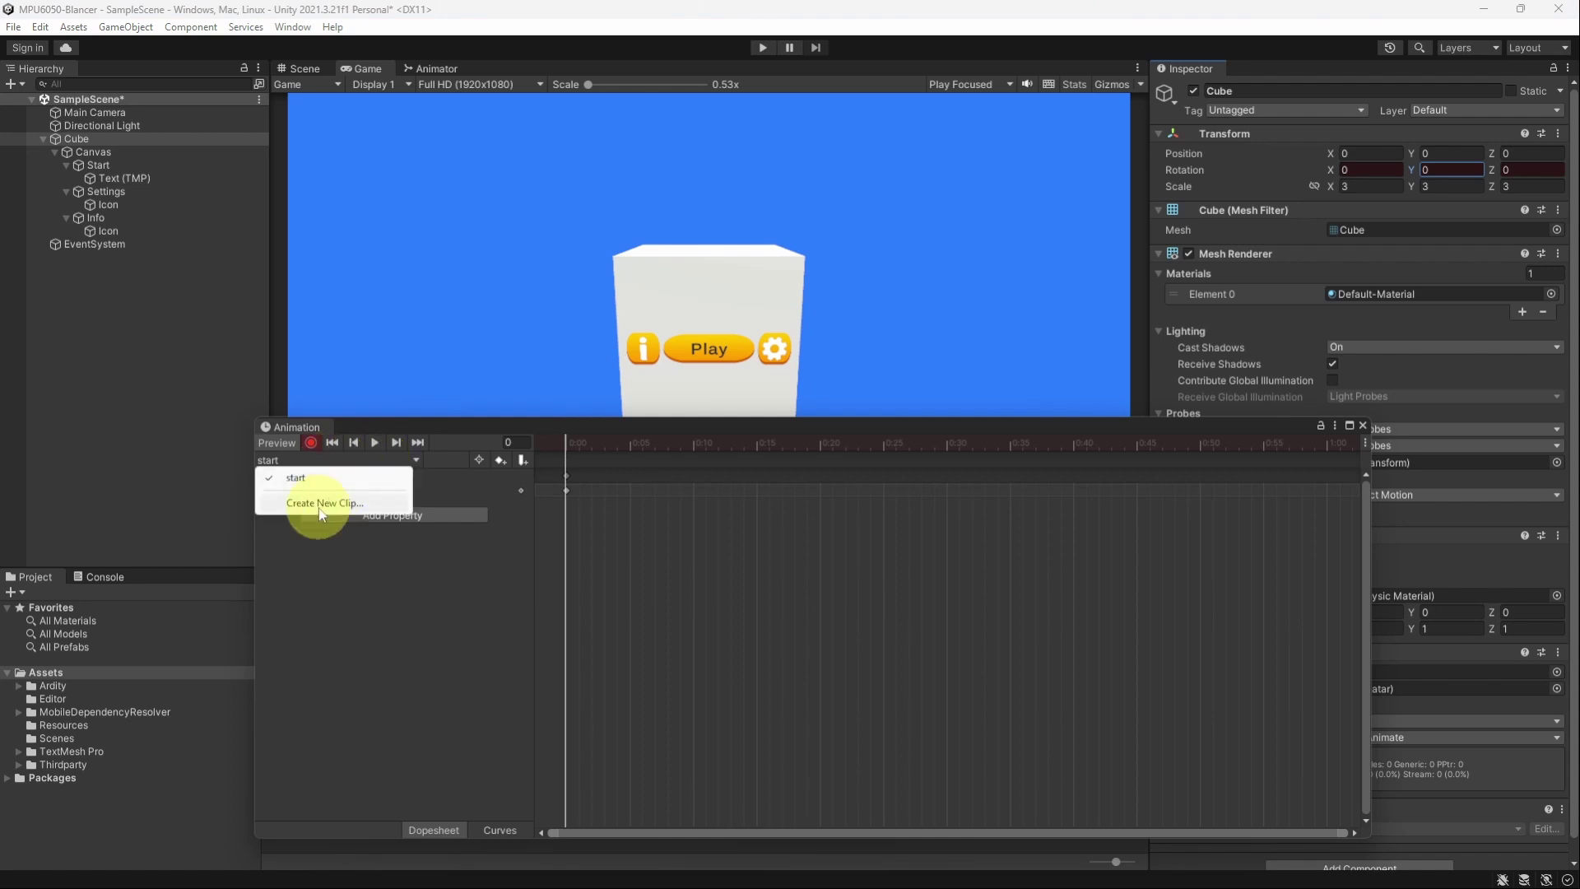
{"action": "left_click", "coordinate": [349, 501]}
{"action": "type", "text": "setti"}
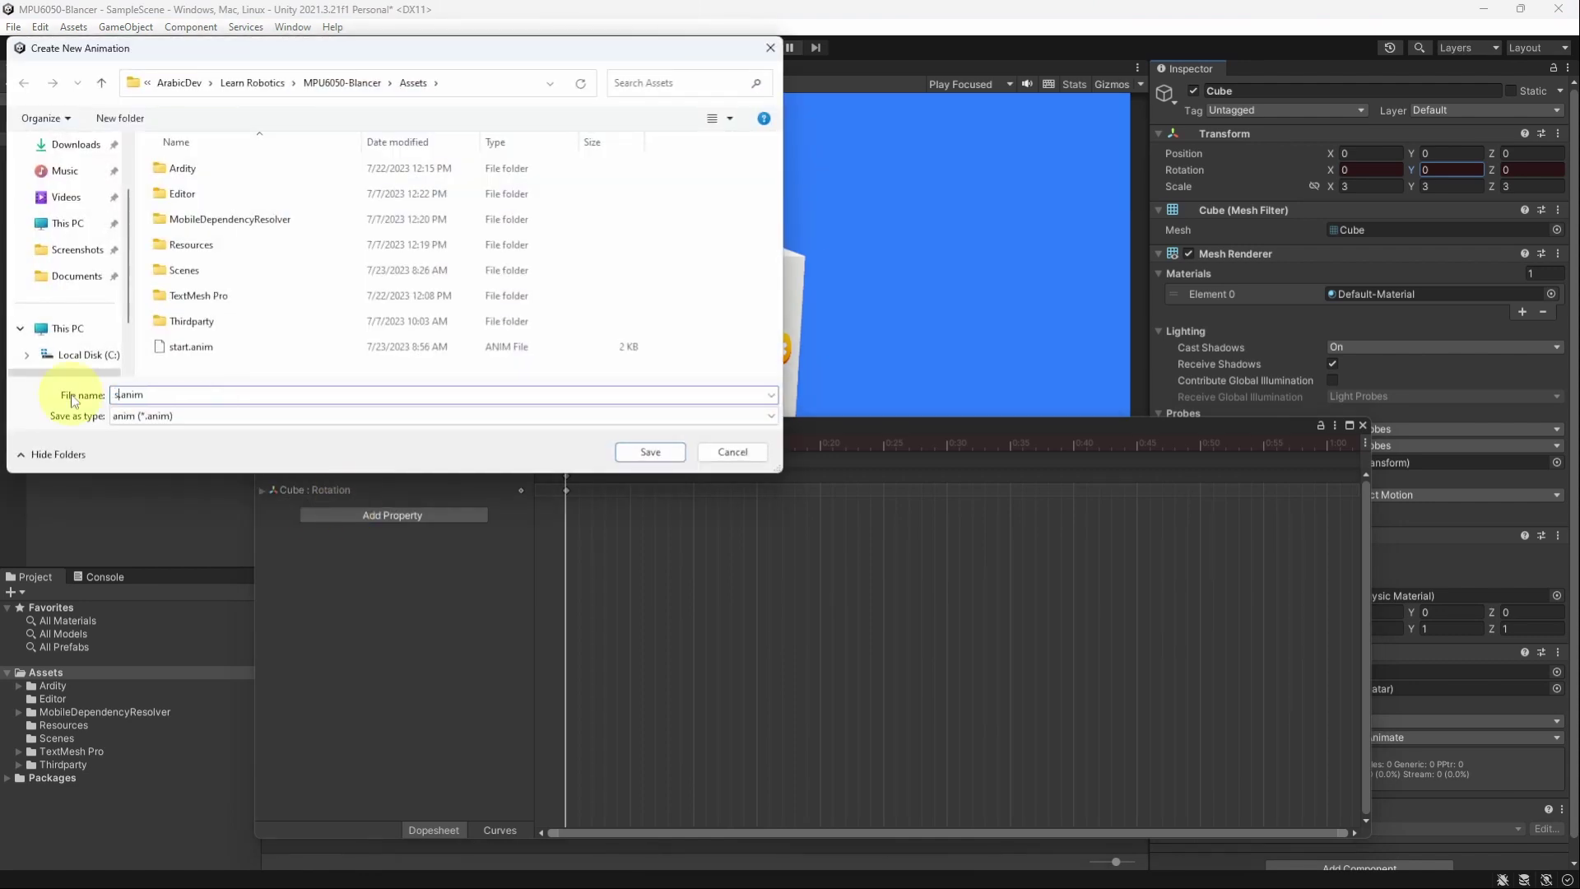
{"action": "type", "text": "ngs"}
{"action": "left_click", "coordinate": [628, 450]}
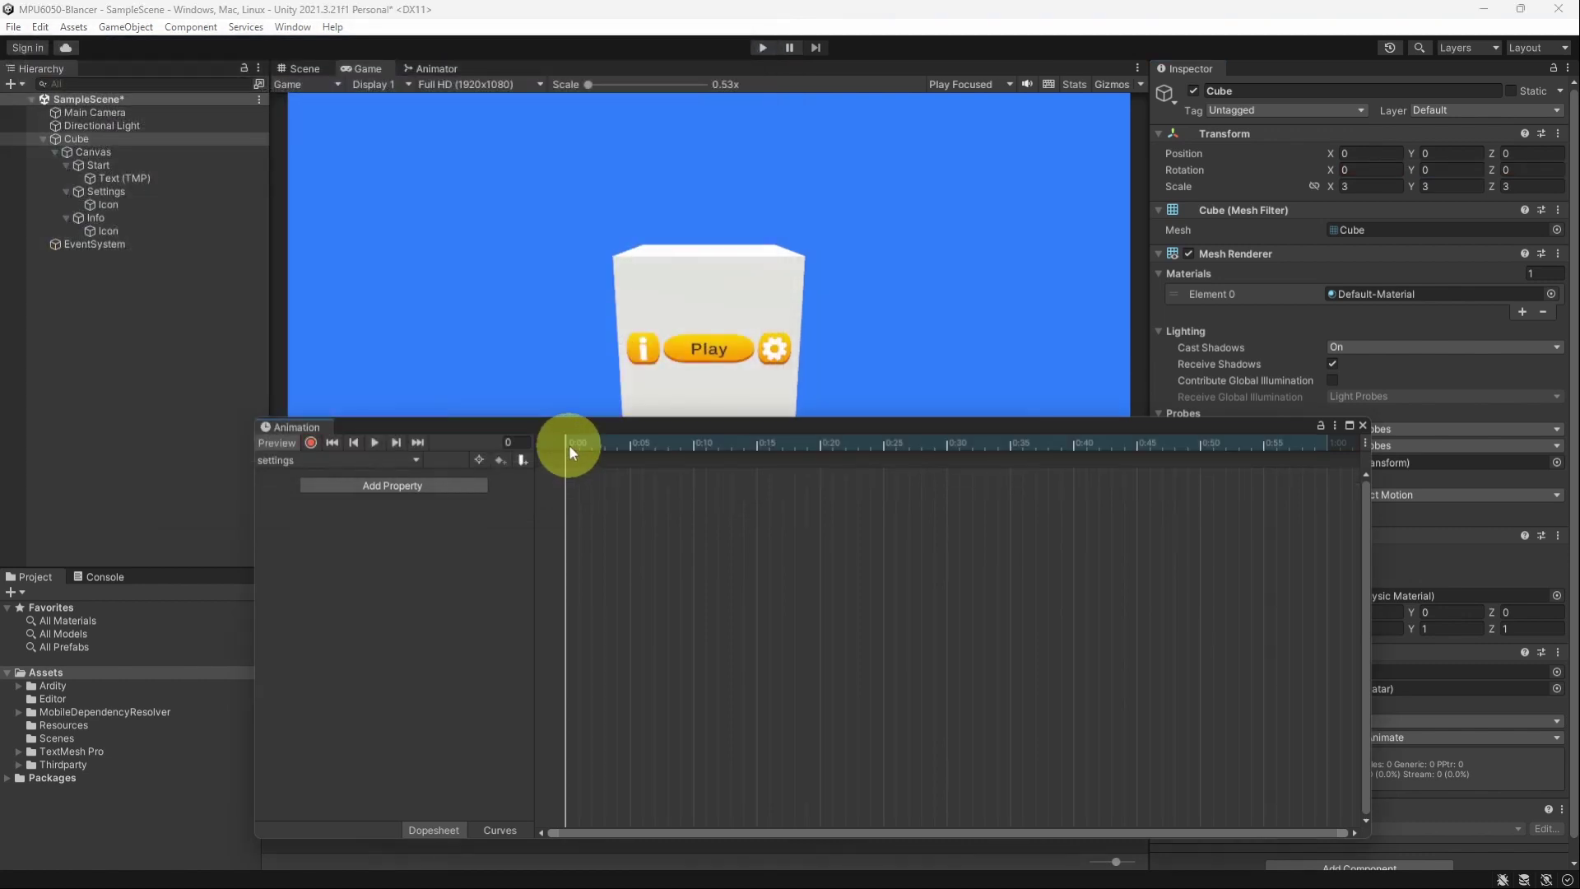
- Record a rotation keyframe for the Cube at frame 0 of the settings clip with Y rotation 90
{"action": "left_click", "coordinate": [1455, 170]}
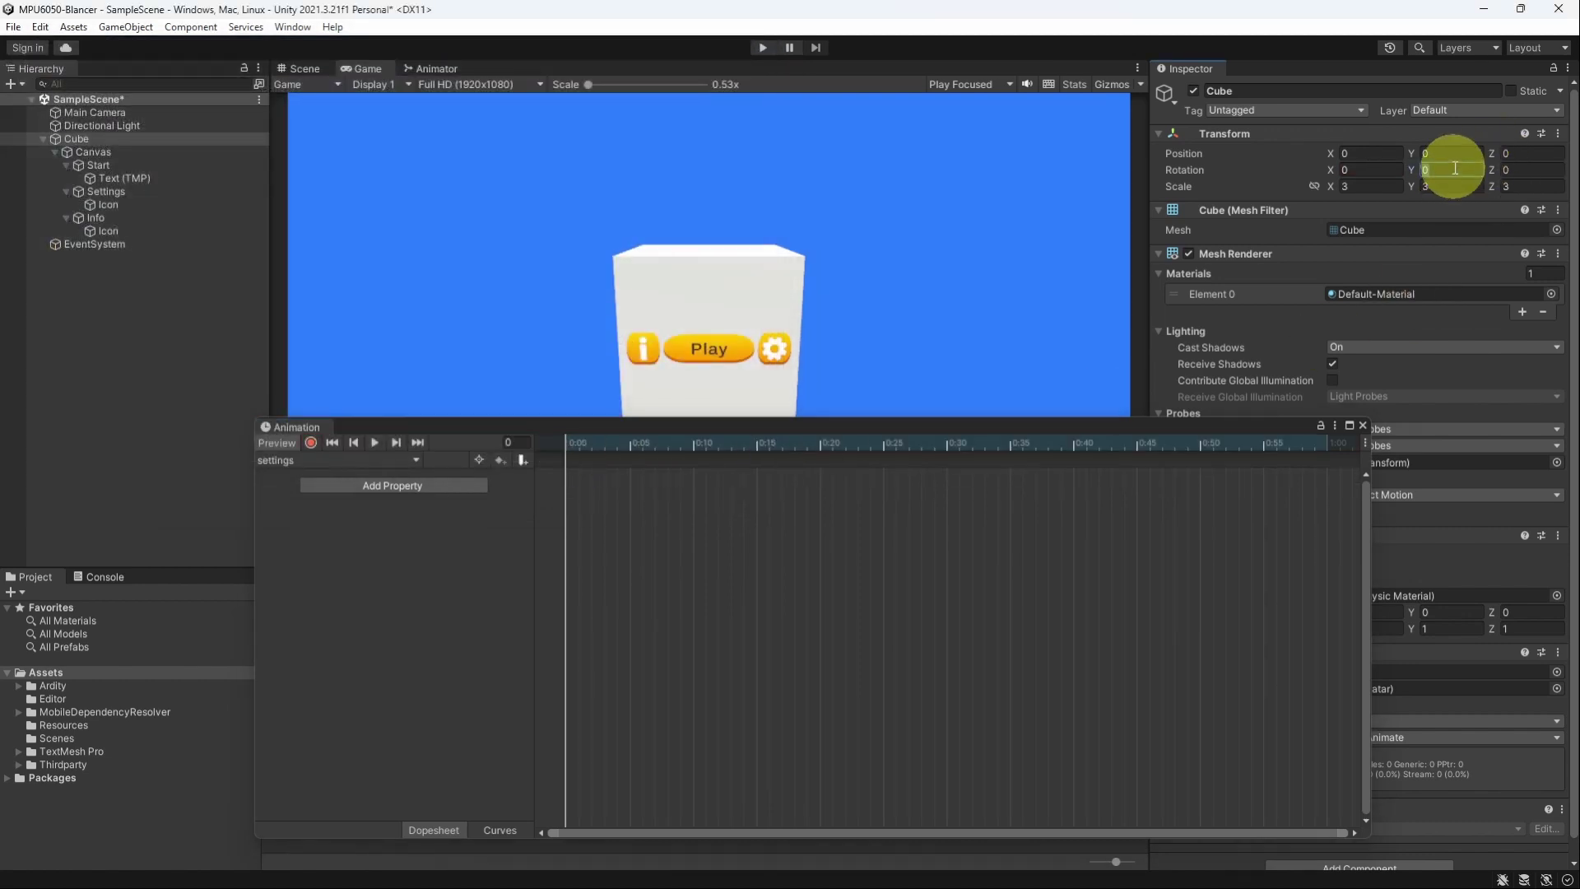
{"action": "type", "text": "90"}
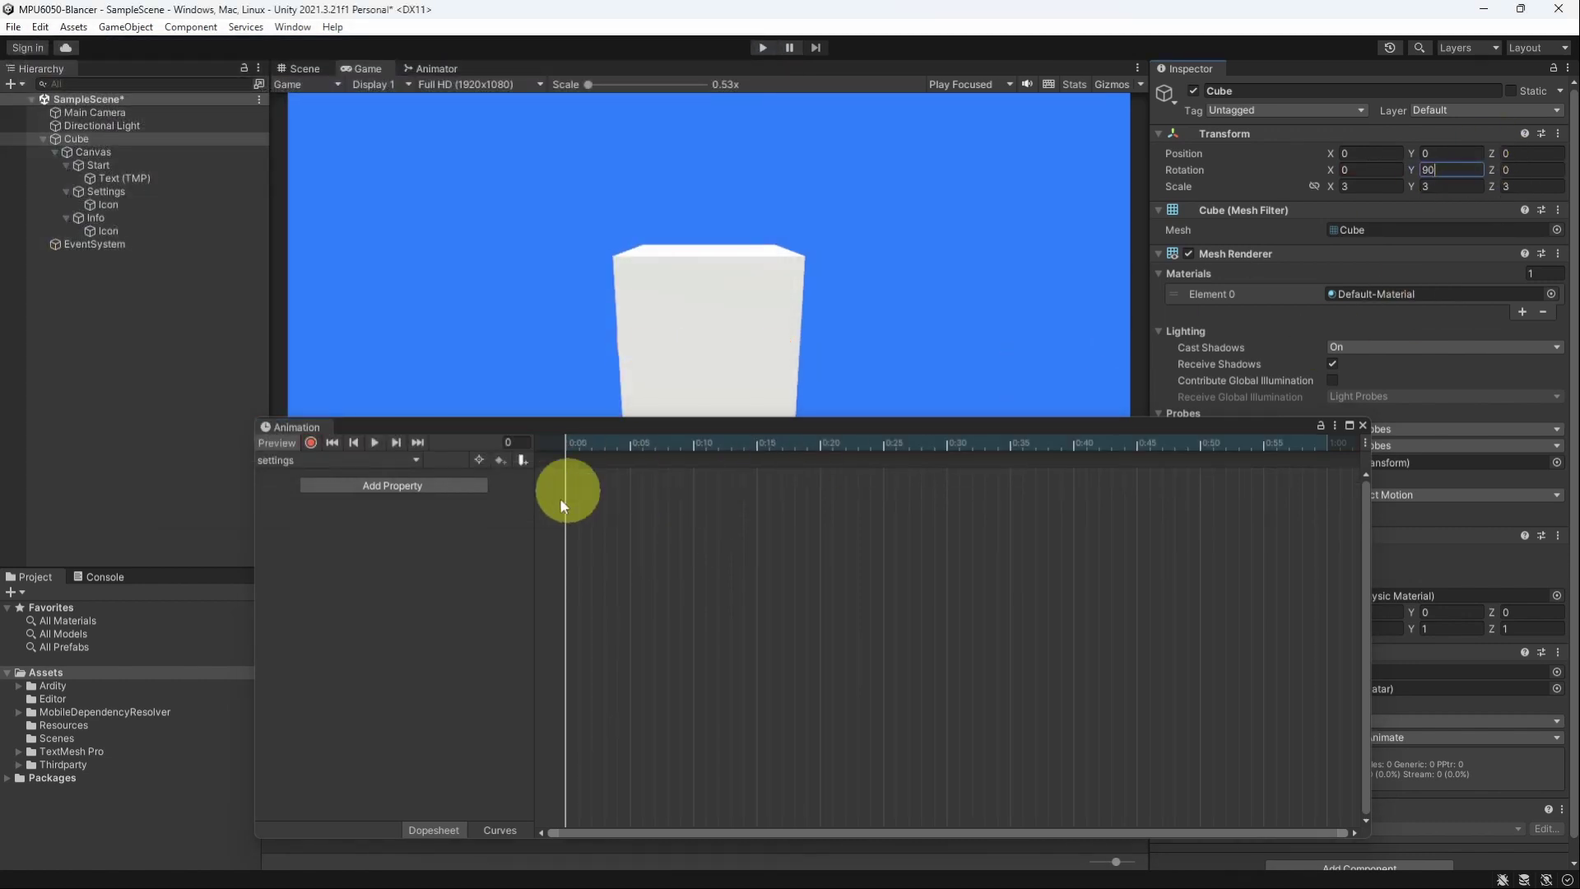
{"action": "left_click", "coordinate": [311, 444]}
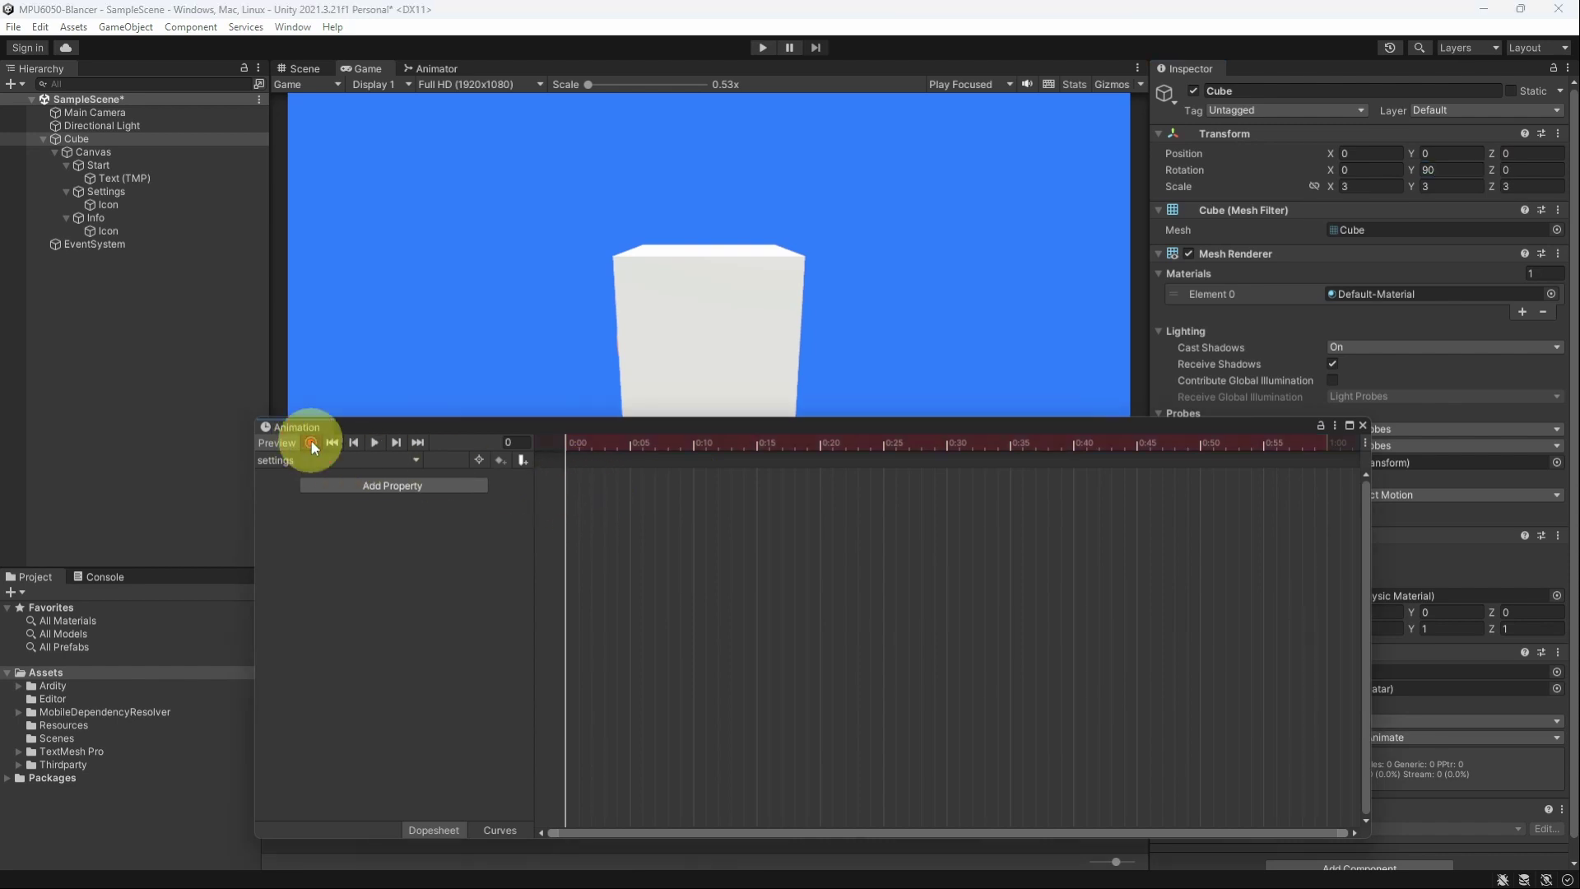
{"action": "left_click_drag", "start_coordinate": [1414, 174], "coordinate": [1410, 171]}
{"action": "left_click", "coordinate": [1439, 169]}
{"action": "type", "text": "9"}
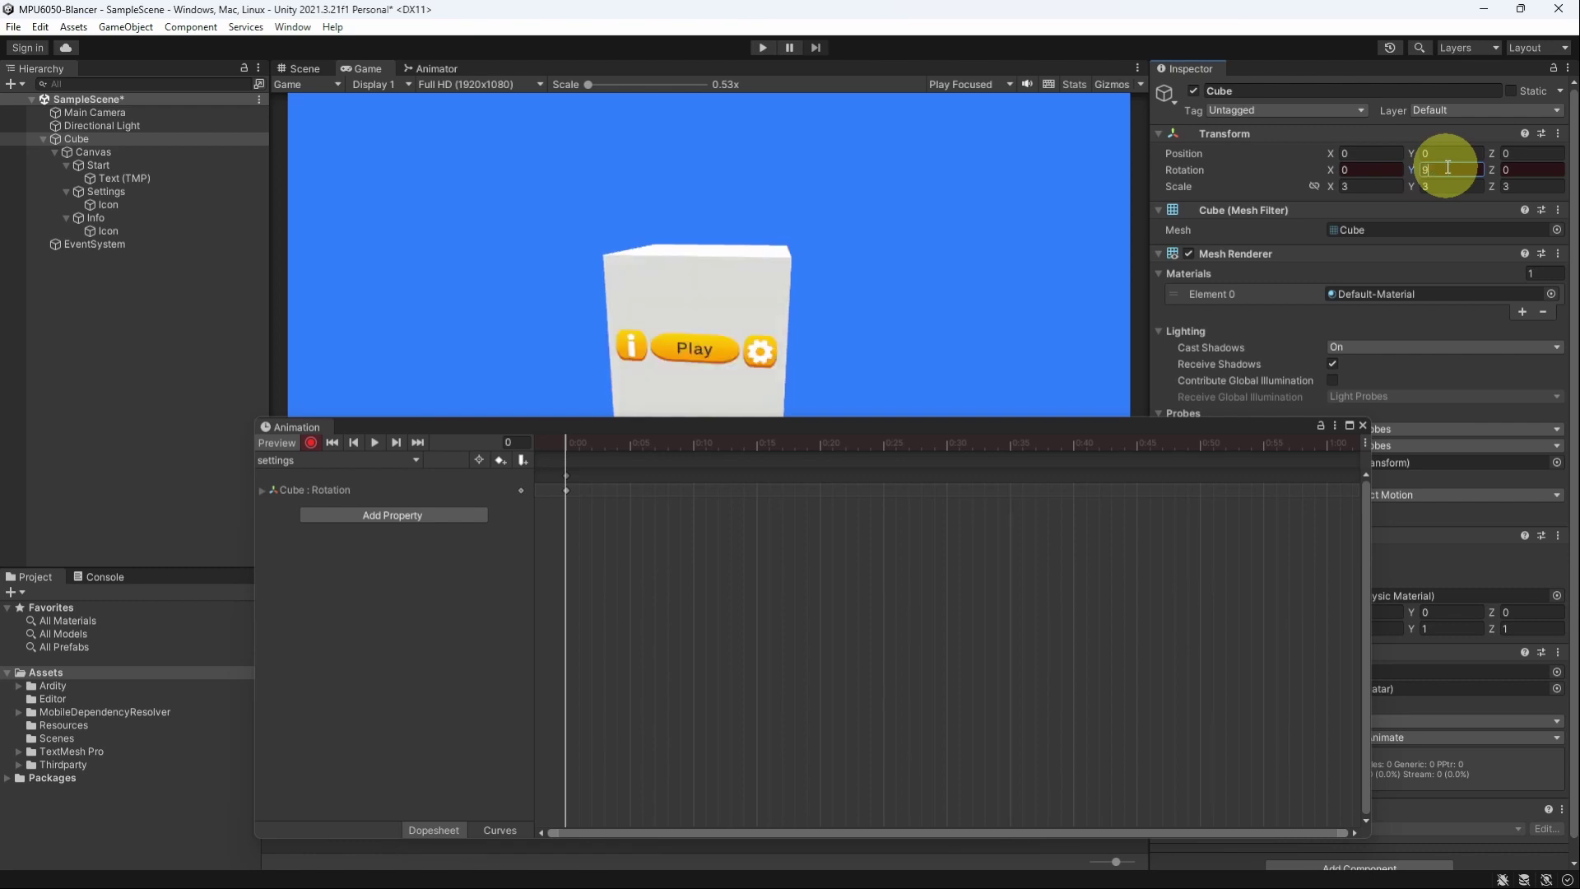
{"action": "type", "text": "0"}
- Create a third animation clip for the Cube, saved as info.anim
{"action": "left_click", "coordinate": [395, 460]}
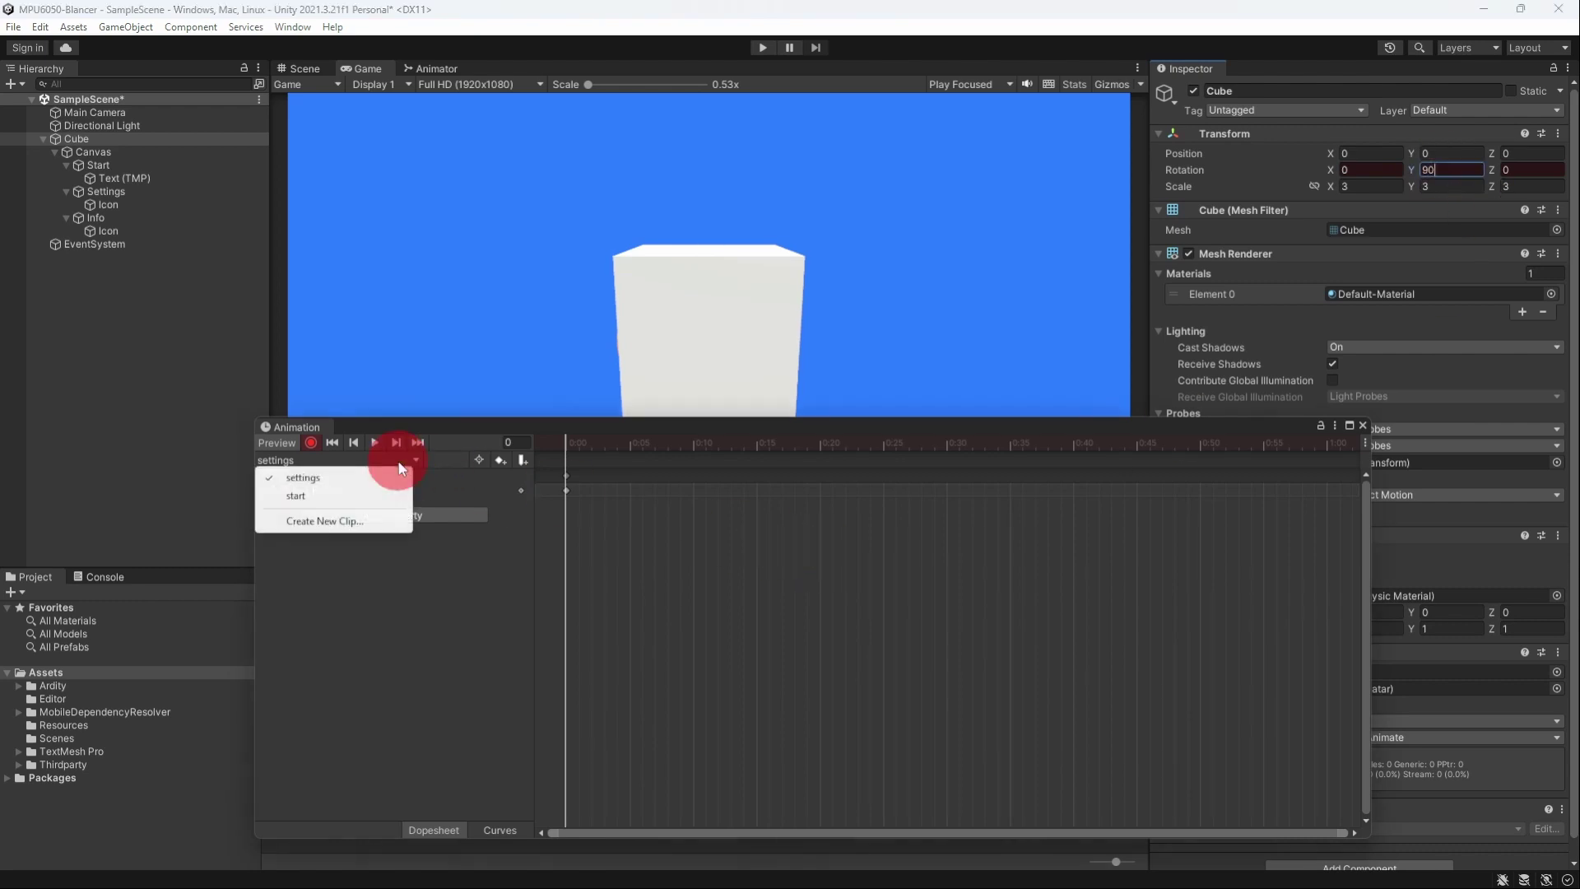
{"action": "left_click", "coordinate": [380, 525]}
{"action": "type", "text": "info"}
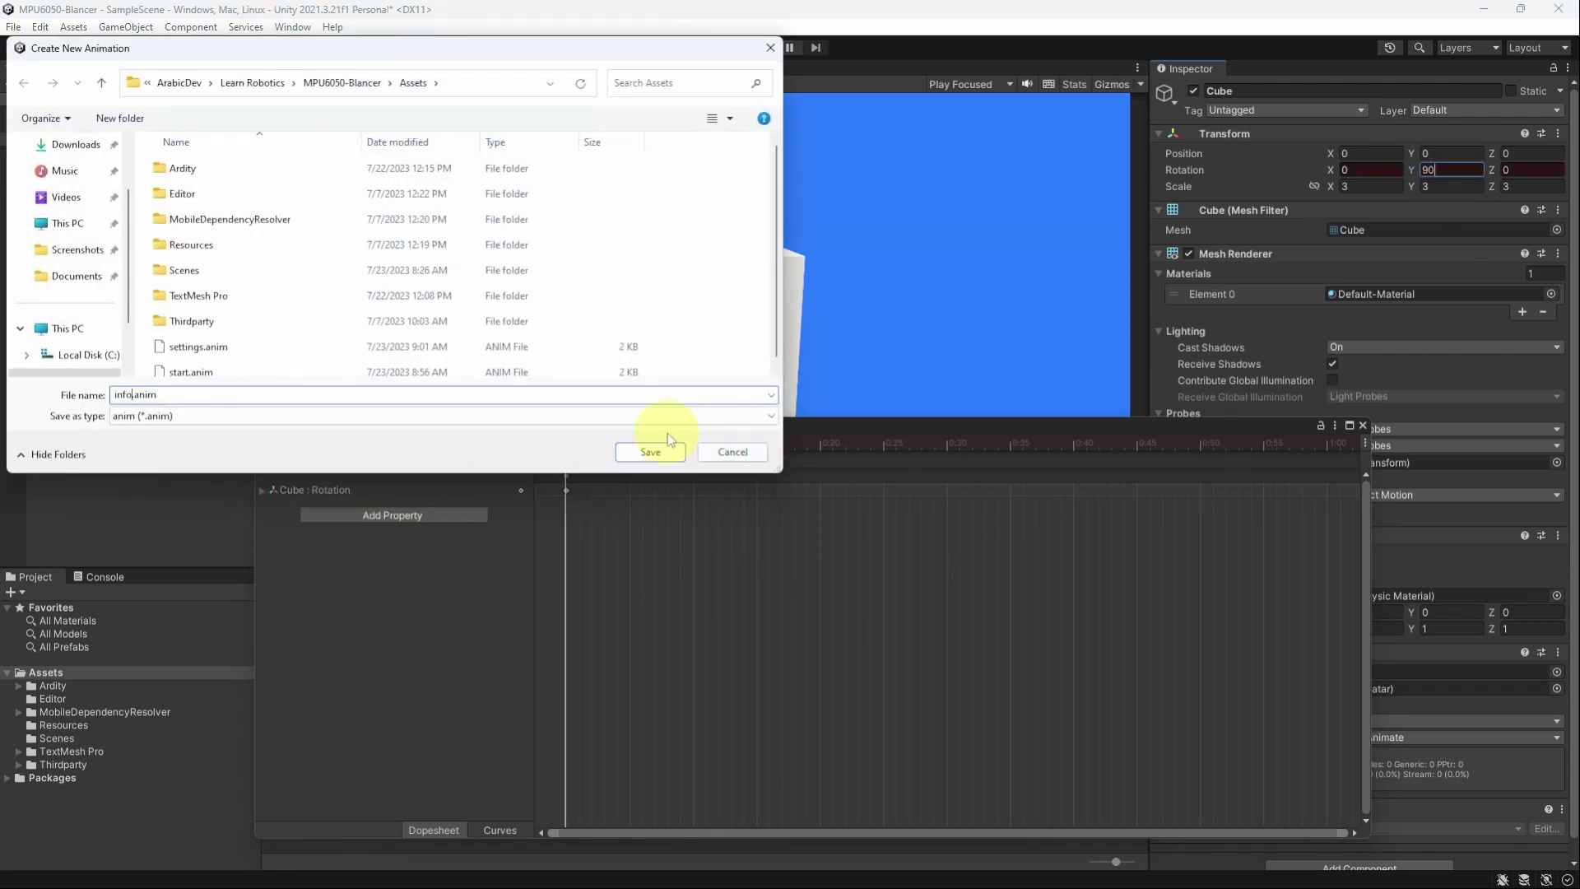
{"action": "left_click", "coordinate": [650, 452]}
{"action": "left_click_drag", "start_coordinate": [656, 448], "coordinate": [563, 459]}
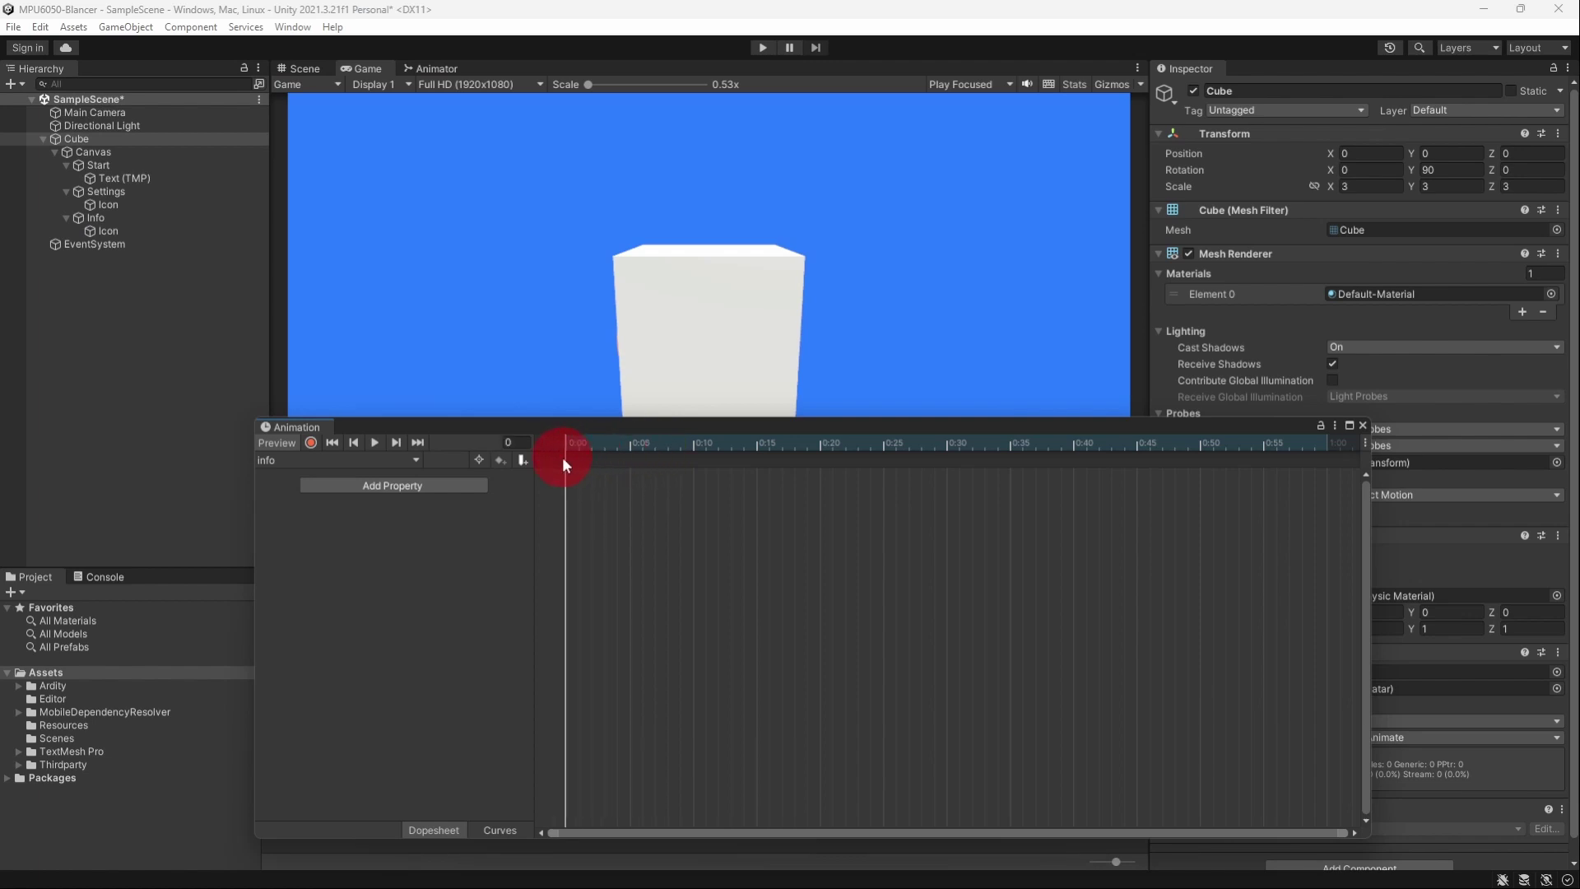
- Record a rotation keyframe for the Cube at frame 0 of the info clip with Y rotation -90, and close the Animation window
{"action": "left_click", "coordinate": [311, 442]}
{"action": "left_click", "coordinate": [1441, 169]}
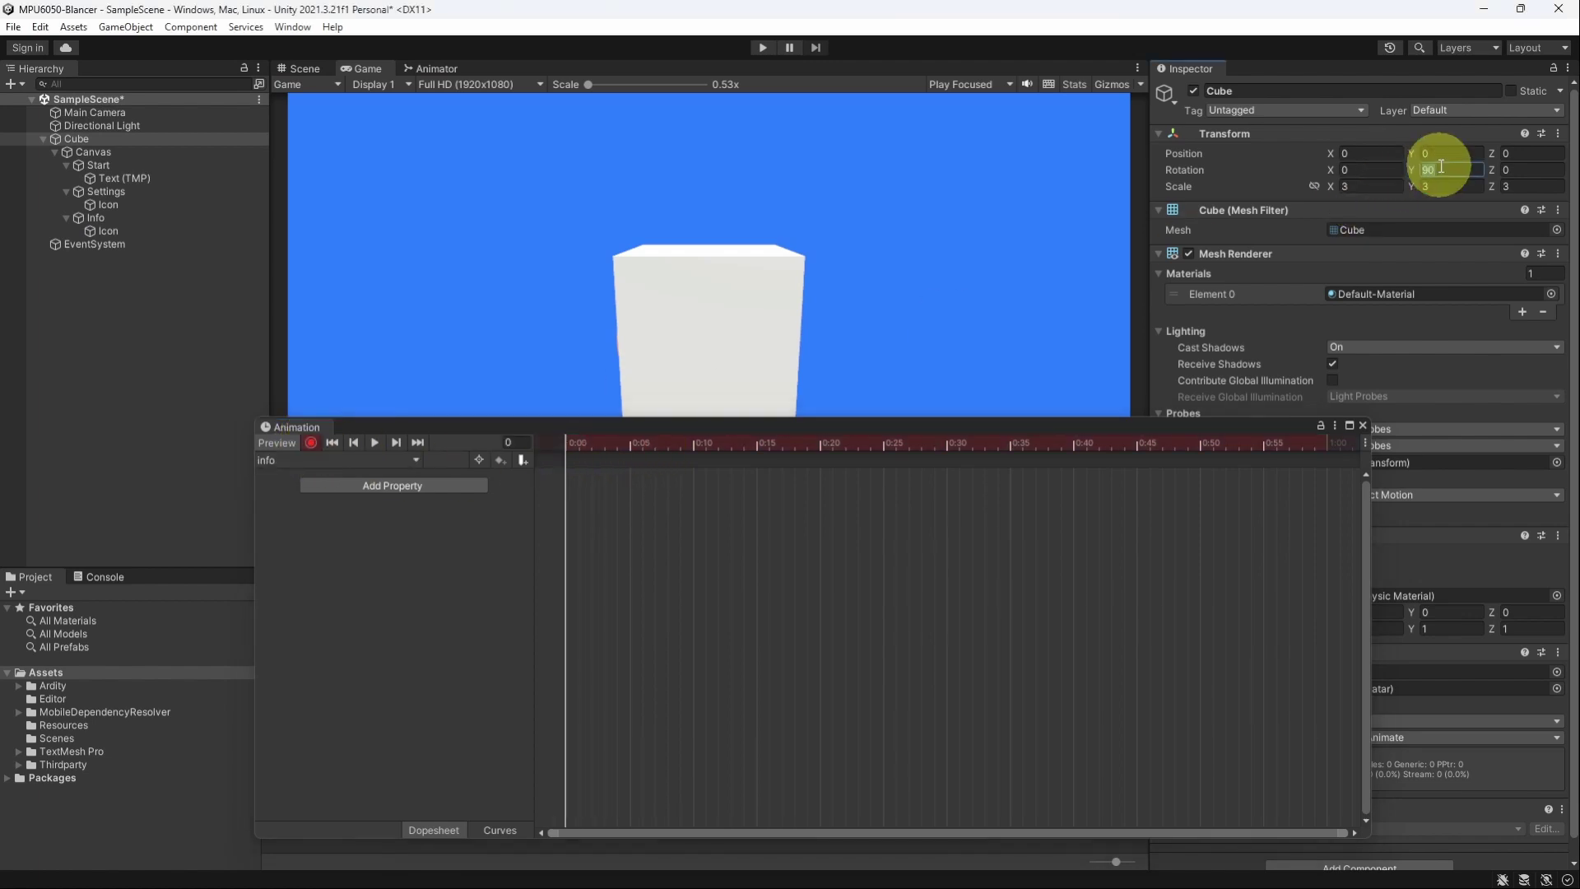
{"action": "type", "text": "-90"}
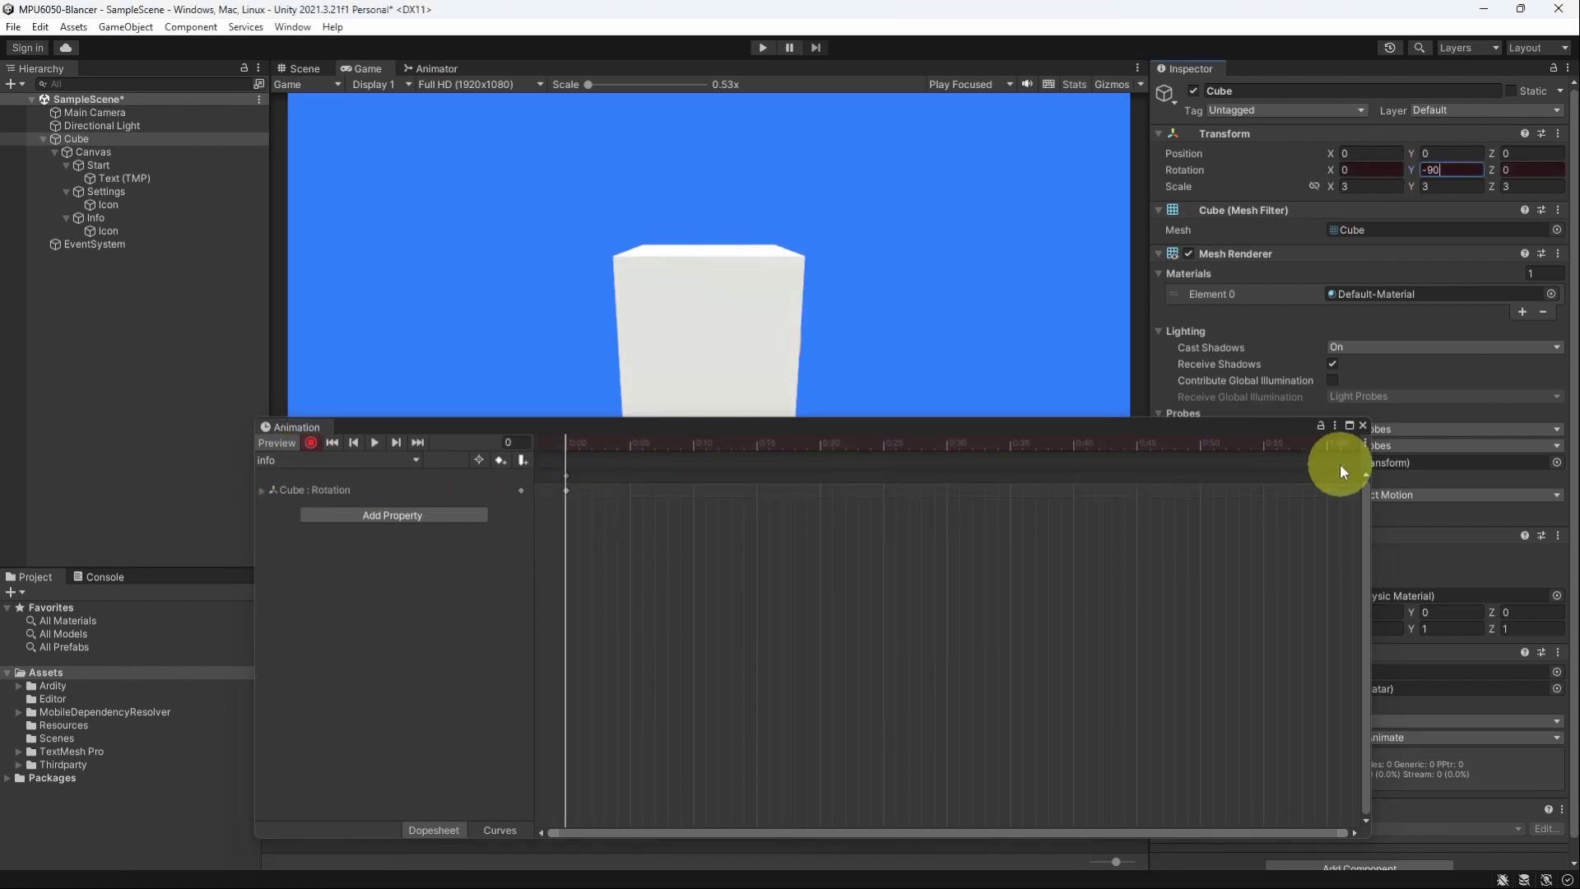
{"action": "left_click", "coordinate": [1363, 427]}
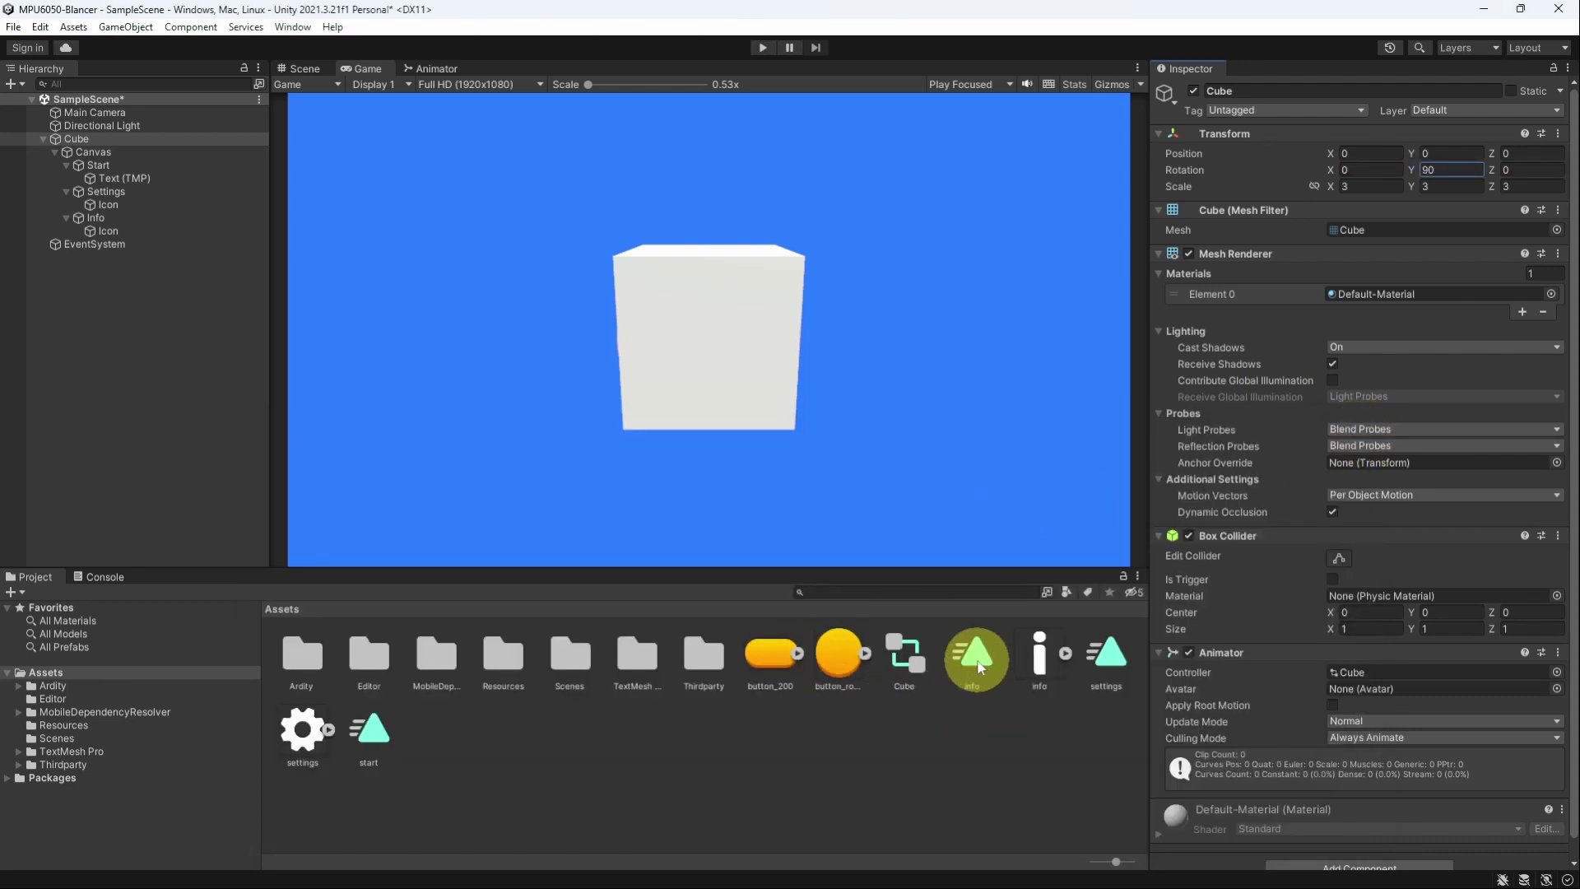
- Open the Cube animator controller and move the start state clear of the Any State node
{"action": "left_click", "coordinate": [909, 656]}
{"action": "double_click", "coordinate": [906, 656]}
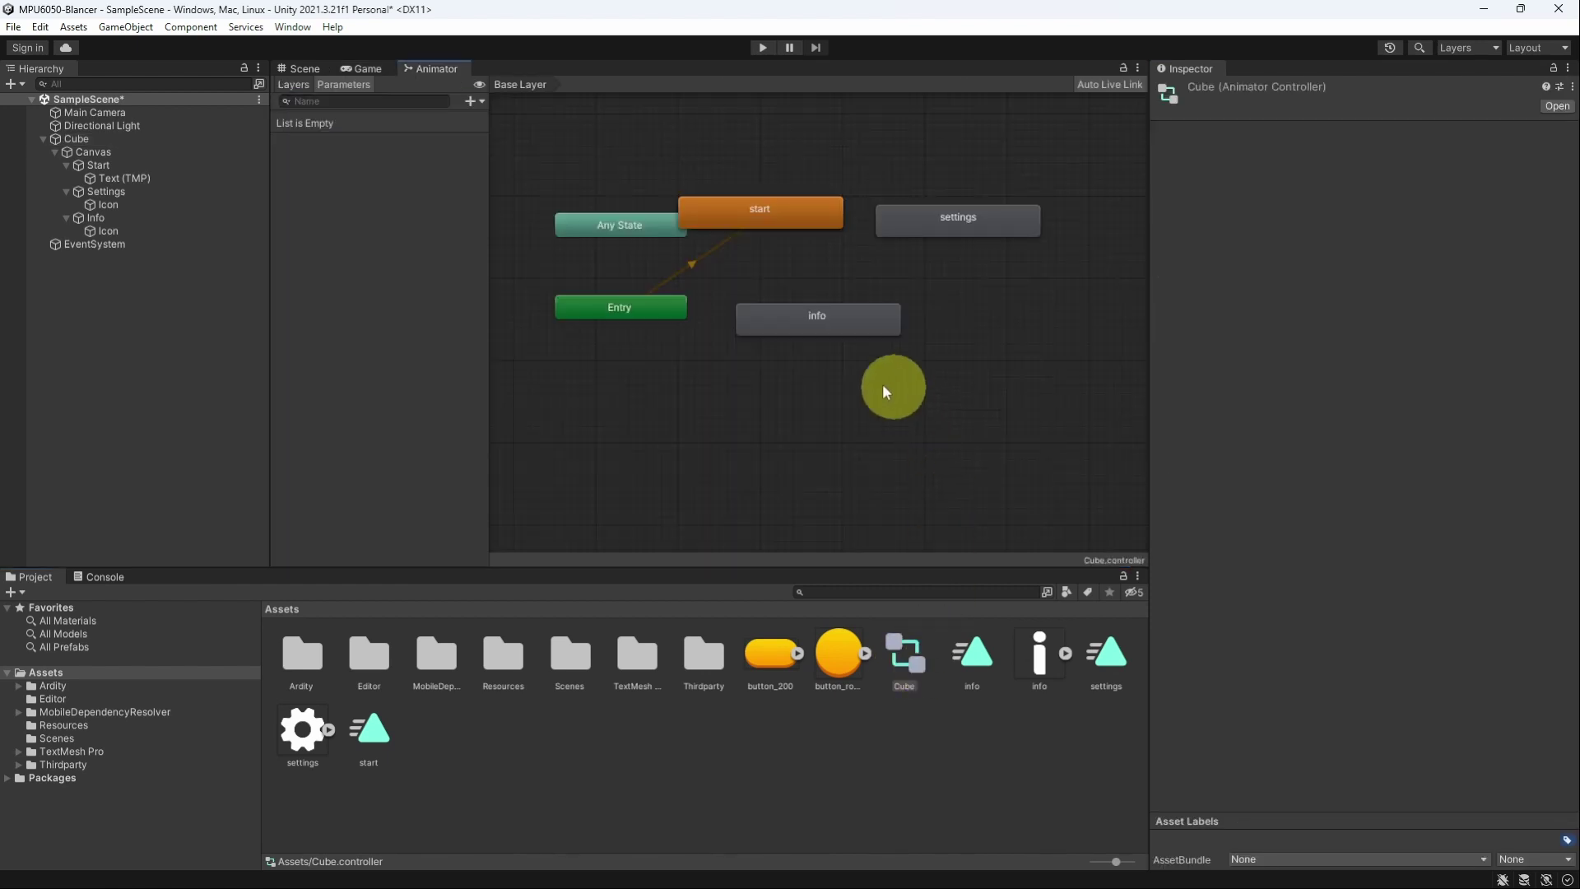
{"action": "left_click", "coordinate": [792, 215]}
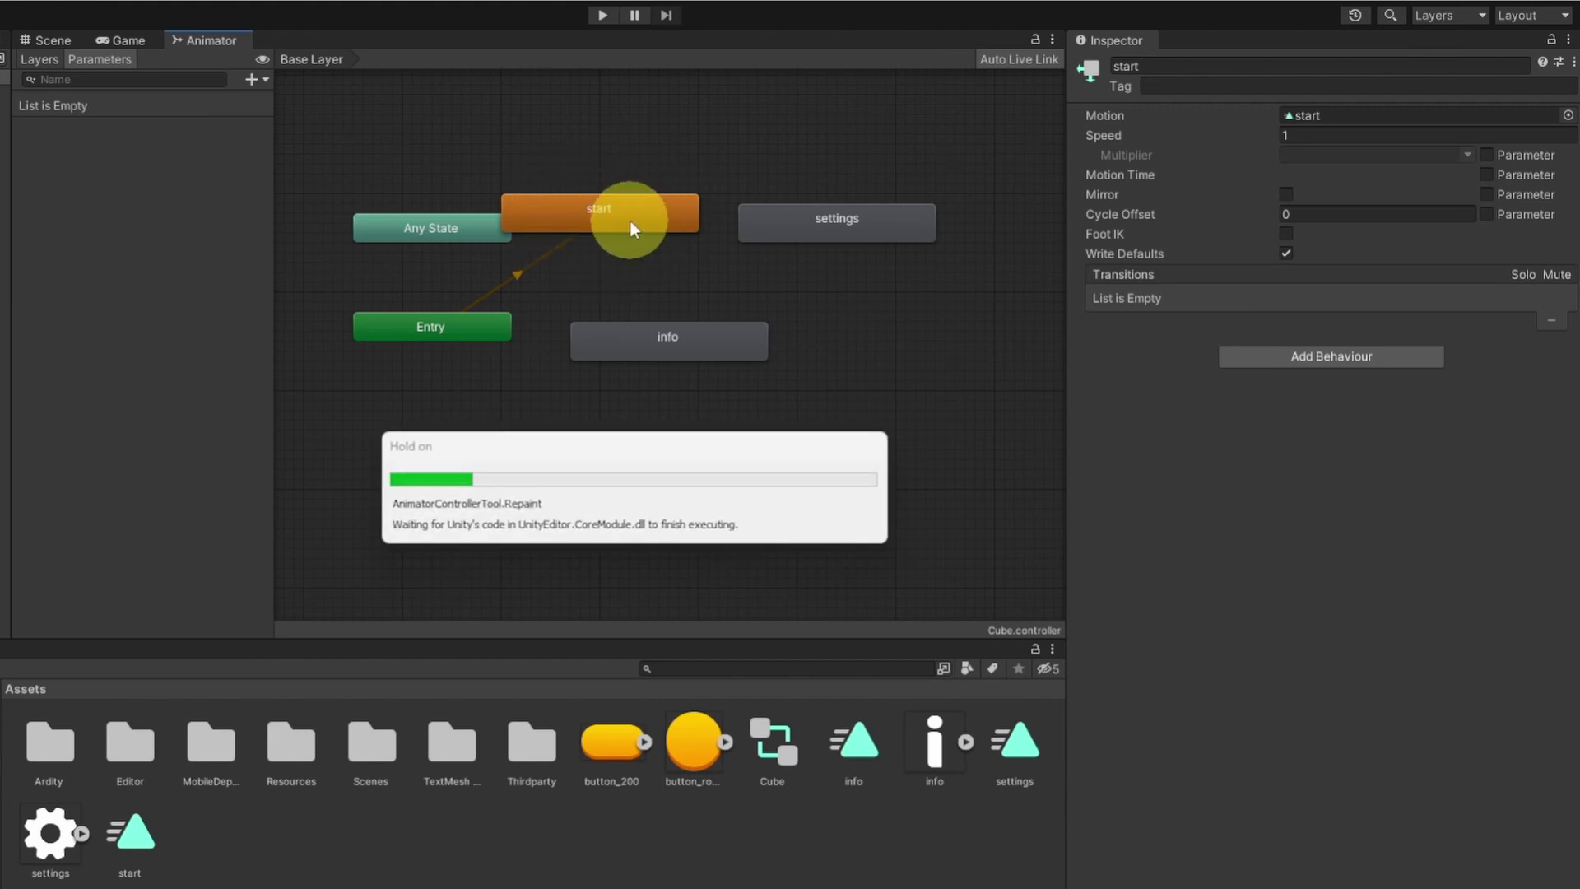
{"action": "left_click", "coordinate": [150, 38]}
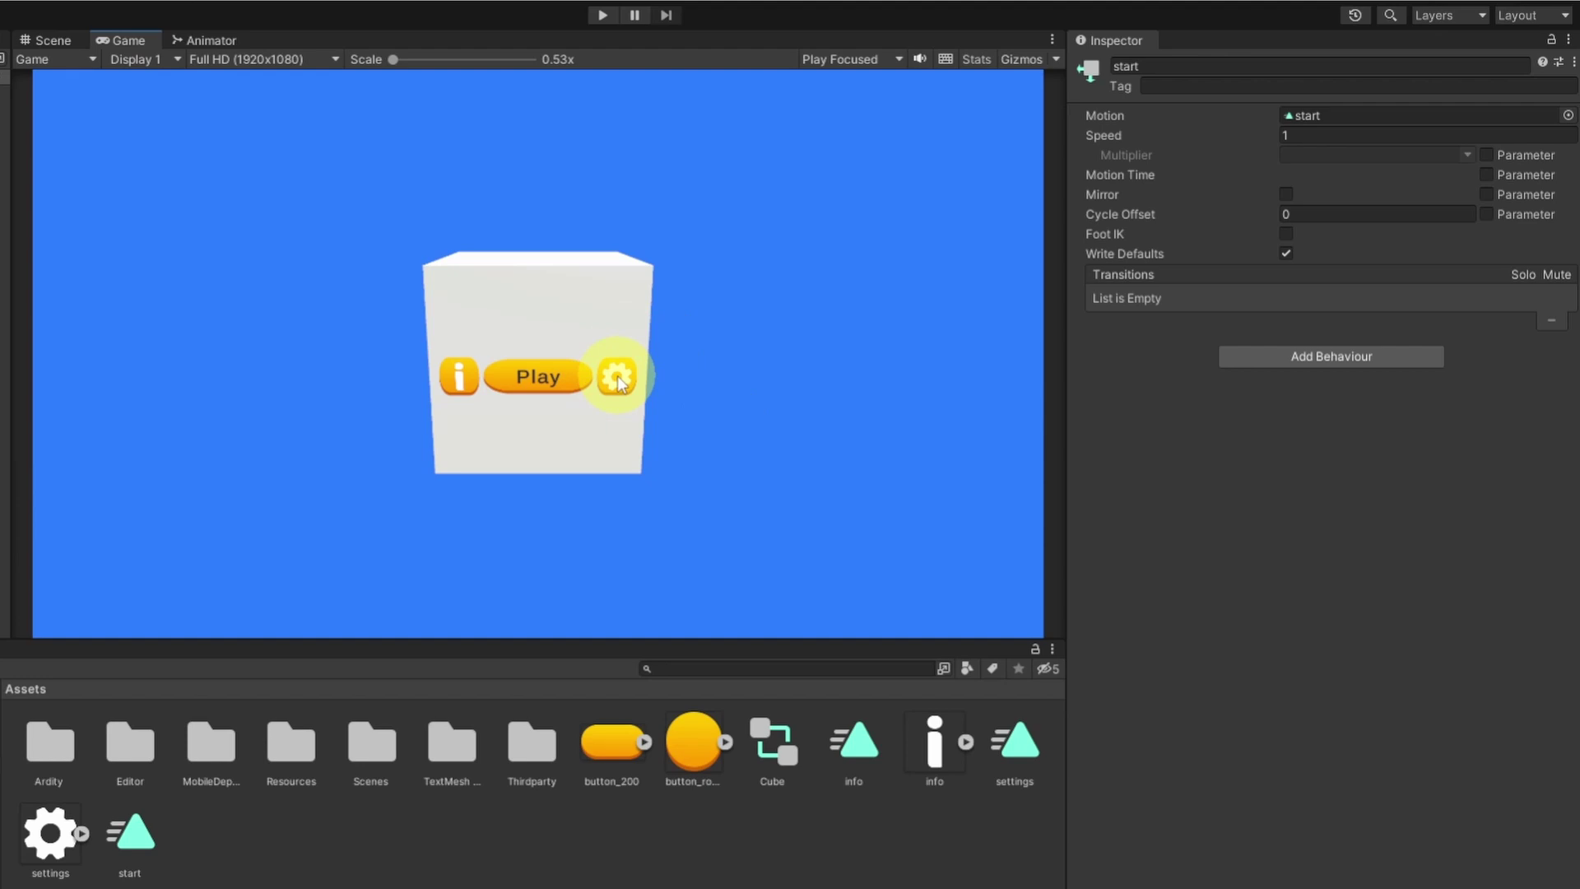
{"action": "left_click", "coordinate": [218, 43]}
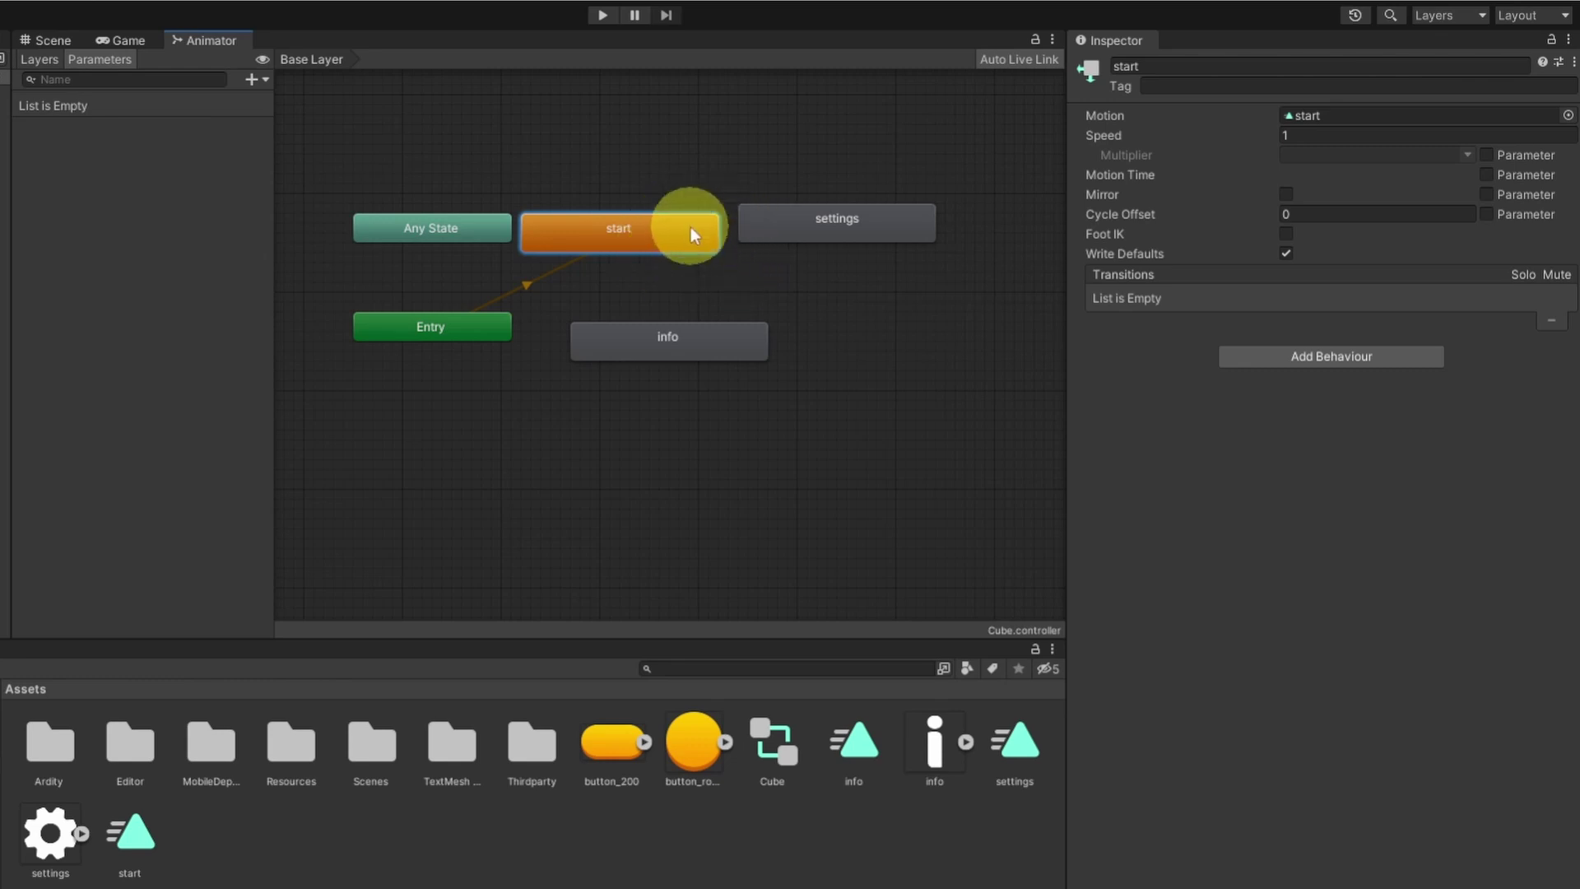
- Create a transition from the start state to the settings state and space the settings state farther from start
{"action": "right_click", "coordinate": [659, 228]}
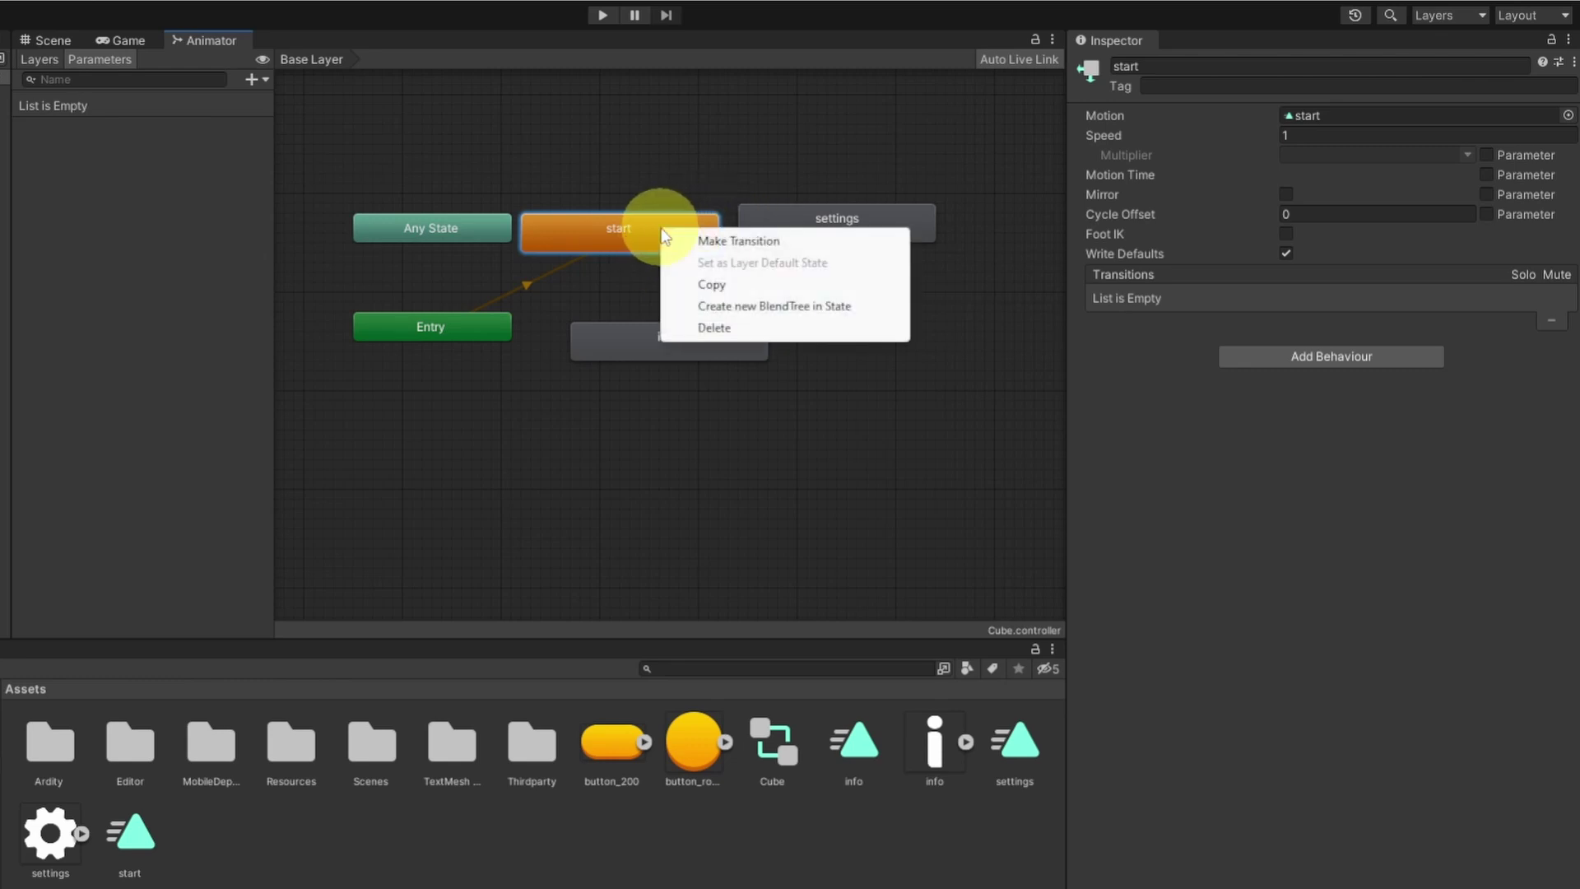
{"action": "left_click", "coordinate": [728, 235]}
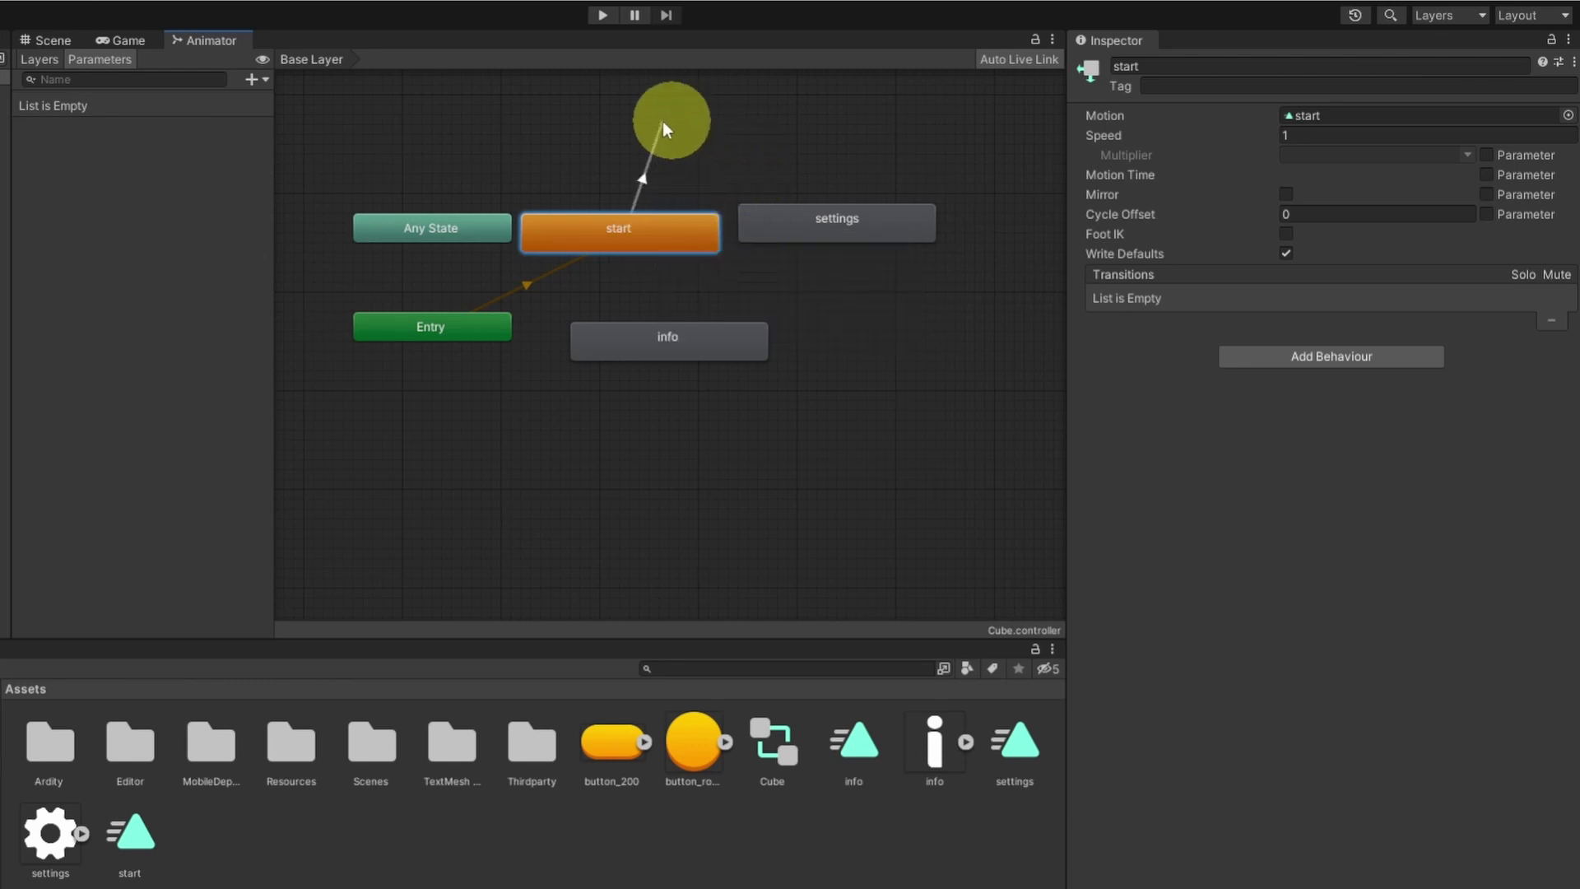
{"action": "left_click", "coordinate": [801, 220]}
{"action": "left_click_drag", "start_coordinate": [802, 220], "coordinate": [871, 230]}
- Add a trigger parameter named toSettings and use it as the condition of the start-to-settings transition
{"action": "left_click", "coordinate": [763, 239]}
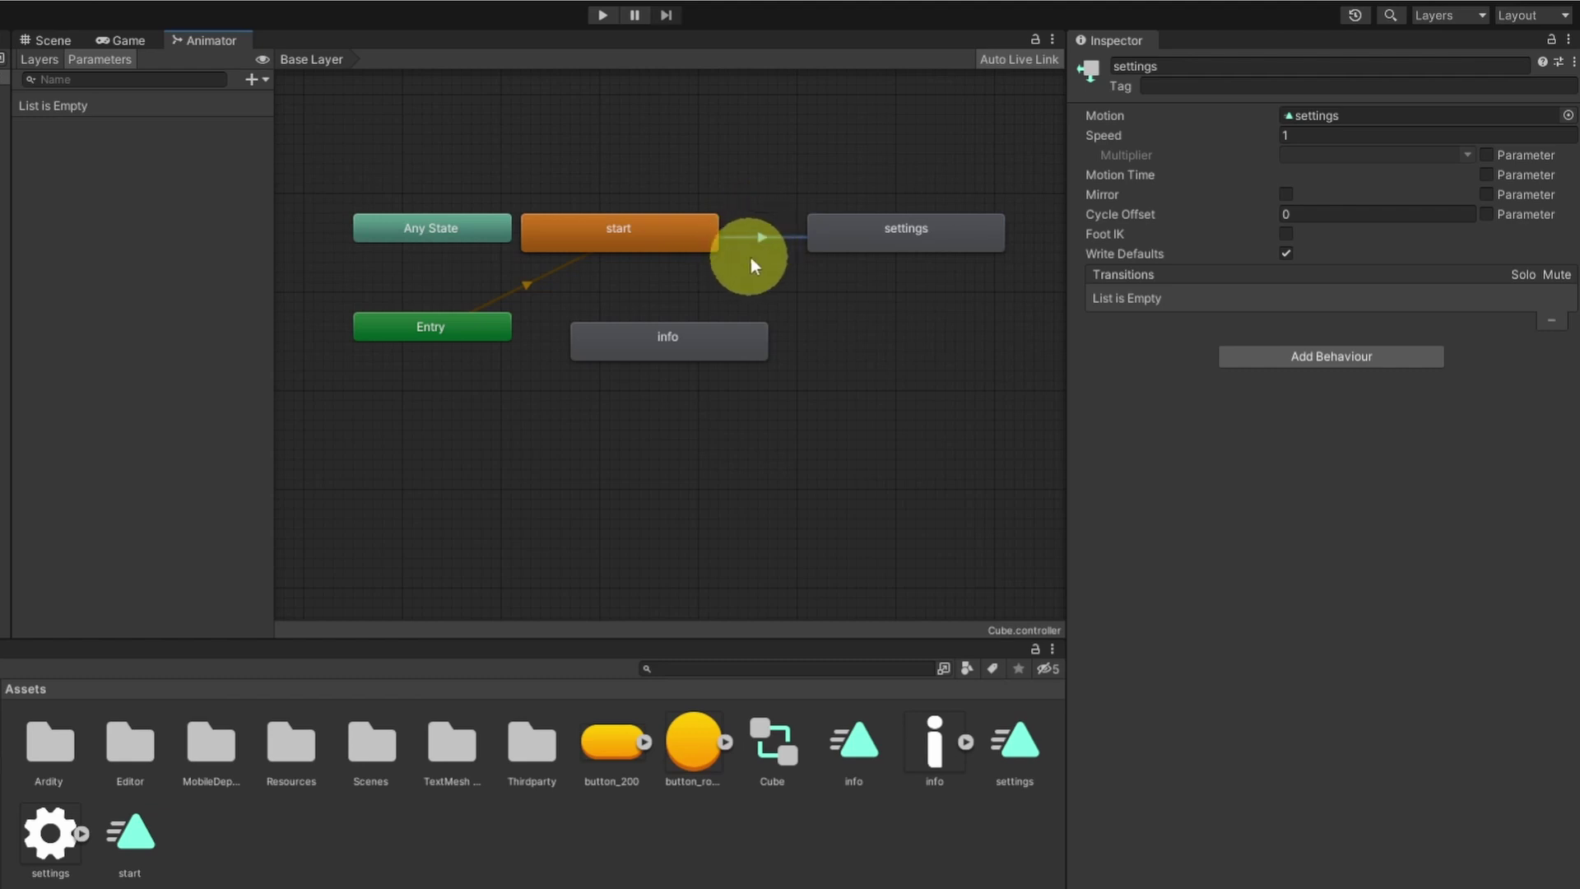
{"action": "left_click", "coordinate": [755, 254]}
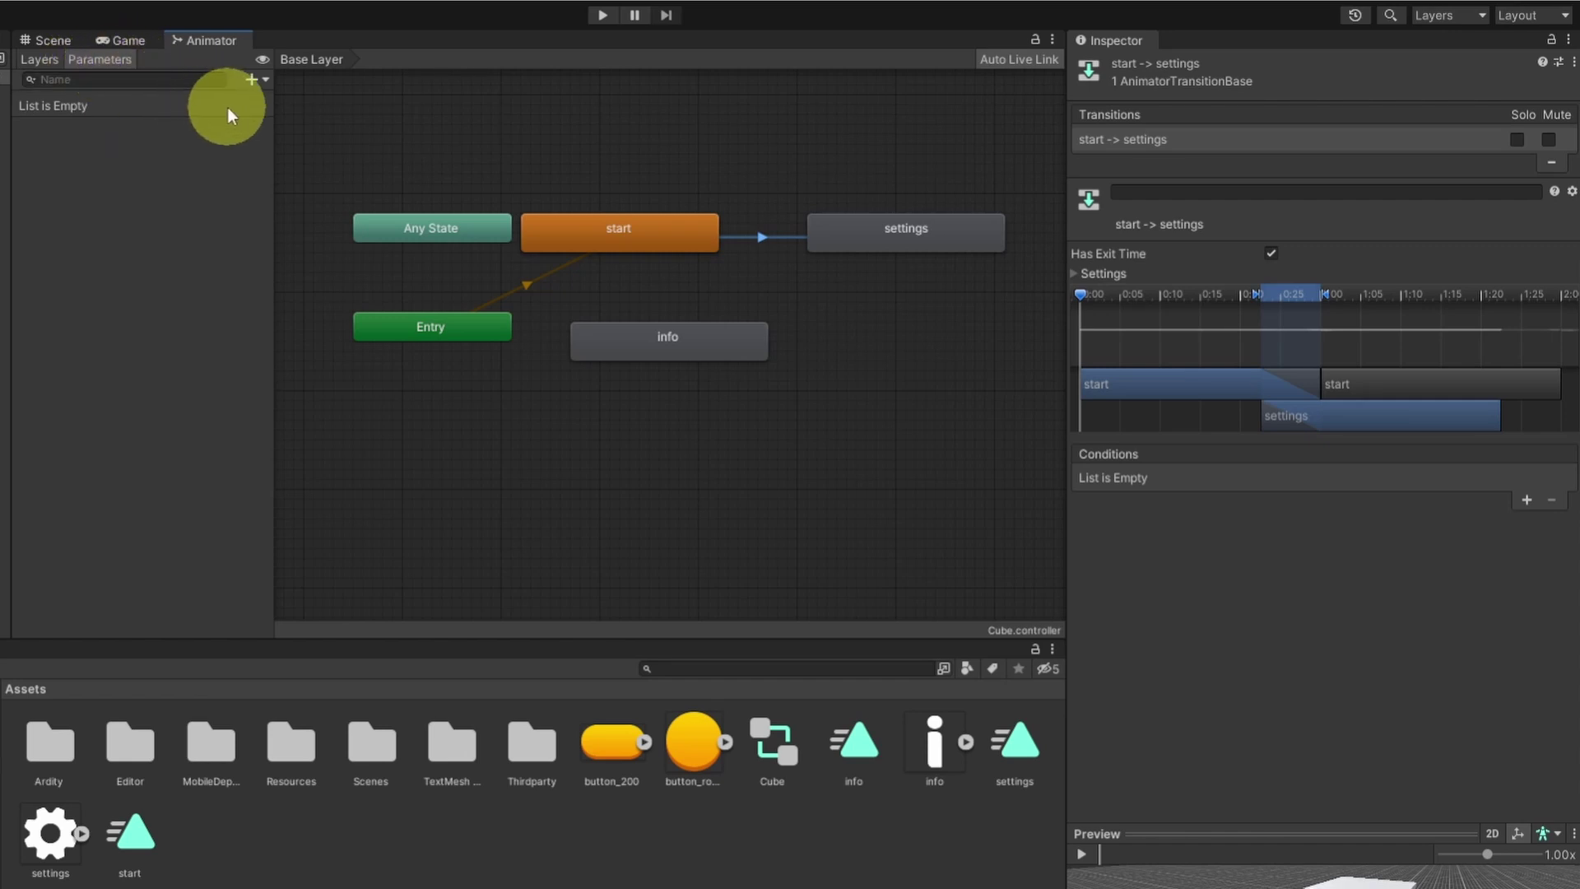
{"action": "left_click", "coordinate": [251, 80]}
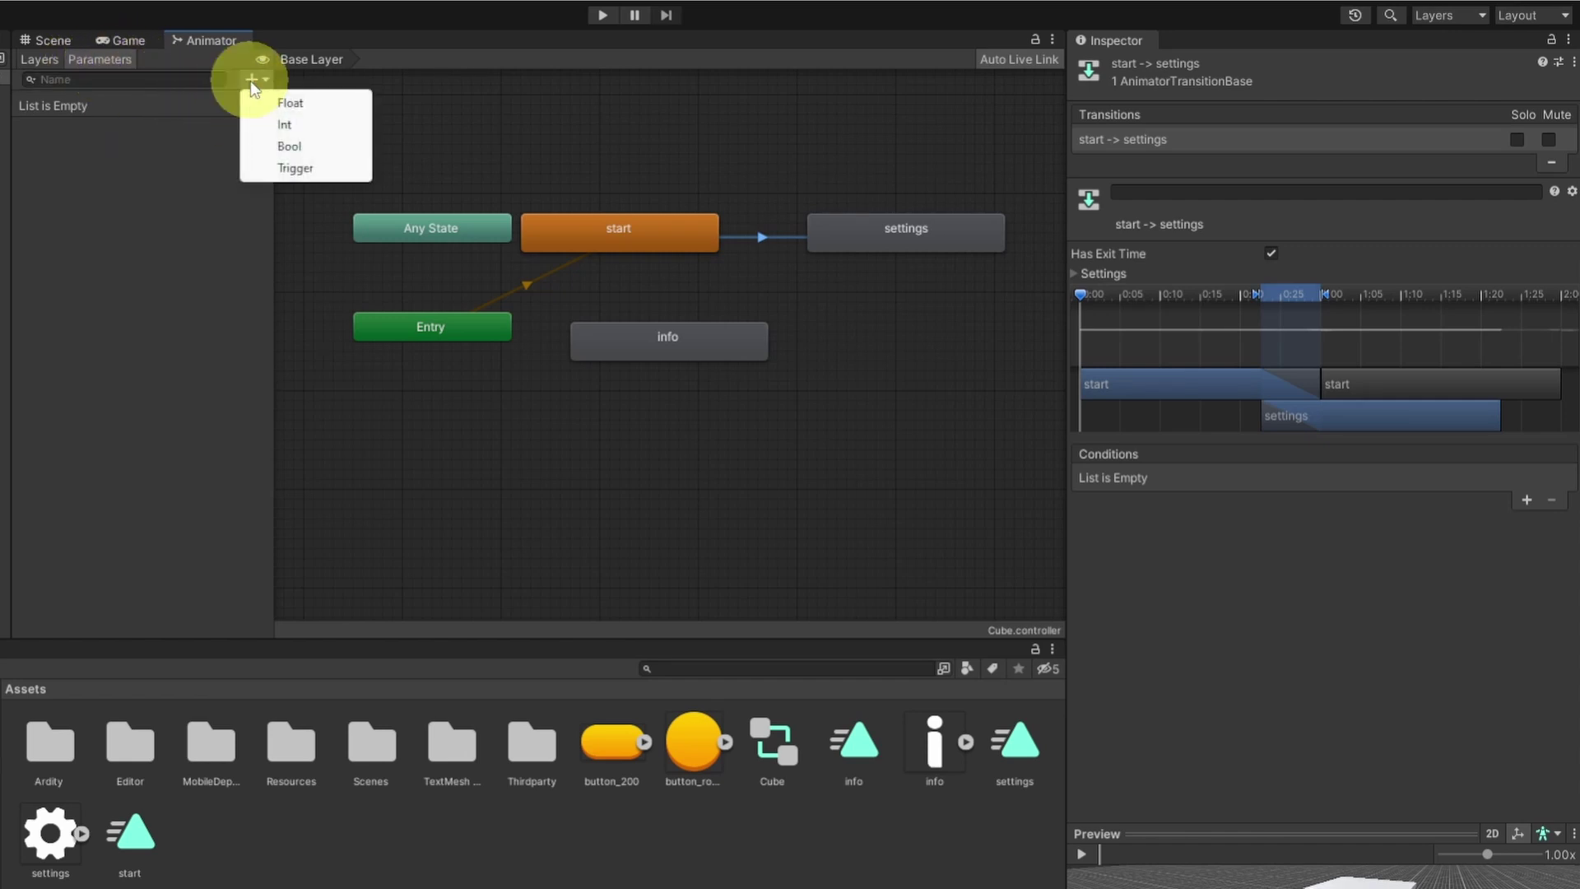
{"action": "left_click", "coordinate": [317, 173]}
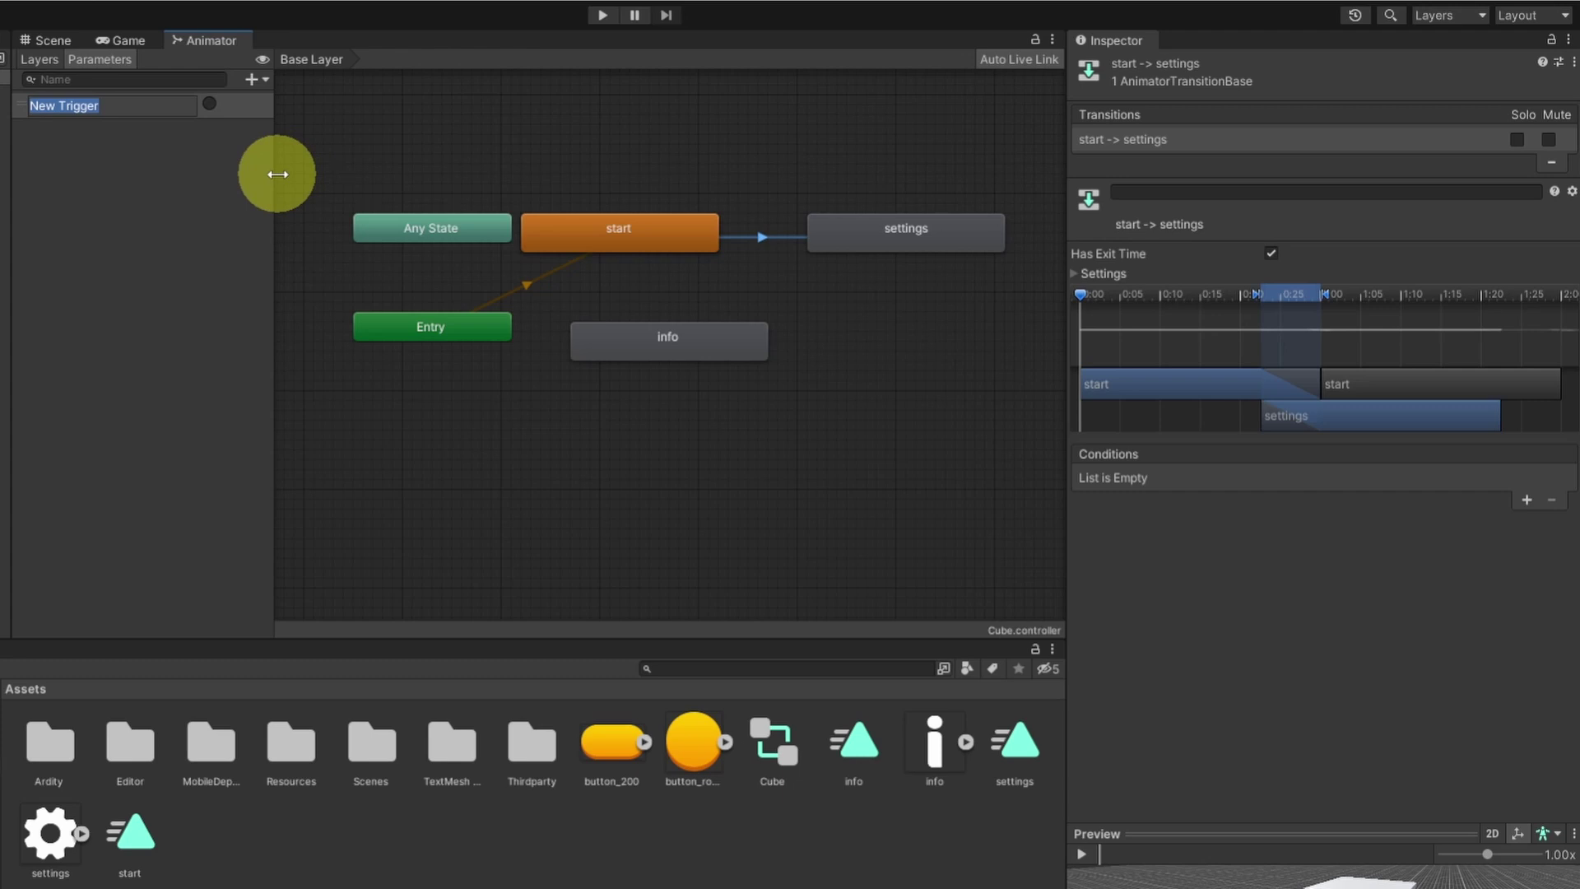
{"action": "type", "text": "toSettings"}
{"action": "key", "text": "Return"}
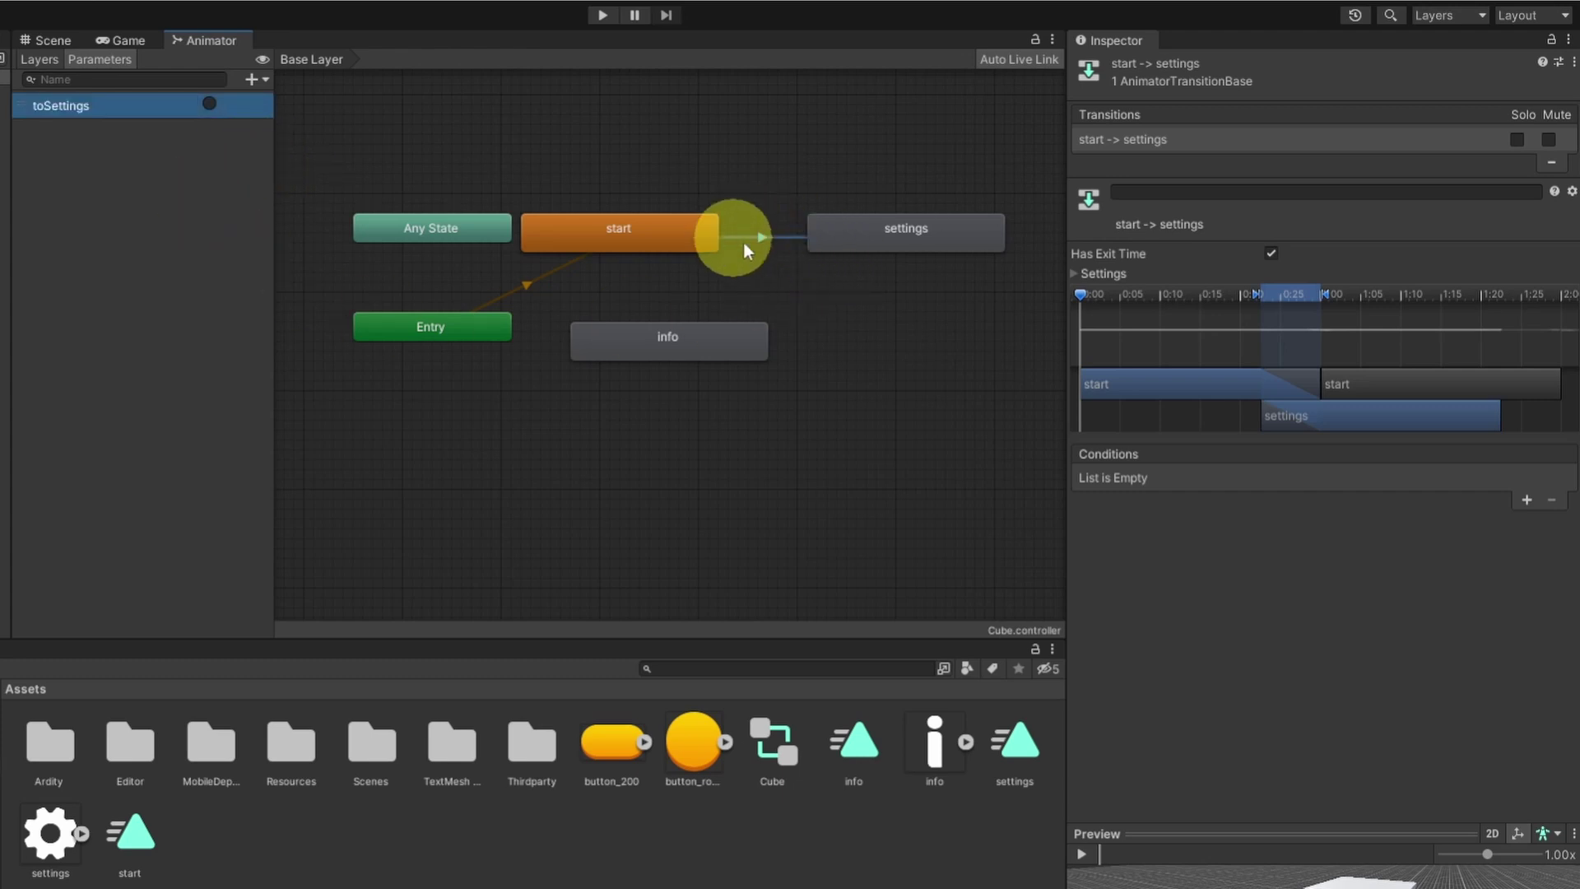
{"action": "left_click", "coordinate": [1541, 498]}
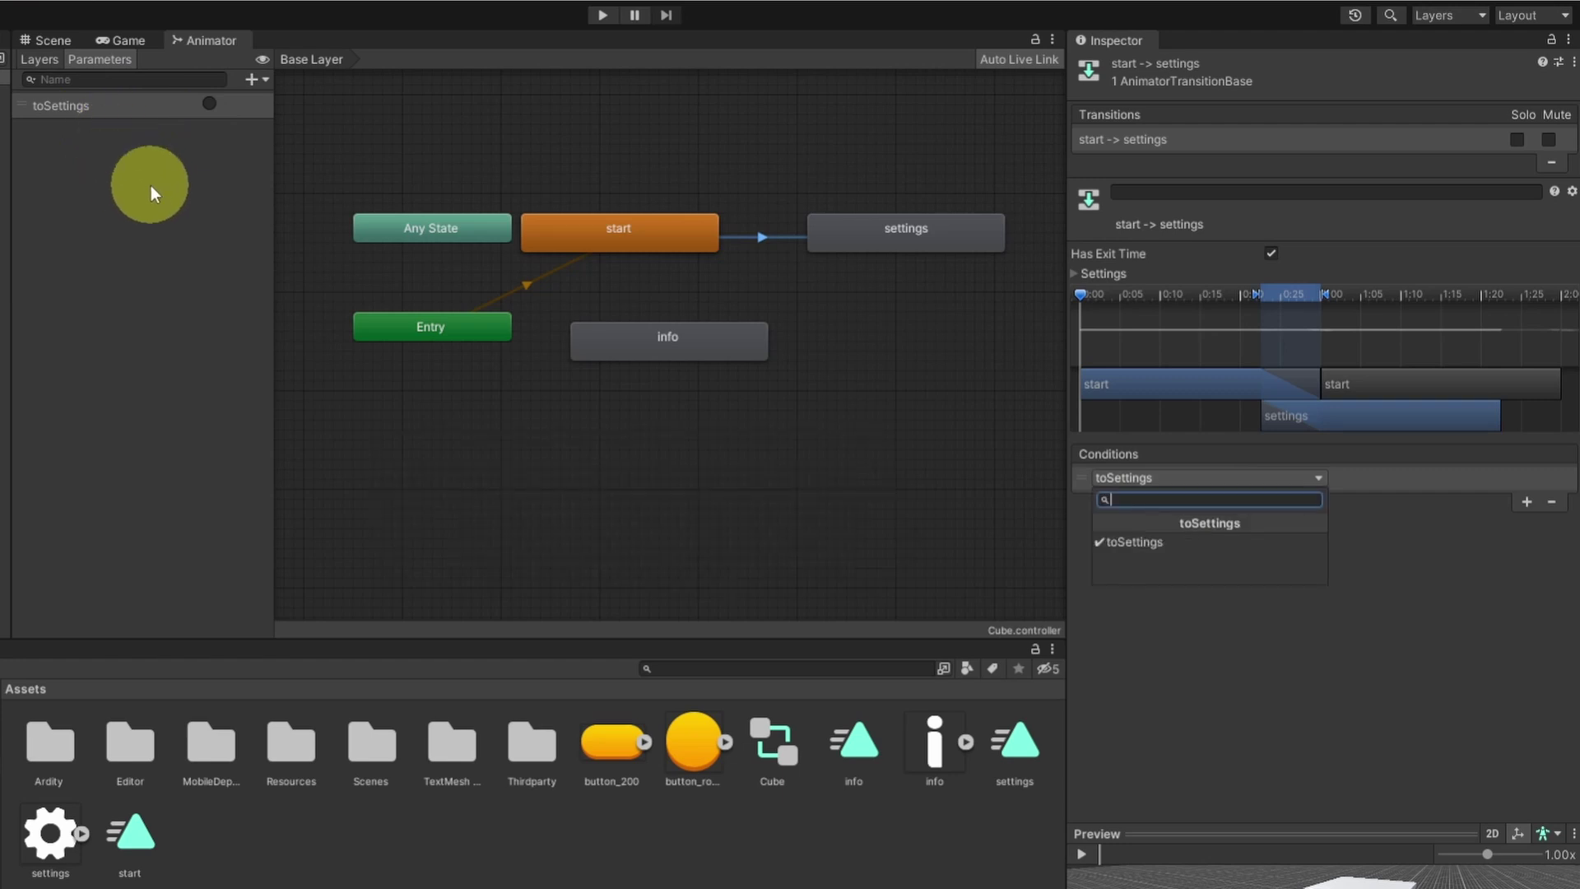
- Create a return transition from the settings state to the start state
{"action": "left_click", "coordinate": [917, 231]}
{"action": "left_click", "coordinate": [826, 229]}
{"action": "right_click", "coordinate": [818, 227]}
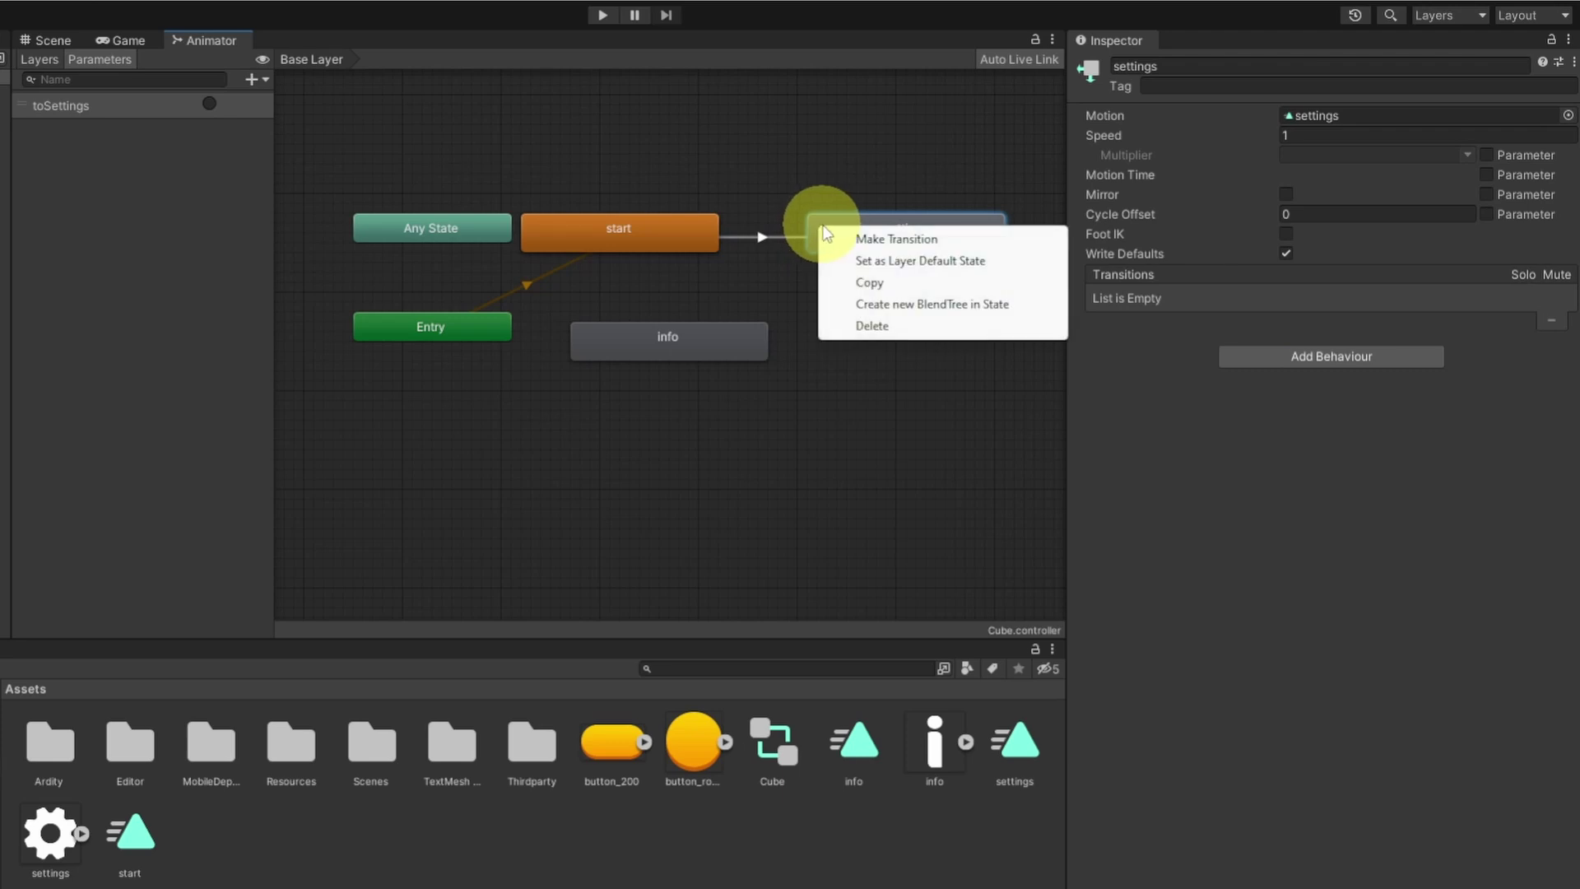
{"action": "left_click", "coordinate": [848, 239]}
{"action": "left_click", "coordinate": [675, 233]}
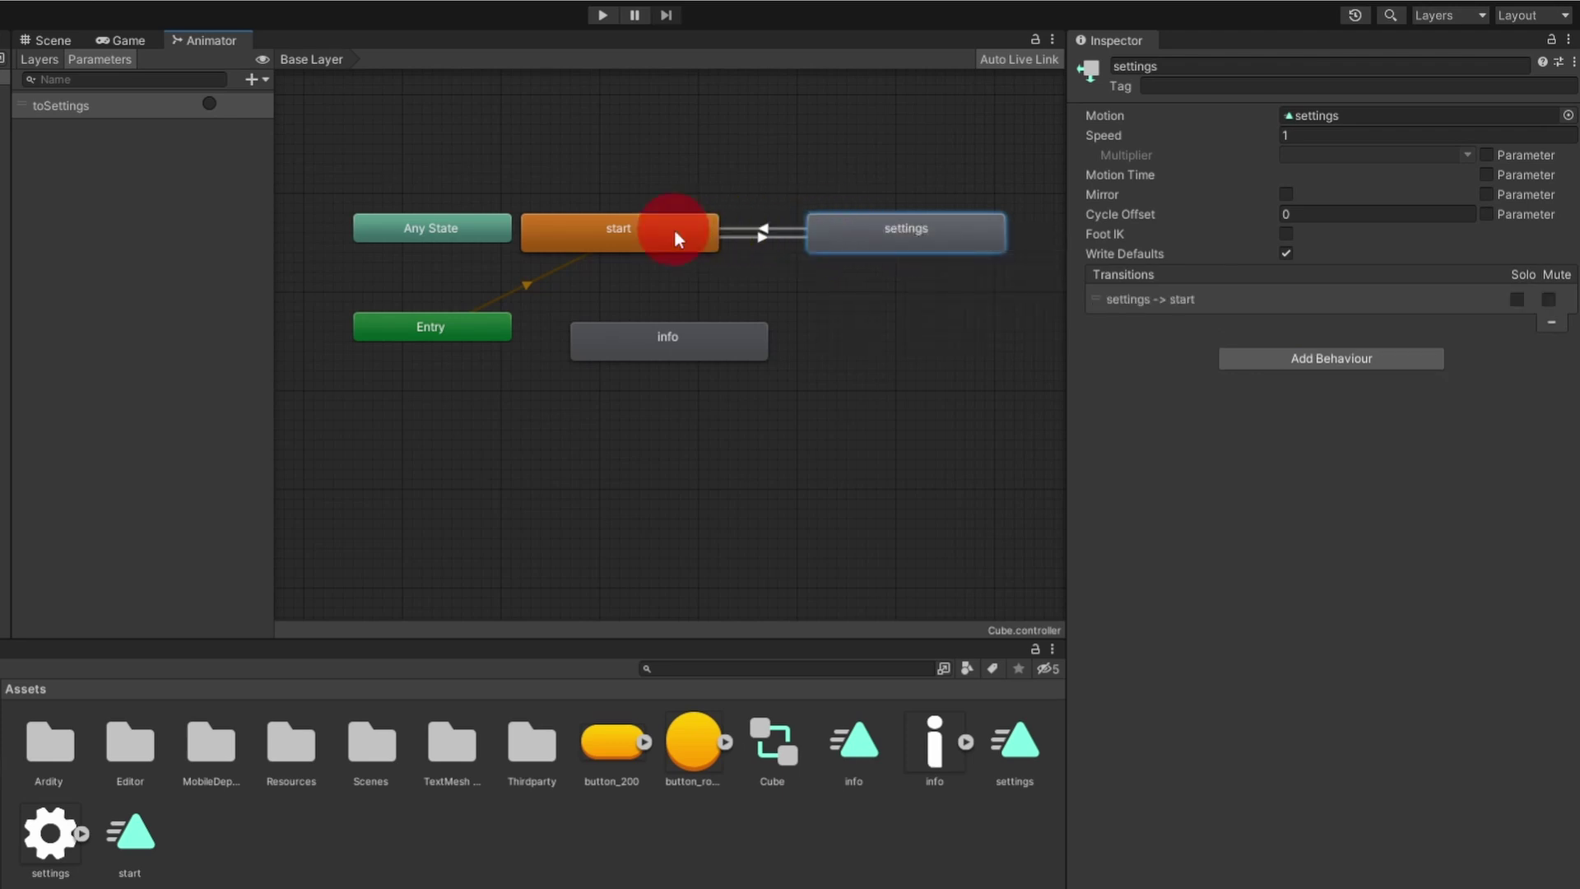
- Add a trigger parameter named toStart and use it as the condition of the settings-to-start transition
{"action": "left_click", "coordinate": [789, 233]}
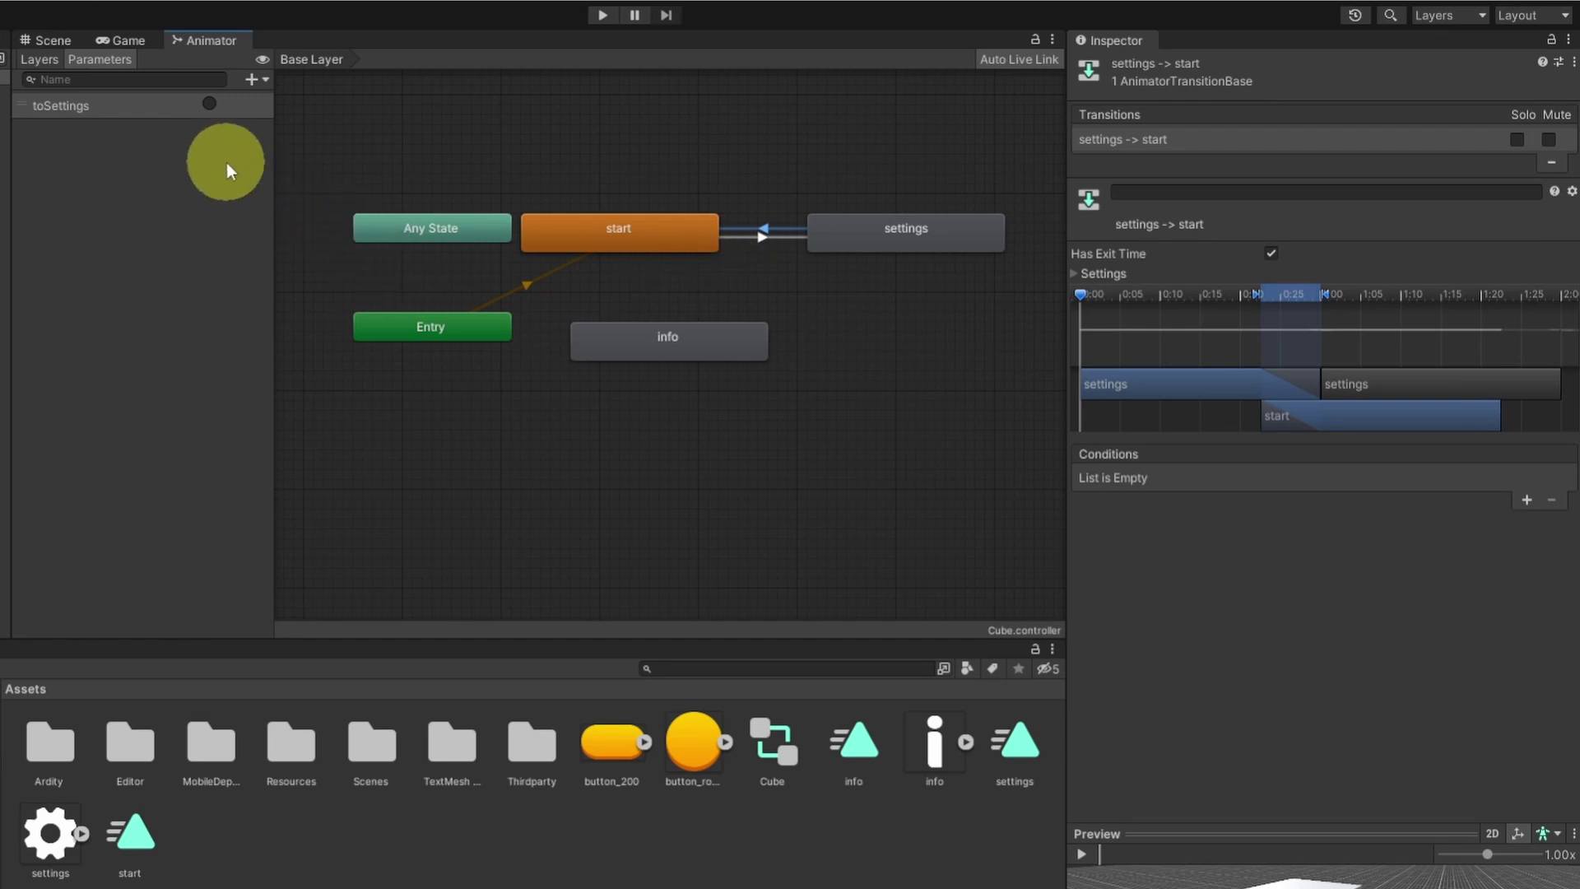
{"action": "left_click", "coordinate": [251, 79]}
{"action": "left_click", "coordinate": [293, 166]}
{"action": "key", "text": "BackSpace"}
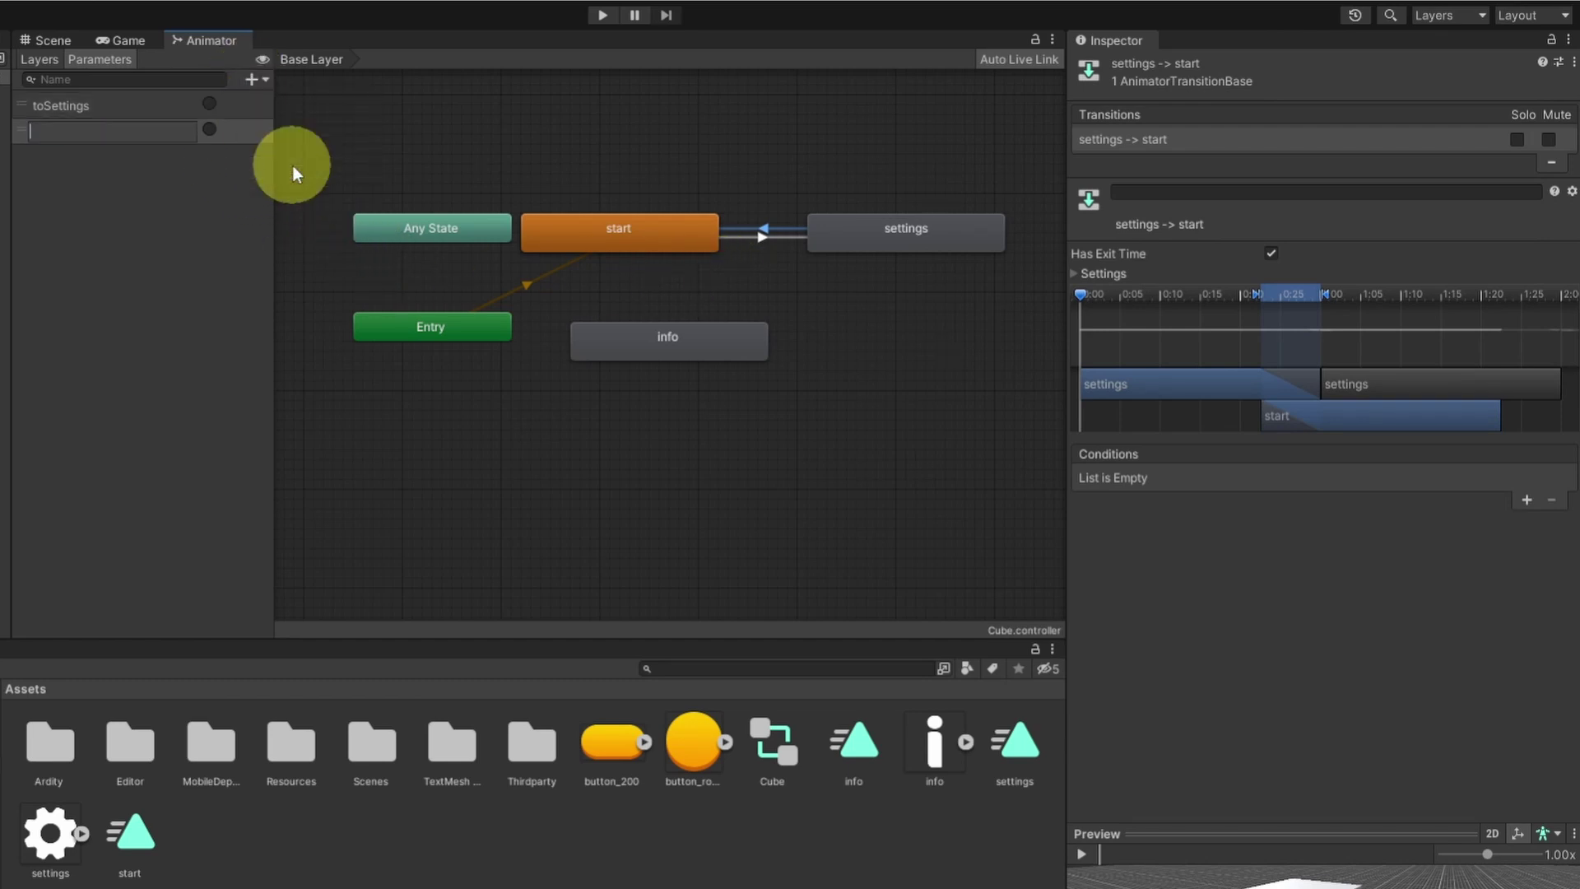
{"action": "type", "text": "toStart"}
{"action": "key", "text": "Return"}
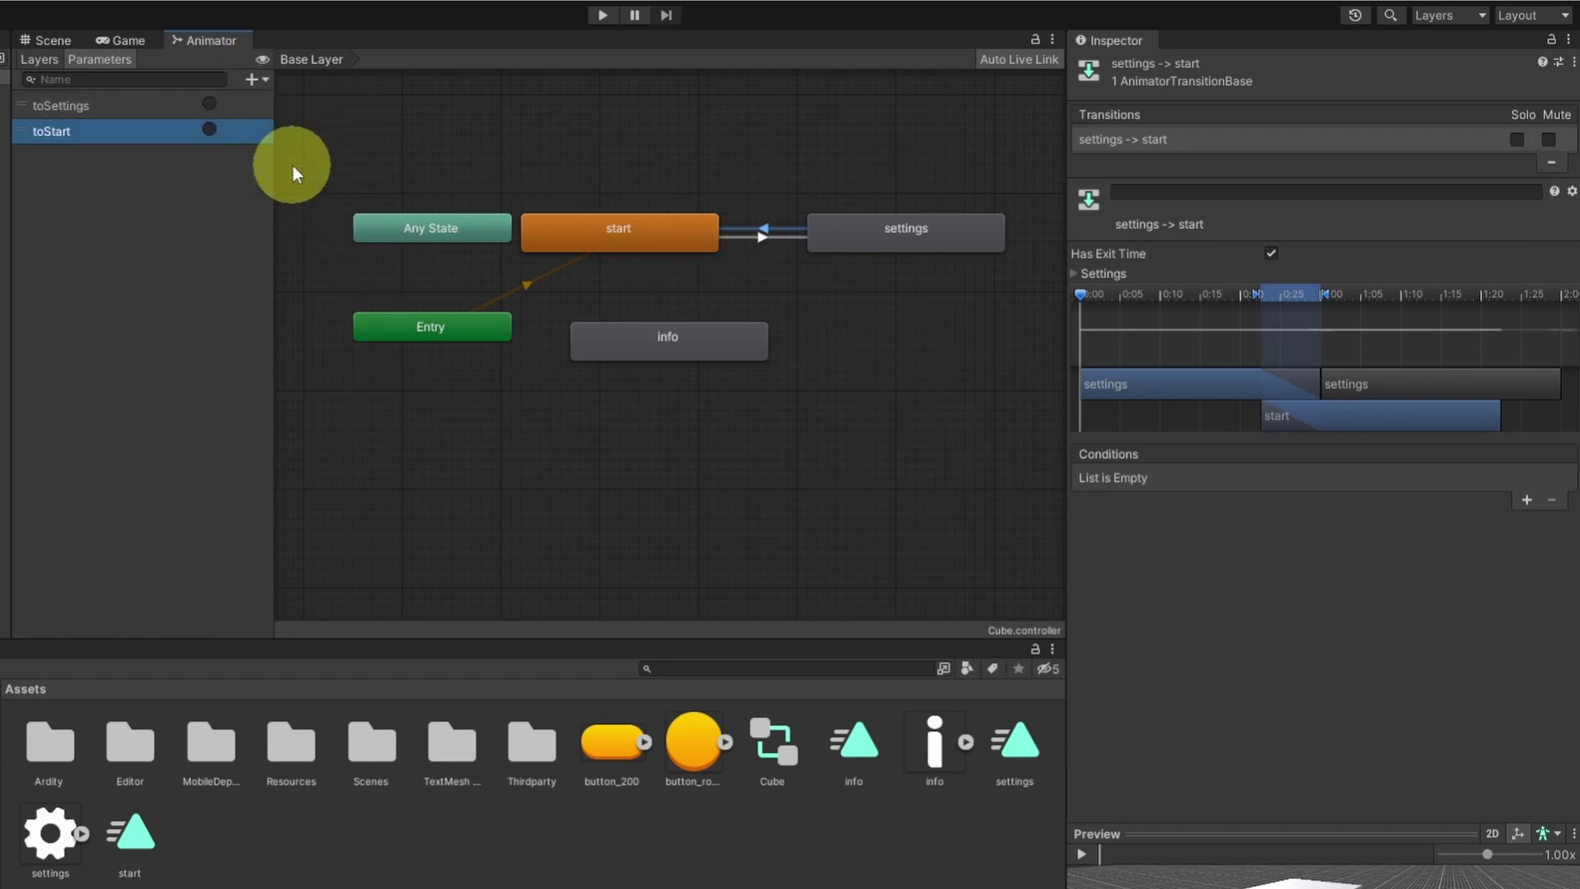
{"action": "left_click", "coordinate": [1527, 499]}
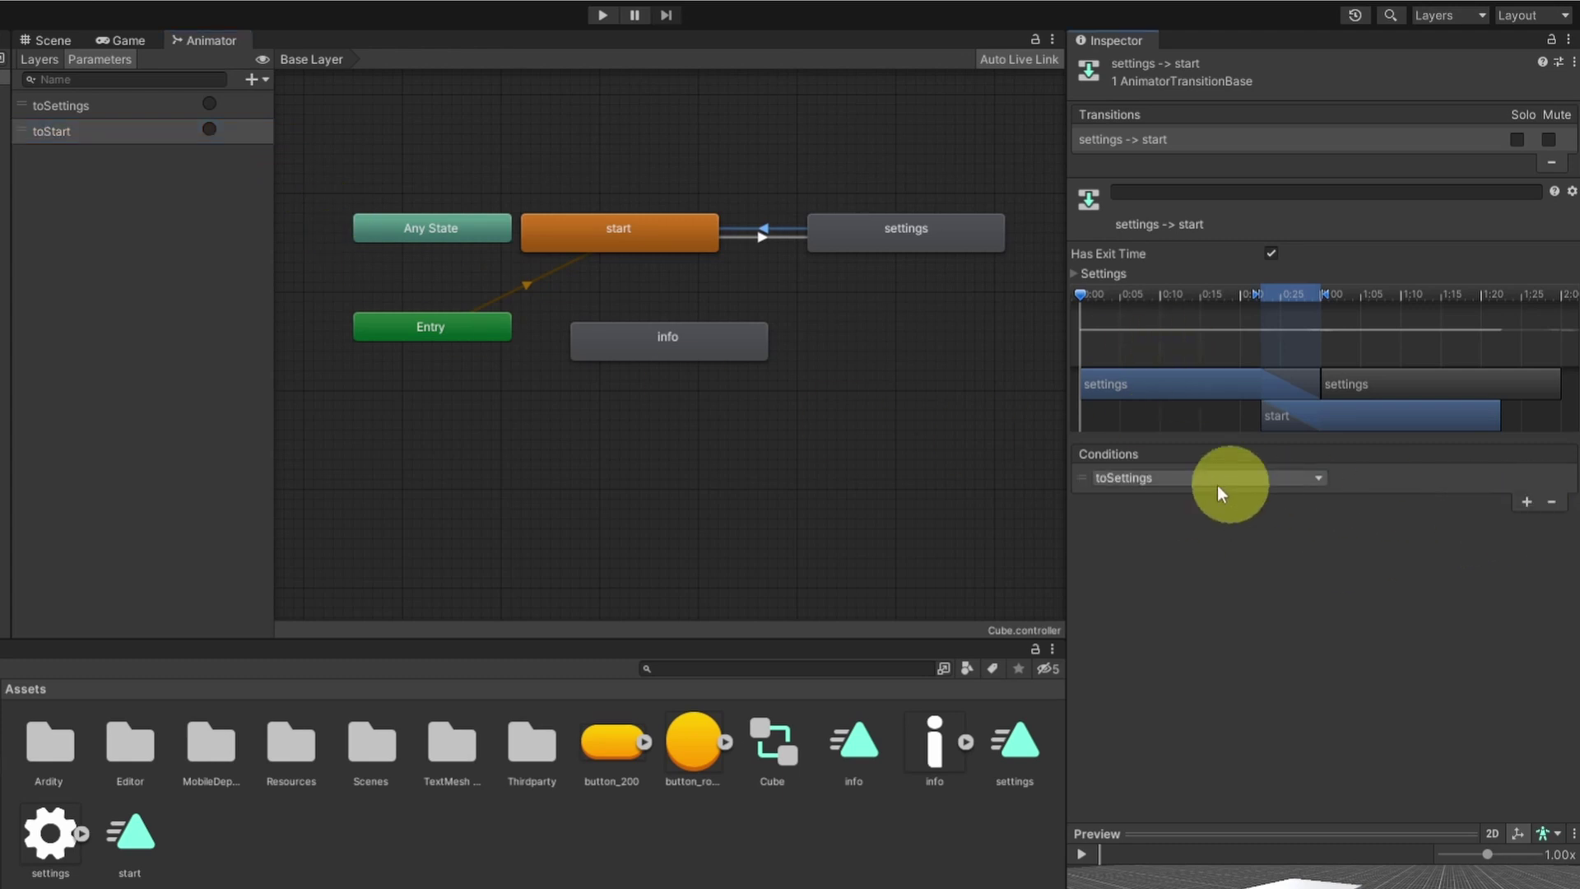
{"action": "left_click", "coordinate": [1193, 479]}
{"action": "left_click", "coordinate": [1162, 560]}
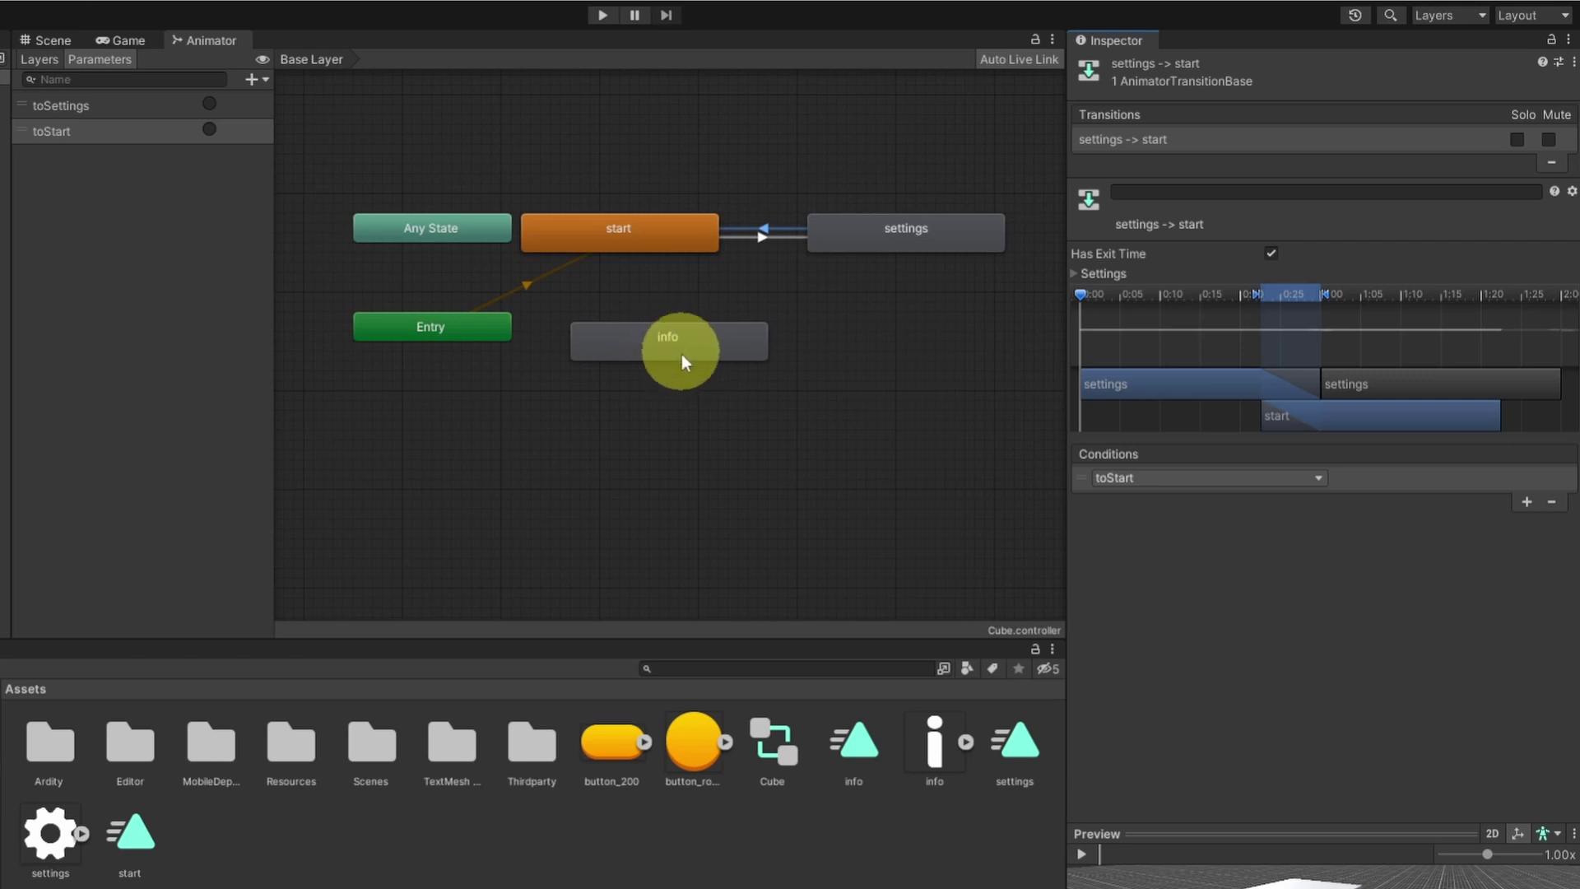
- Create transitions in both directions between the start and info states
{"action": "right_click", "coordinate": [625, 236]}
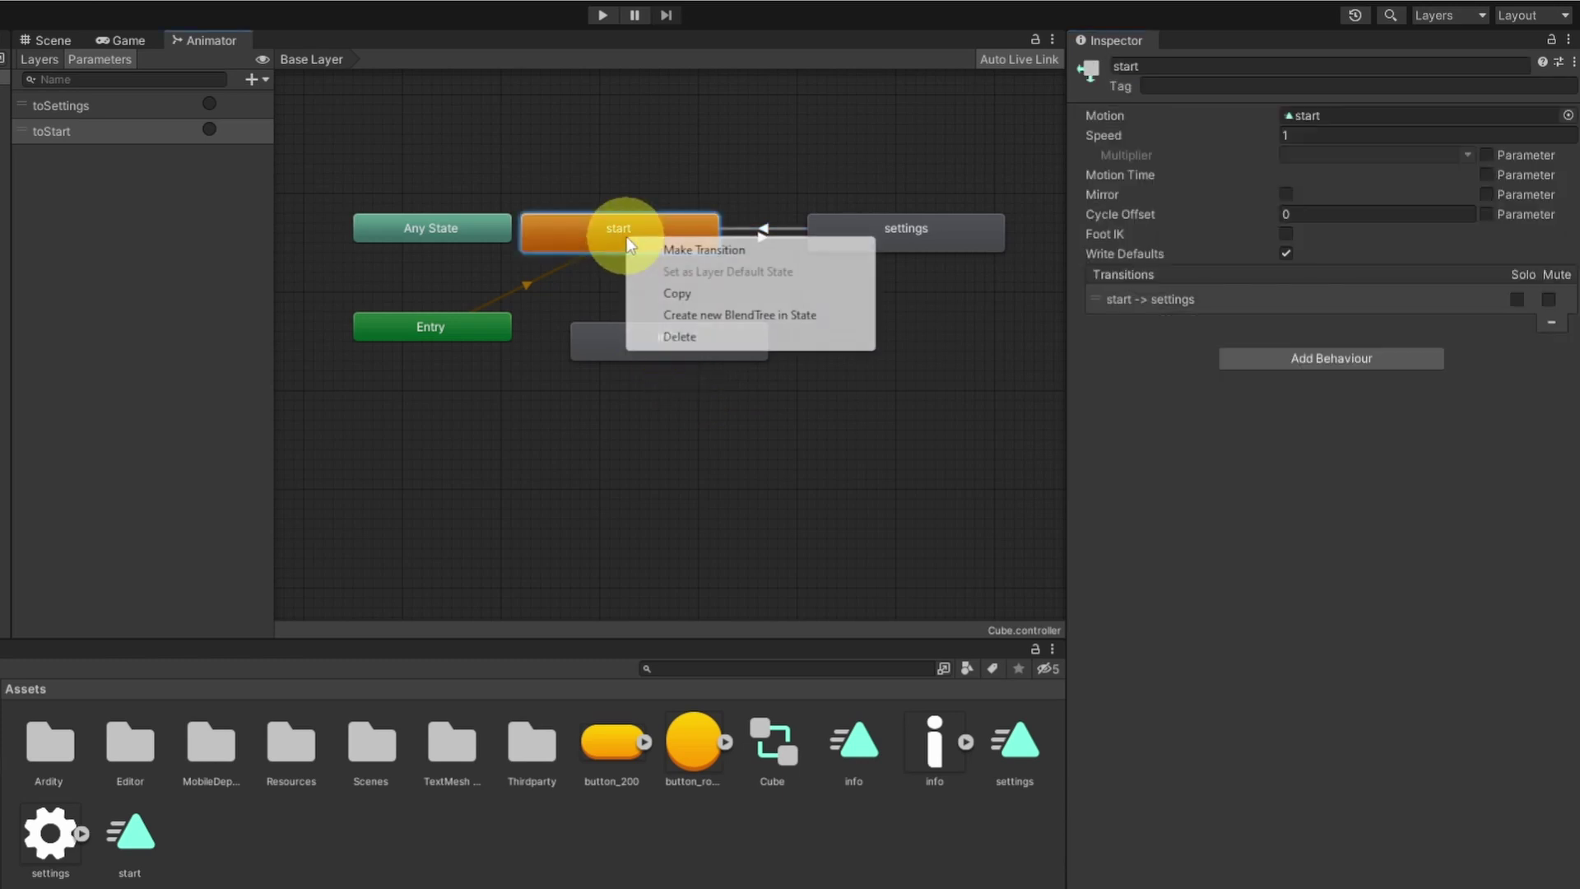
{"action": "left_click", "coordinate": [669, 247]}
{"action": "left_click", "coordinate": [672, 353]}
{"action": "right_click", "coordinate": [683, 324]}
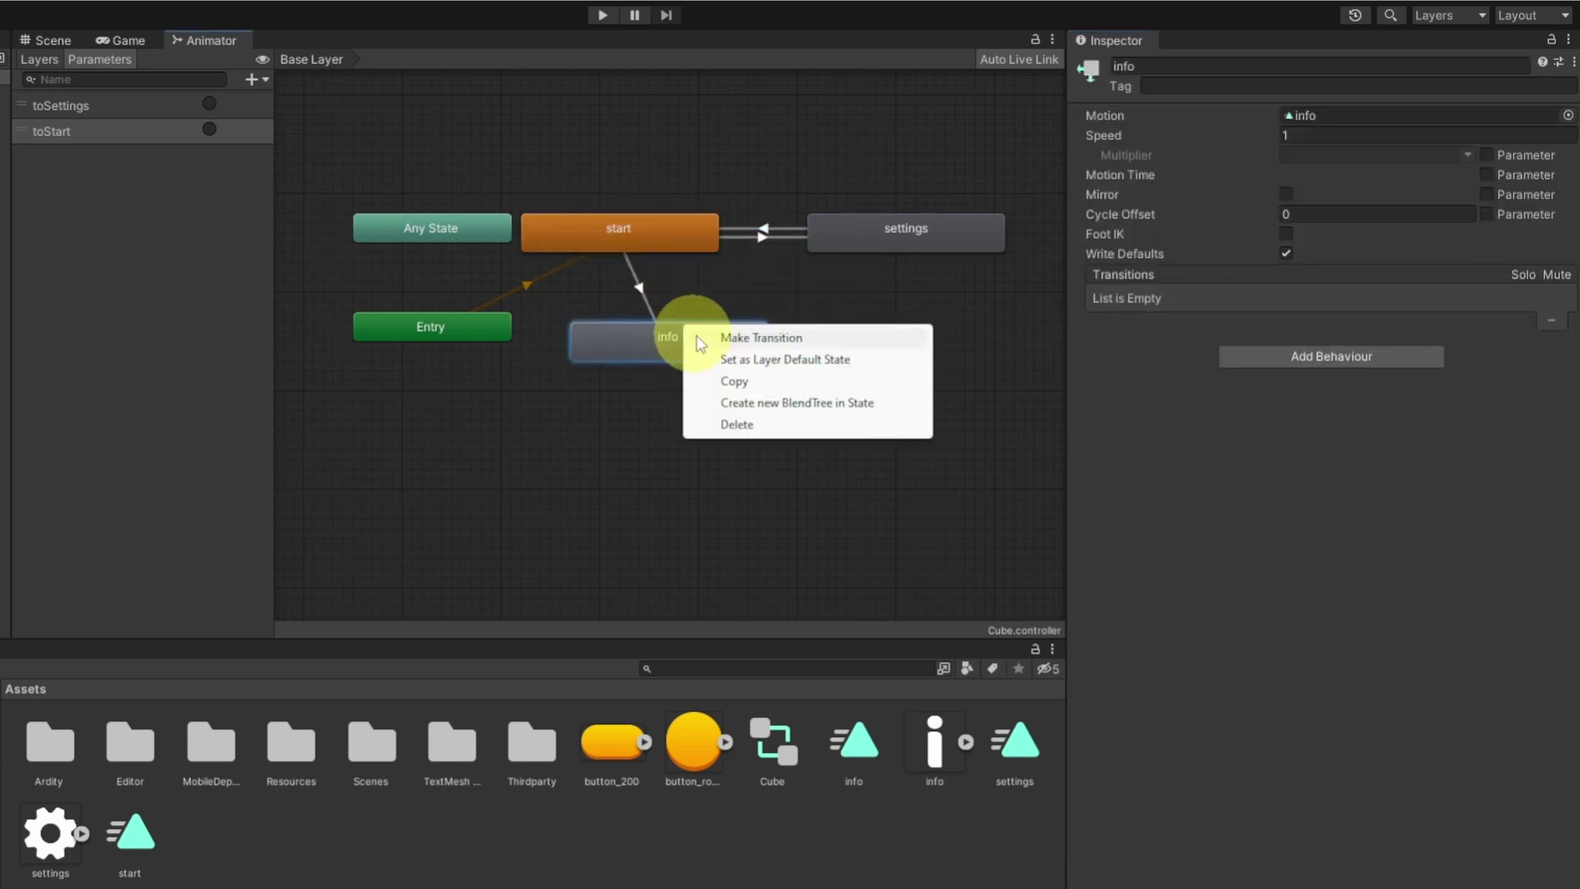
{"action": "left_click", "coordinate": [698, 336]}
{"action": "left_click", "coordinate": [662, 243]}
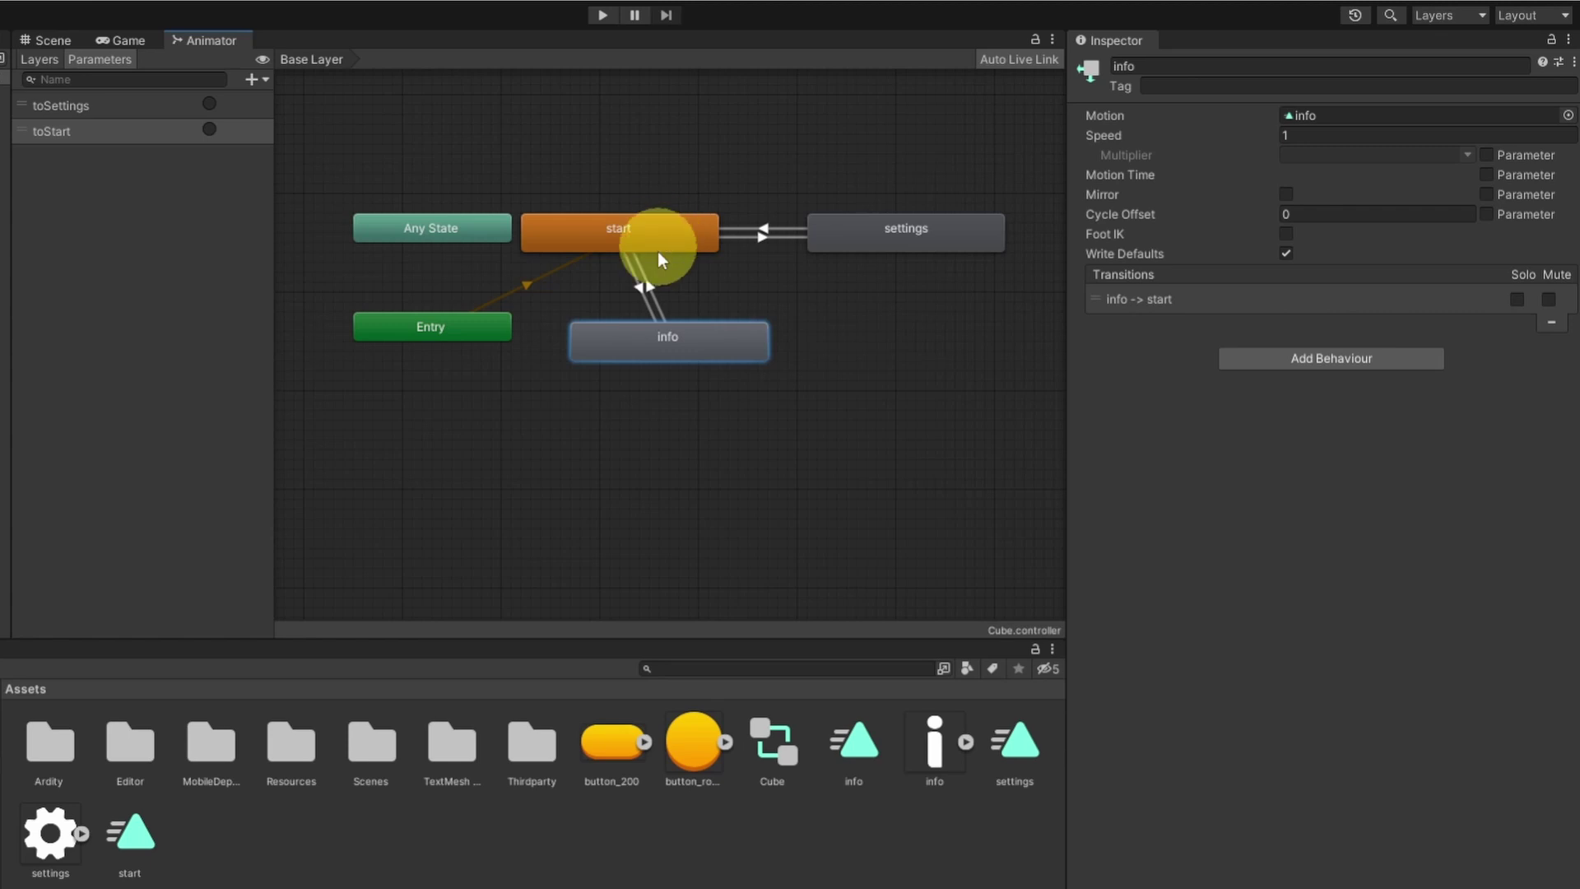
- Add a trigger parameter named toInfo and use it as the condition of the start-to-info transition
{"action": "left_click", "coordinate": [252, 80]}
{"action": "left_click", "coordinate": [296, 168]}
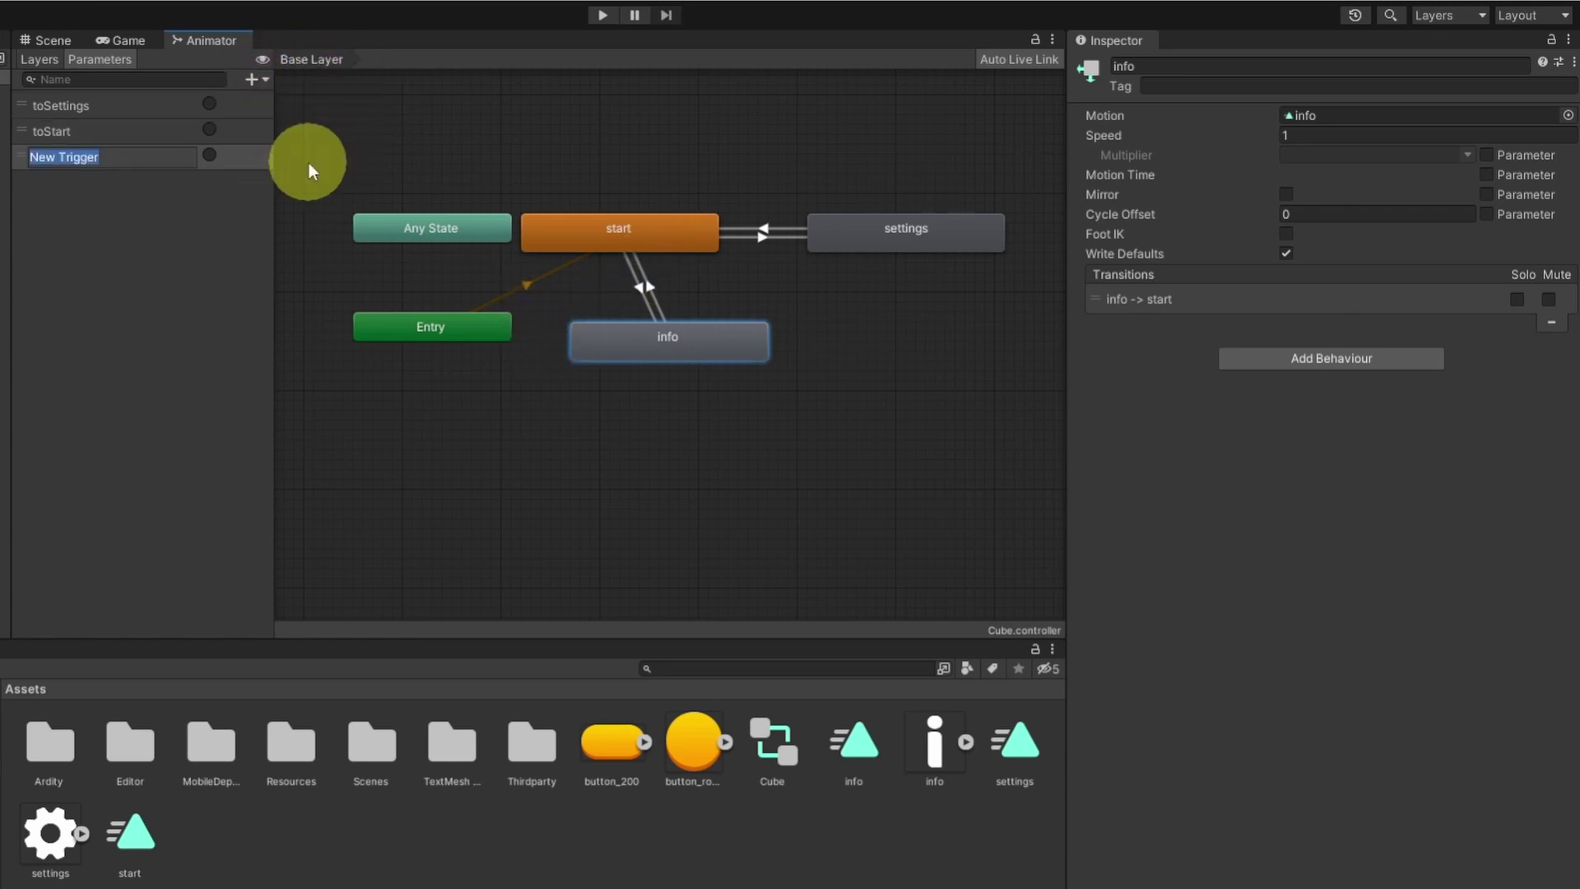
{"action": "type", "text": "toInfo"}
{"action": "key", "text": "Return"}
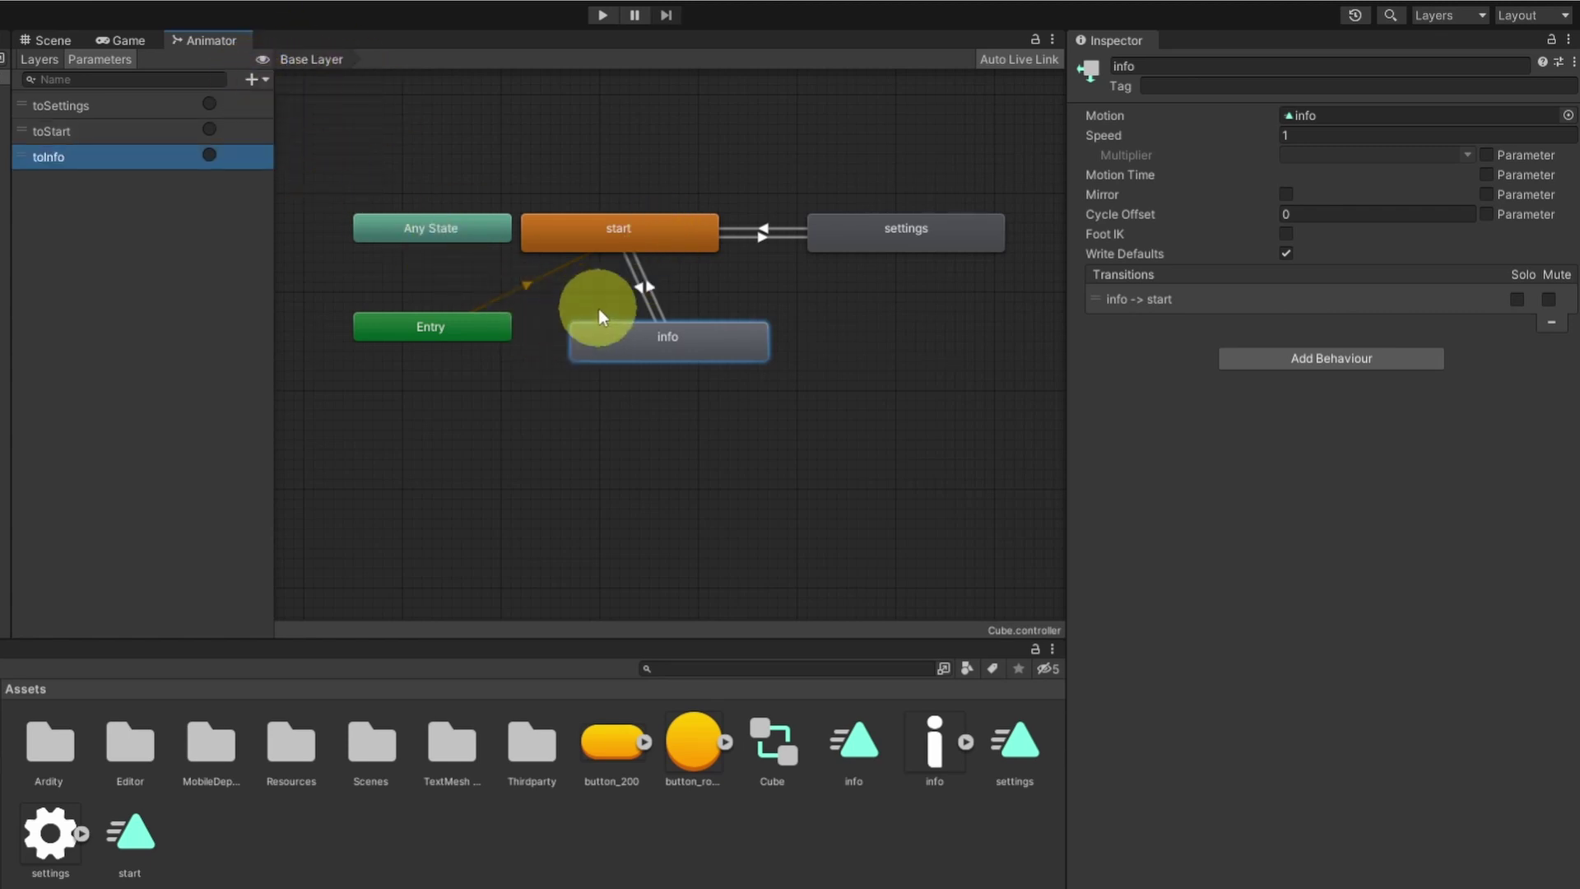
{"action": "left_click", "coordinate": [640, 283]}
{"action": "left_click", "coordinate": [1526, 500]}
{"action": "left_click", "coordinate": [1187, 477]}
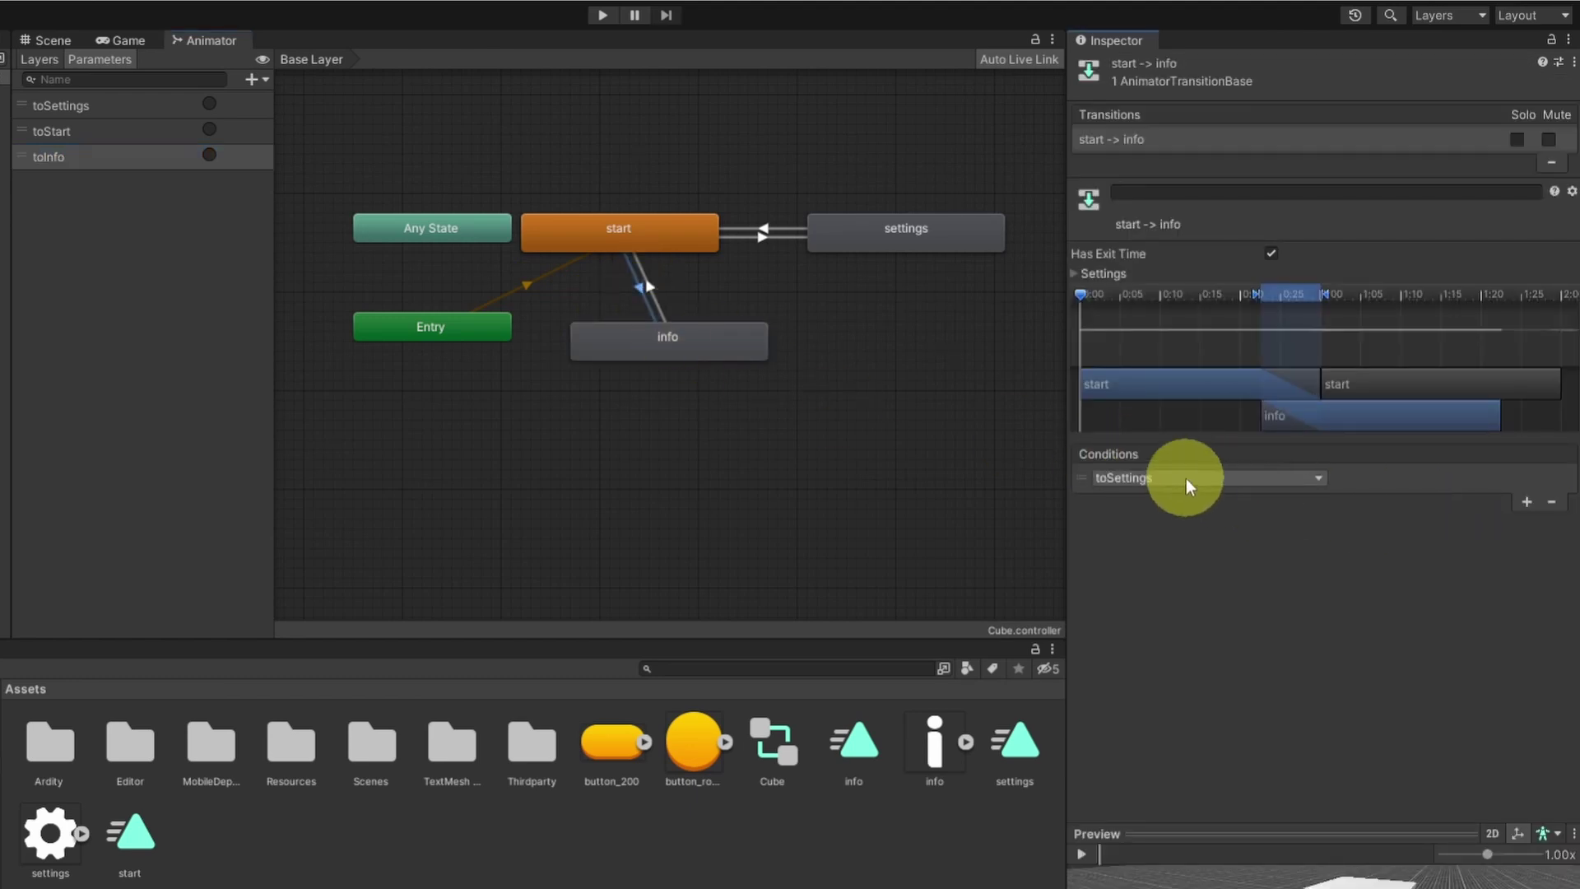
{"action": "left_click", "coordinate": [1172, 579]}
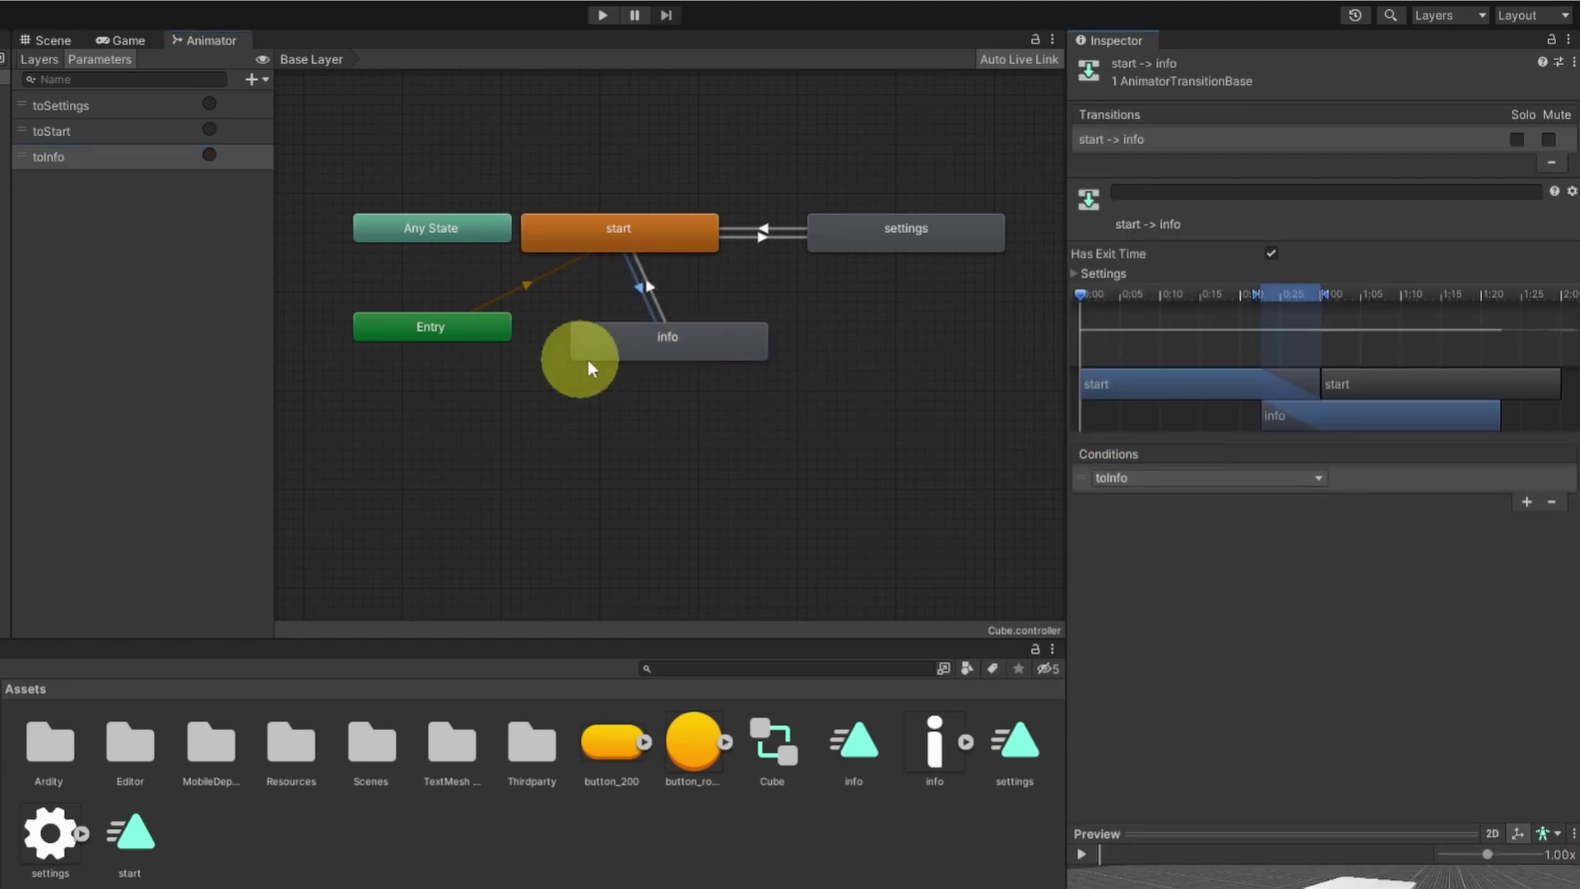
- Add a condition to the info-to-start transition that uses the toStart trigger
{"action": "left_click", "coordinate": [654, 293]}
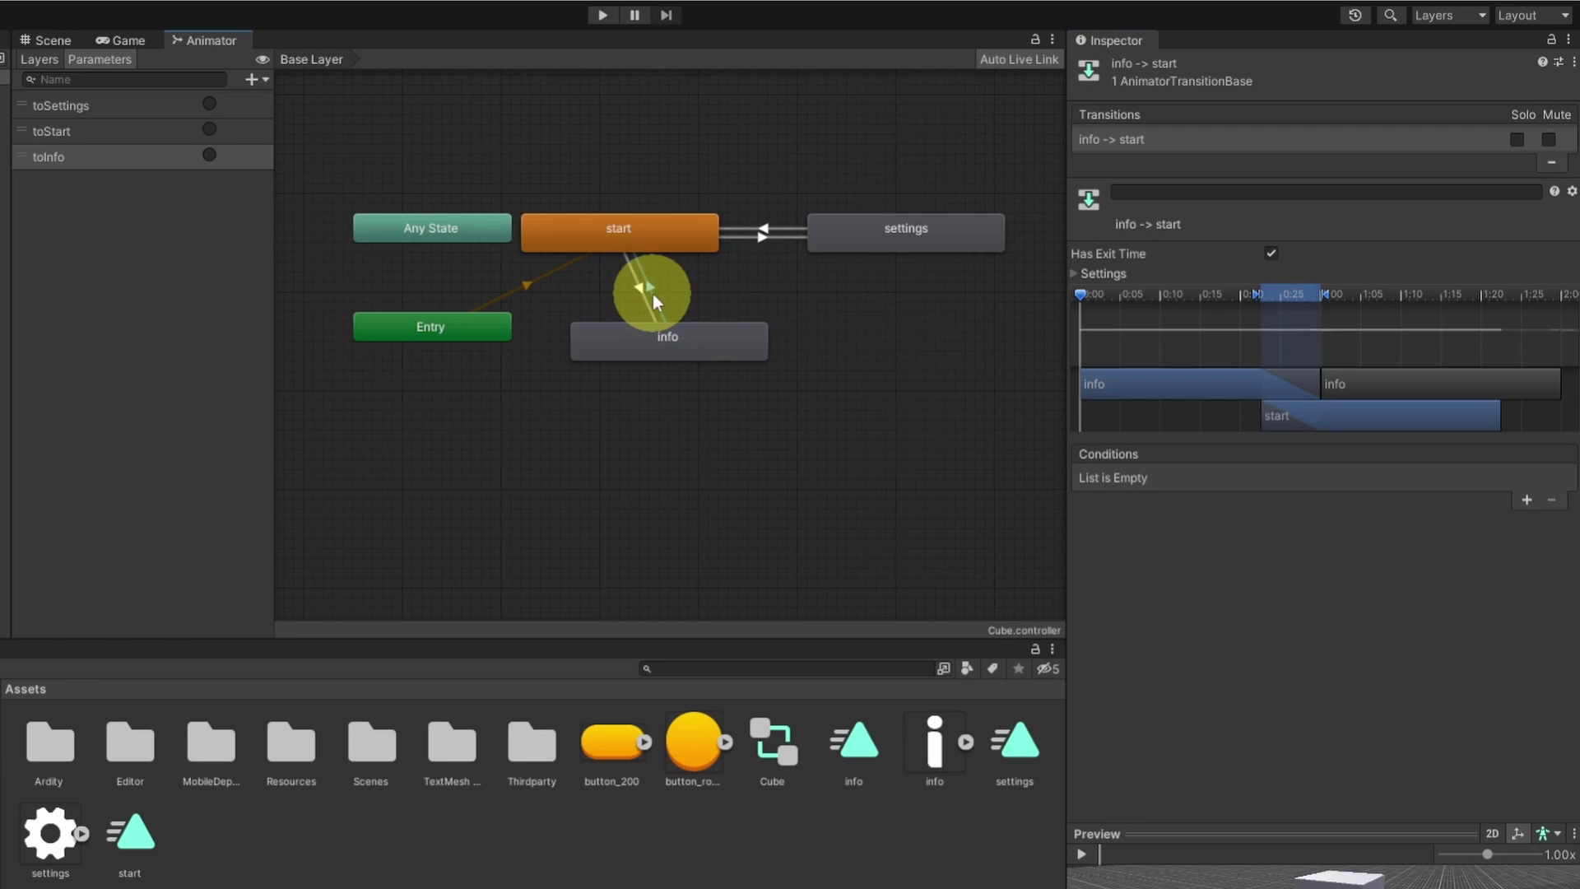
{"action": "left_click", "coordinate": [1527, 497]}
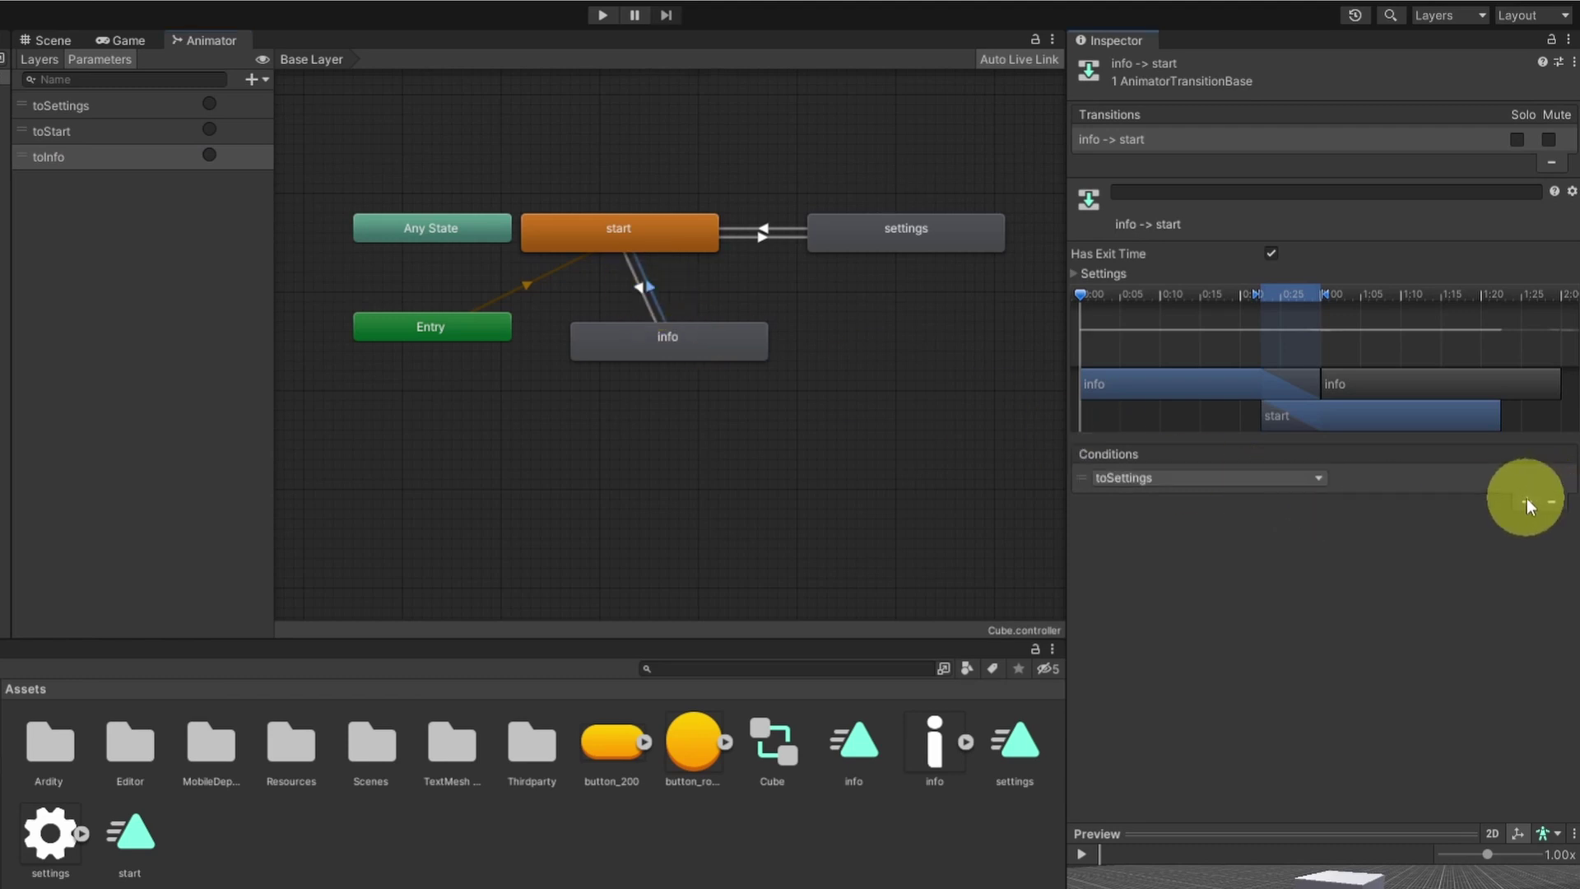
{"action": "left_click", "coordinate": [1161, 477]}
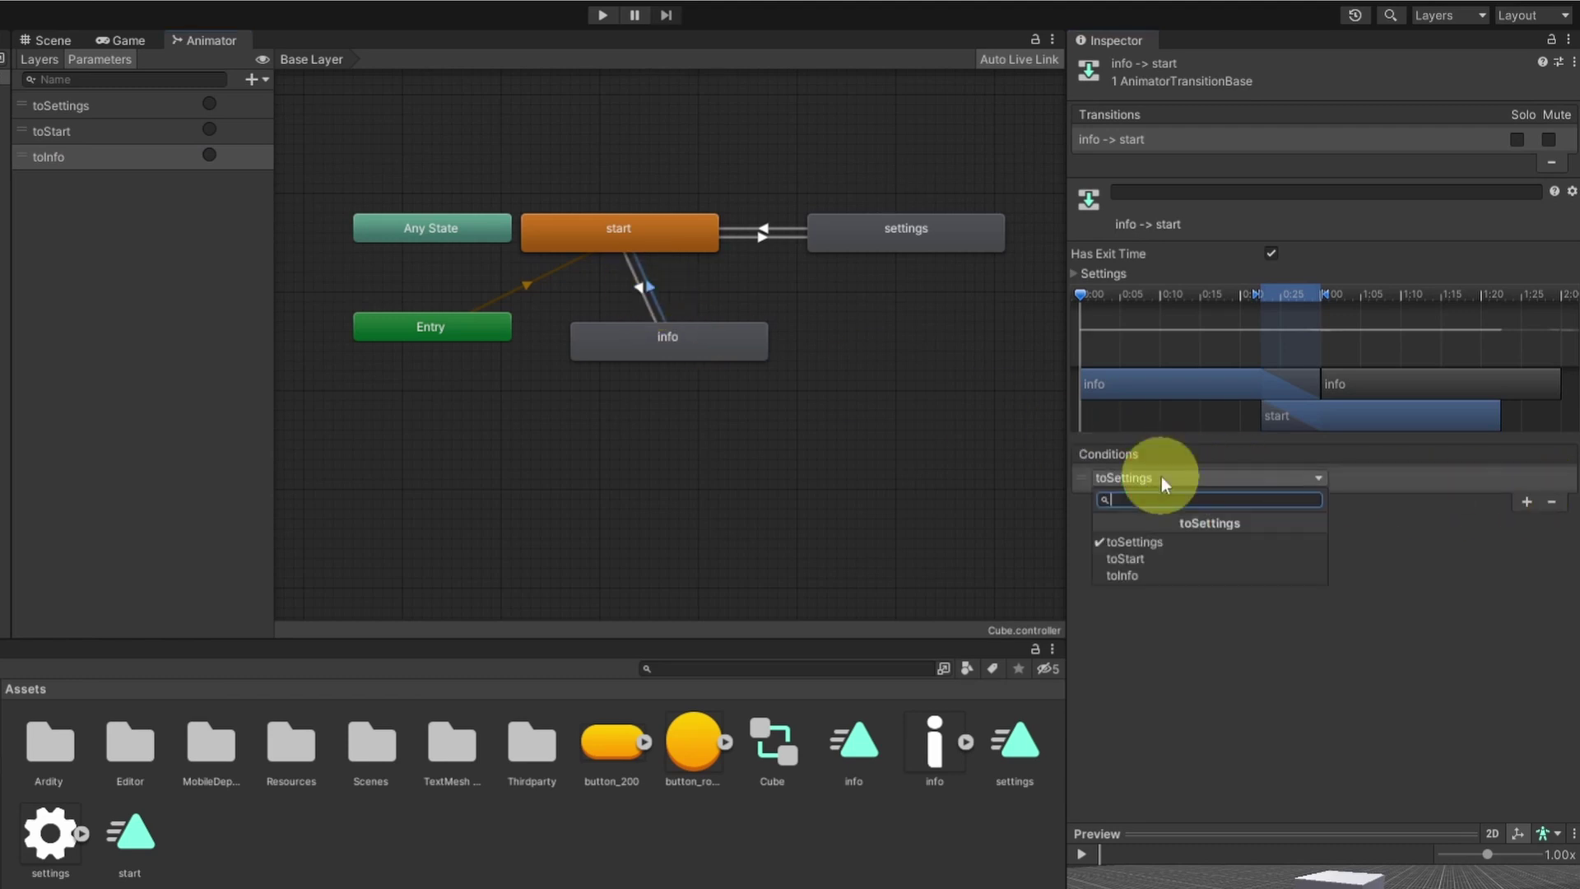
{"action": "left_click", "coordinate": [1133, 556]}
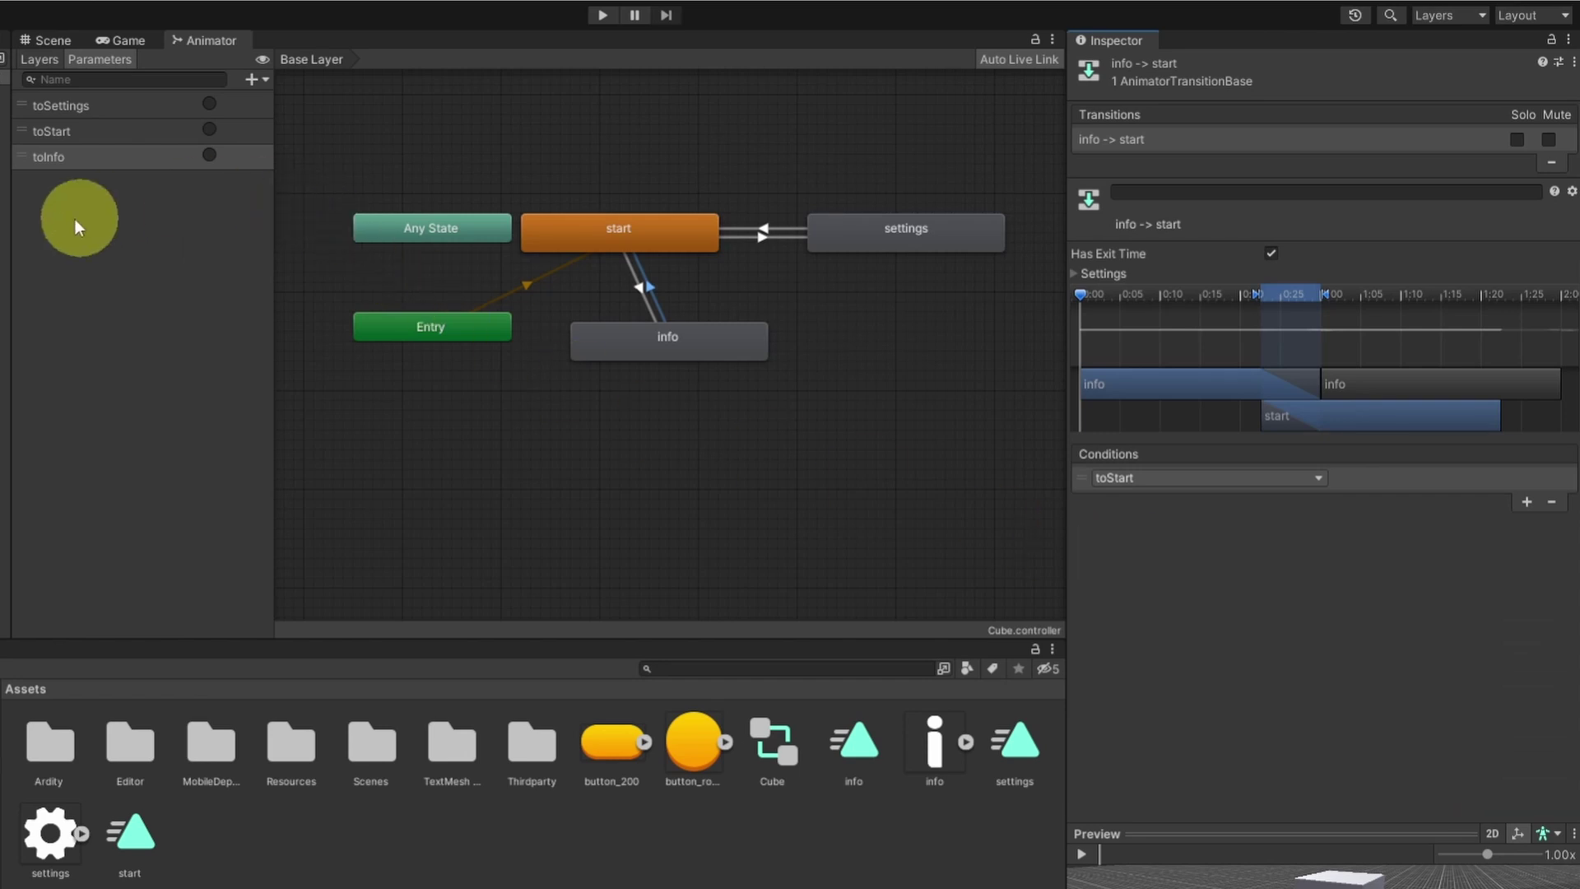
- Add an On Click event to the Settings button that targets the Cube and calls Animator.SetTrigger with a string argument
{"action": "left_click", "coordinate": [120, 41]}
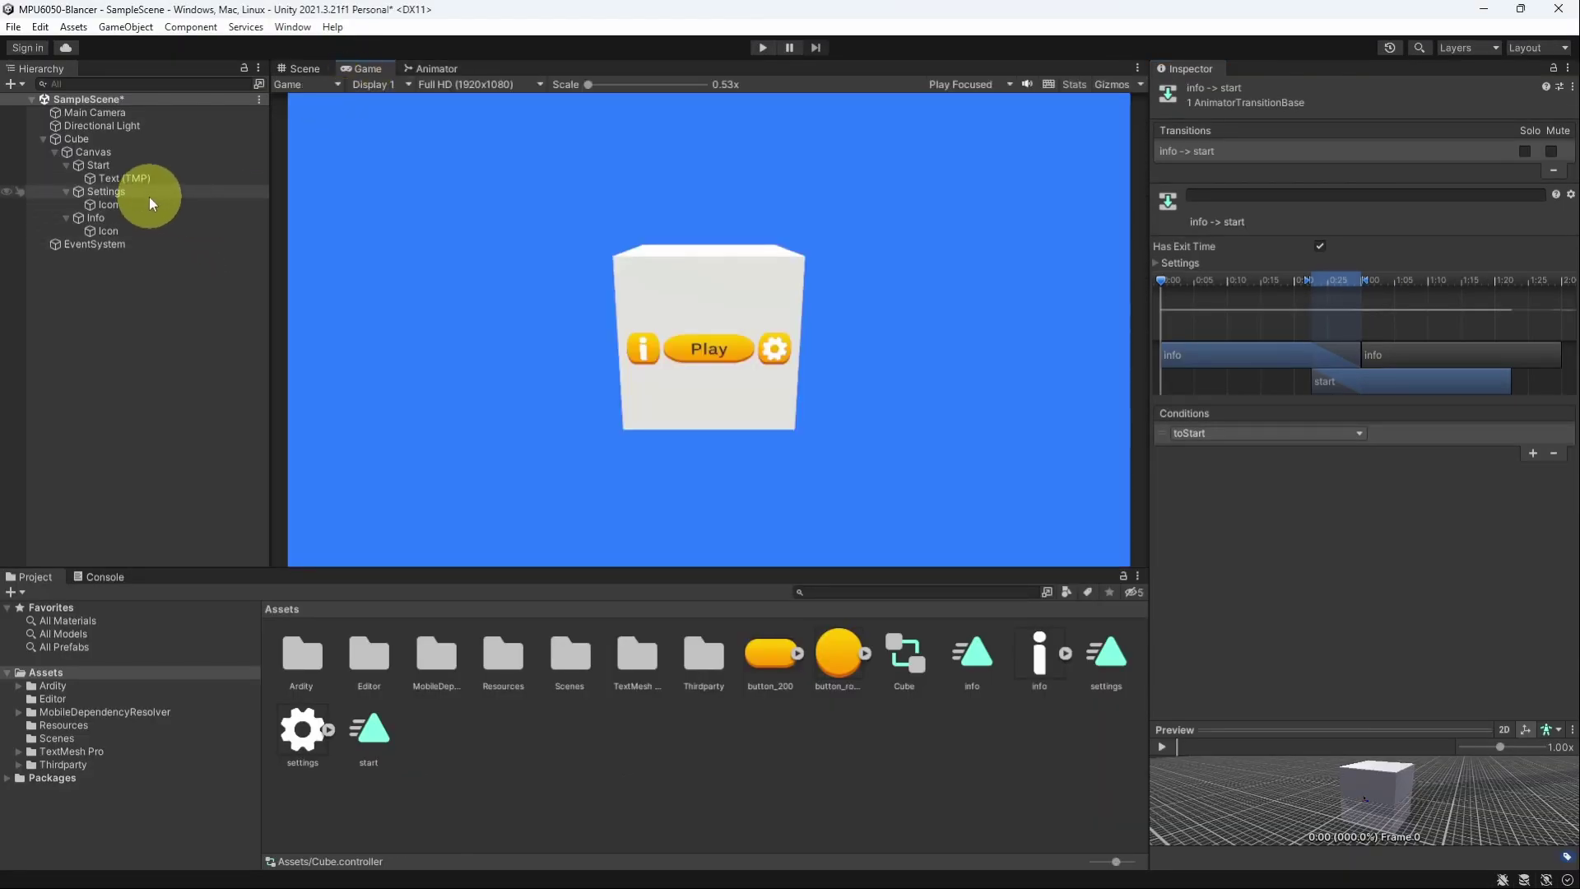
{"action": "left_click", "coordinate": [132, 194]}
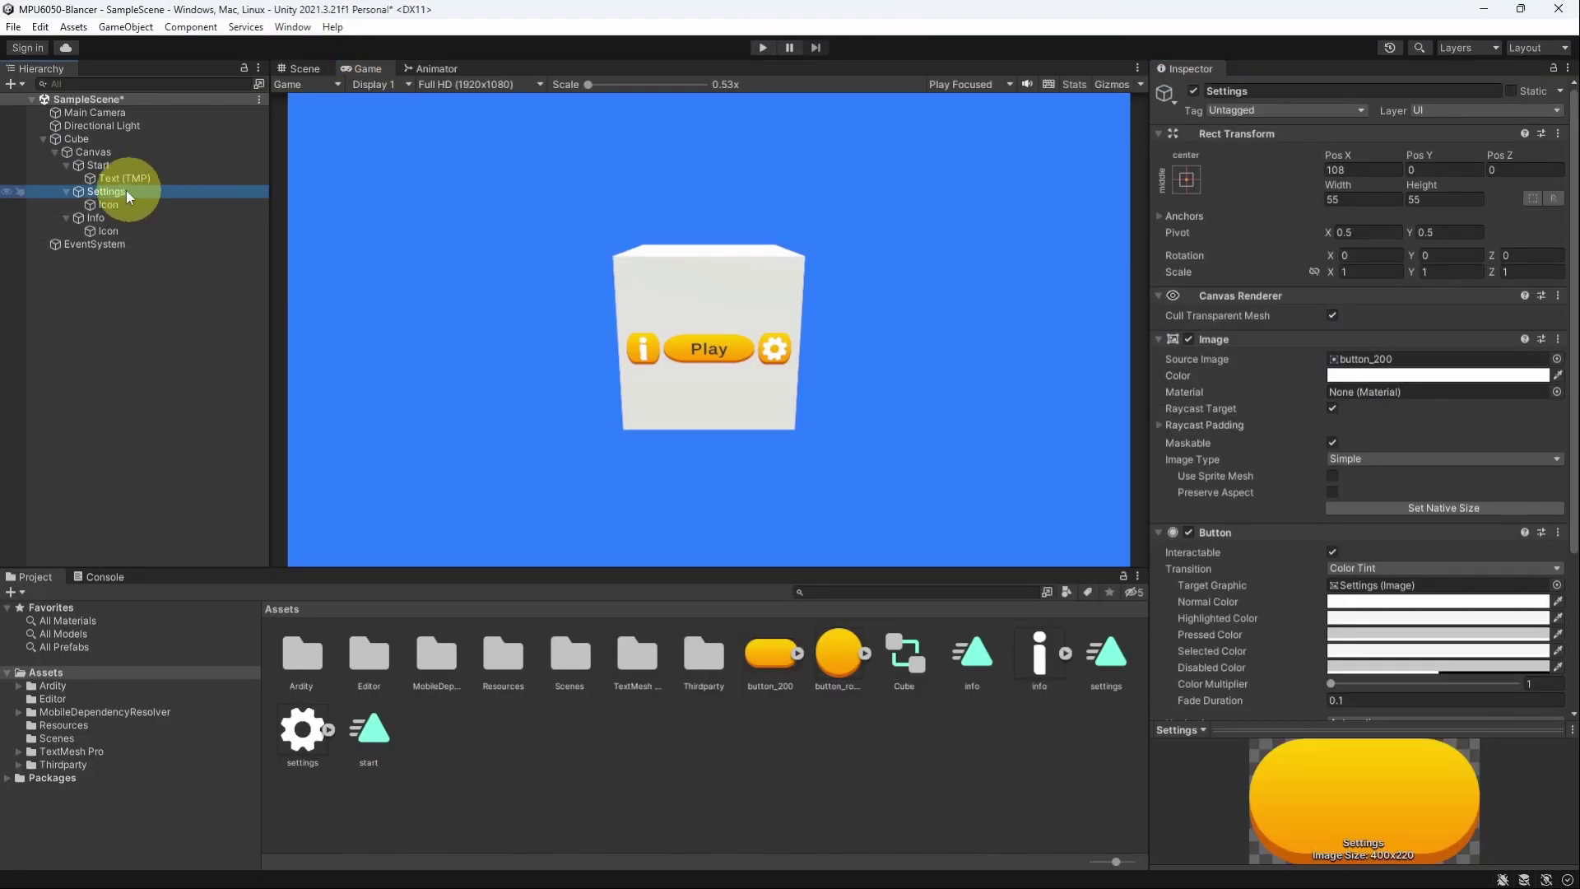
{"action": "scroll", "coordinate": [1292, 543], "scroll_direction": "down", "scroll_amount": 4}
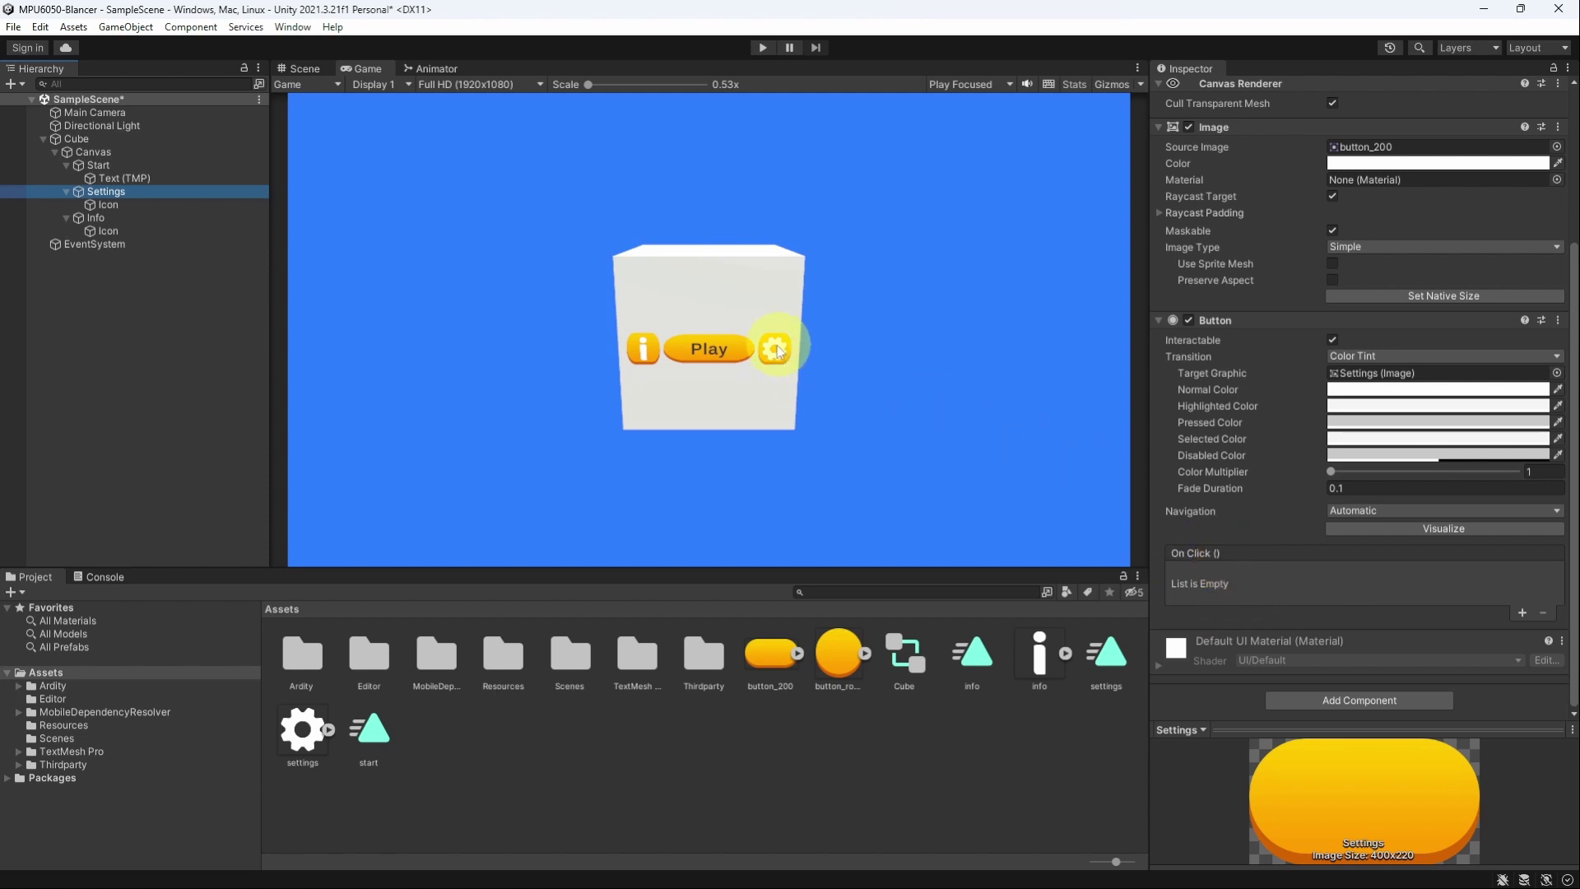
{"action": "left_click", "coordinate": [1521, 613]}
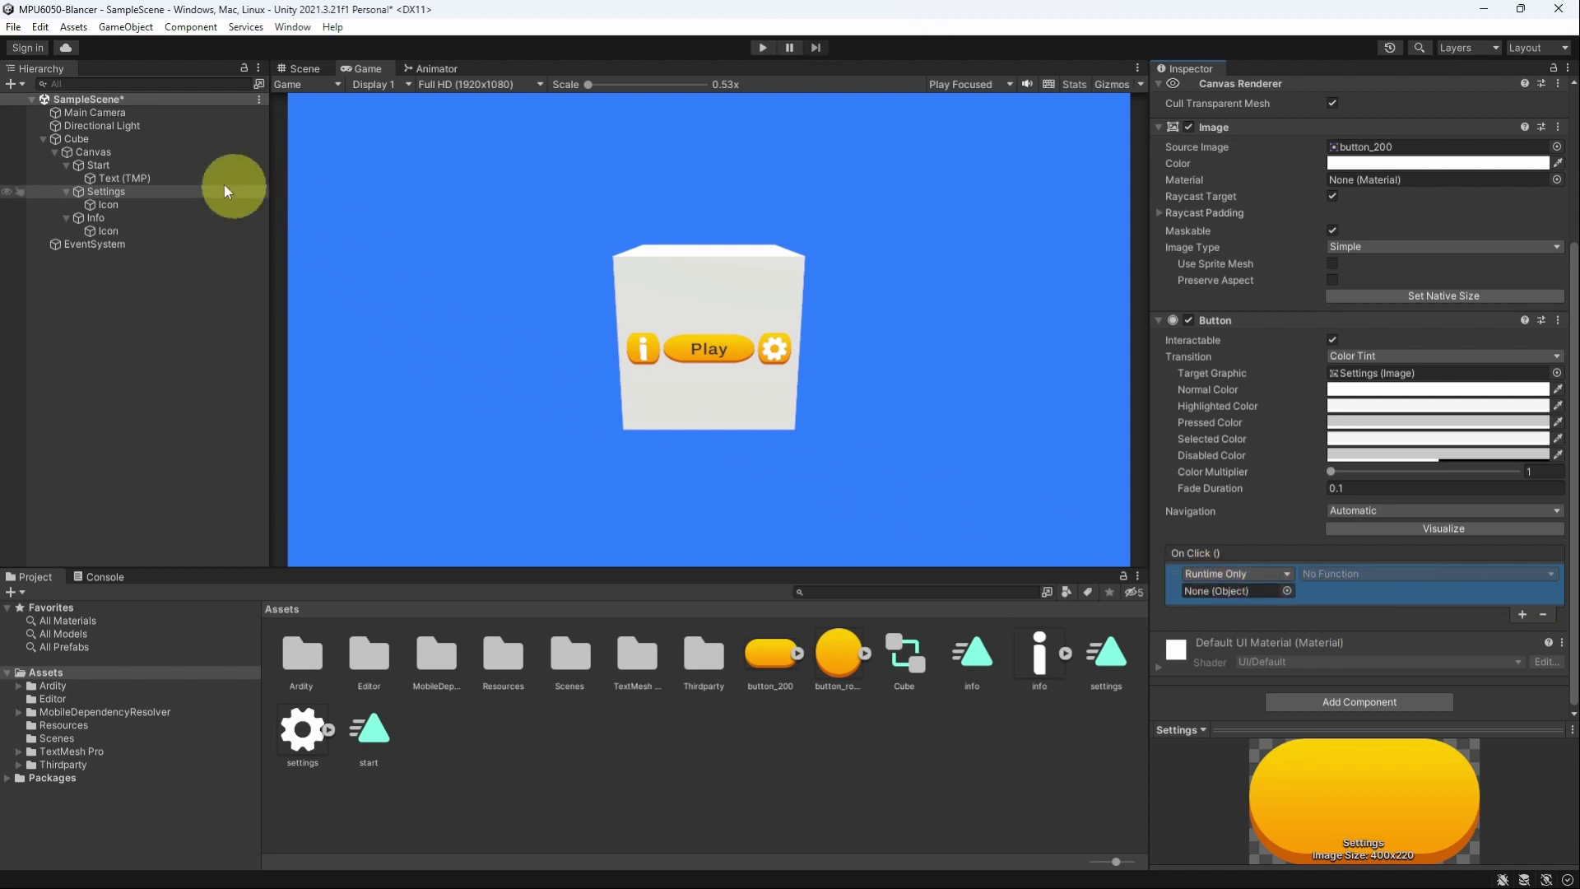
{"action": "mouse_move", "coordinate": [89, 142]}
{"action": "left_mouse_down"}
{"action": "mouse_move", "coordinate": [28, 184]}
{"action": "mouse_move", "coordinate": [1114, 501]}
{"action": "mouse_move", "coordinate": [1232, 590]}
{"action": "left_mouse_up"}
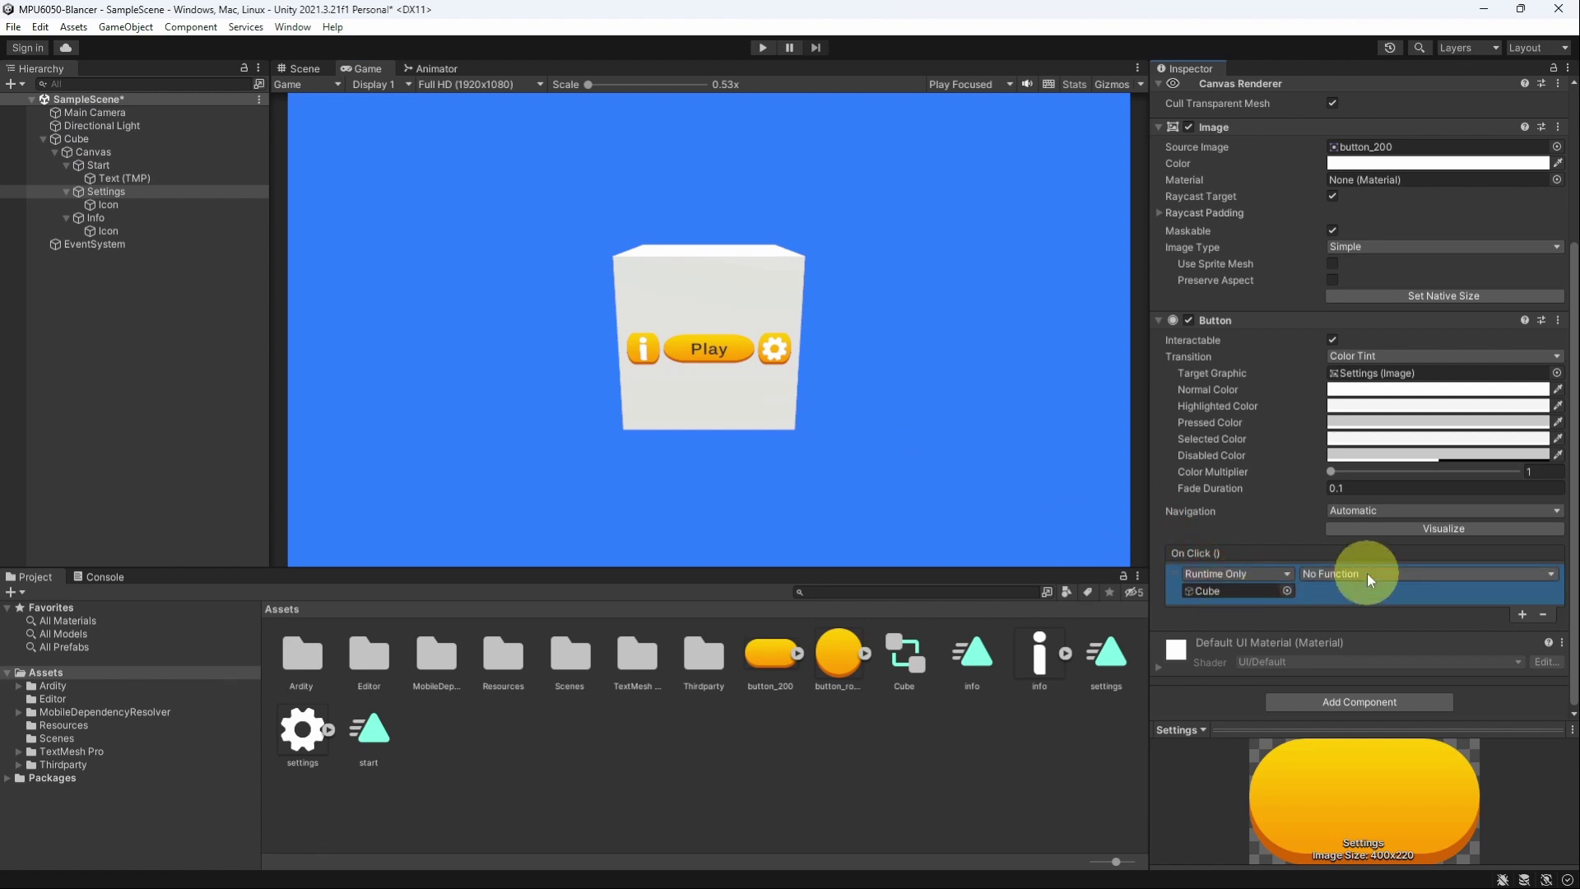
{"action": "left_click", "coordinate": [1366, 572]}
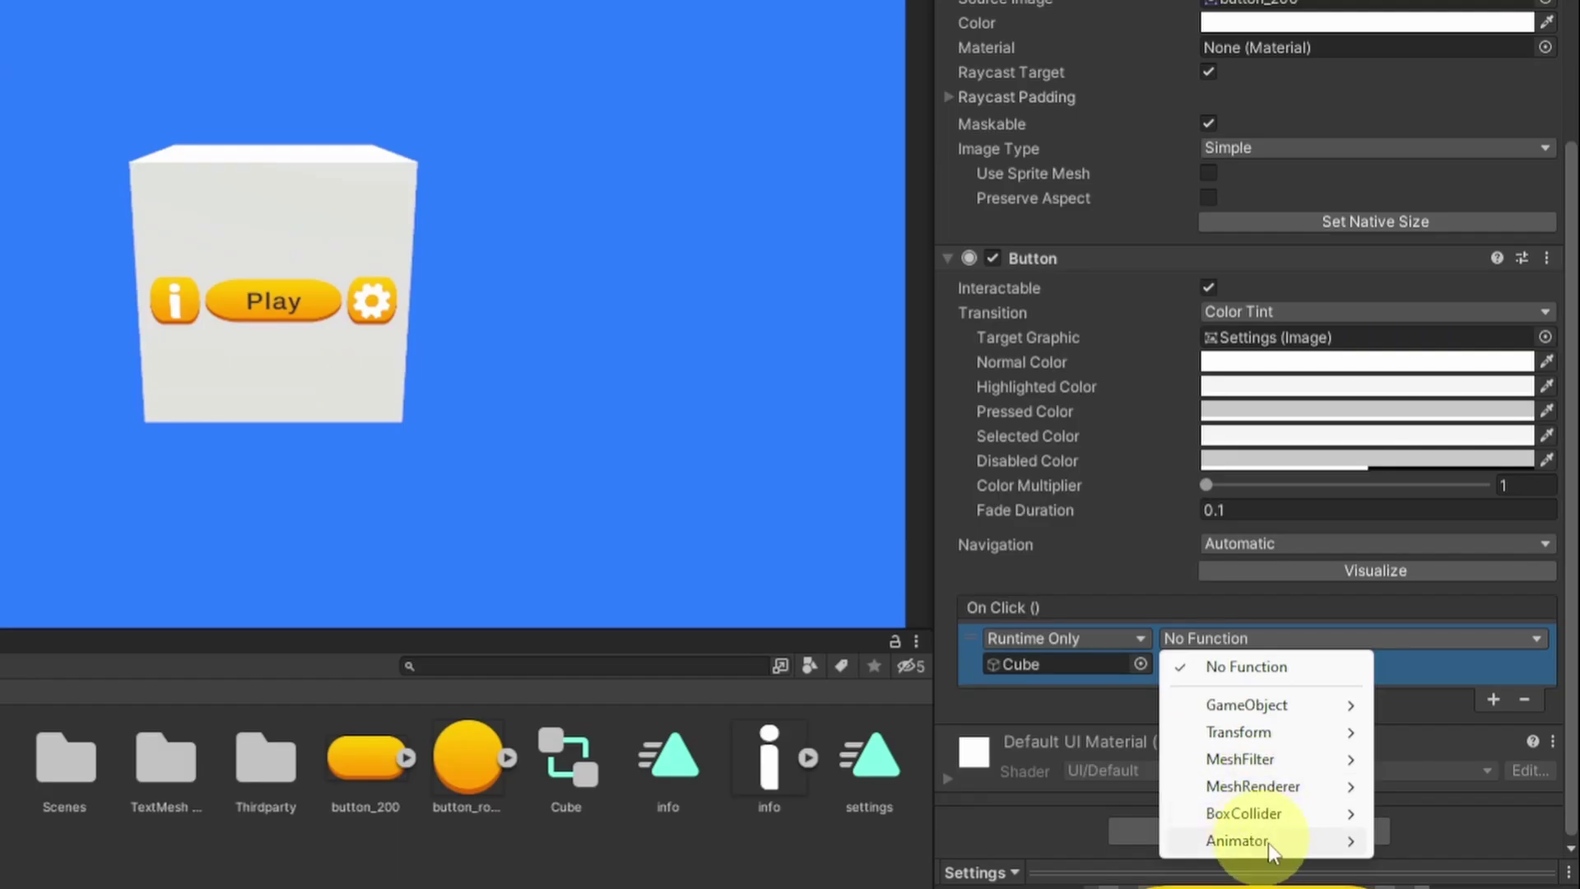
{"action": "mouse_move", "coordinate": [1357, 710]}
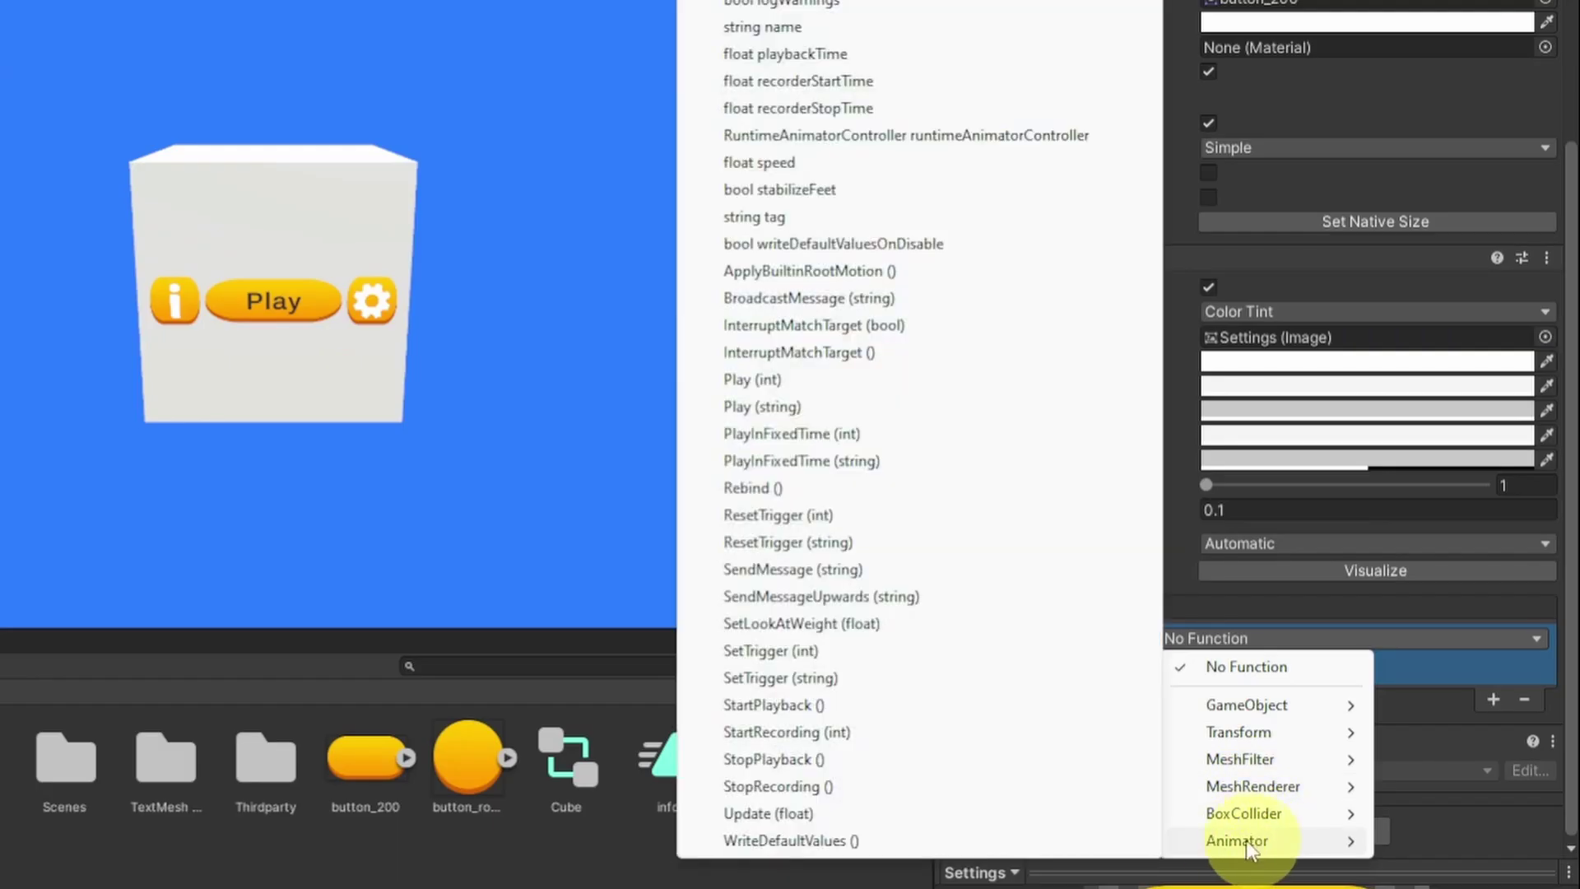
{"action": "left_click", "coordinate": [822, 678]}
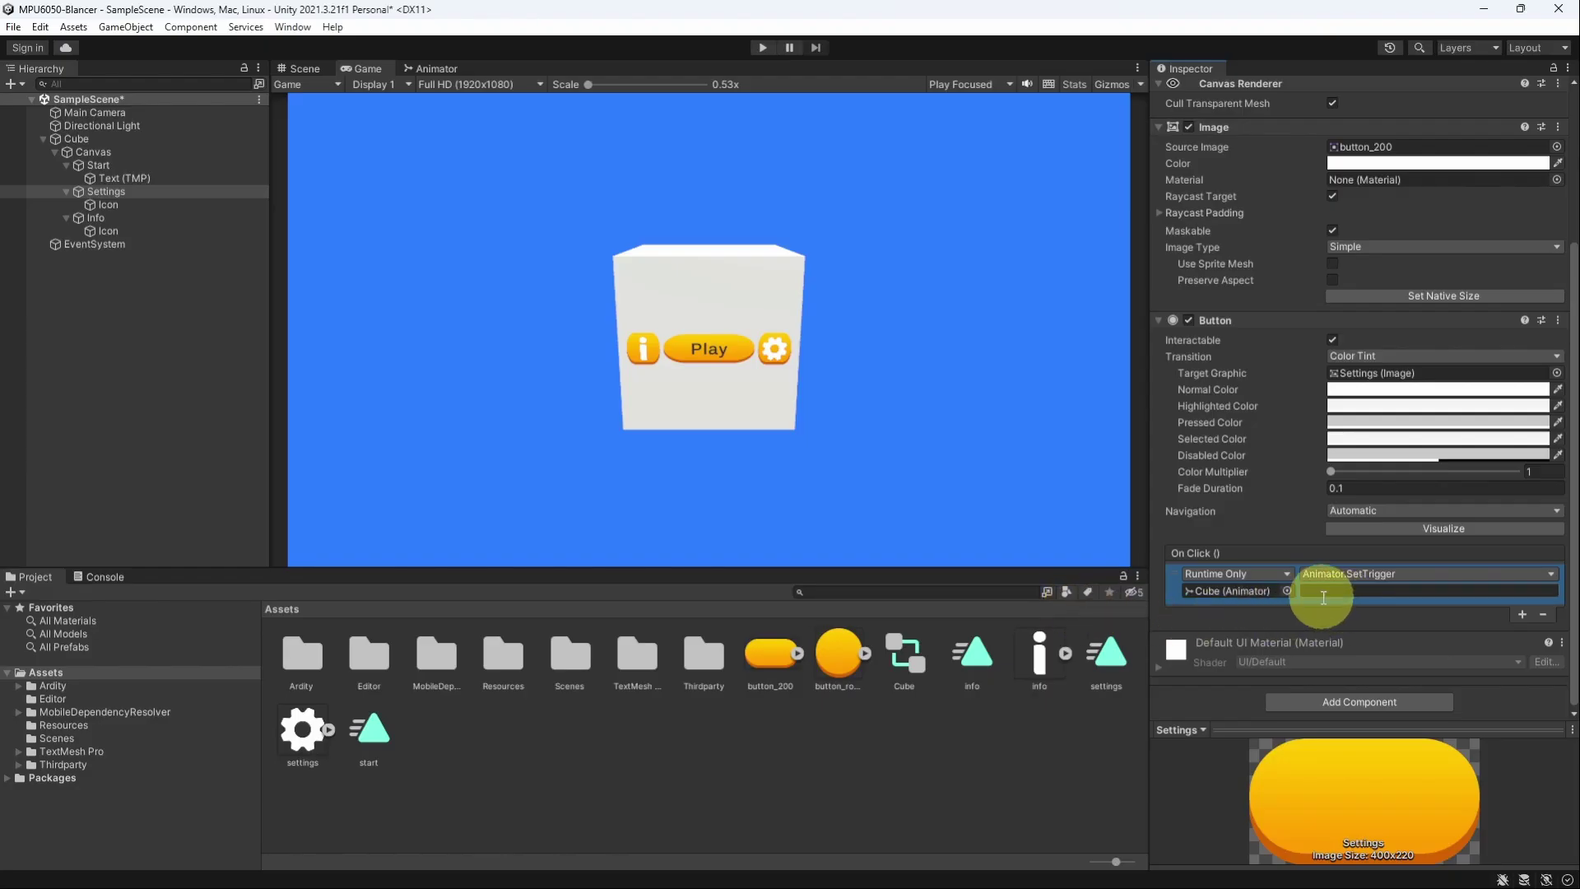
- Copy the toSettings parameter name from the Animator and enter it as the Settings button's SetTrigger argument
{"action": "left_click", "coordinate": [901, 358]}
{"action": "left_click", "coordinate": [436, 68]}
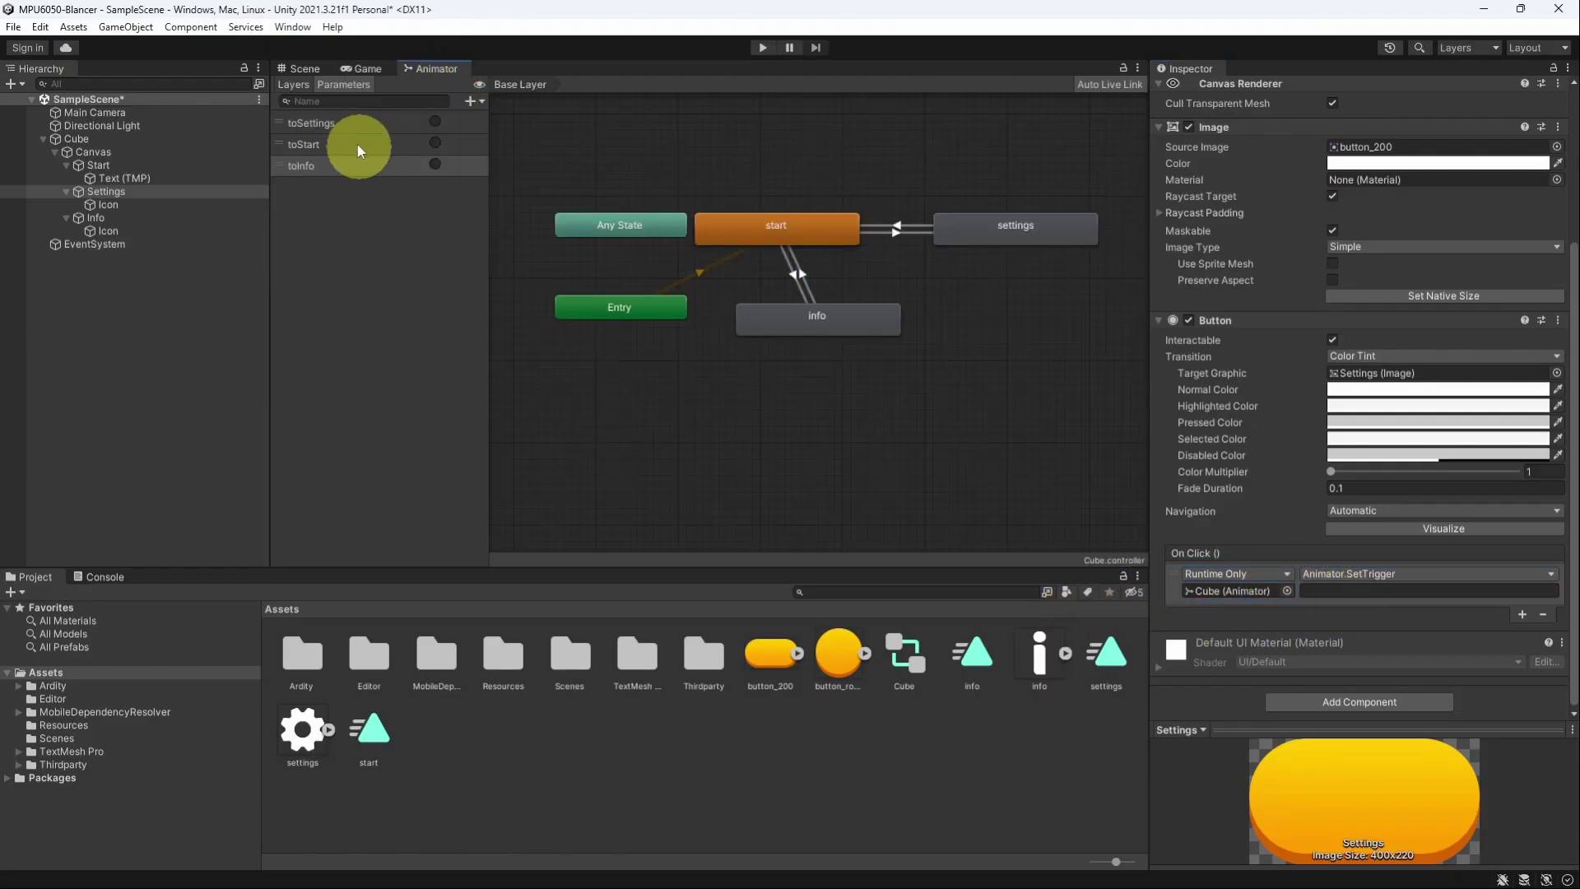
{"action": "double_click", "coordinate": [326, 125]}
{"action": "key", "text": "ctrl+c"}
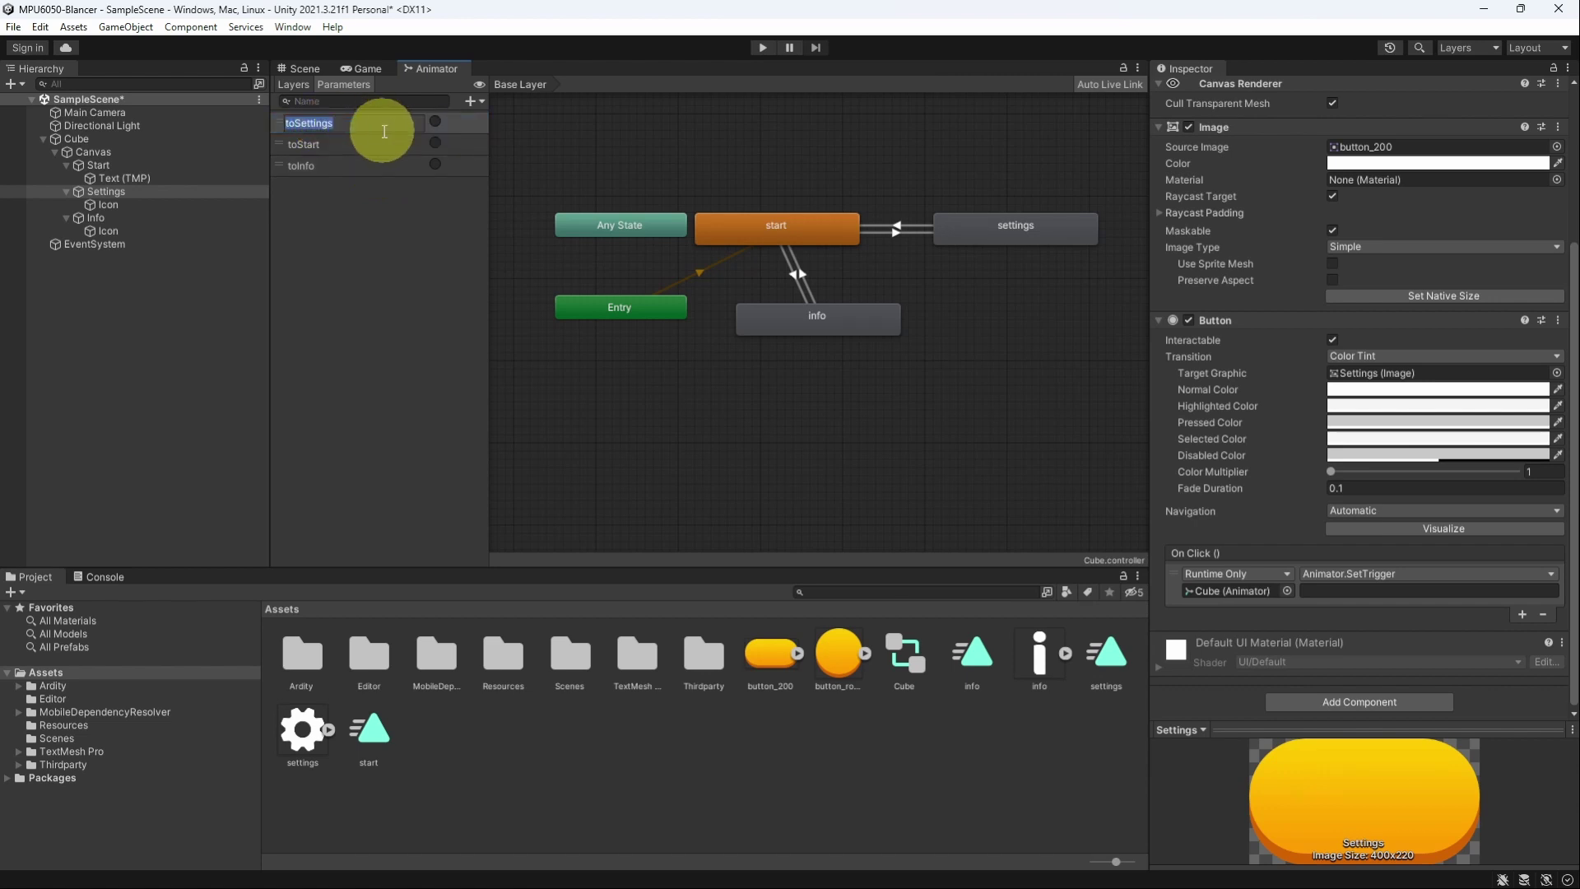
{"action": "left_click", "coordinate": [124, 191]}
{"action": "left_click", "coordinate": [1342, 594]}
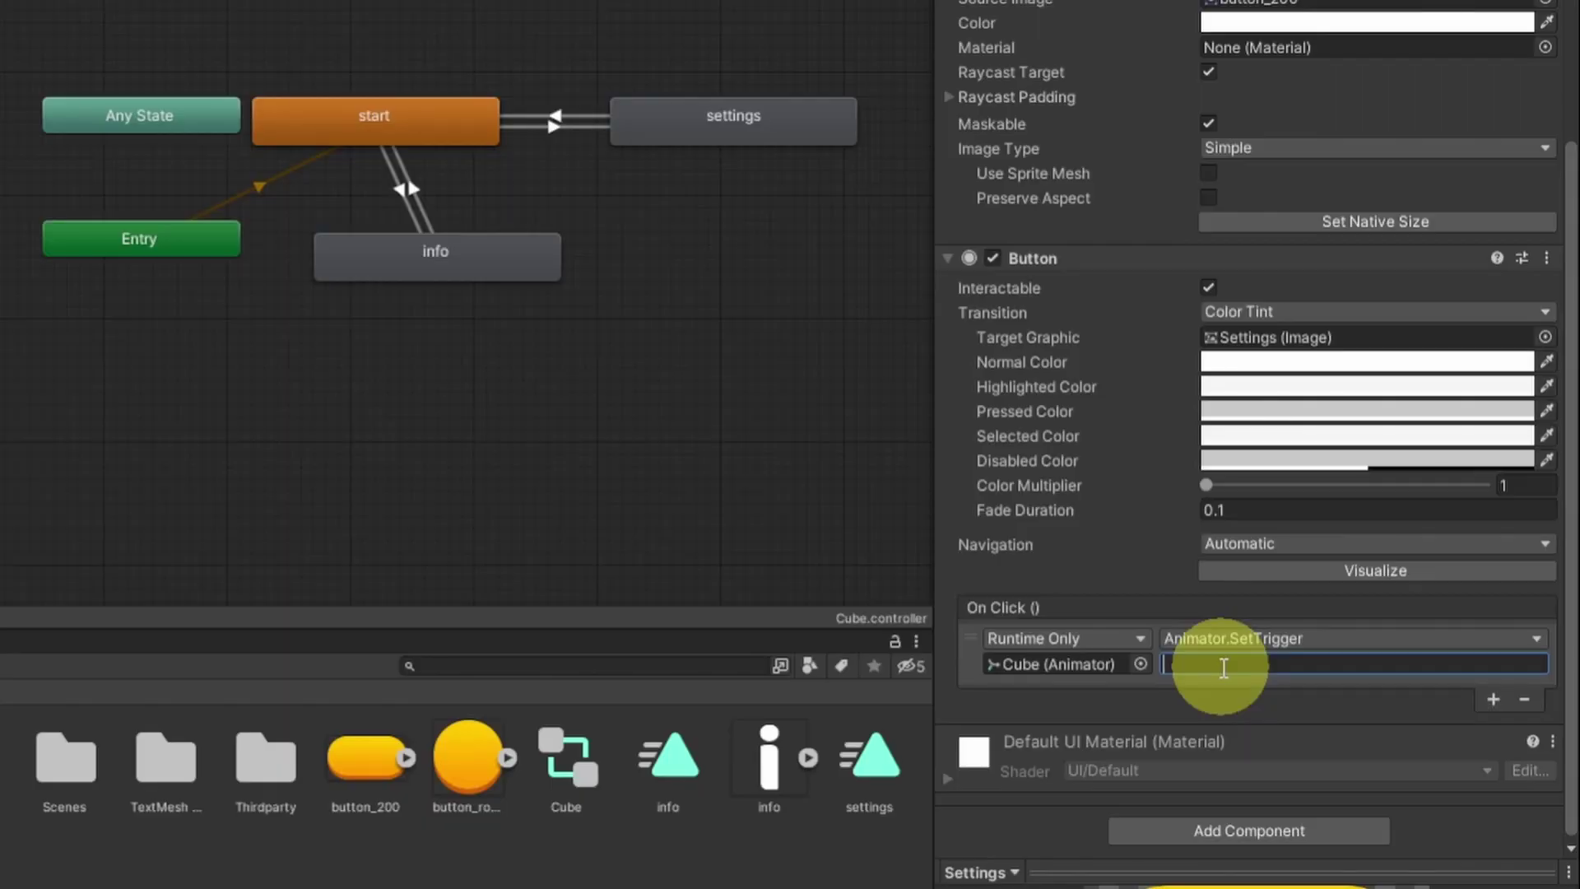
{"action": "key", "text": "ctrl+v"}
- Run the scene in Play mode, test the settings gear button on the cube, and stop playback
{"action": "left_click", "coordinate": [762, 47]}
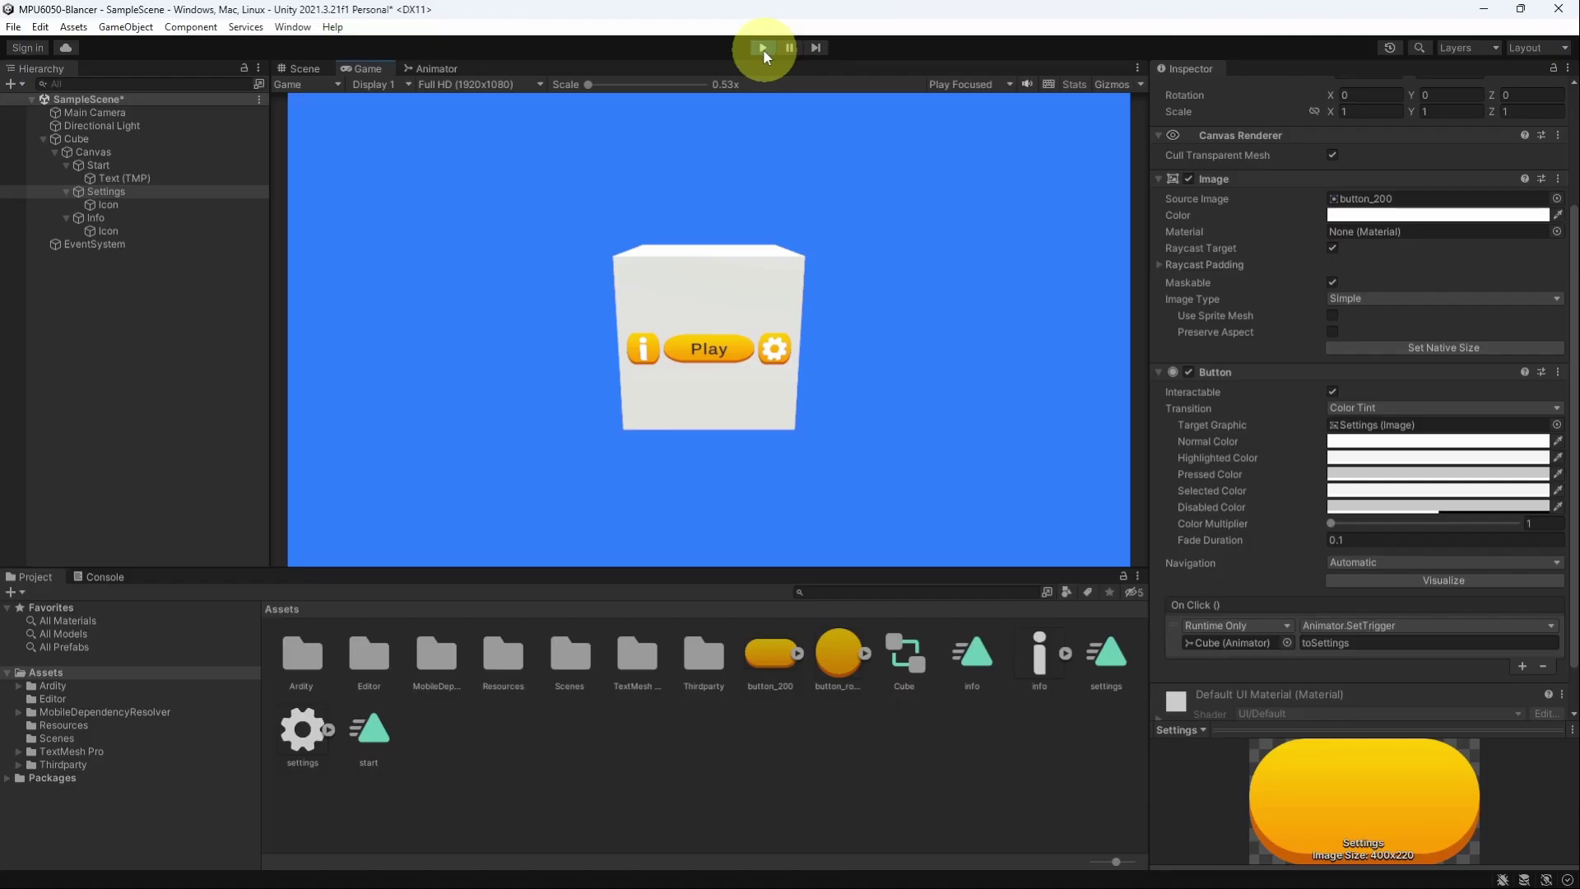
{"action": "left_click", "coordinate": [775, 351]}
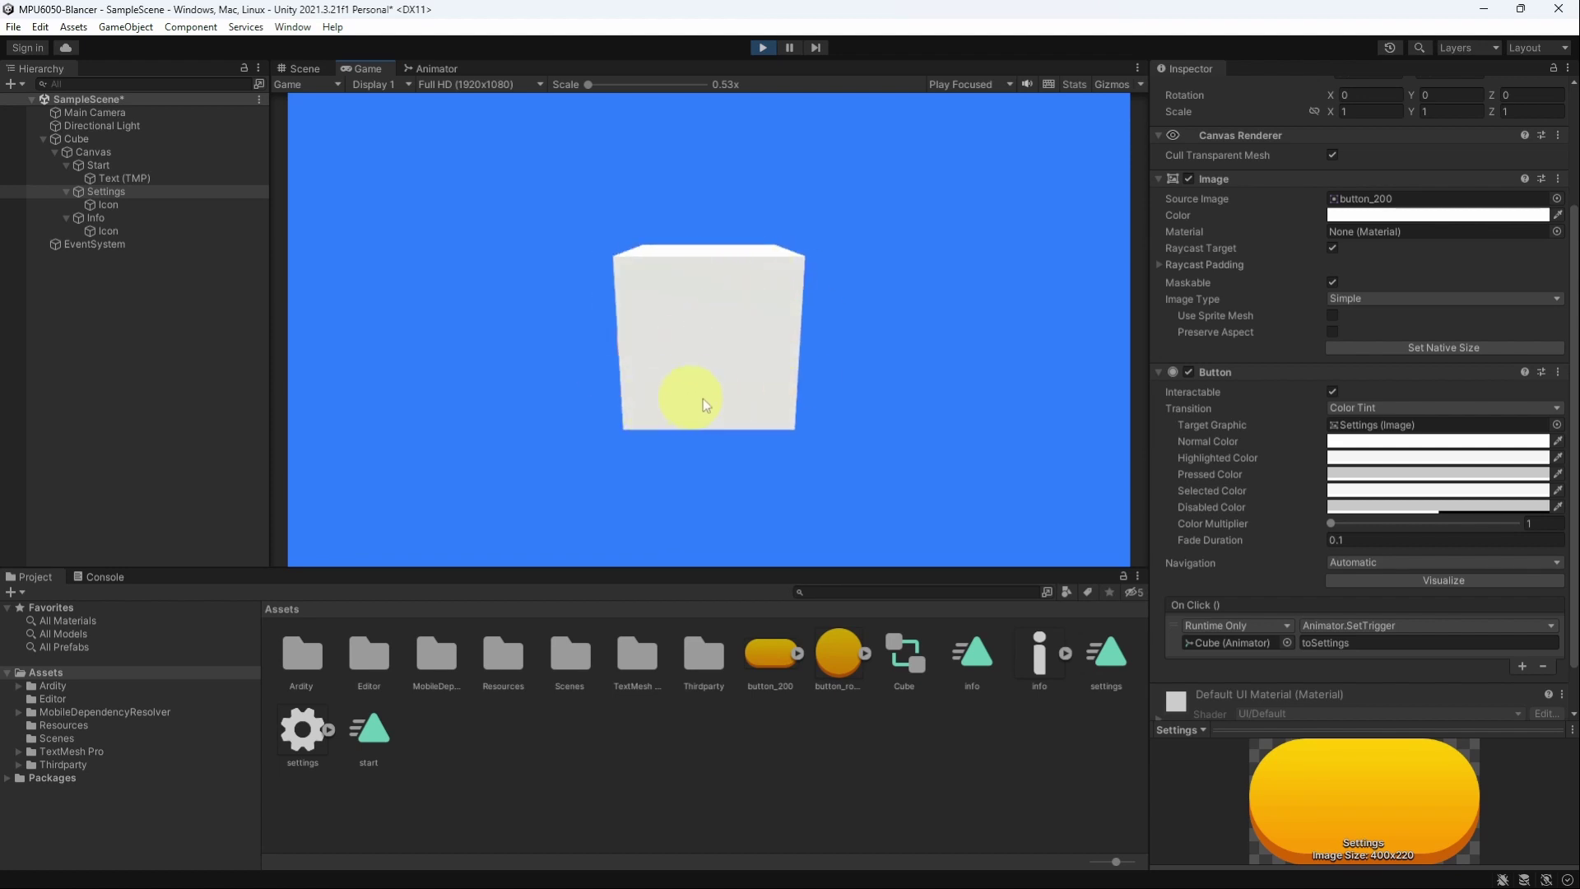
{"action": "left_click", "coordinate": [762, 48]}
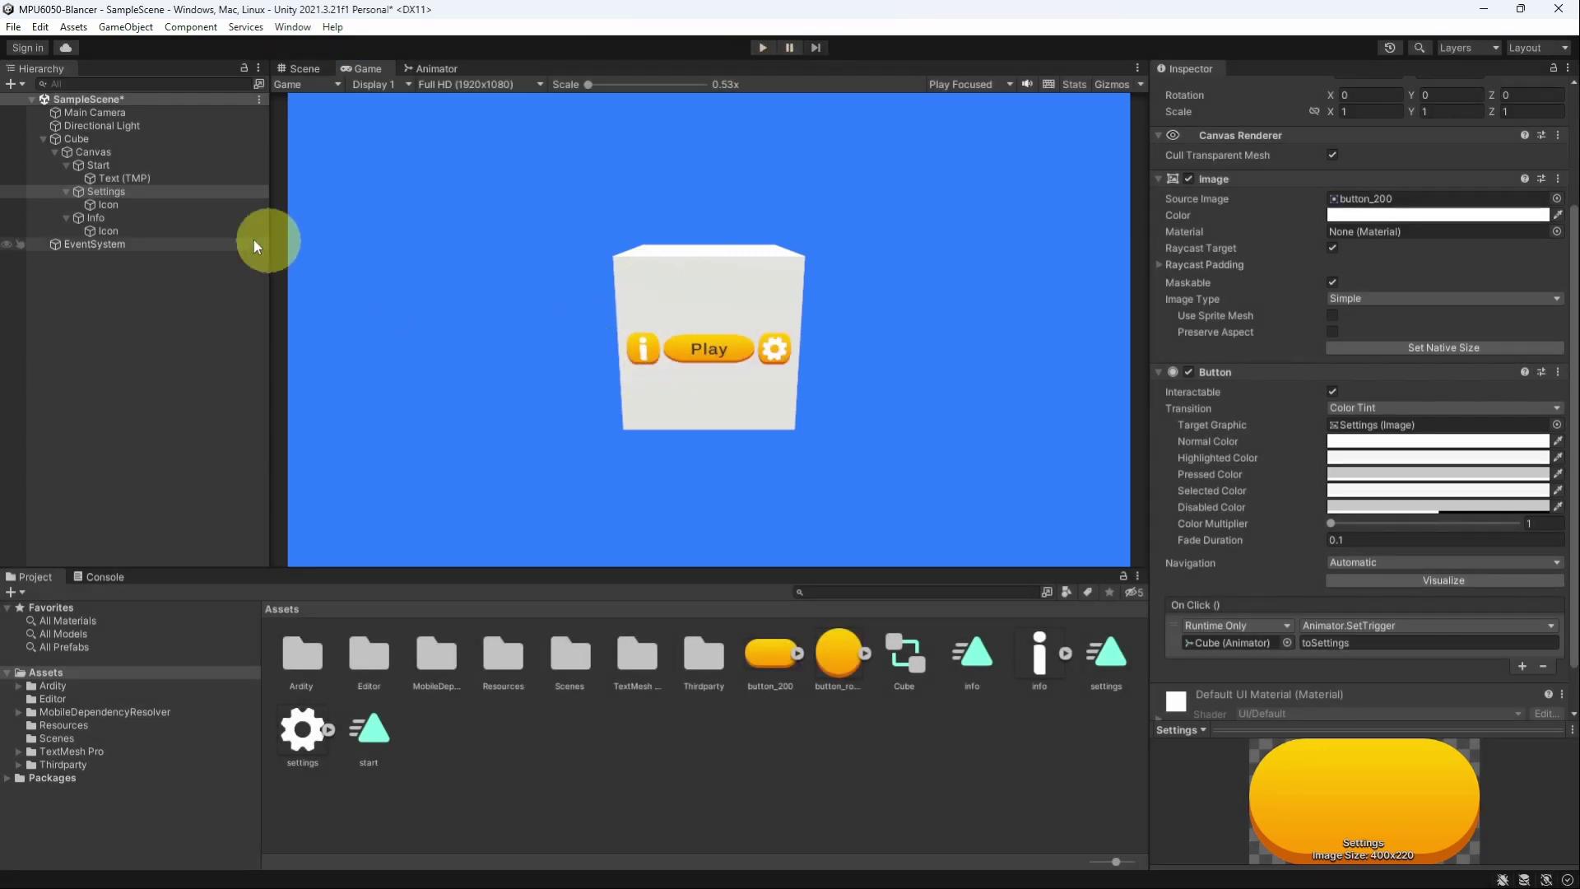
- Add an On Click event to the Info button that targets the Cube and calls Animator.SetTrigger with a string argument
{"action": "left_click", "coordinate": [154, 219]}
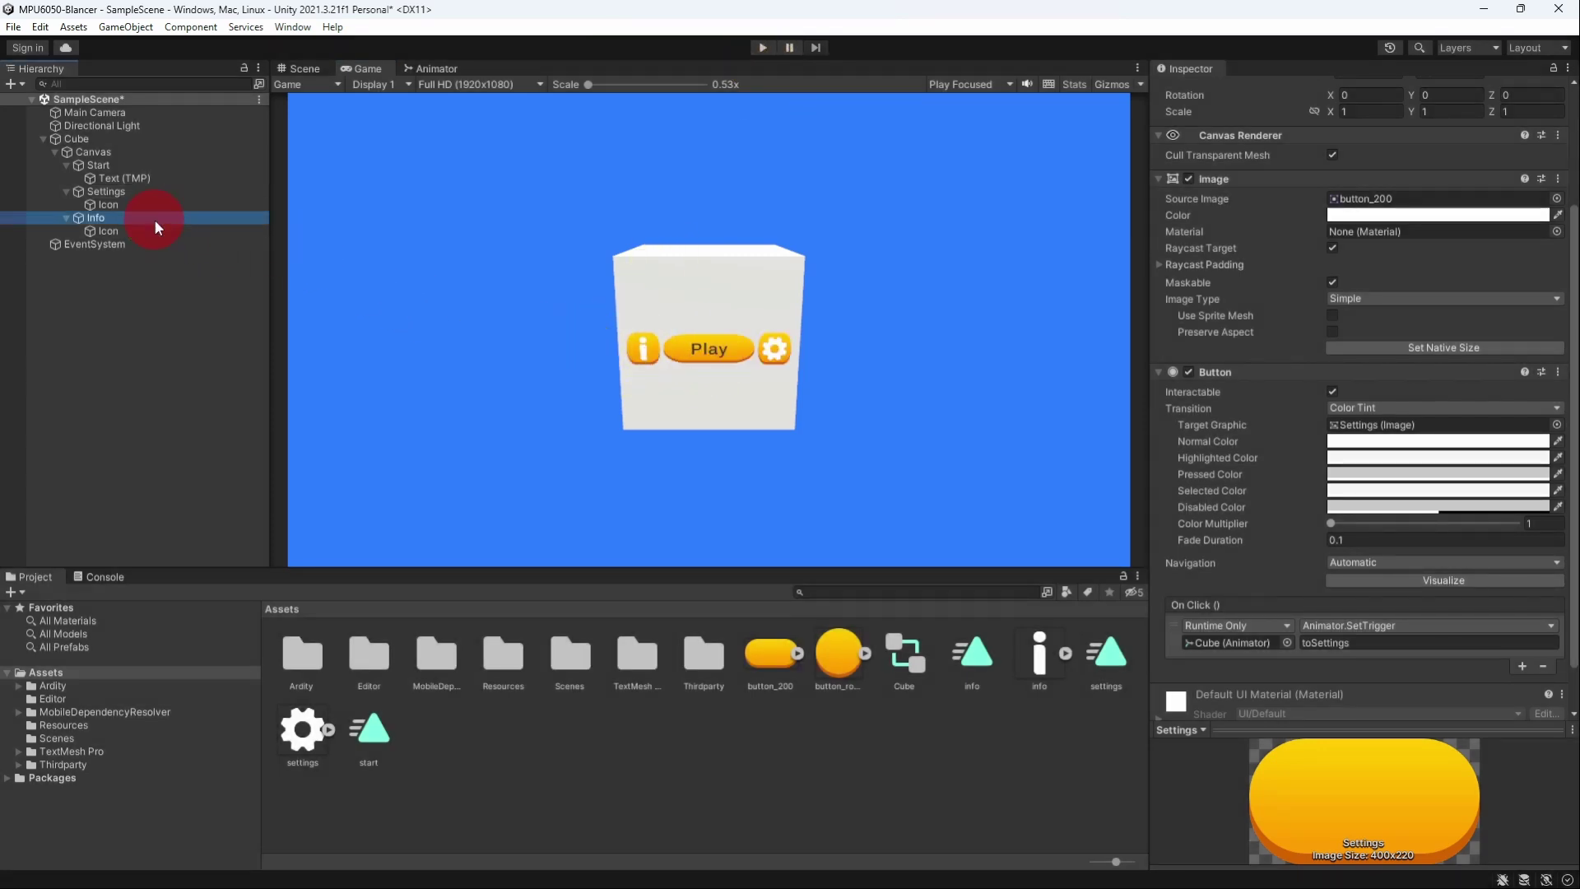
{"action": "left_click", "coordinate": [1521, 666]}
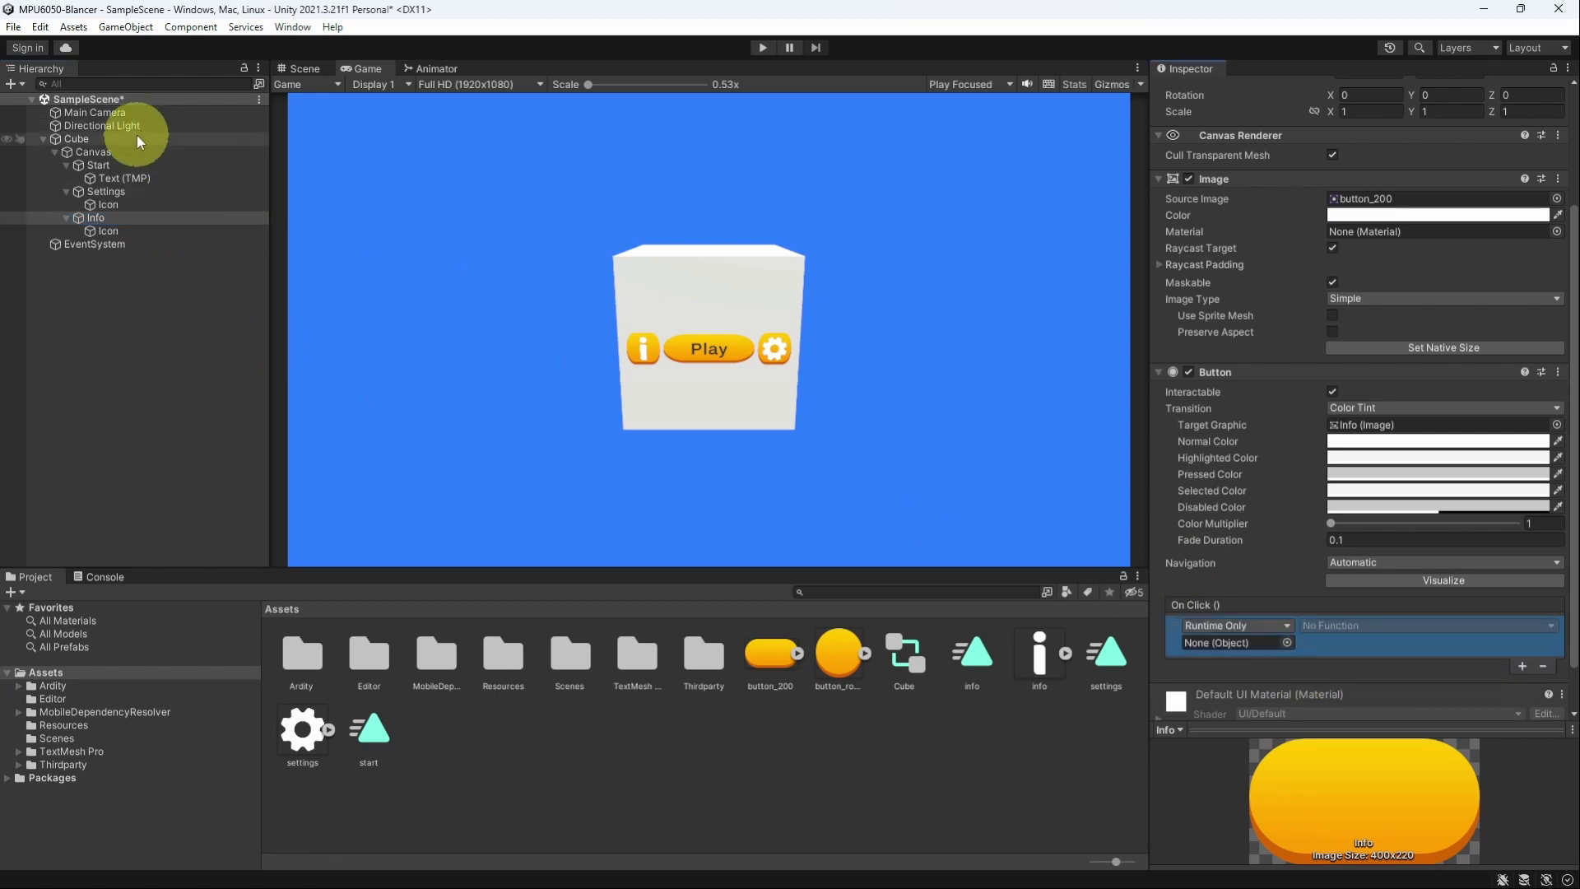
{"action": "left_click_drag", "start_coordinate": [140, 140], "coordinate": [1234, 642]}
{"action": "left_click", "coordinate": [1349, 626]}
{"action": "mouse_move", "coordinate": [1358, 761]}
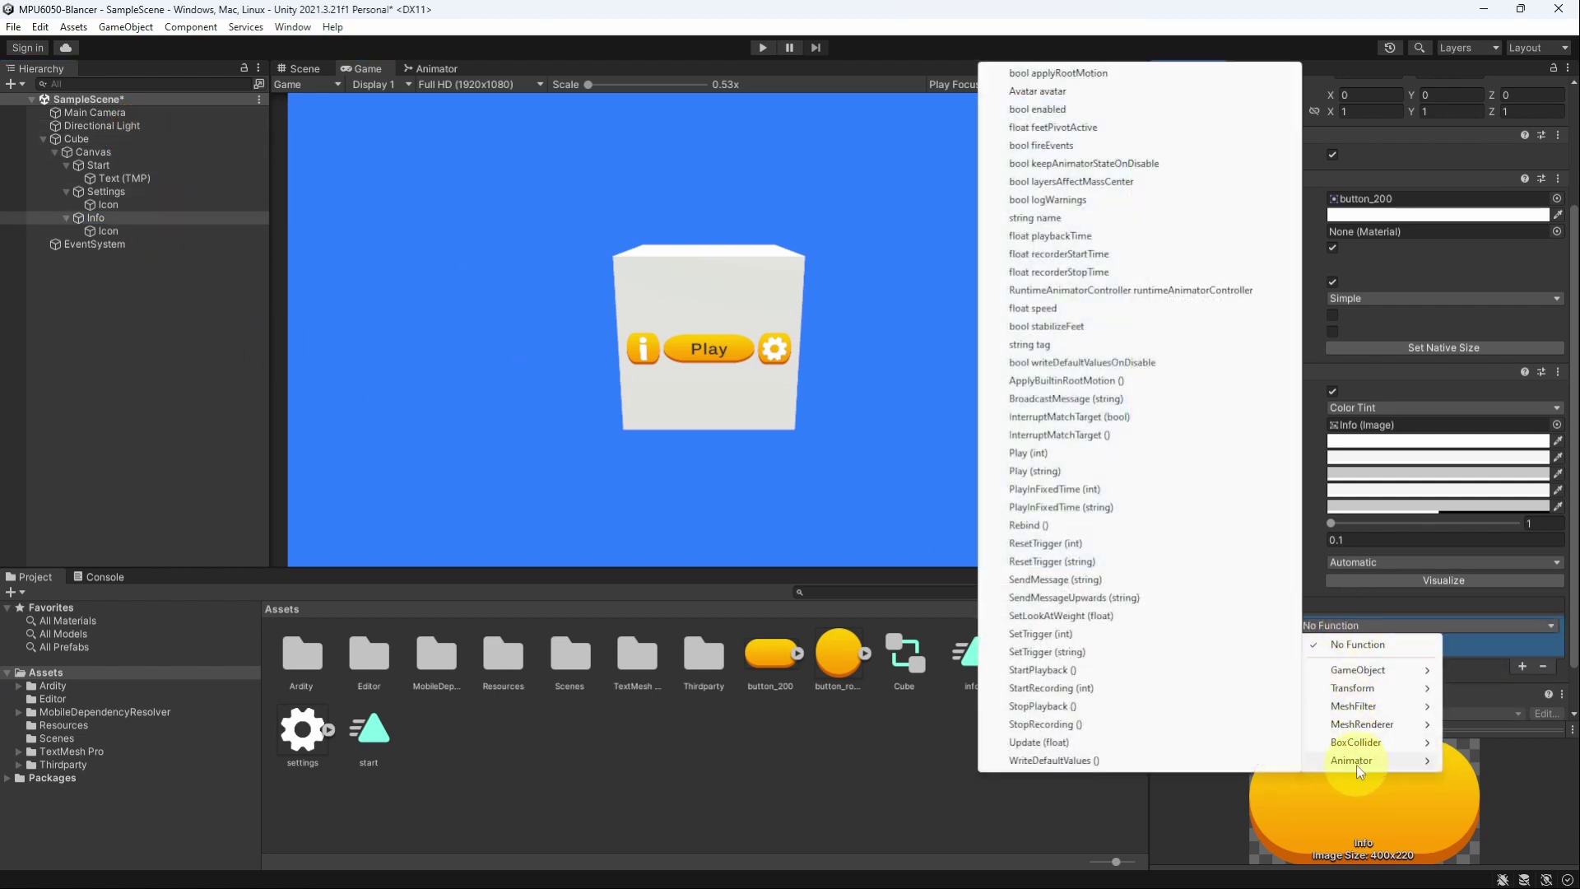
{"action": "left_click", "coordinate": [1064, 652]}
- Copy the toInfo parameter name from the Animator and enter it as the Info button's SetTrigger argument
{"action": "left_click", "coordinate": [430, 68]}
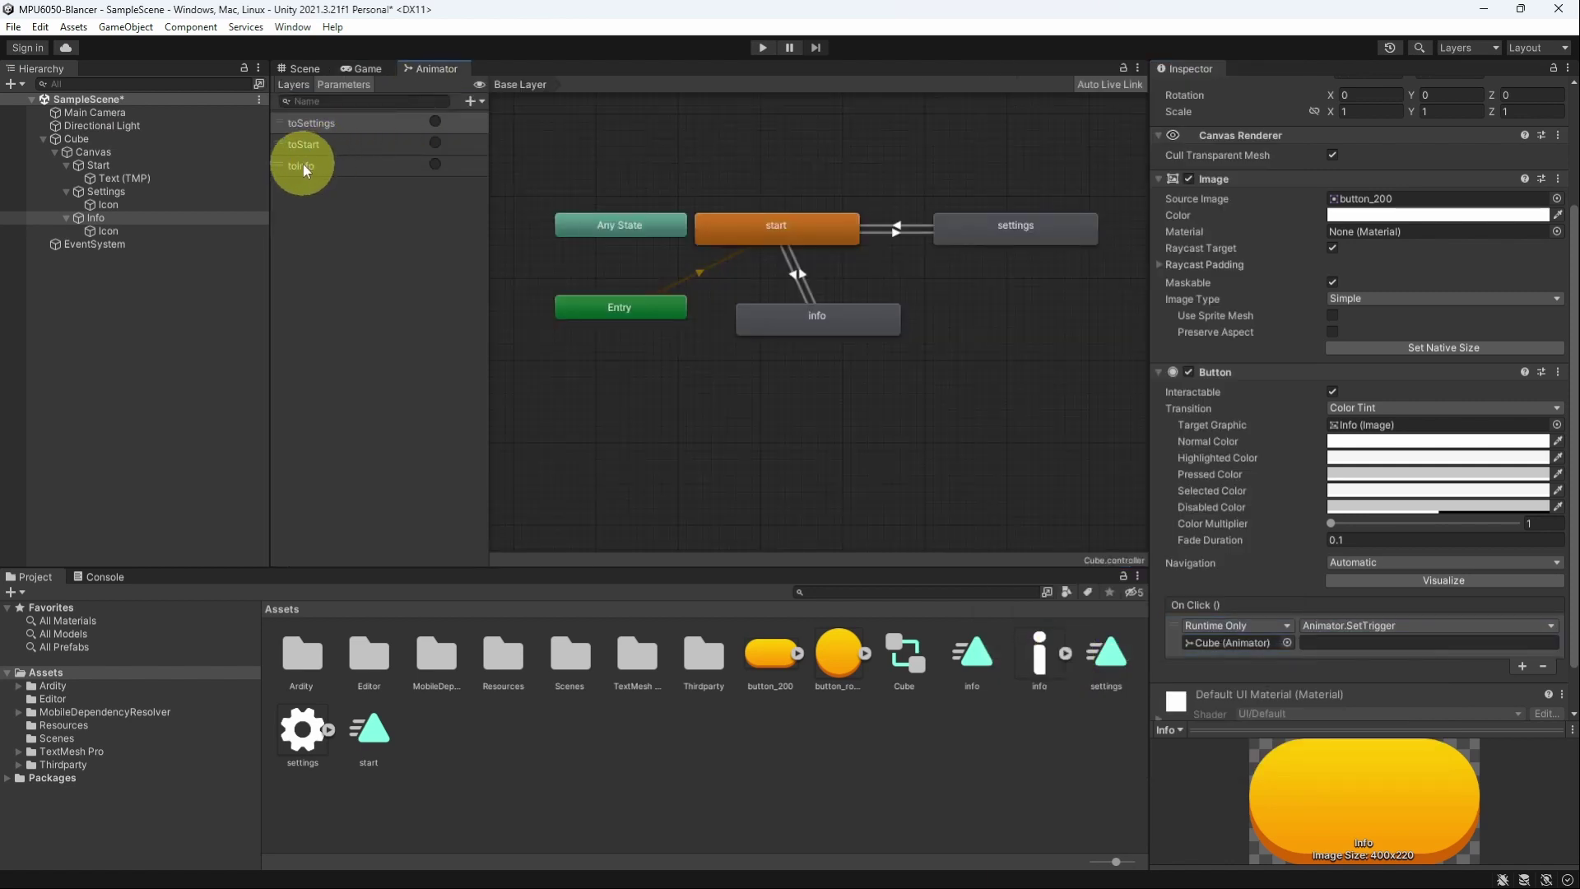
{"action": "left_click", "coordinate": [303, 166]}
{"action": "left_click", "coordinate": [304, 166]}
{"action": "key", "text": "ctrl+c"}
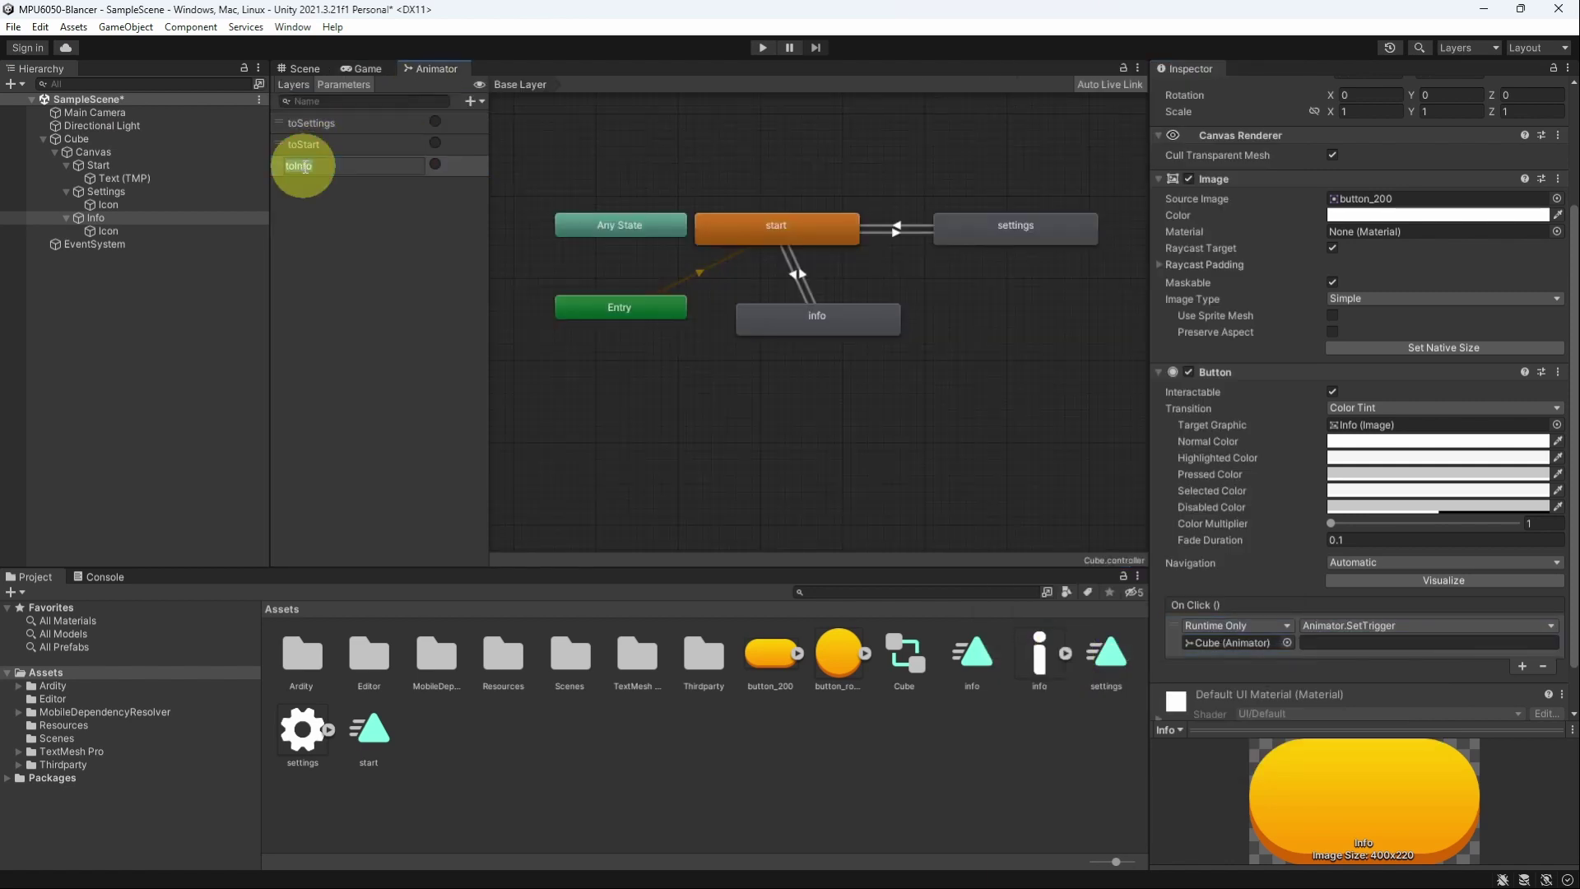
{"action": "left_click", "coordinate": [1352, 644]}
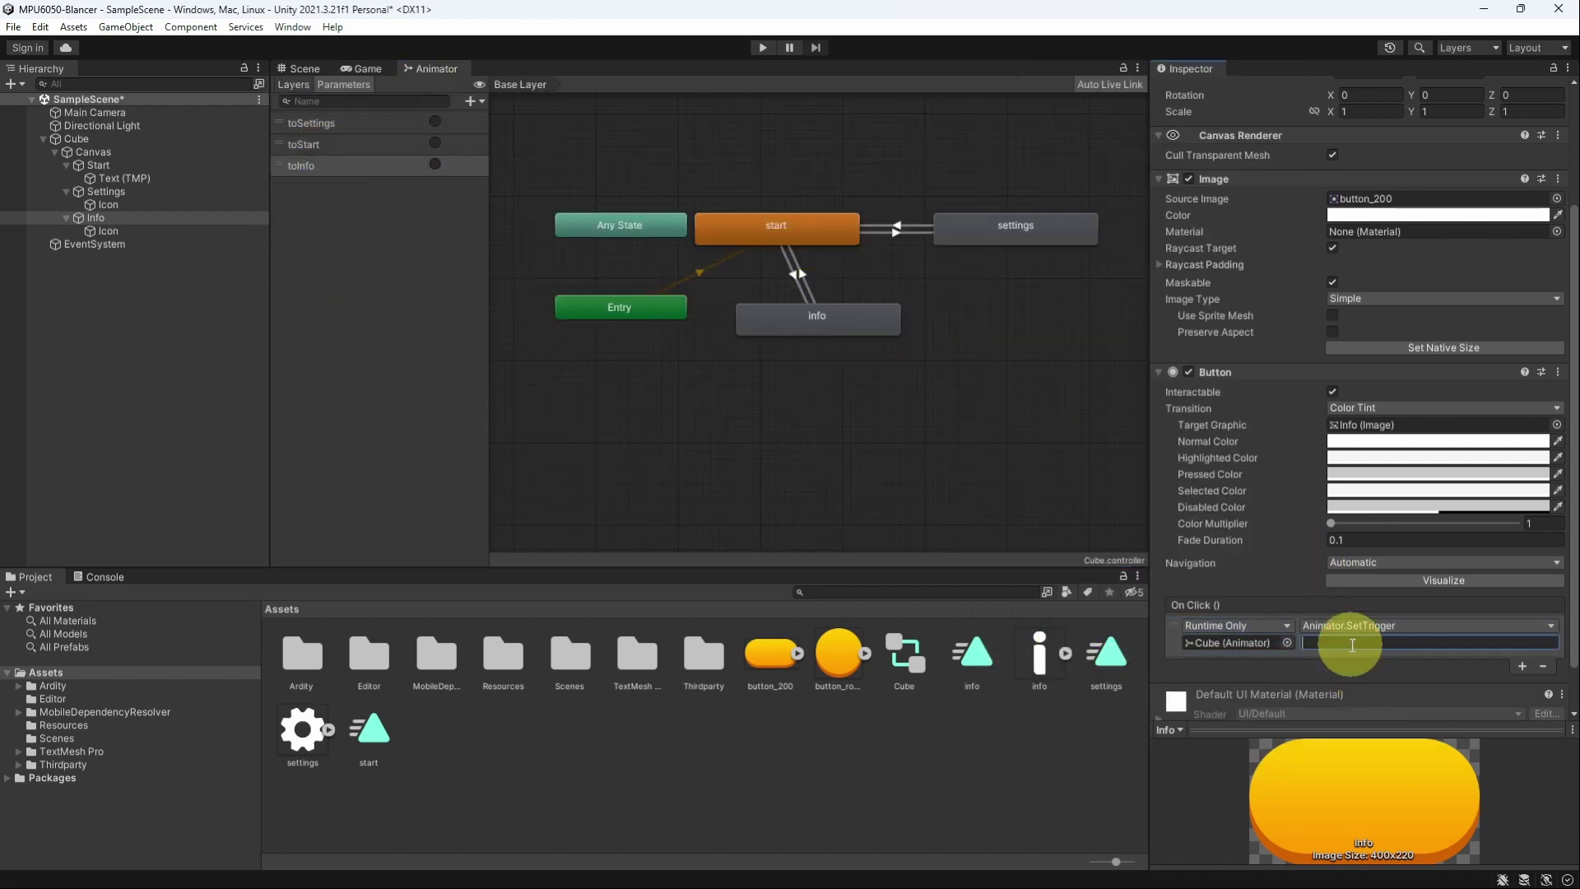
{"action": "key", "text": "ctrl+v"}
{"action": "key", "text": "ctrl+2"}
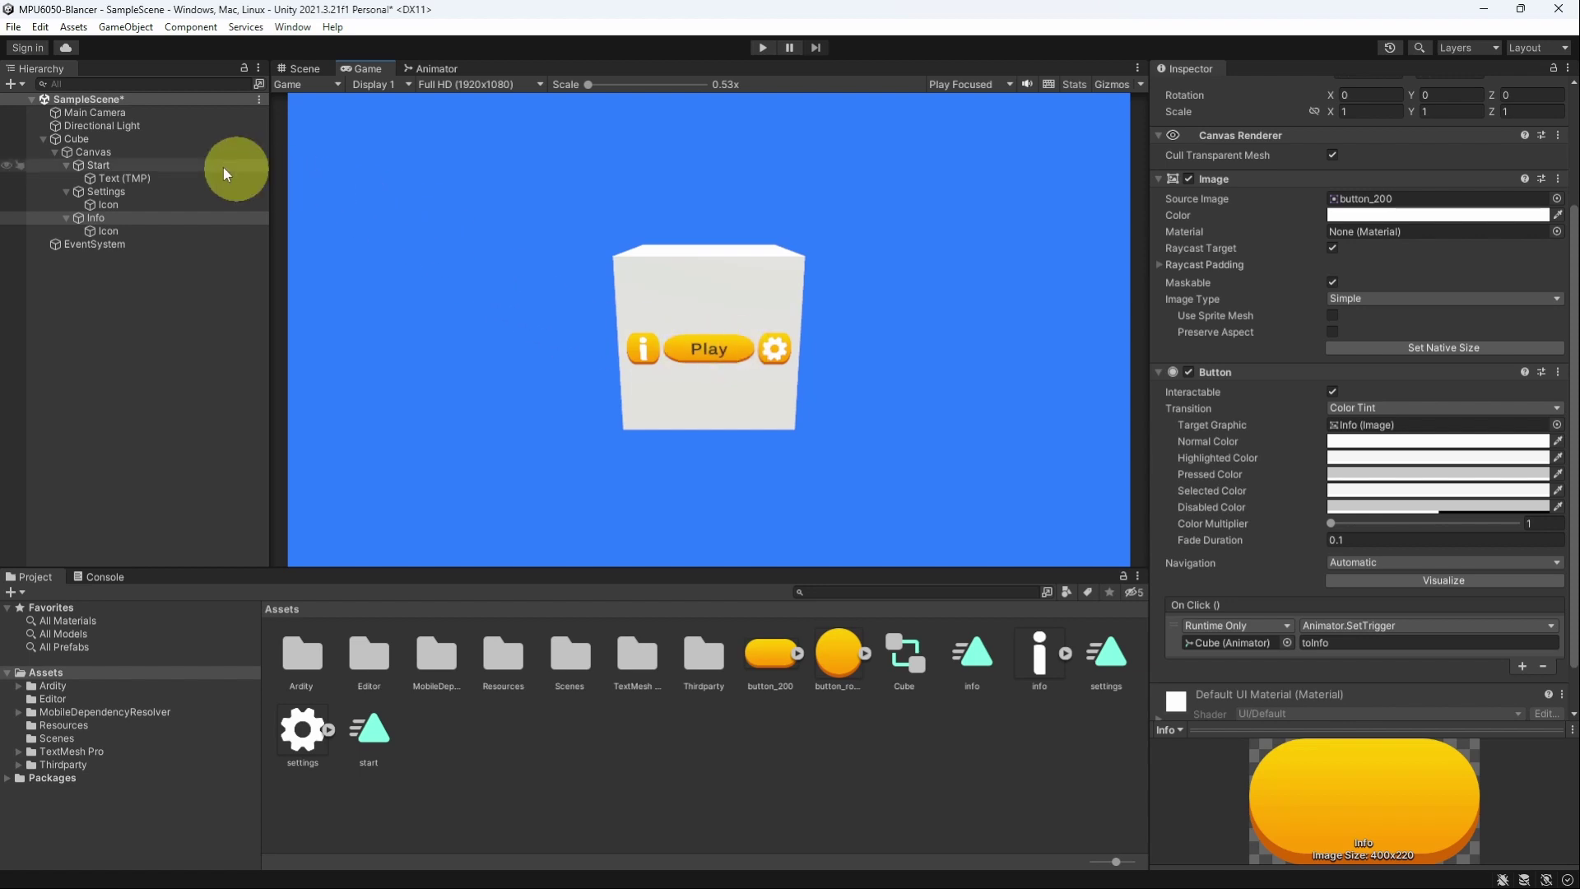
- Duplicate the Canvas under the Cube and set the copy's Y rotation to -90
{"action": "left_click", "coordinate": [119, 156]}
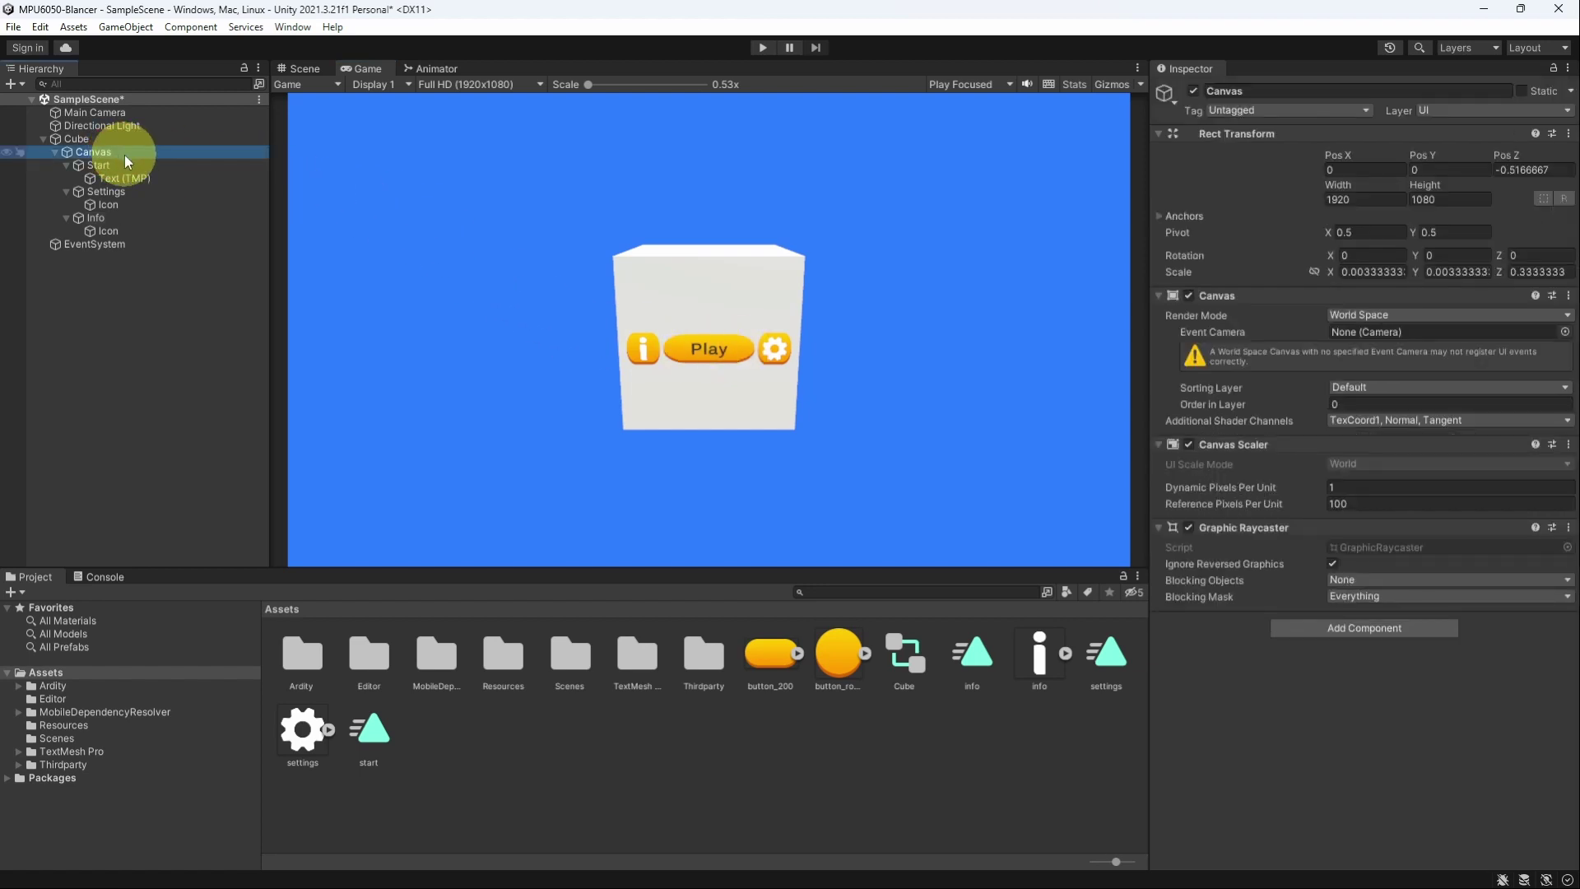
{"action": "key", "text": "ctrl+d"}
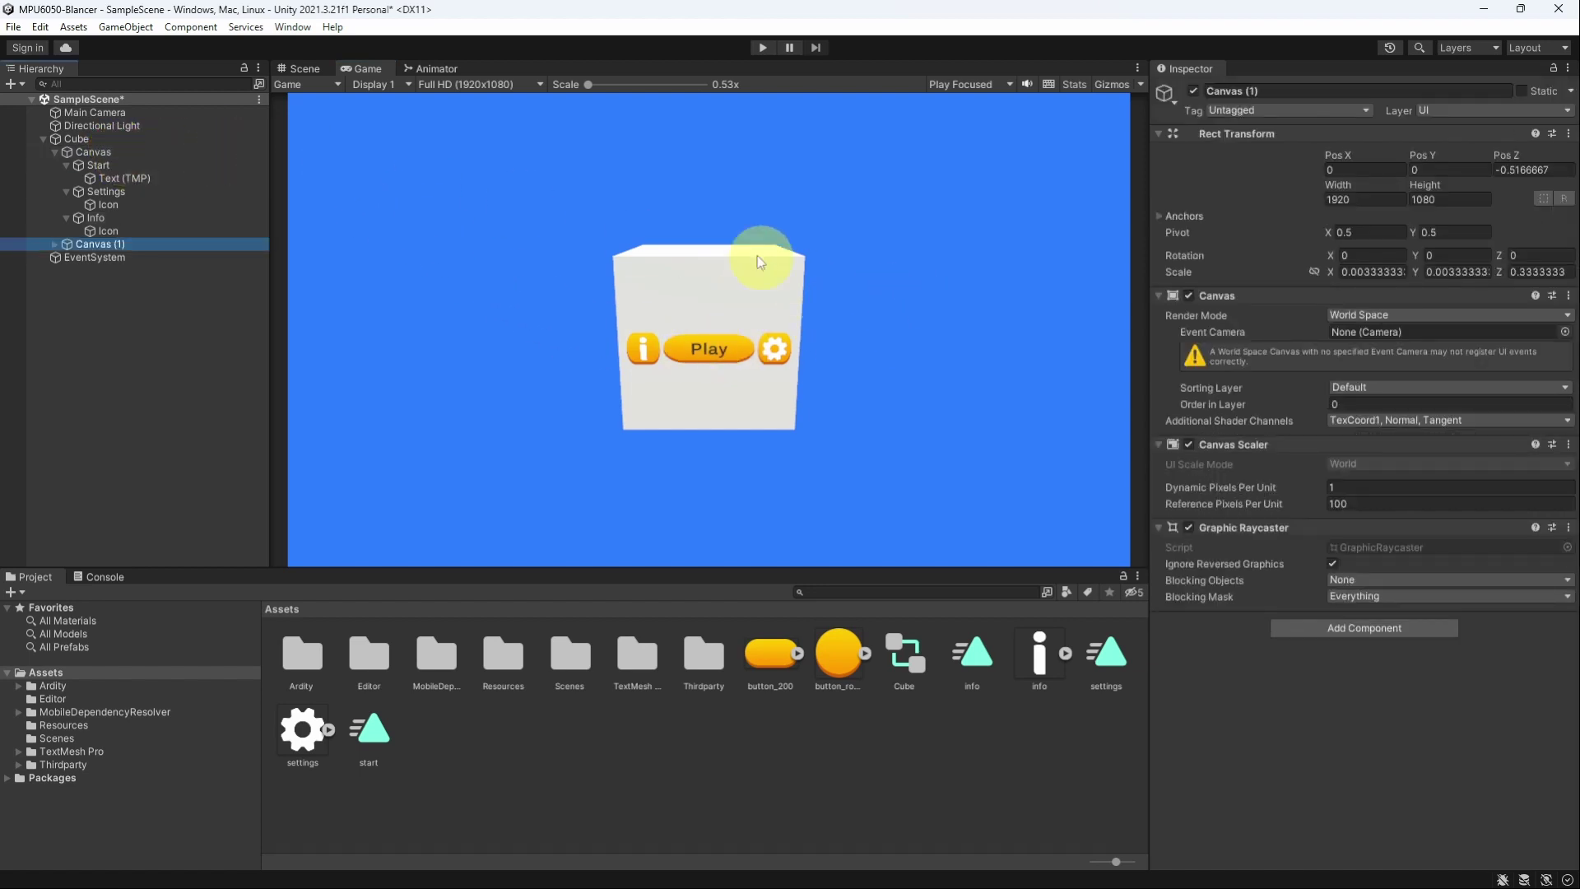
{"action": "left_click", "coordinate": [306, 66]}
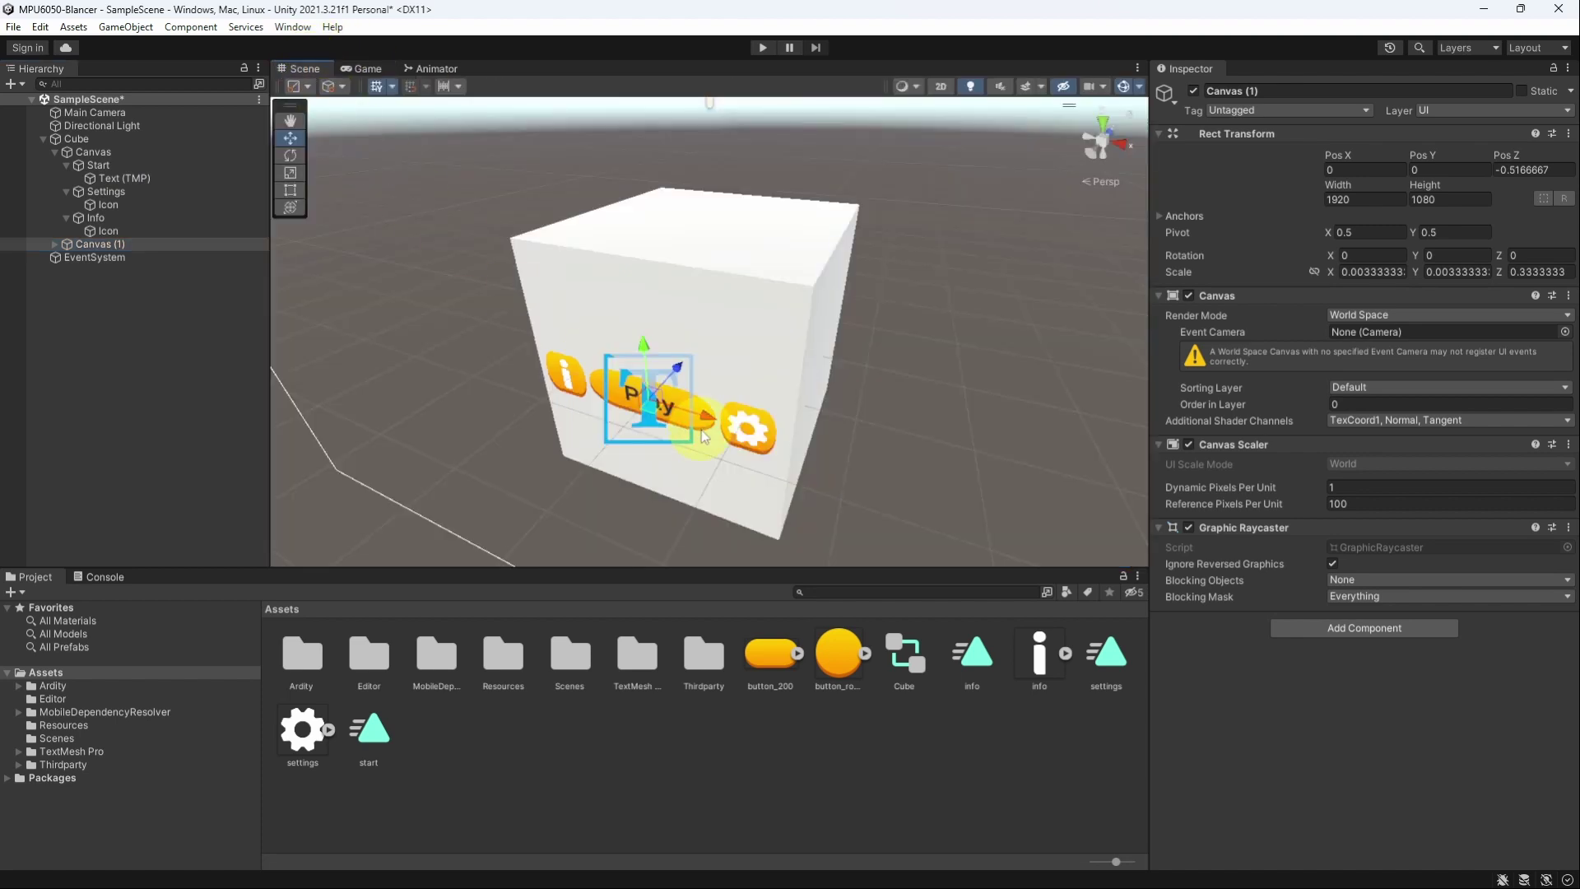
{"action": "middle_click_drag", "start_coordinate": [701, 429], "coordinate": [621, 420]}
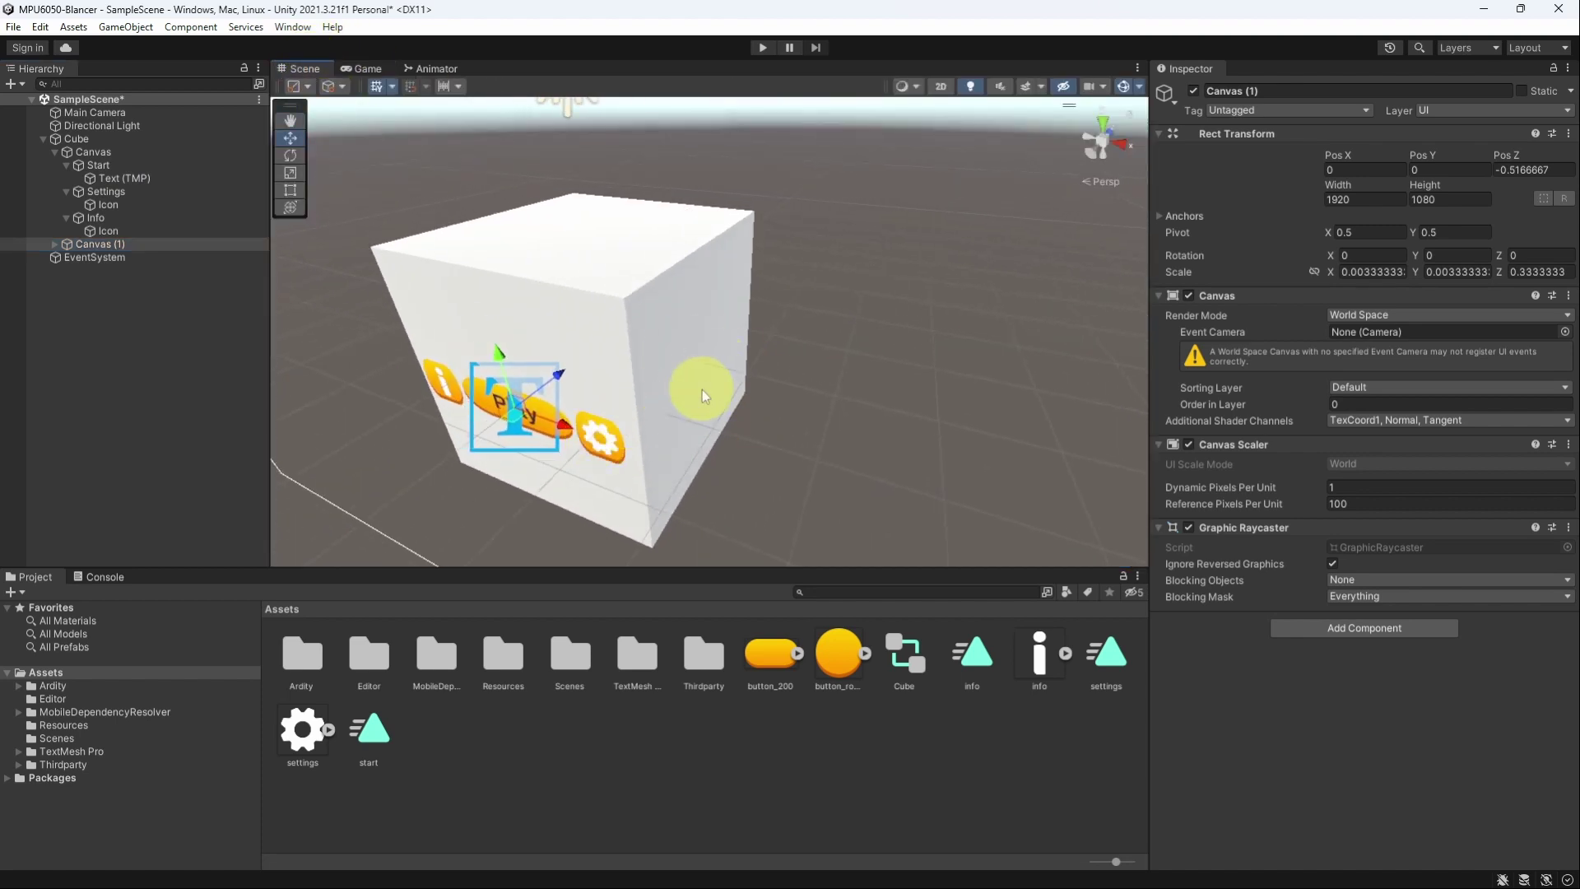
{"action": "scroll", "coordinate": [703, 389], "scroll_direction": "down", "scroll_amount": 3}
{"action": "left_click", "coordinate": [1467, 255]}
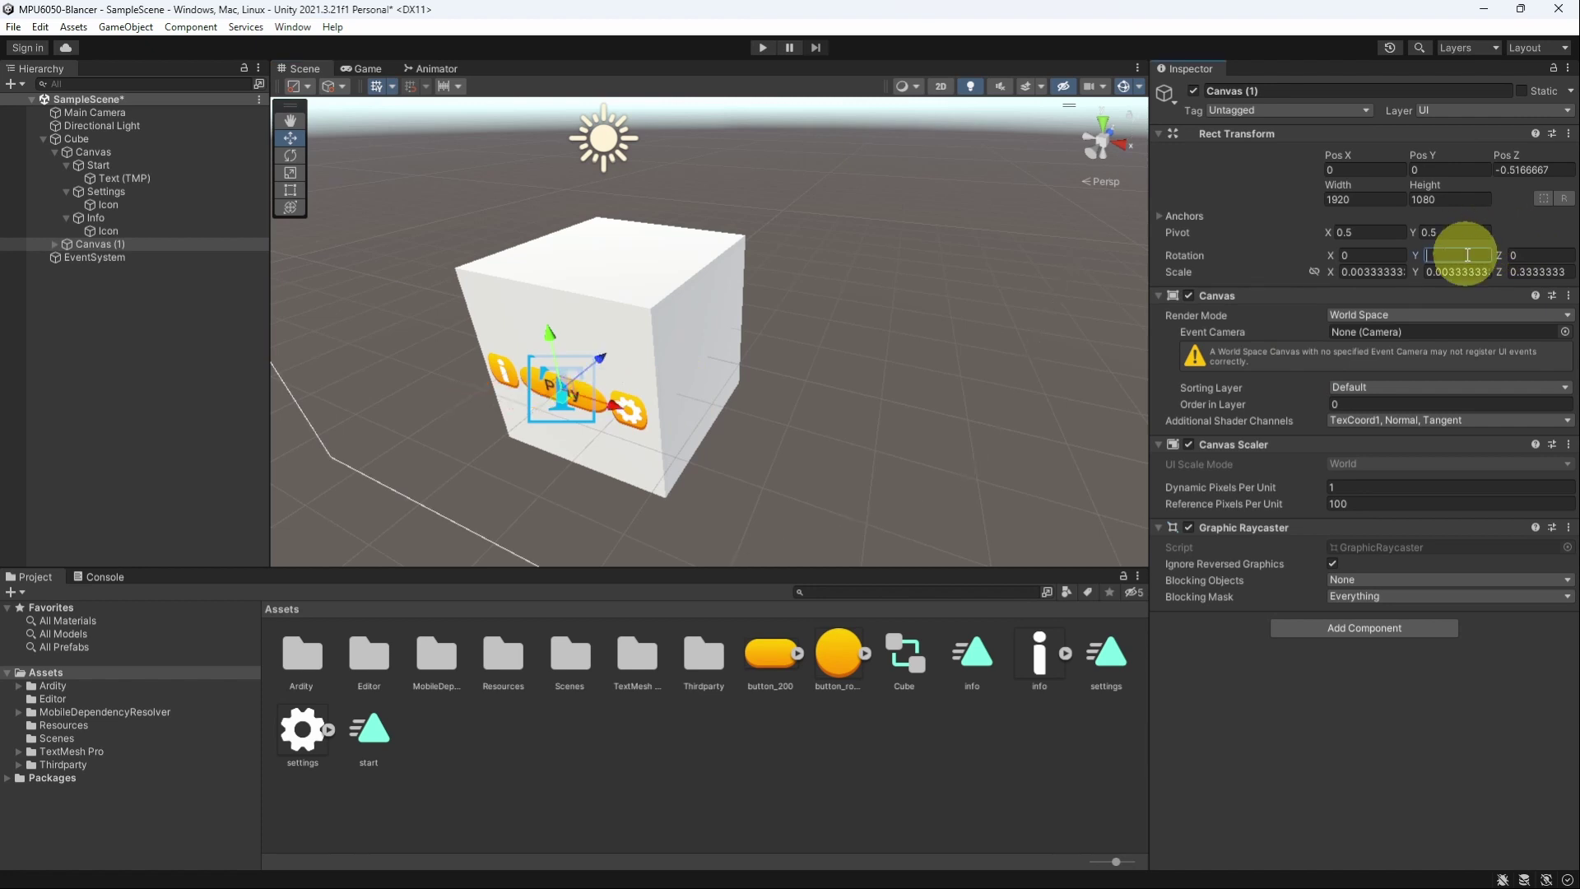
{"action": "type", "text": "-90"}
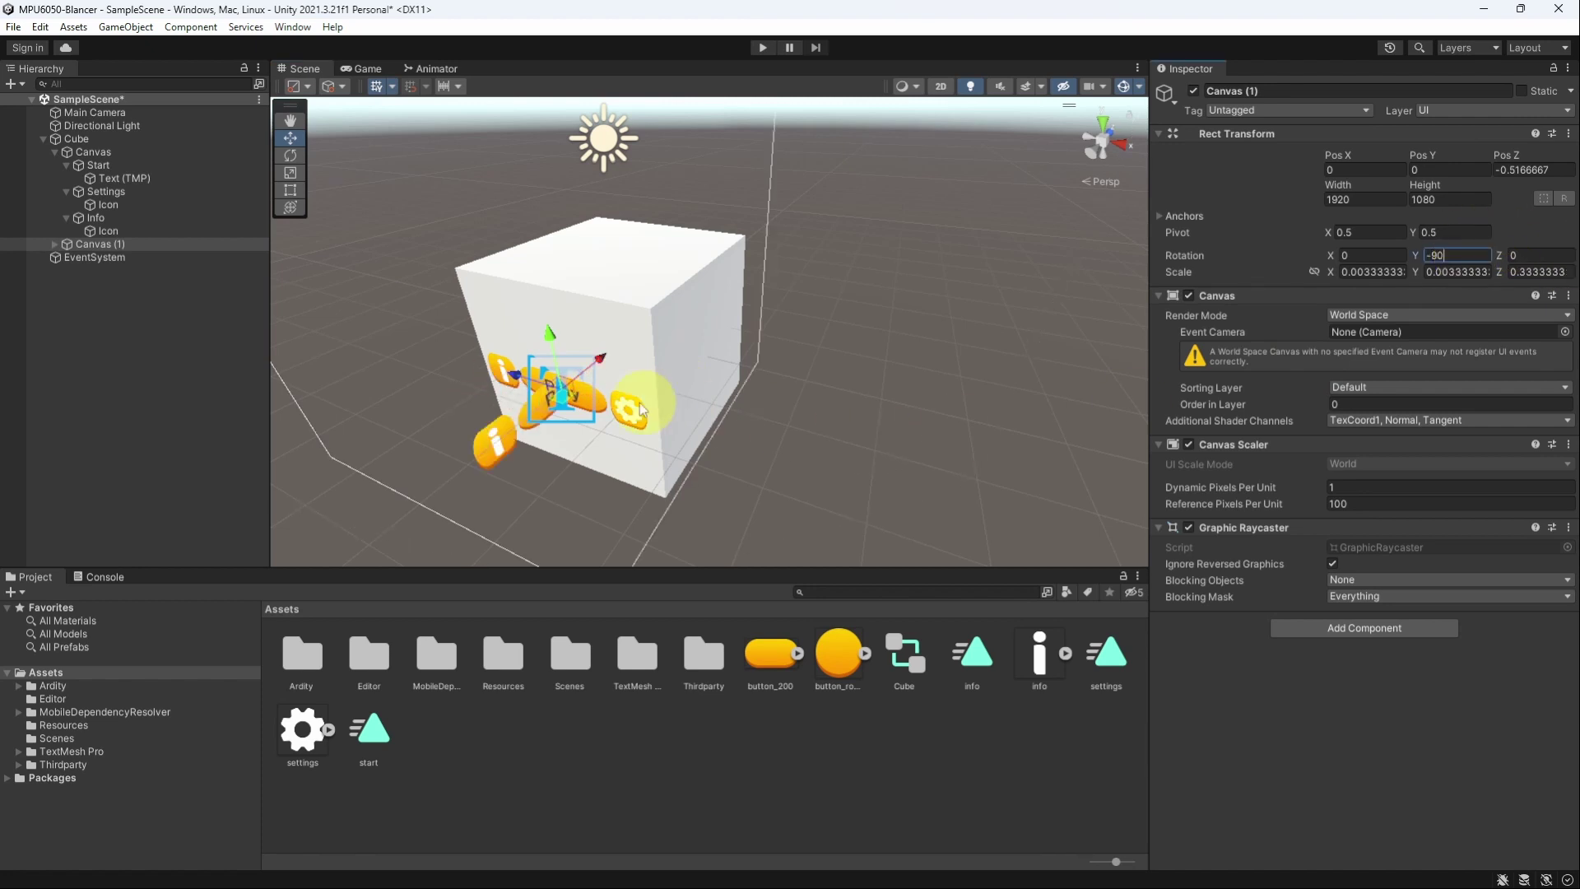
- Move the rotated canvas copy onto the cube's side face next to the gear button, at about X 0.523, Z -0.049
{"action": "left_click_drag", "start_coordinate": [516, 380], "coordinate": [706, 370]}
{"action": "middle_click_drag", "start_coordinate": [705, 370], "coordinate": [606, 281]}
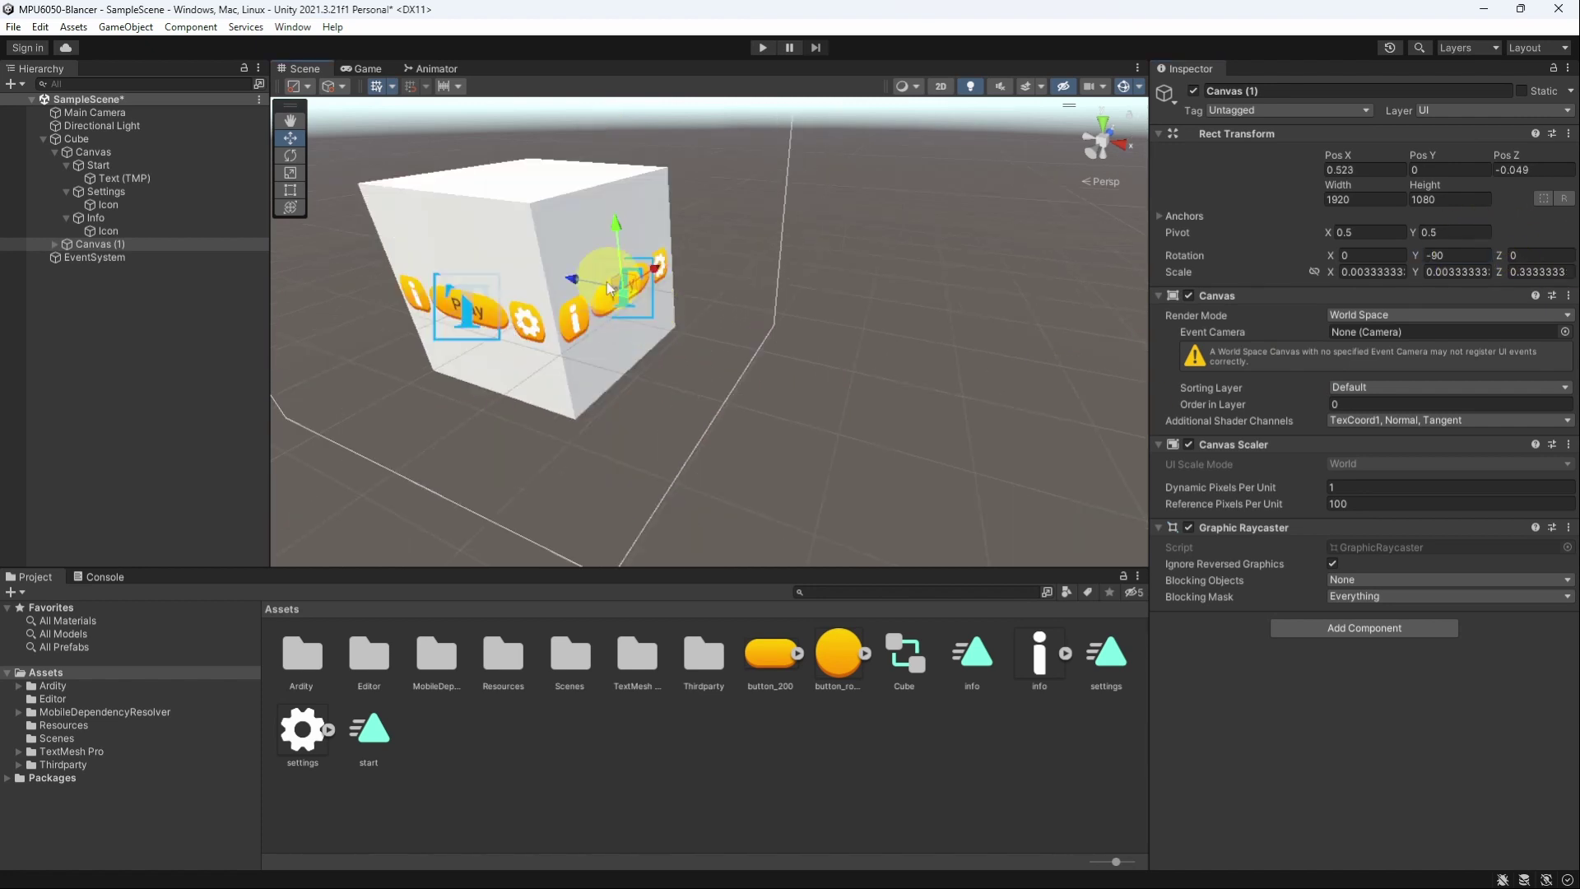
- Delete the Settings and Info buttons from the duplicated canvas, Canvas (1)
{"action": "left_click", "coordinate": [55, 244]}
{"action": "left_click", "coordinate": [106, 270]}
{"action": "left_click", "coordinate": [127, 283], "text": "ctrl"}
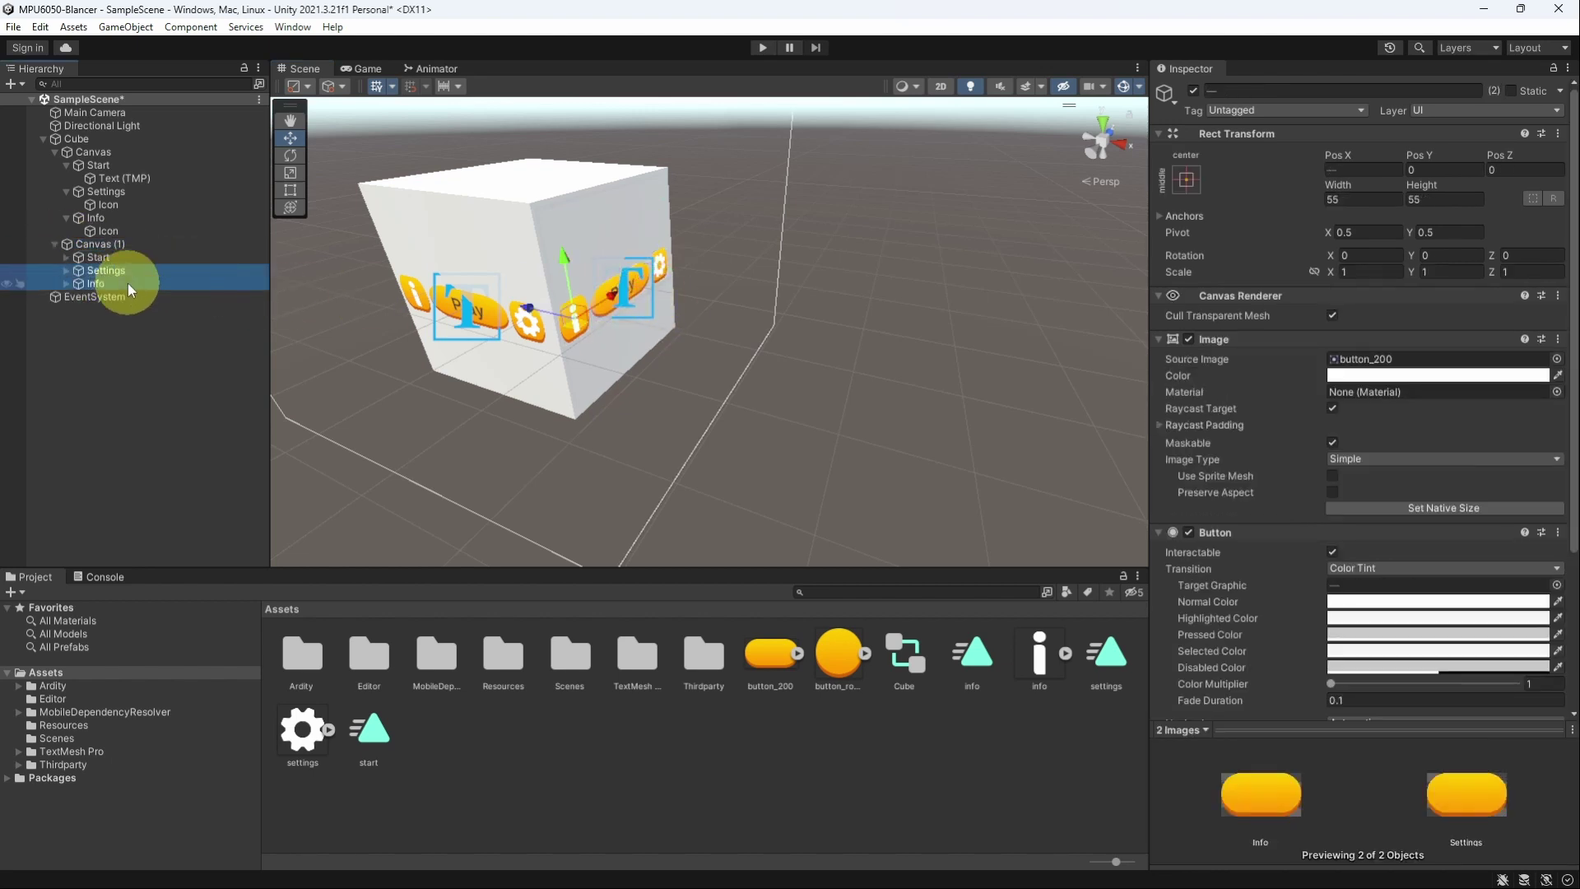
{"action": "key", "text": "Delete"}
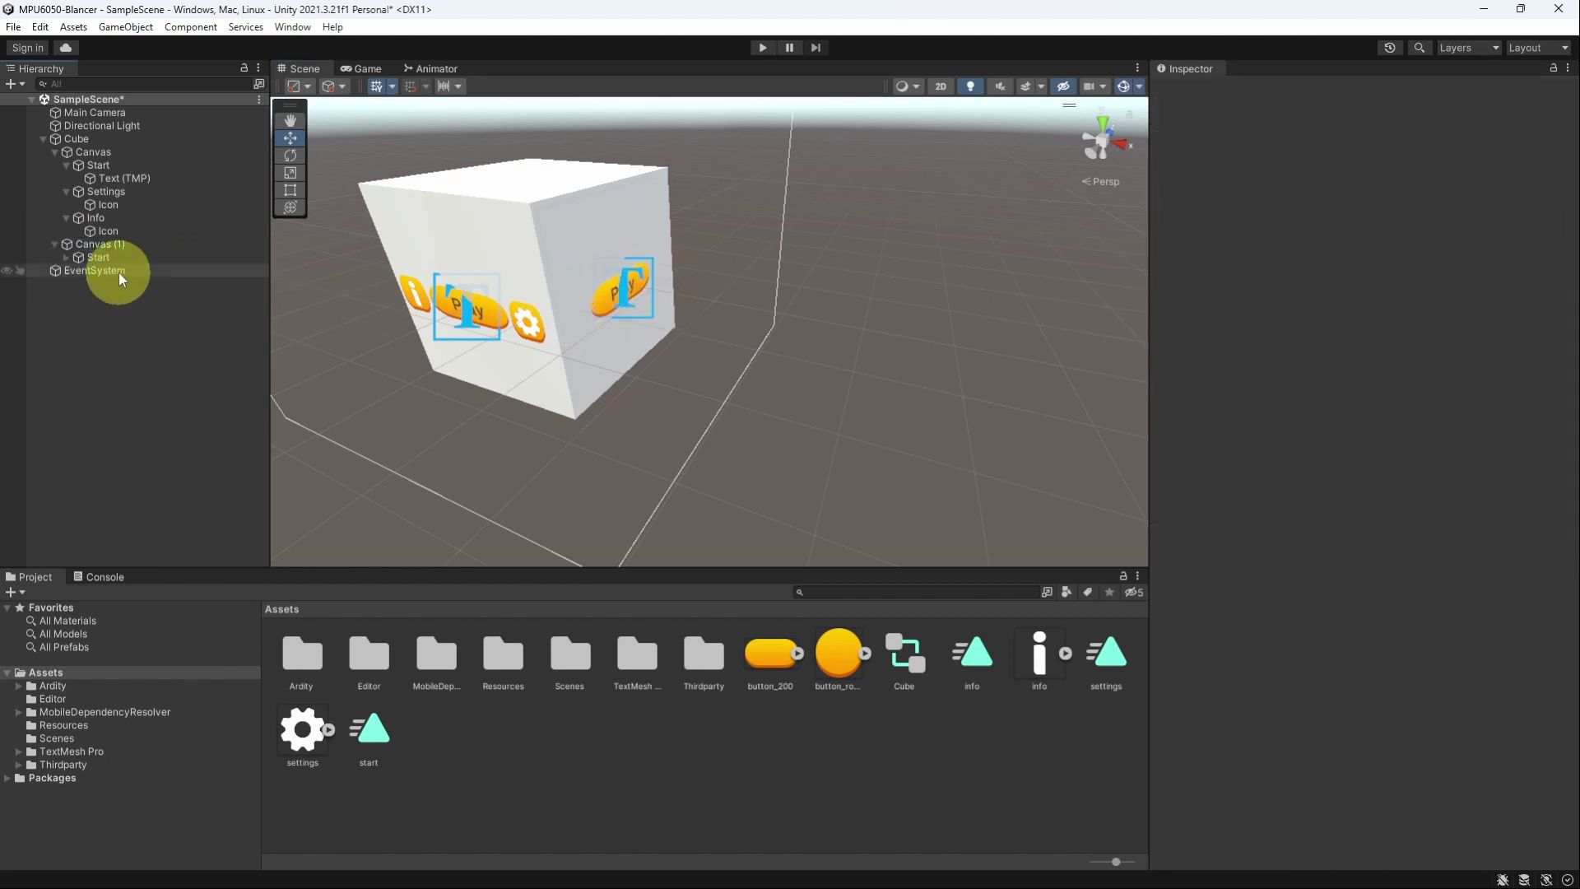
- Change the text of the remaining button in Canvas (1) to "Back"
{"action": "left_click", "coordinate": [66, 258]}
{"action": "left_click", "coordinate": [121, 272]}
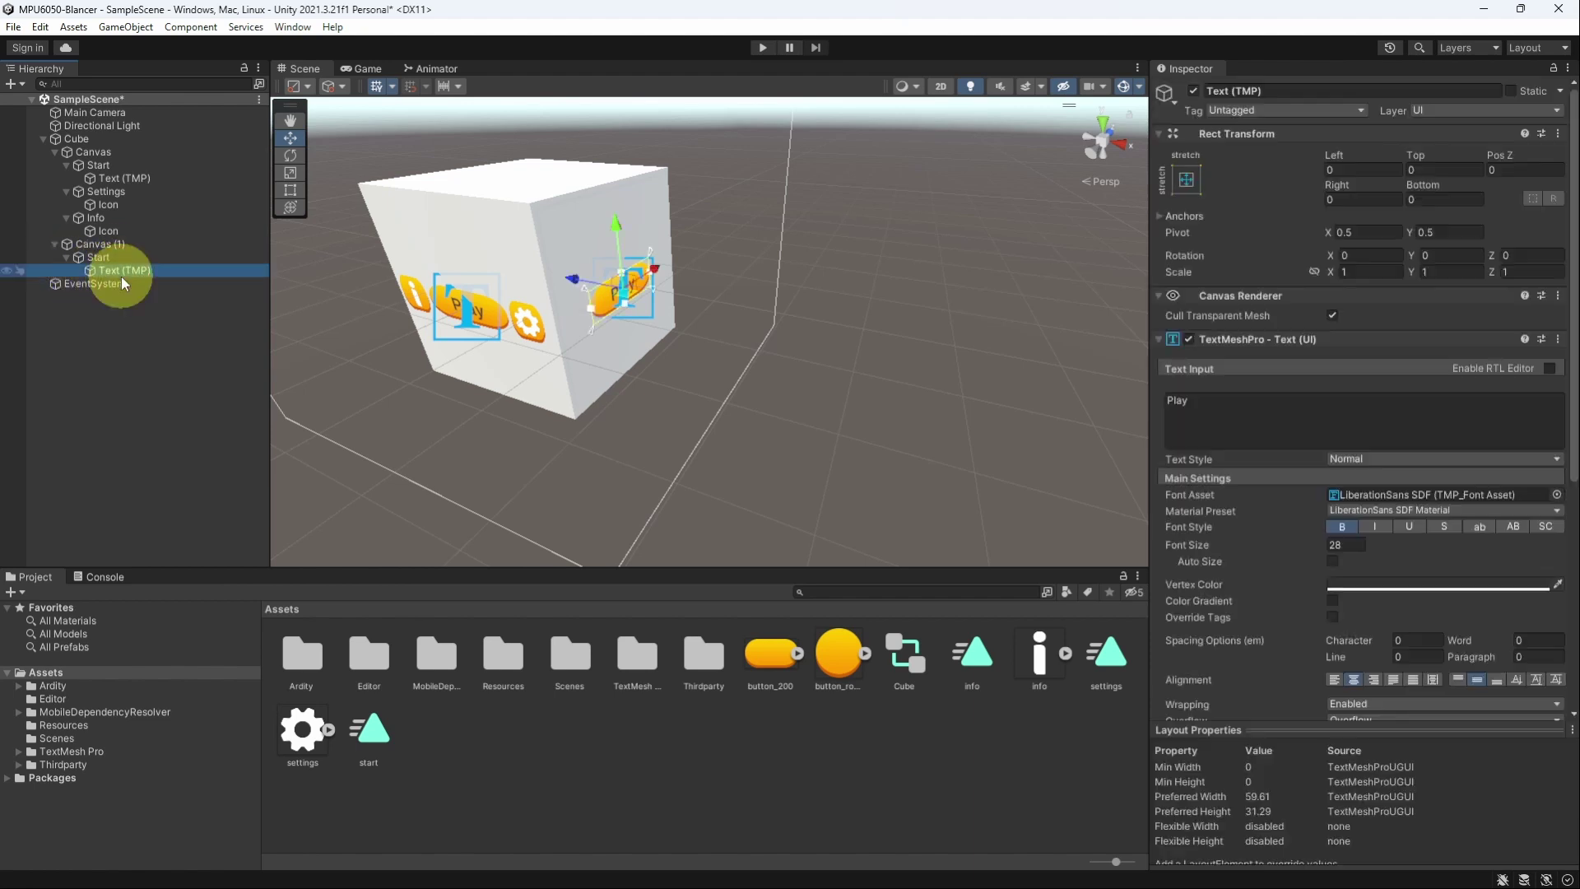
{"action": "double_click", "coordinate": [1198, 403]}
{"action": "type", "text": "Back"}
- Rename the Start button object in Canvas (1) to Back and move it down to a Pos Y of about -50
{"action": "left_click", "coordinate": [99, 257]}
{"action": "key", "text": "F2"}
{"action": "type", "text": "Back"}
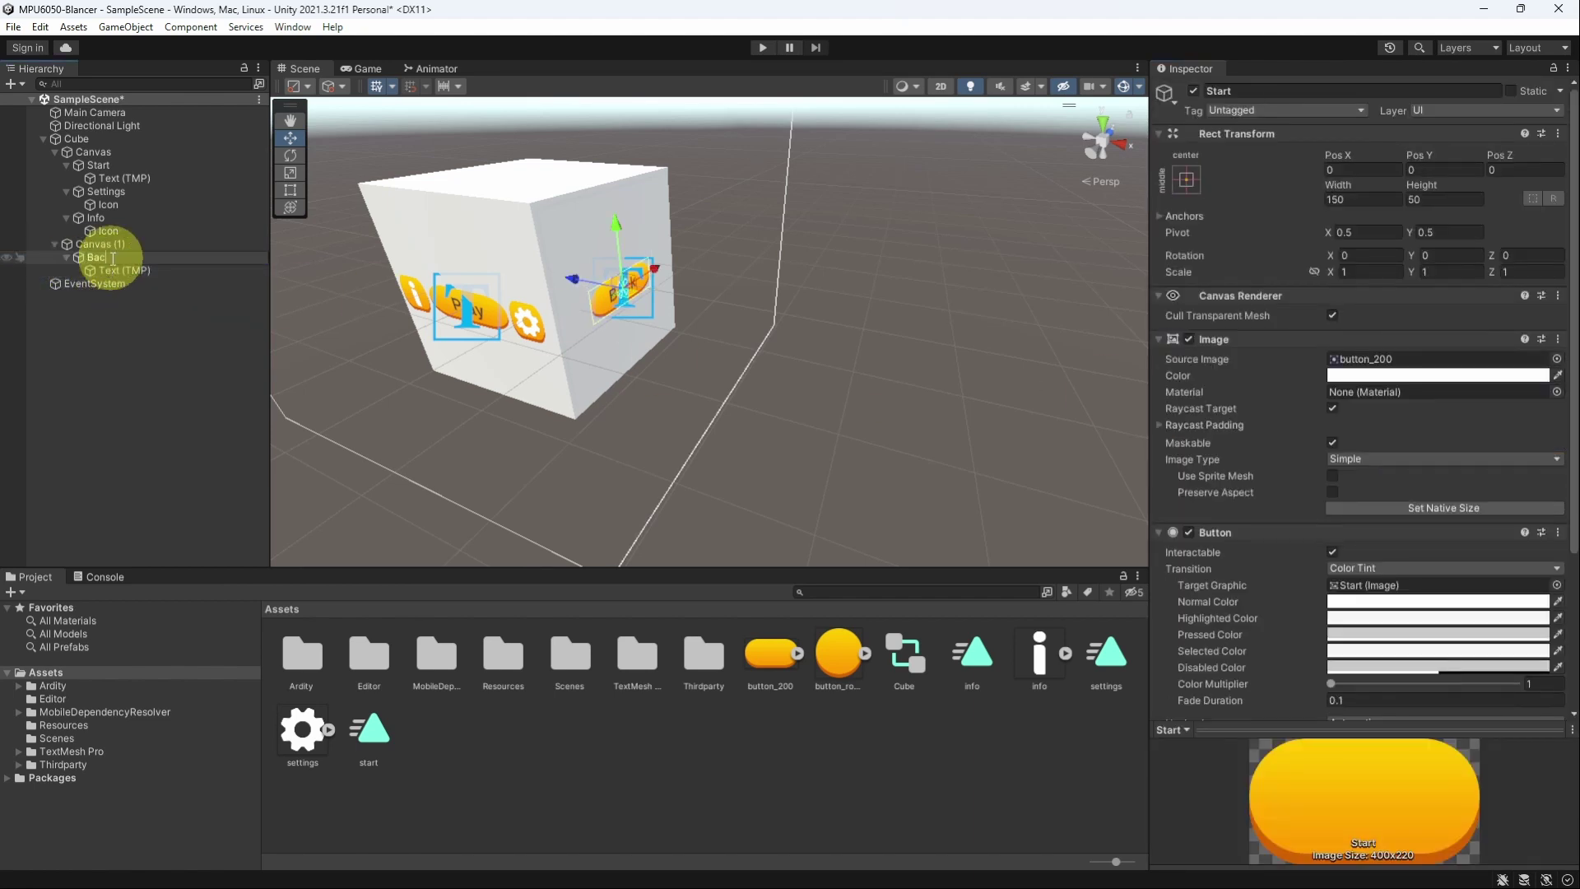
{"action": "key", "text": "Return"}
{"action": "left_click_drag", "start_coordinate": [640, 290], "coordinate": [640, 327]}
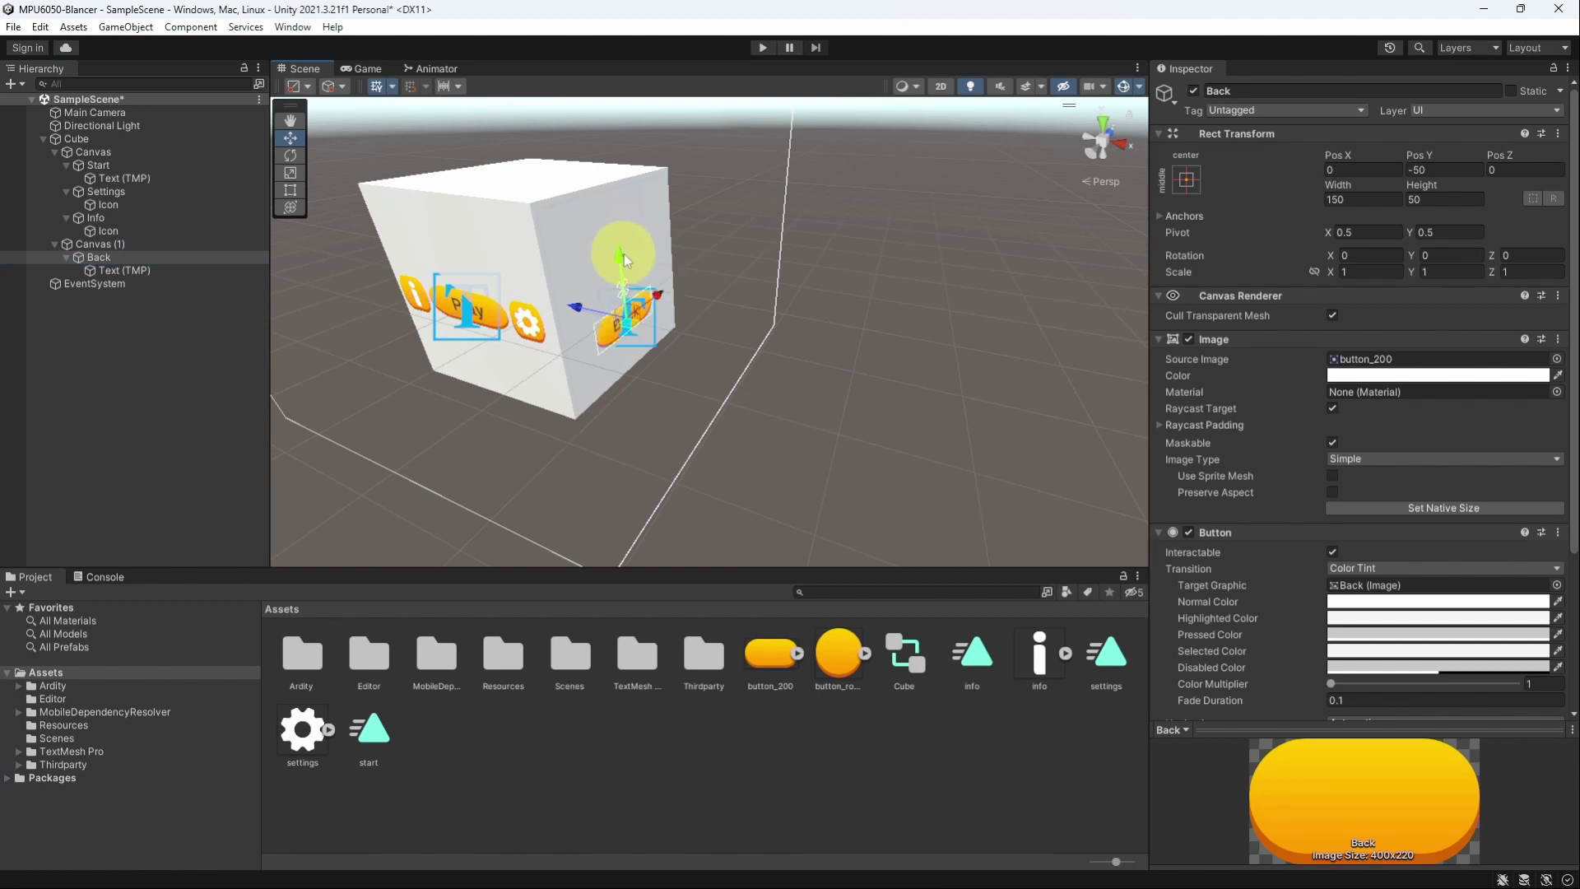
- Add an On Click event to the Back button in Canvas (1) that calls the Cube's Animator.SetTrigger (string) with "start"
{"action": "scroll", "coordinate": [1408, 599], "scroll_direction": "down", "scroll_amount": 5}
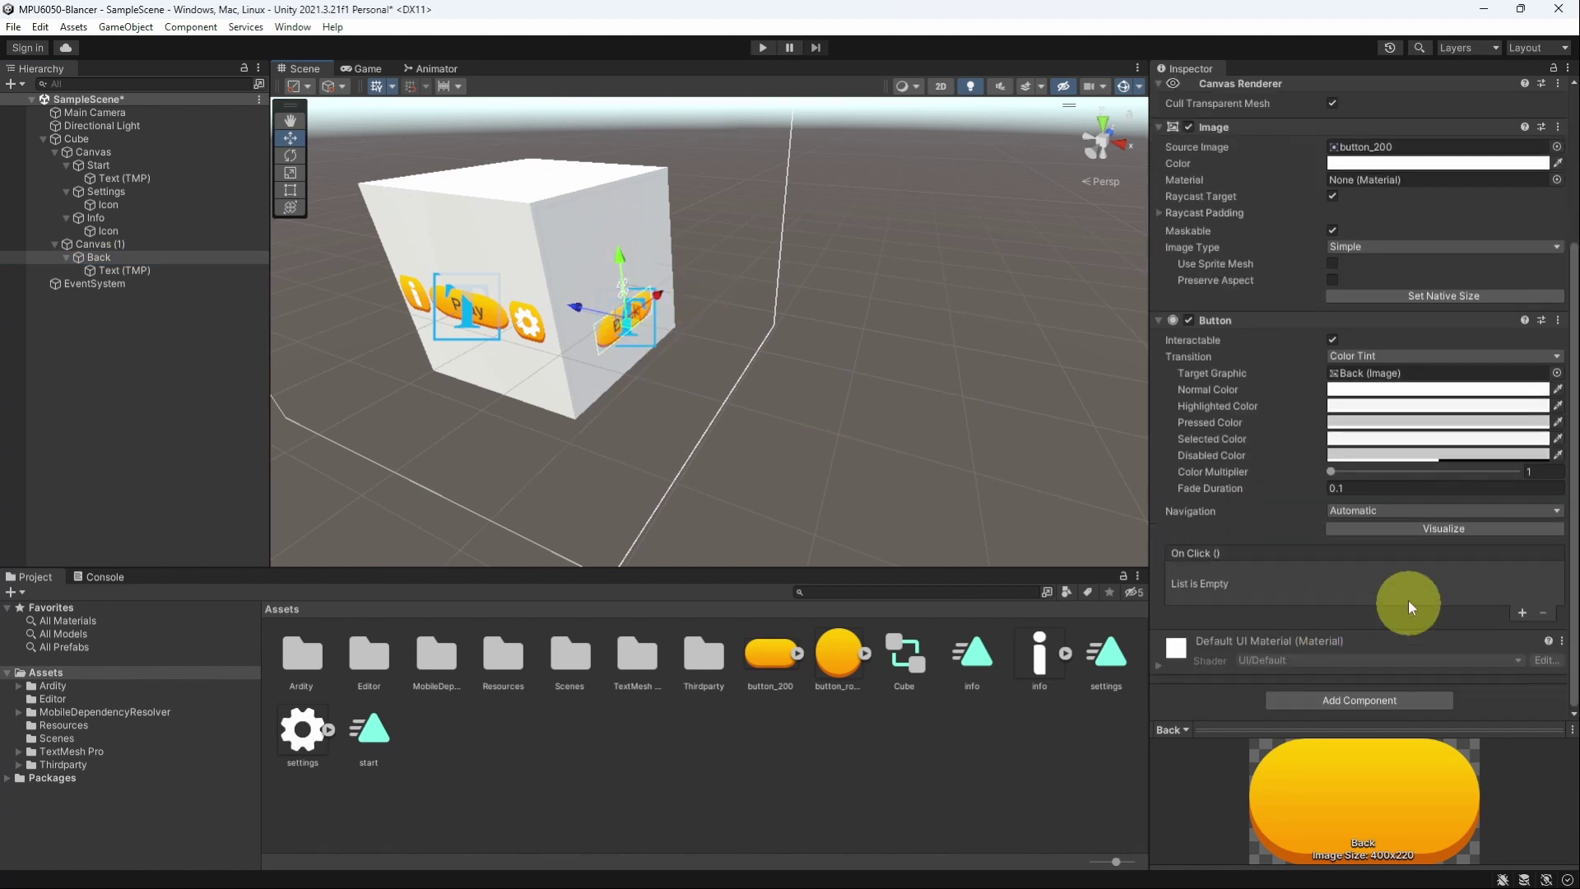
{"action": "left_click", "coordinate": [1521, 613]}
{"action": "left_click_drag", "start_coordinate": [78, 138], "coordinate": [1247, 596]}
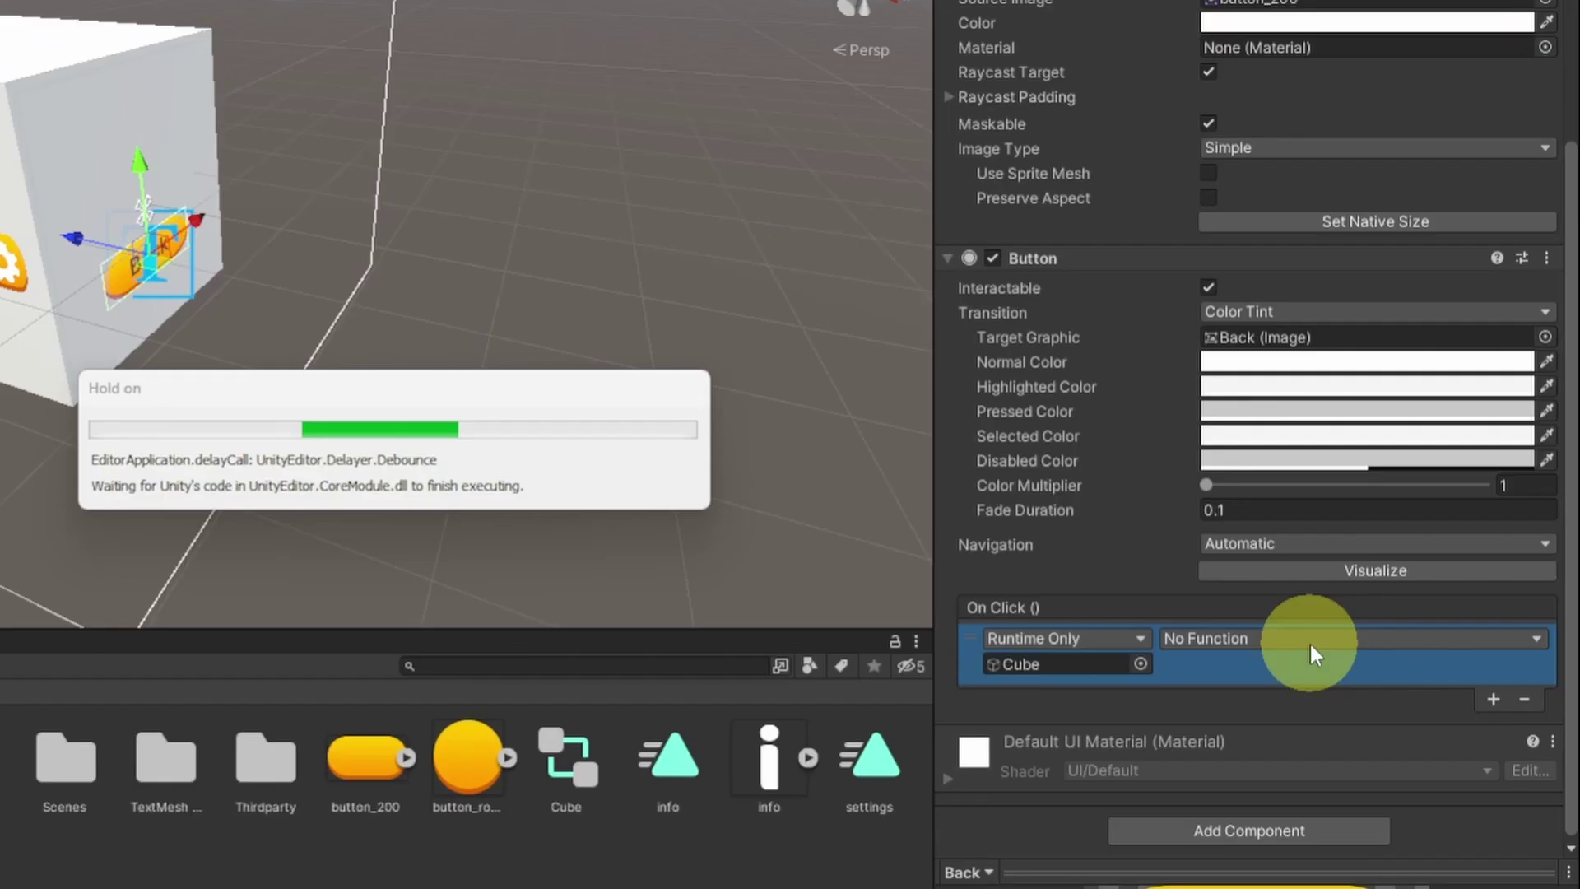
{"action": "left_click", "coordinate": [1310, 640]}
{"action": "mouse_move", "coordinate": [1300, 839]}
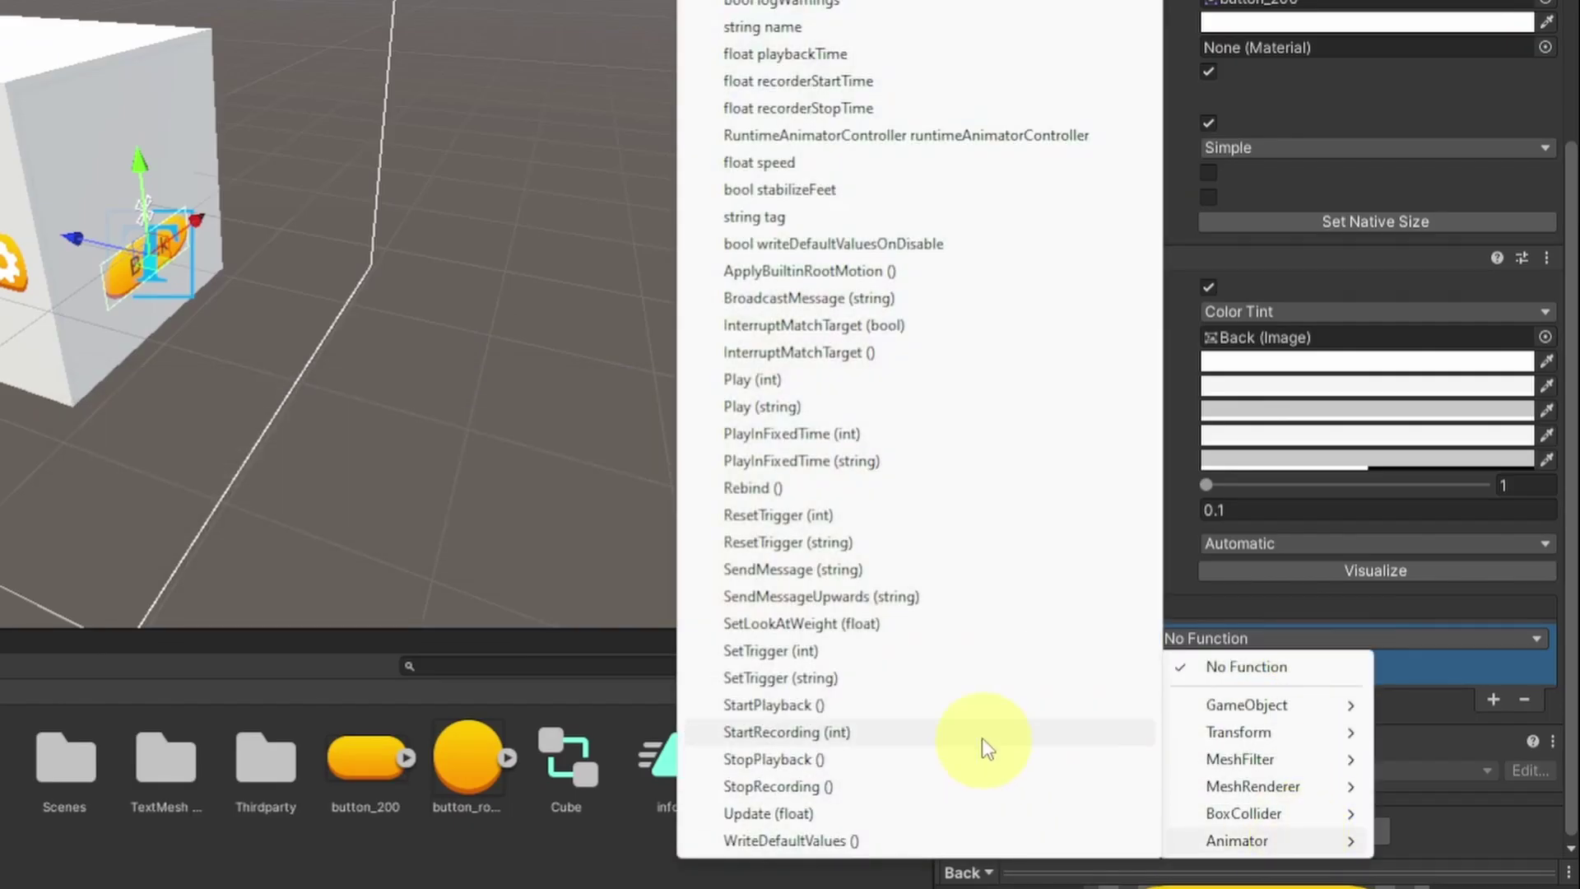
{"action": "left_click", "coordinate": [825, 677]}
{"action": "left_click", "coordinate": [1256, 665]}
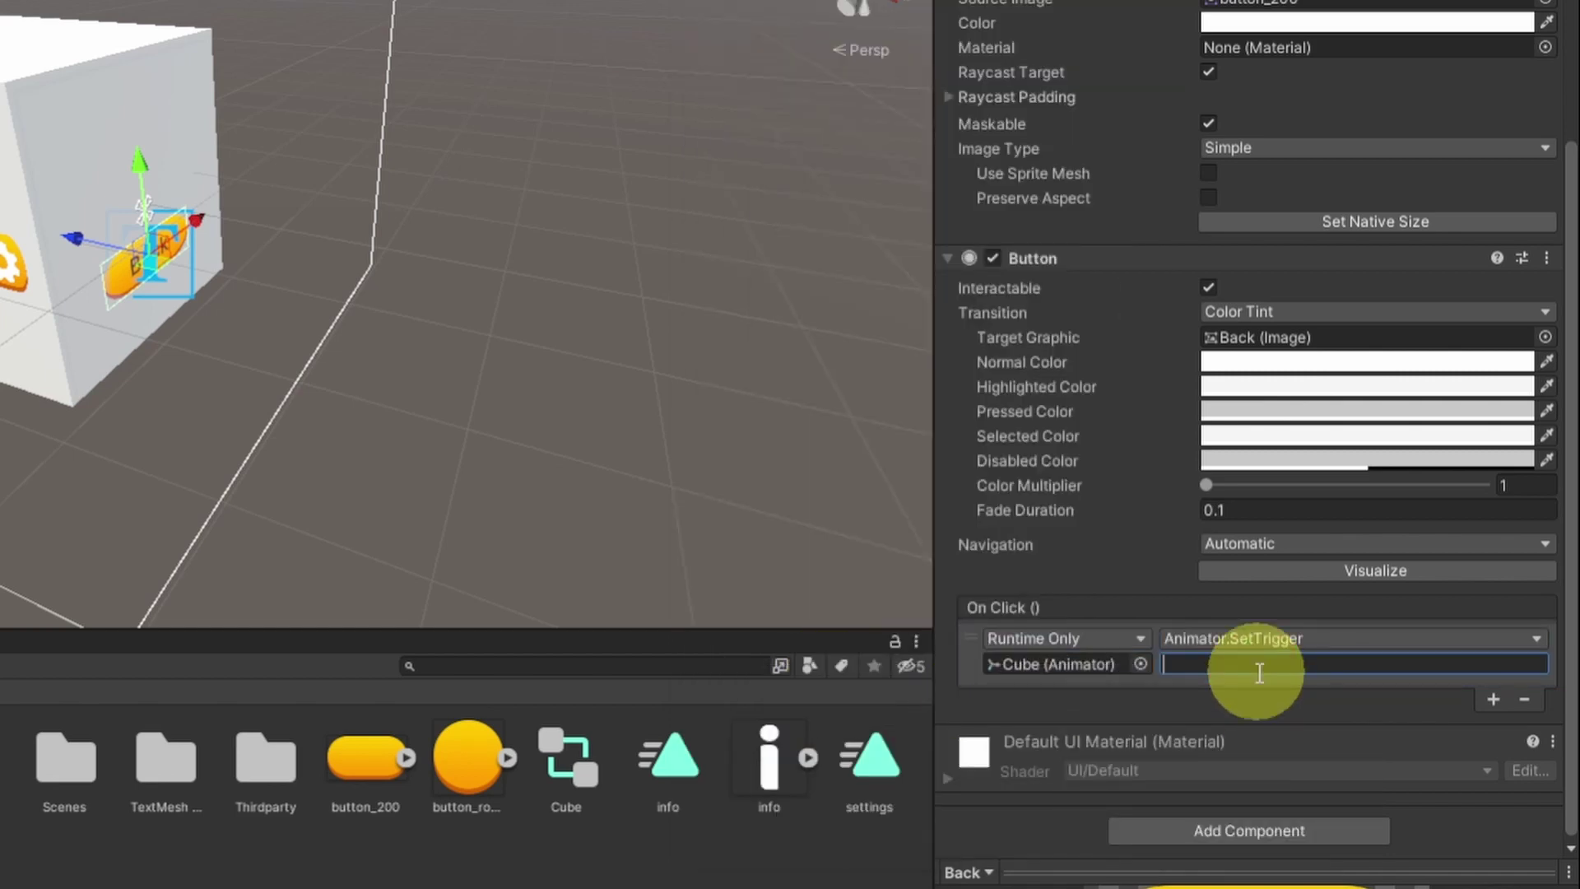
{"action": "type", "text": "start"}
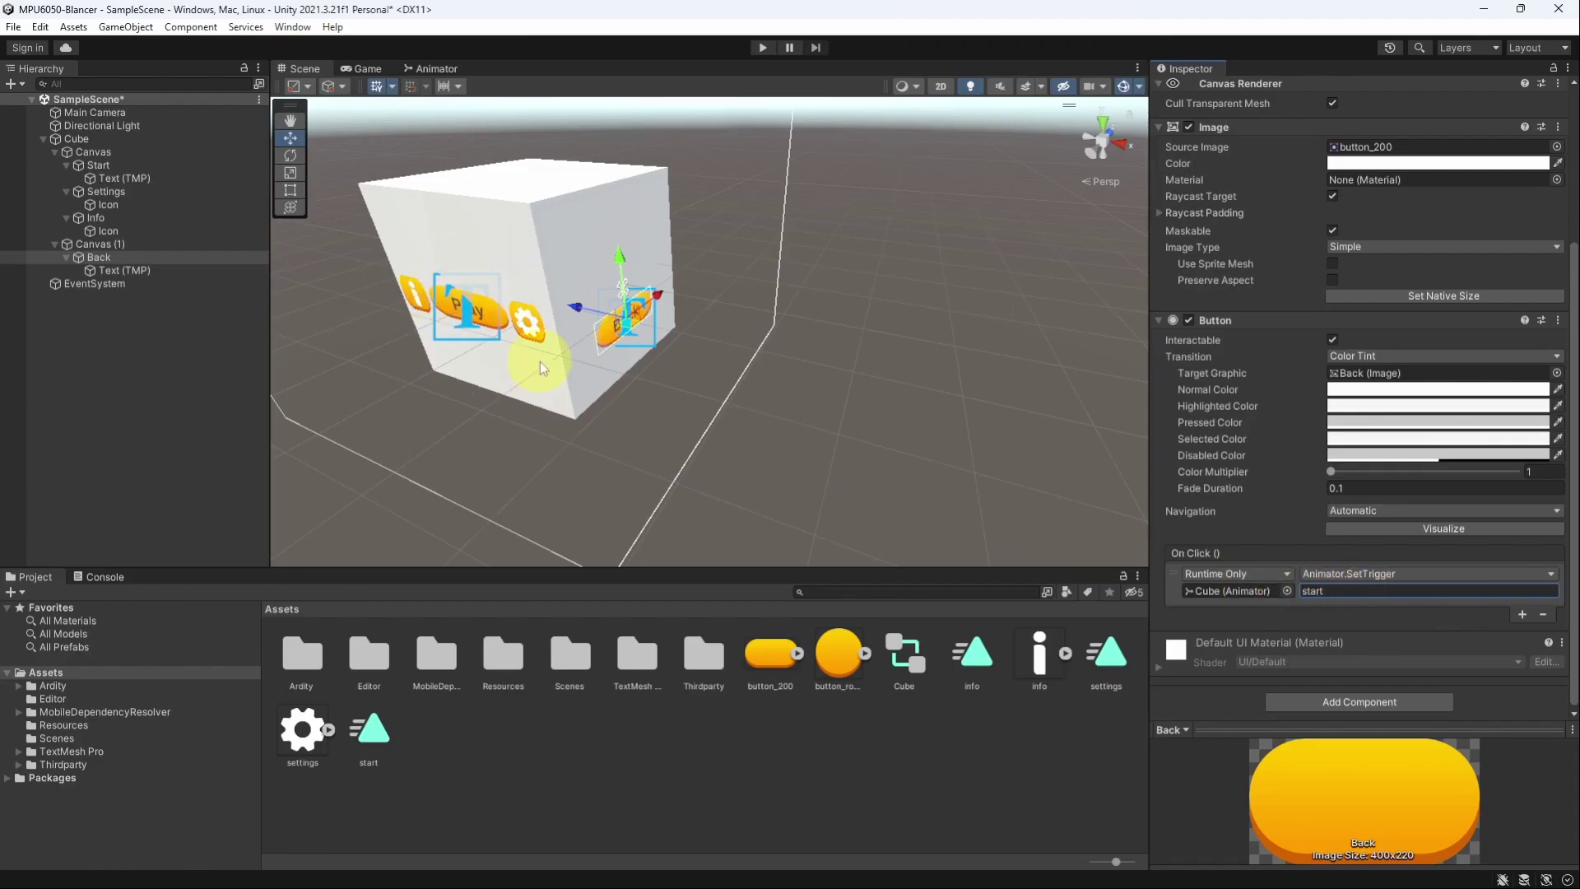
- Duplicate Canvas (1) to get a second back-button canvas for the cube's opposite side face
{"action": "left_click", "coordinate": [368, 68]}
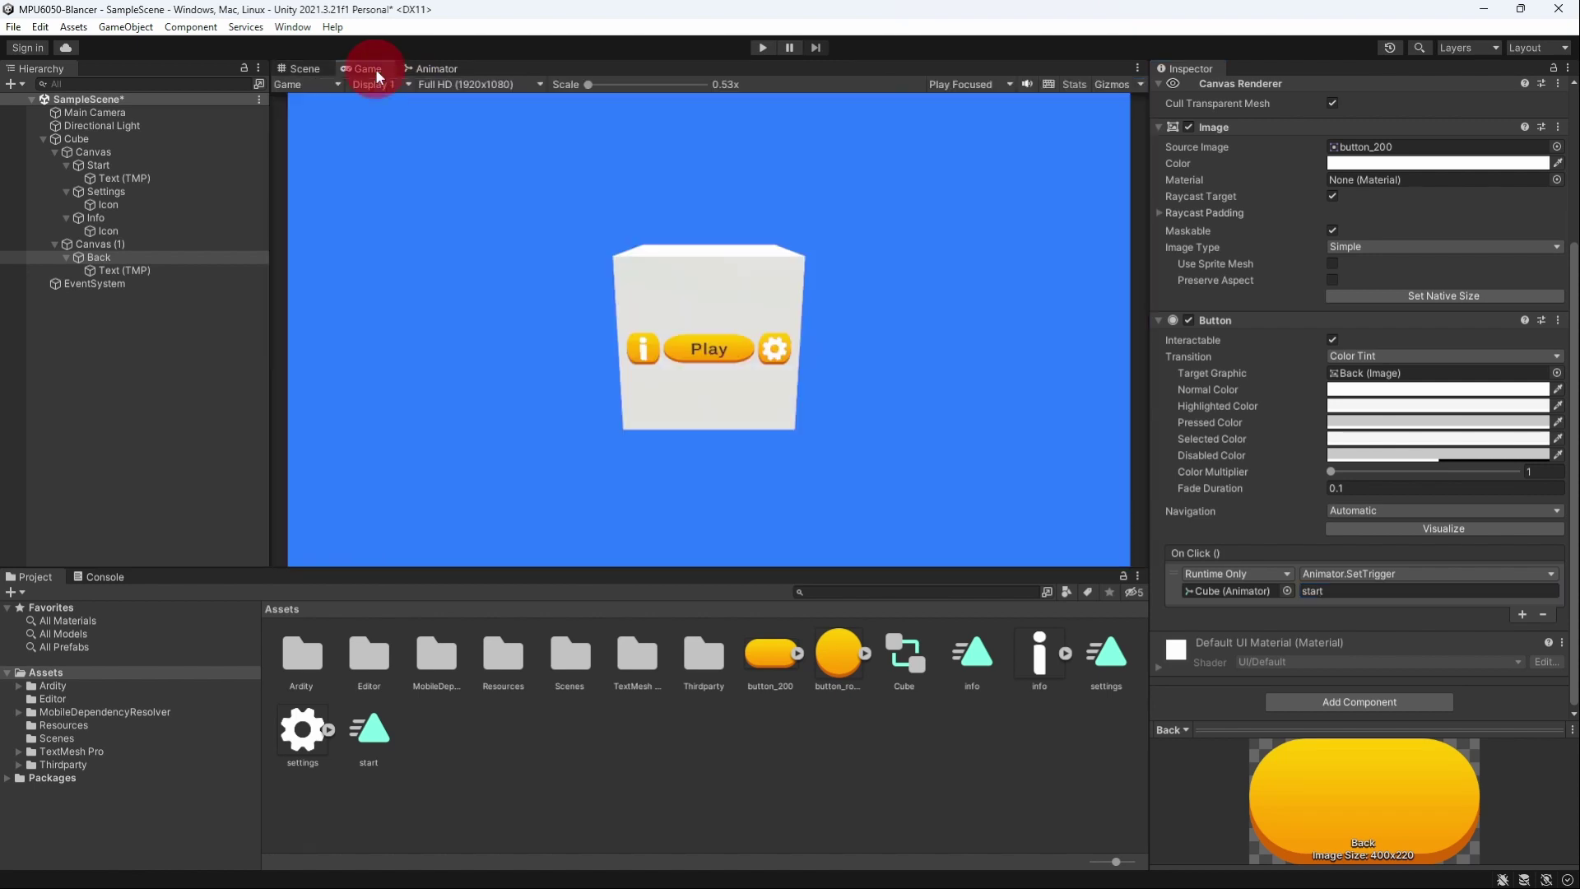
{"action": "left_click", "coordinate": [306, 68]}
{"action": "left_click_drag", "start_coordinate": [348, 117], "coordinate": [921, 387], "text": "alt"}
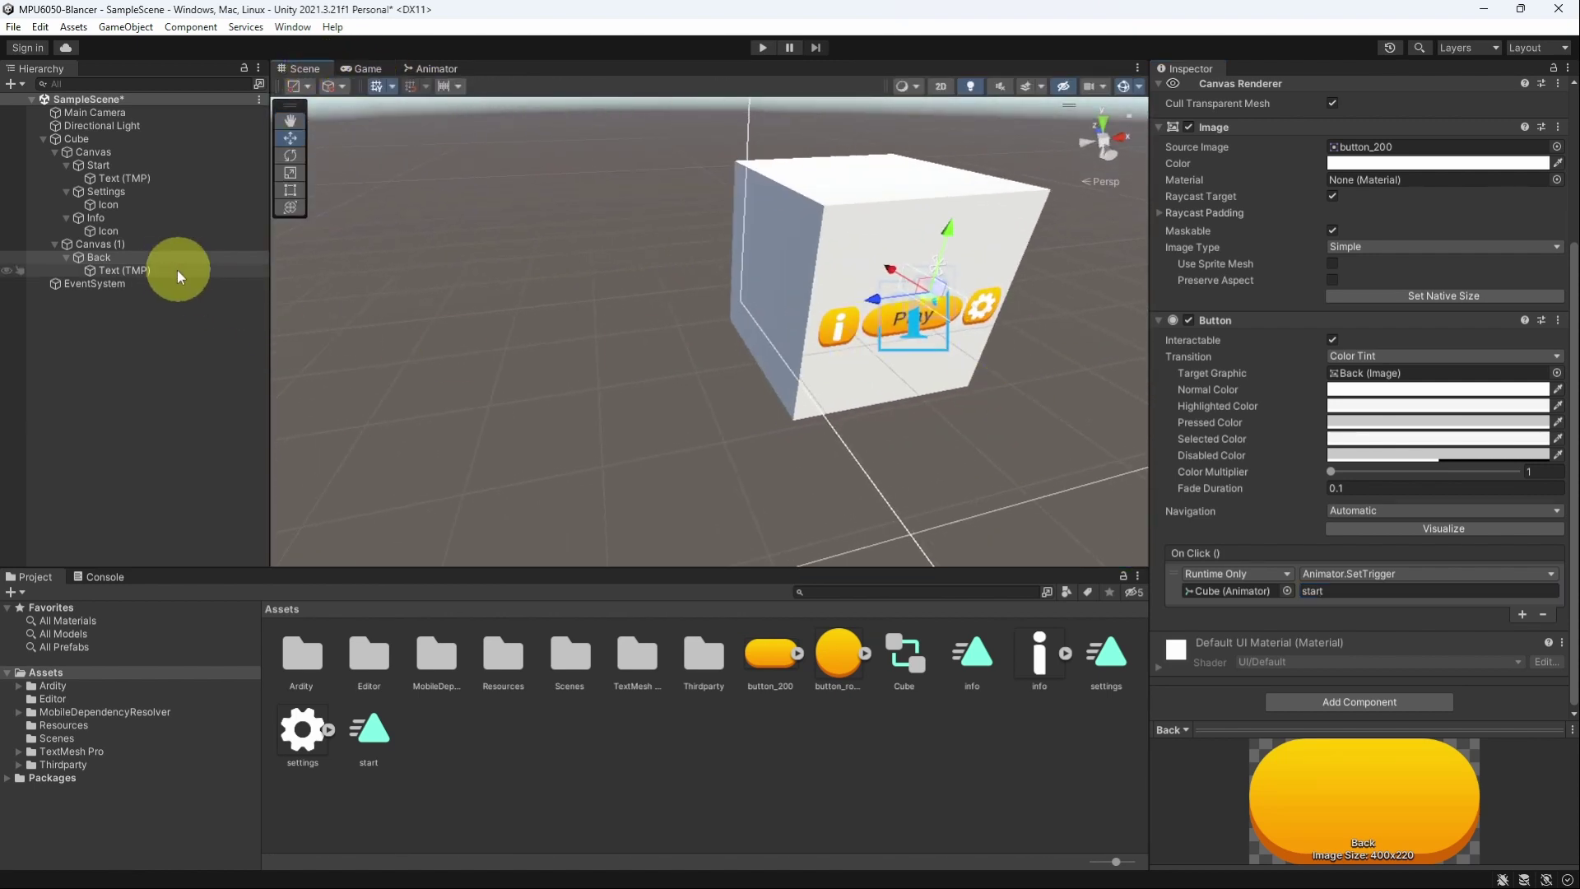
{"action": "left_click", "coordinate": [132, 245]}
{"action": "key", "text": "ctrl+d"}
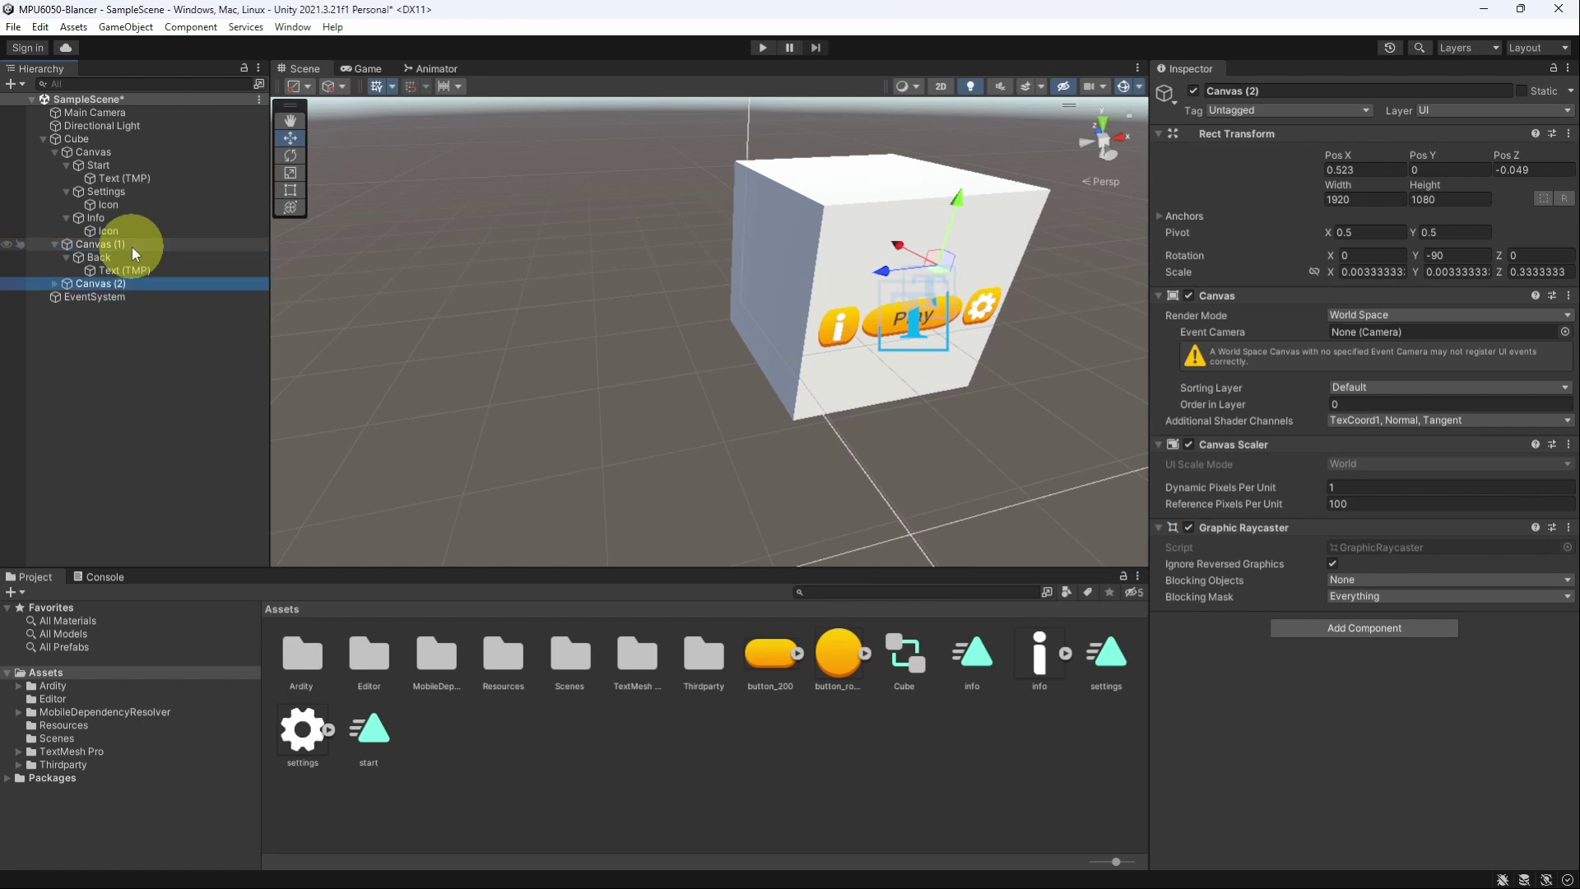
- Move Canvas (2) onto the cube's side face next to the info button, at about X -0.558, and set its Y rotation to 90
{"action": "left_click_drag", "start_coordinate": [882, 272], "coordinate": [1054, 379]}
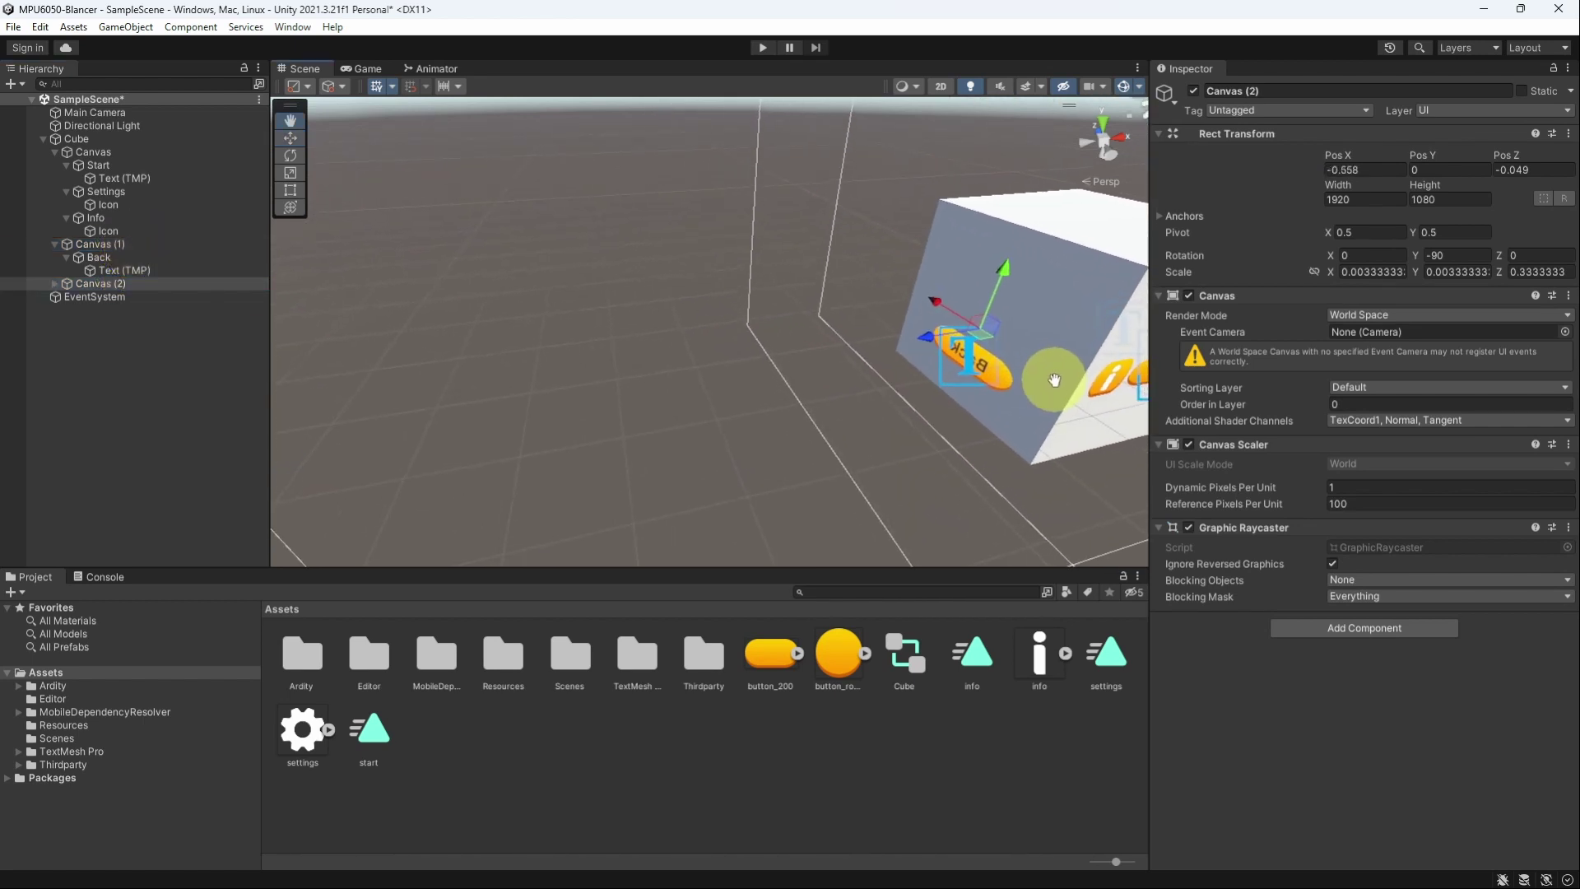
{"action": "left_click", "coordinate": [1461, 257]}
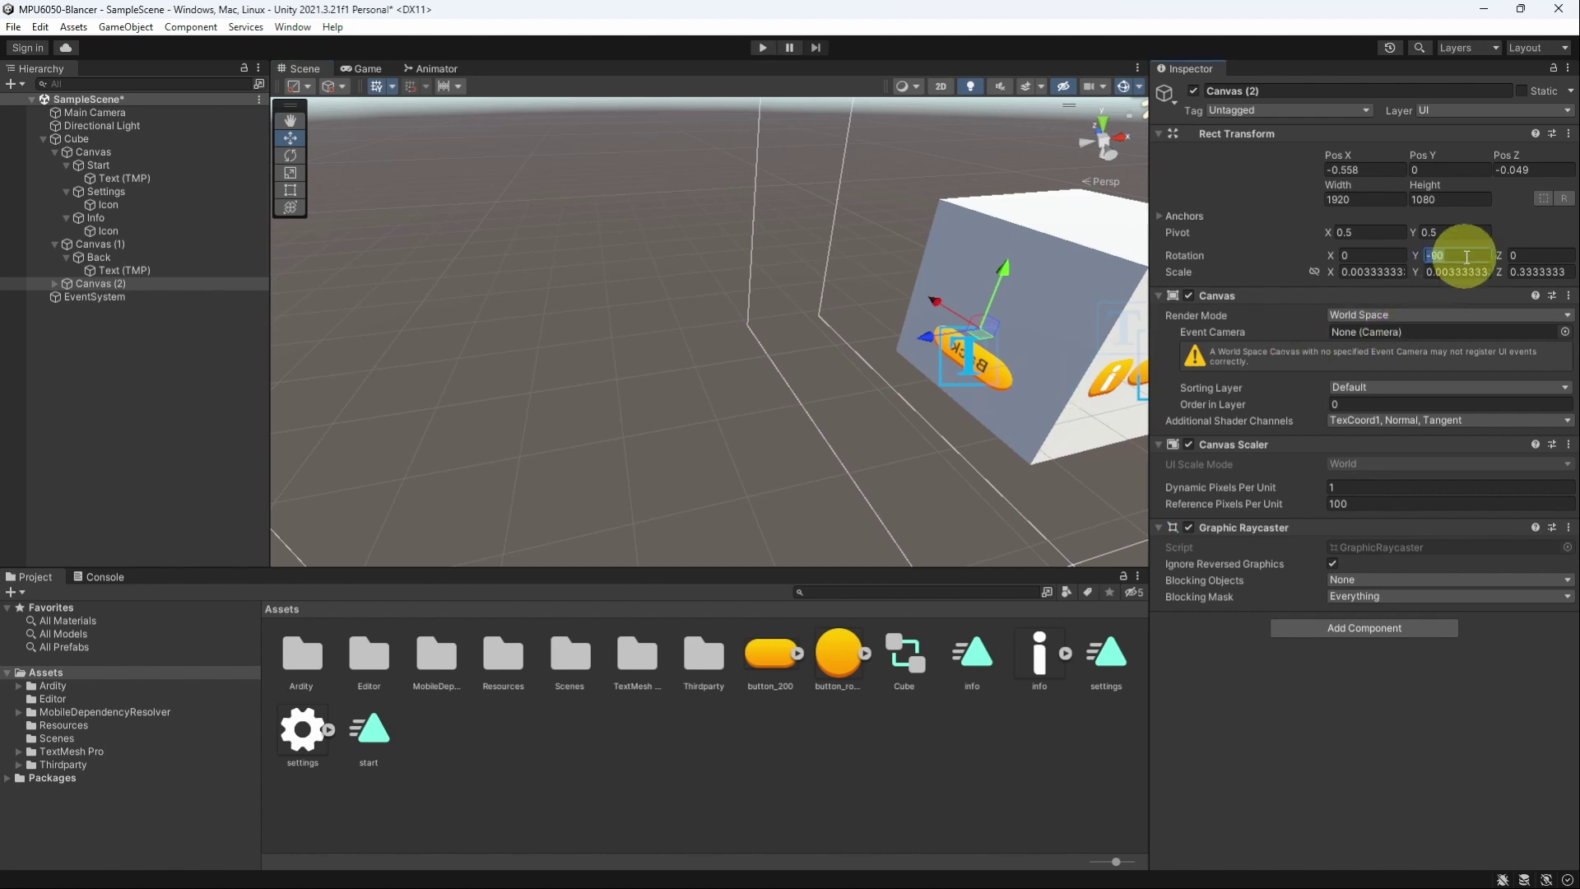
{"action": "type", "text": "90"}
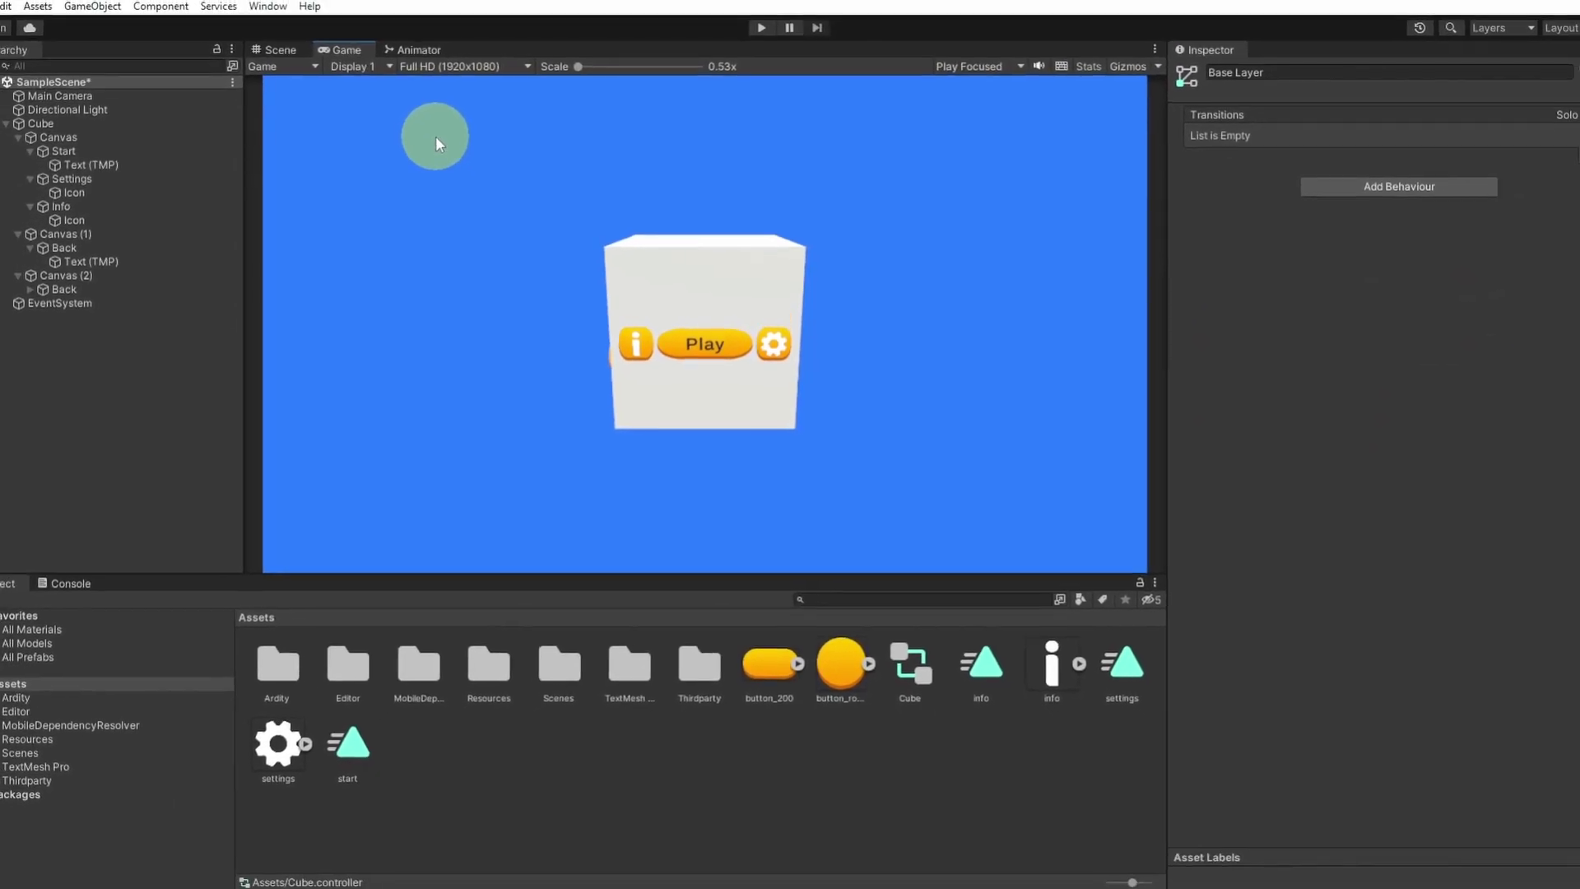
- Change the On Click SetTrigger value of both Back buttons to the animator's trigger name, toStart
{"action": "left_click", "coordinate": [432, 63]}
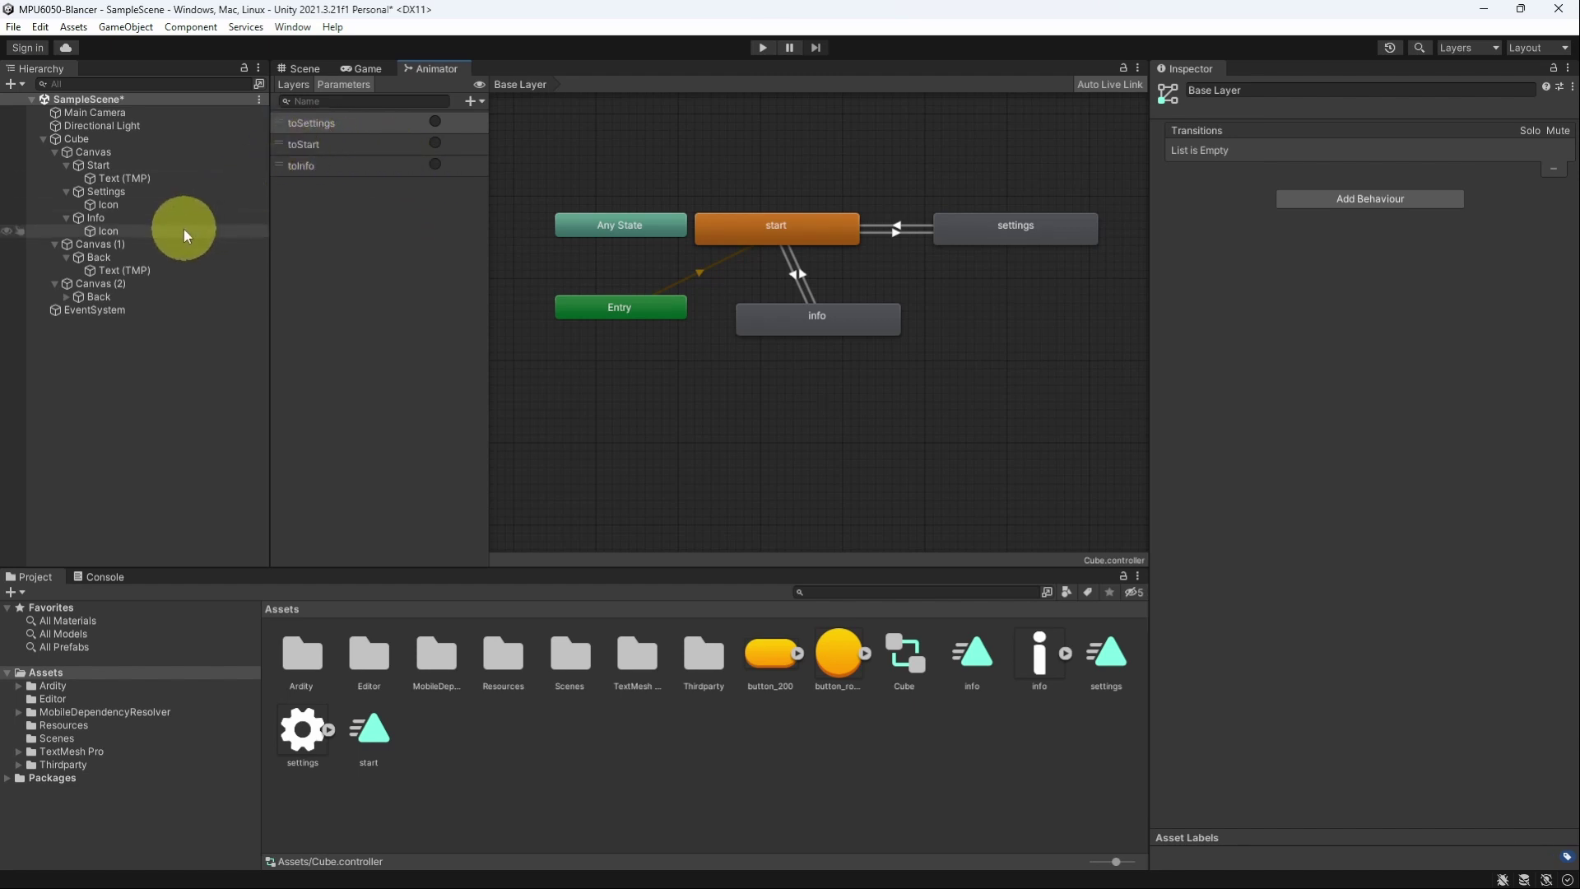
{"action": "left_click", "coordinate": [123, 256]}
{"action": "left_click", "coordinate": [214, 296], "text": "ctrl"}
{"action": "scroll", "coordinate": [1204, 539], "scroll_direction": "down", "scroll_amount": 5}
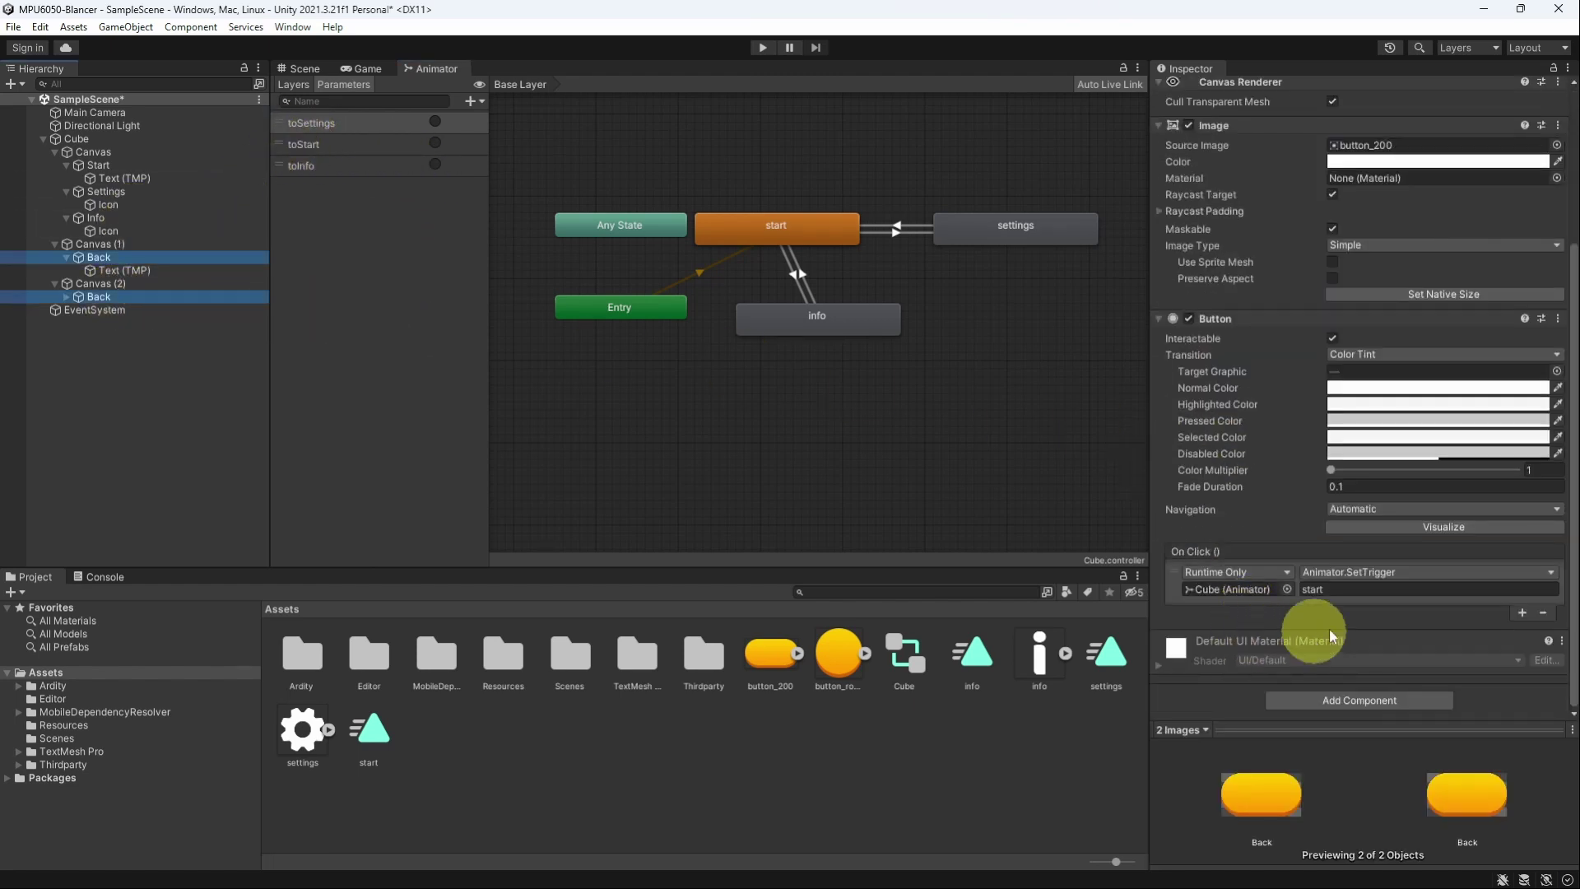
{"action": "left_click", "coordinate": [1360, 590]}
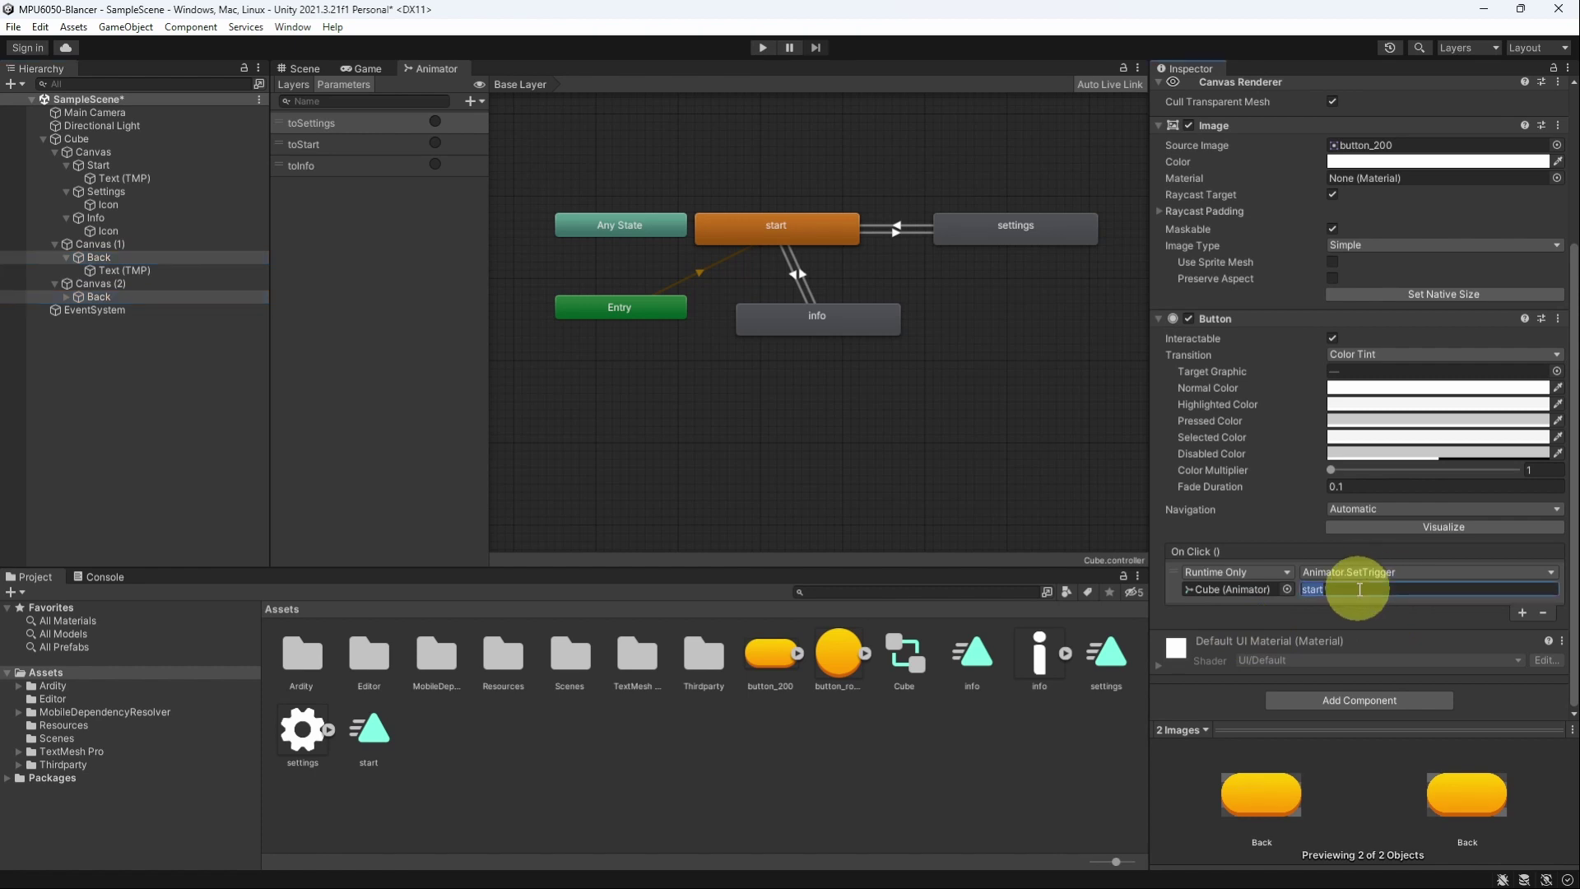
- Play the scene and test going to the settings face and back, and to the info face and back
{"action": "key", "text": "ctrl+p"}
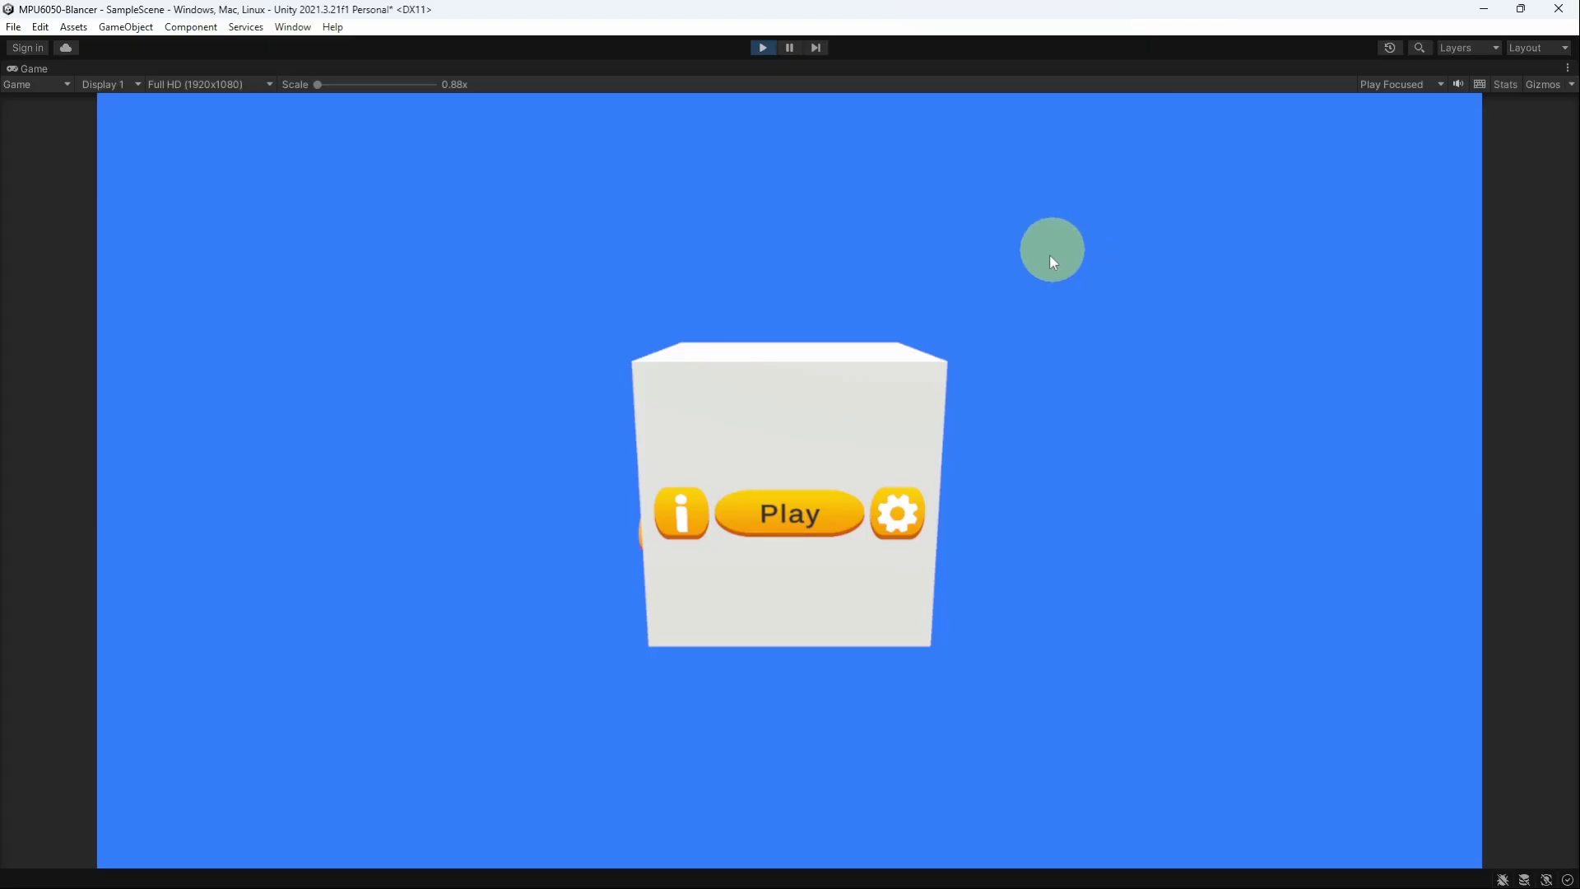
{"action": "left_click", "coordinate": [911, 513]}
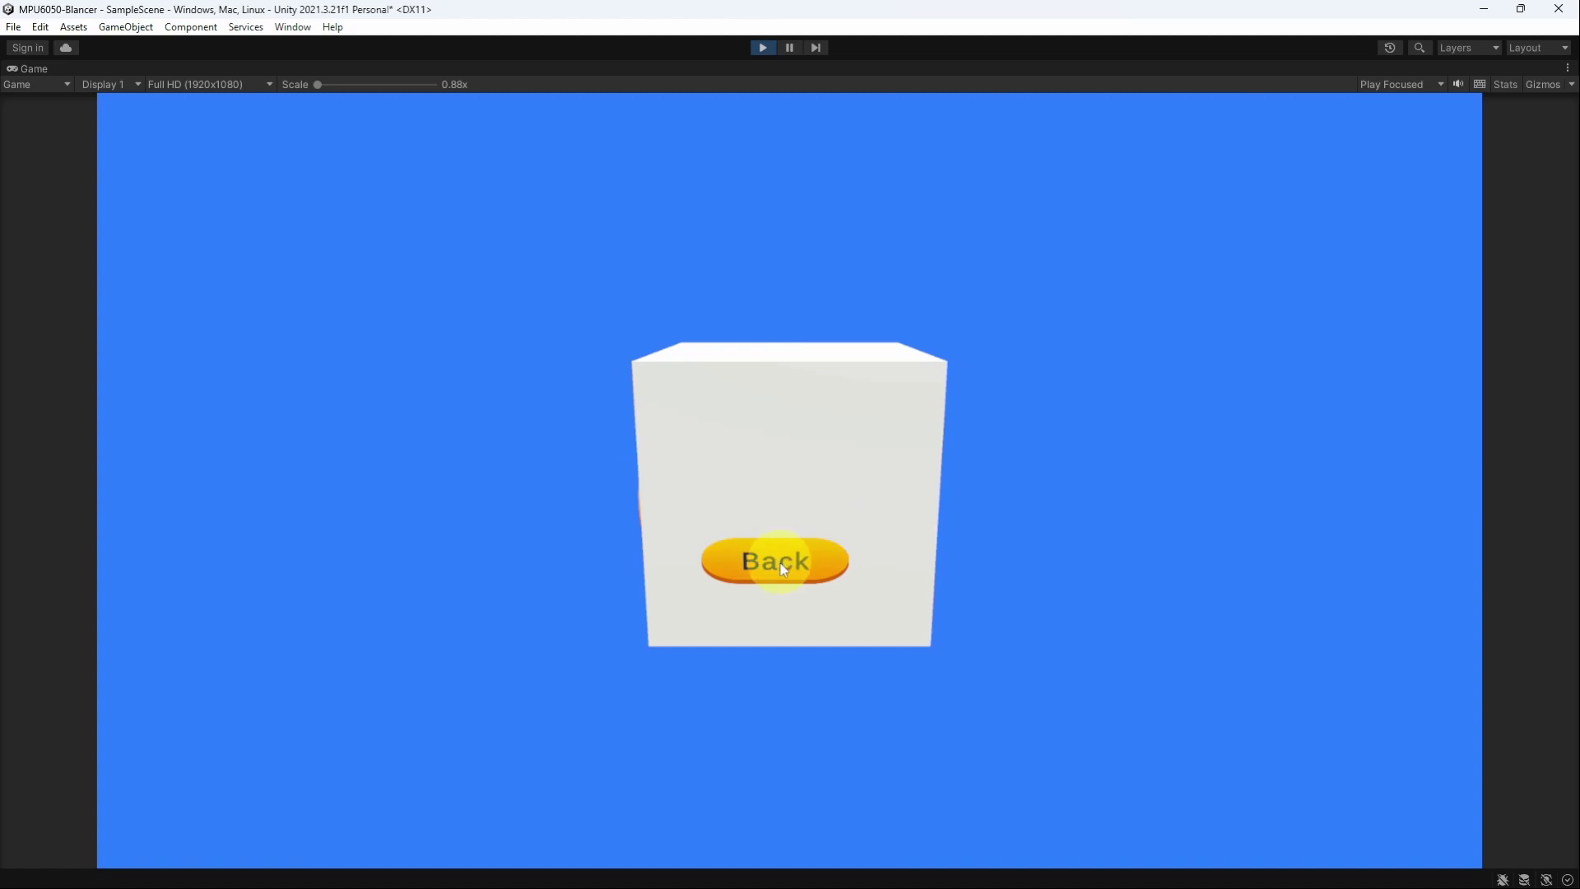
{"action": "left_click", "coordinate": [783, 567]}
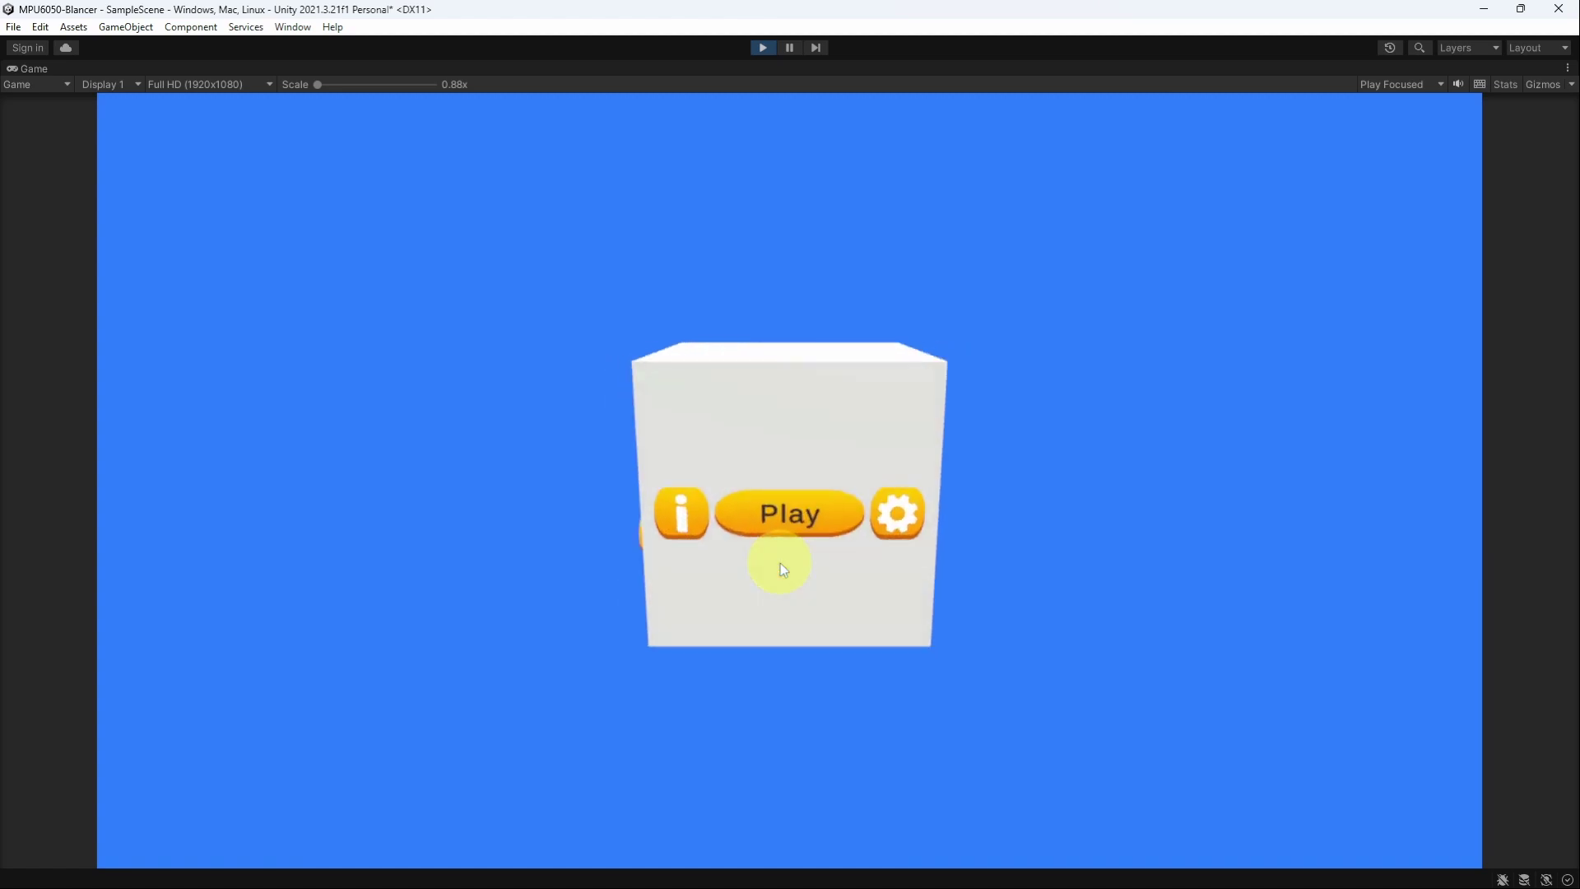
{"action": "left_click", "coordinate": [689, 517]}
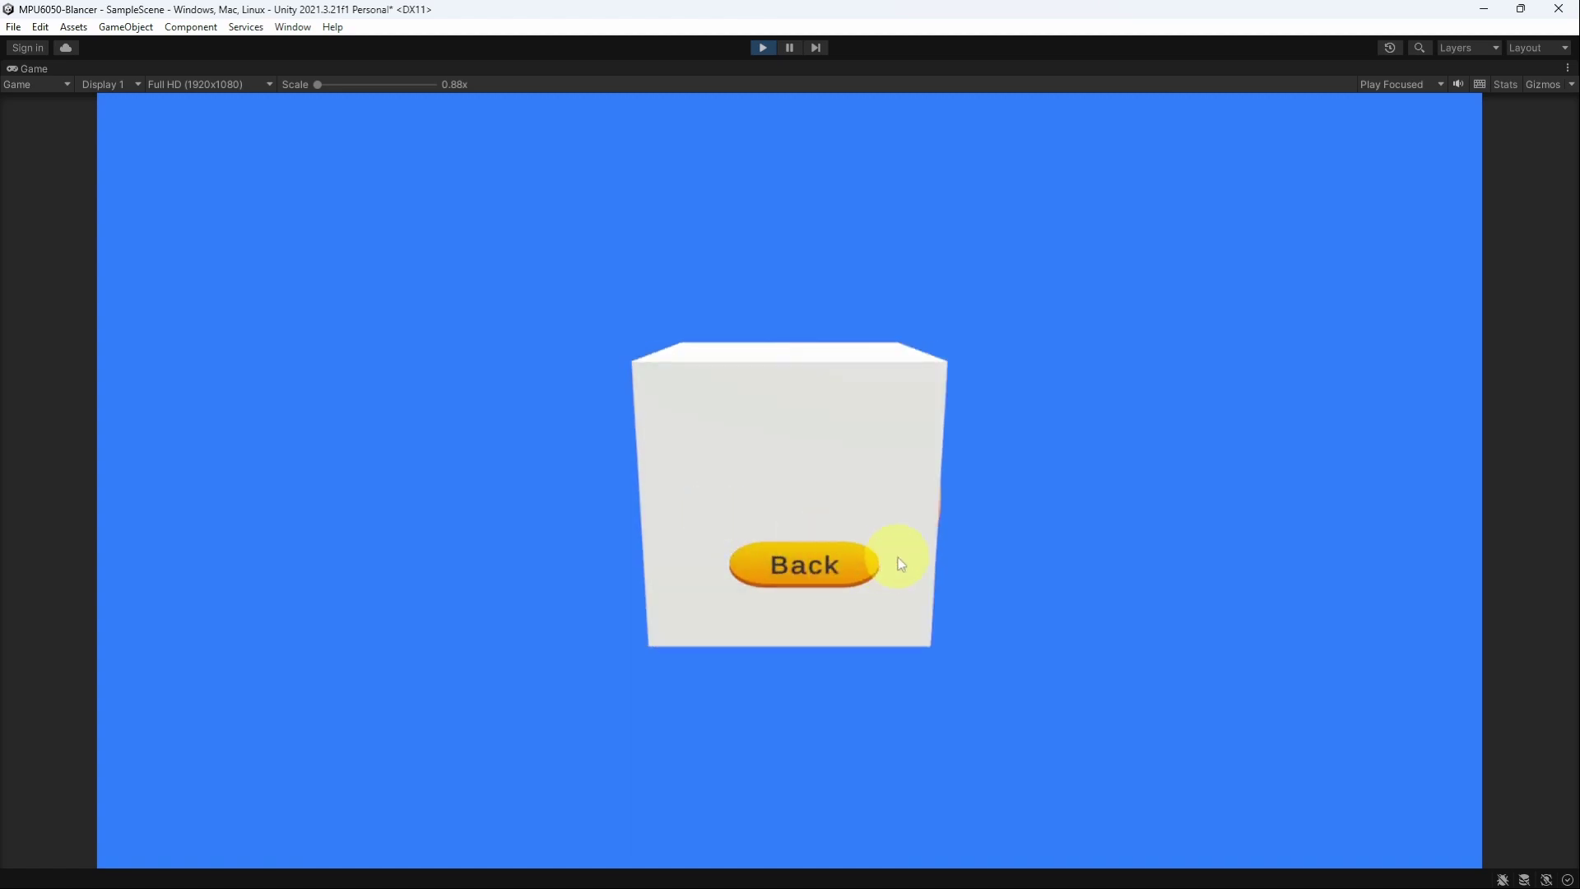
{"action": "left_click", "coordinate": [864, 566]}
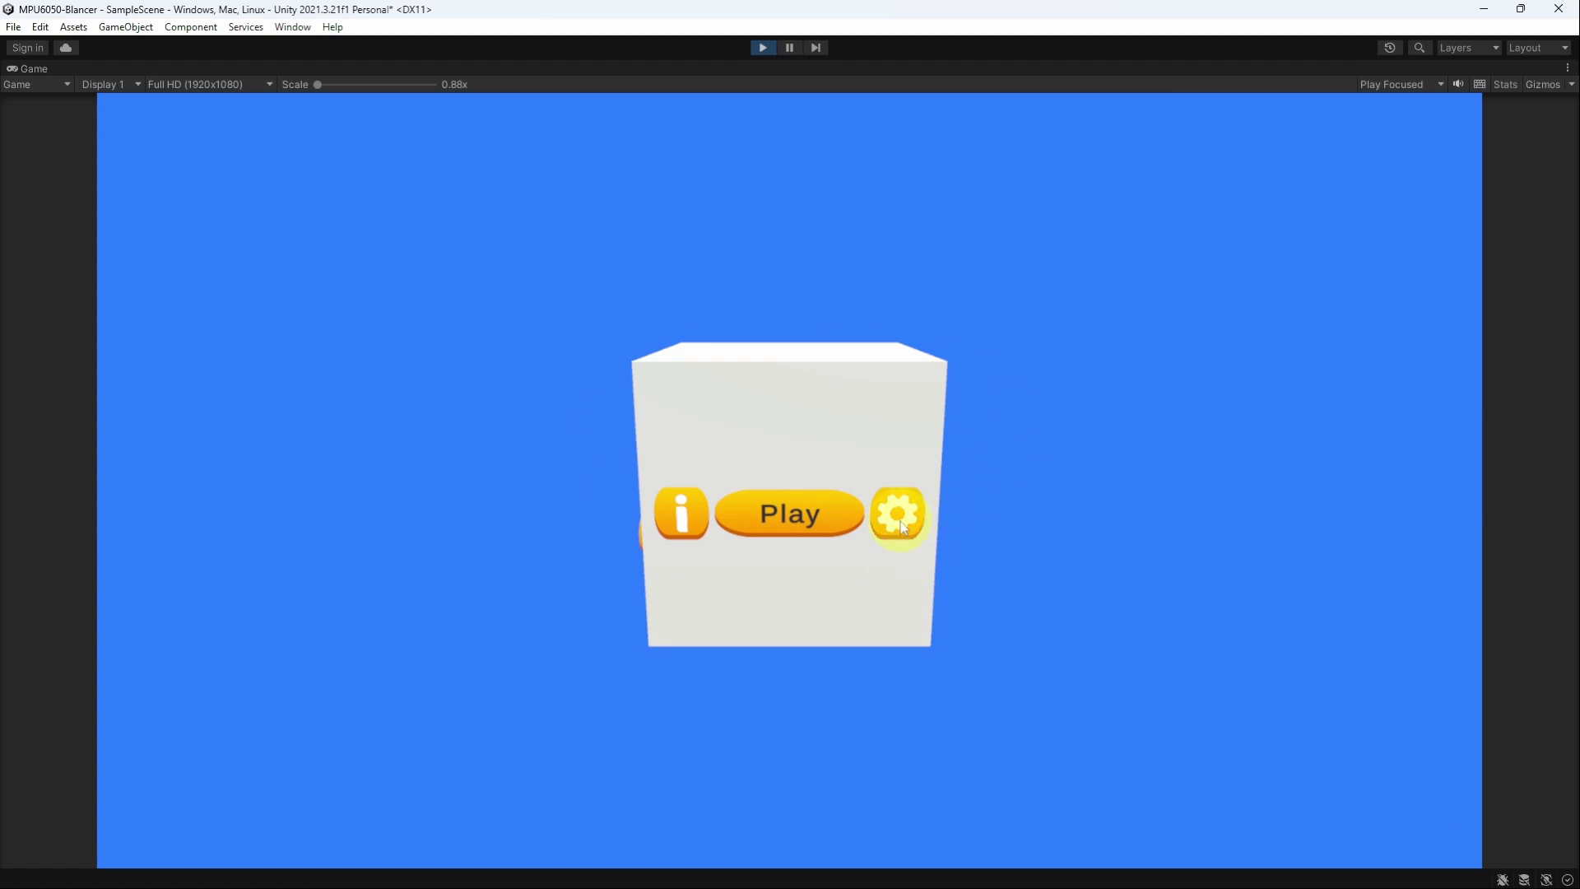